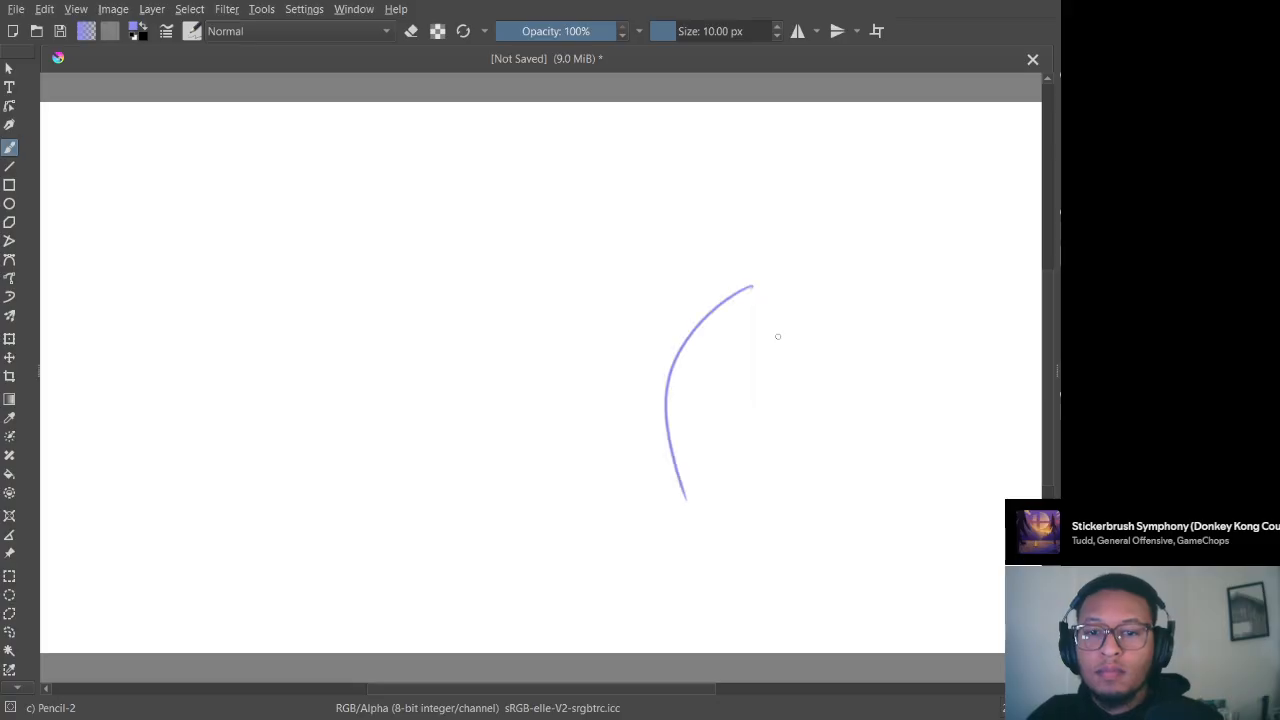
Step: Draw a second curved stroke parallel to the existing one, and clear the canvas
mouse_move(796, 297)
left_mouse_down()
mouse_move(711, 437)
mouse_move(731, 507)
left_mouse_up()
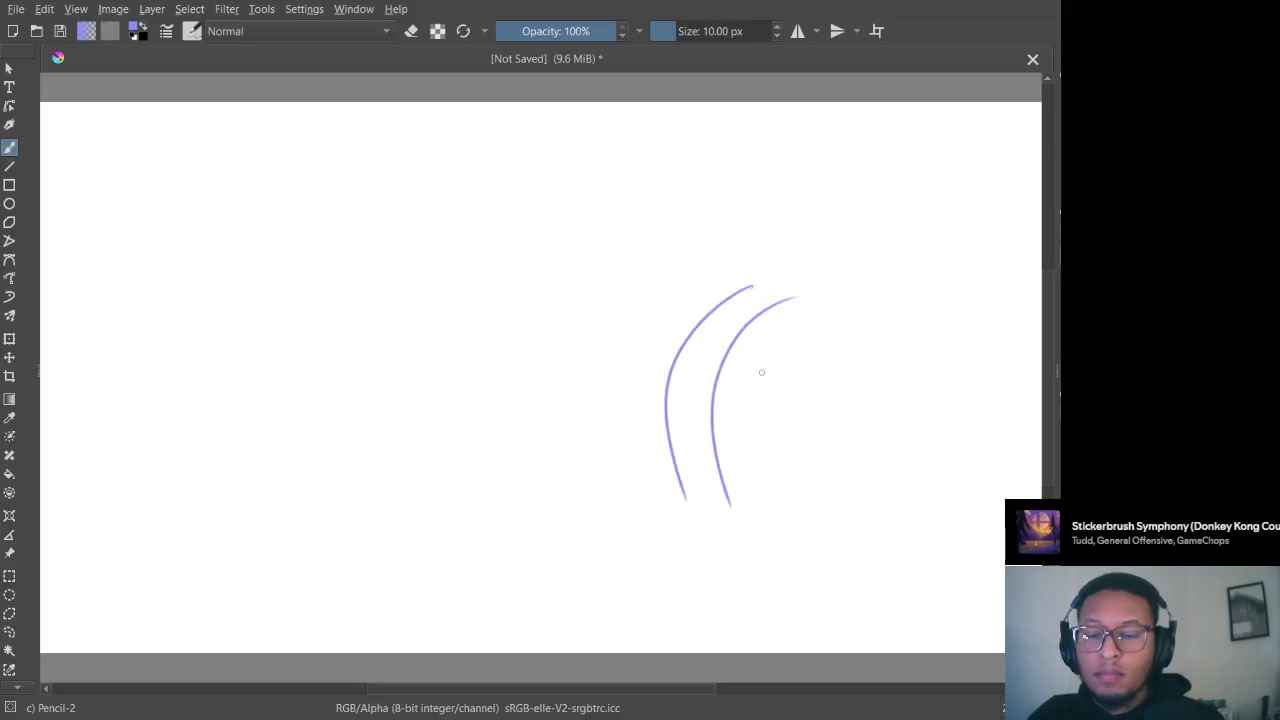
key("Delete")
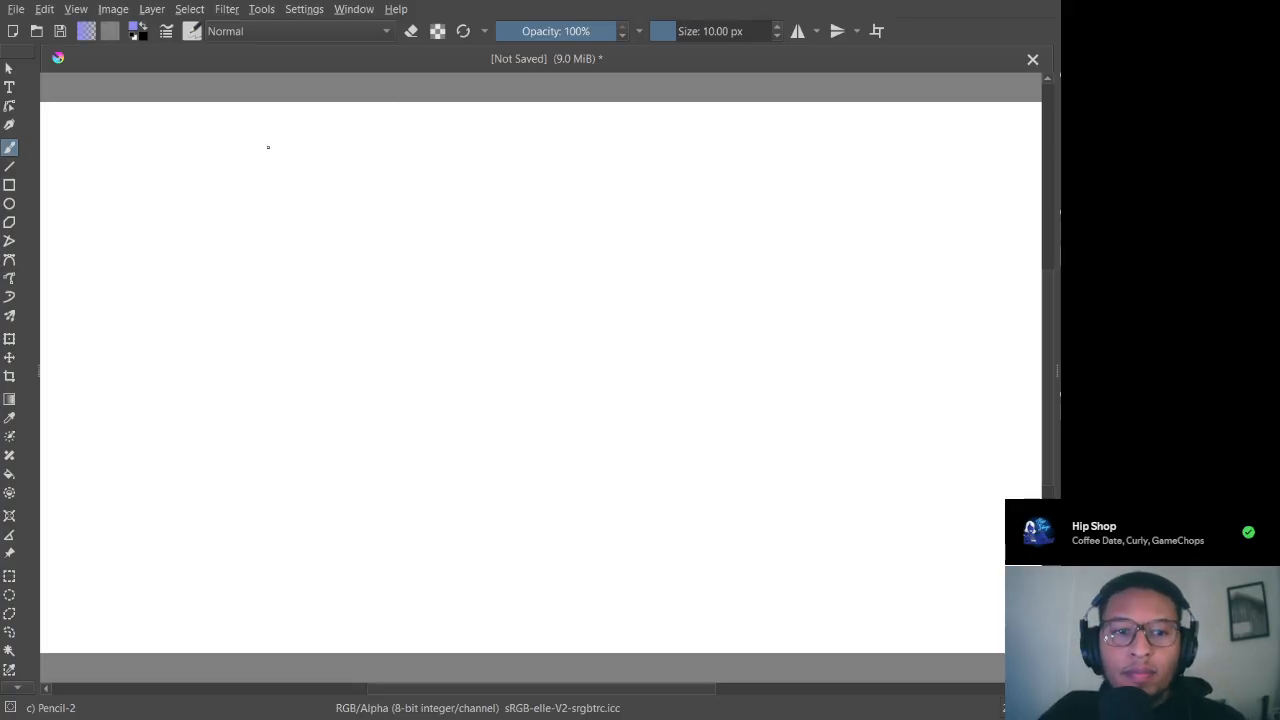
Step: Handwrite "HELLO!" in large capitals across the upper canvas with the 10 px pencil brush
left_click_drag(268, 147, 270, 245)
mouse_move(282, 196)
left_mouse_down()
mouse_move(329, 192)
mouse_move(285, 196)
left_mouse_up()
left_click_drag(343, 149, 342, 243)
mouse_move(422, 163)
left_mouse_down()
mouse_move(369, 163)
mouse_move(372, 245)
mouse_move(414, 260)
left_mouse_up()
left_click_drag(366, 204, 408, 204)
mouse_move(444, 162)
left_mouse_down()
mouse_move(432, 252)
mouse_move(468, 253)
left_mouse_up()
mouse_move(496, 160)
left_mouse_down()
mouse_move(484, 228)
mouse_move(527, 253)
left_mouse_up()
mouse_move(583, 160)
left_mouse_down()
mouse_move(526, 185)
mouse_move(547, 265)
mouse_move(610, 216)
mouse_move(579, 170)
left_mouse_up()
mouse_move(646, 250)
left_mouse_down()
mouse_move(640, 271)
mouse_move(648, 244)
left_mouse_up()
mouse_move(666, 220)
left_mouse_down()
mouse_move(636, 202)
mouse_move(712, 157)
mouse_move(651, 207)
left_mouse_up()
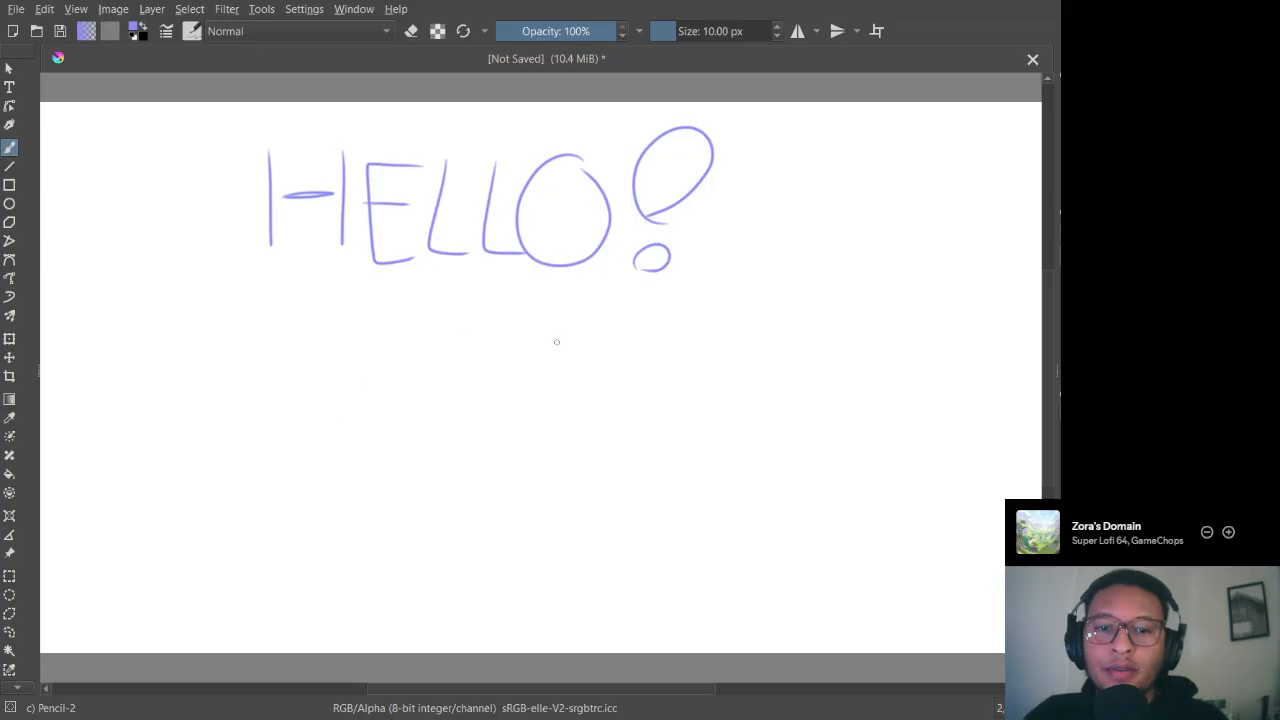
Step: Draw two test strokes below the HELLO lettering, undoing each one
left_click_drag(544, 344, 593, 347)
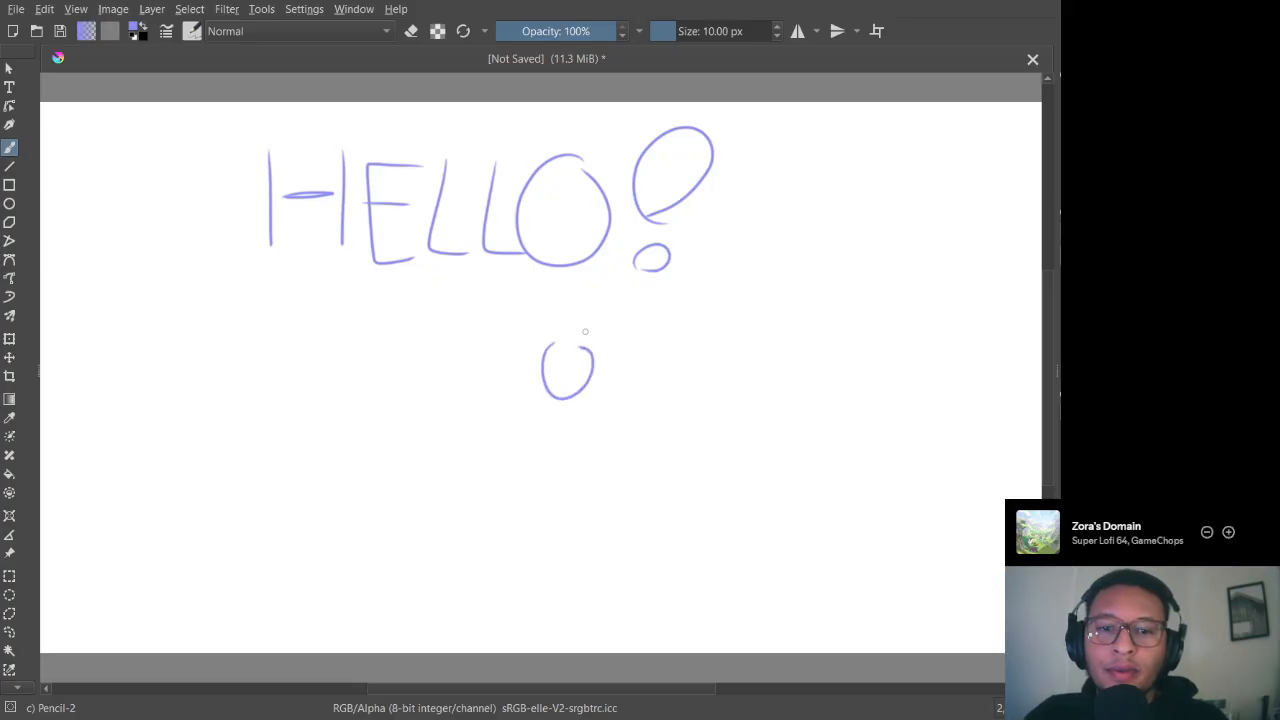
key("ctrl+z")
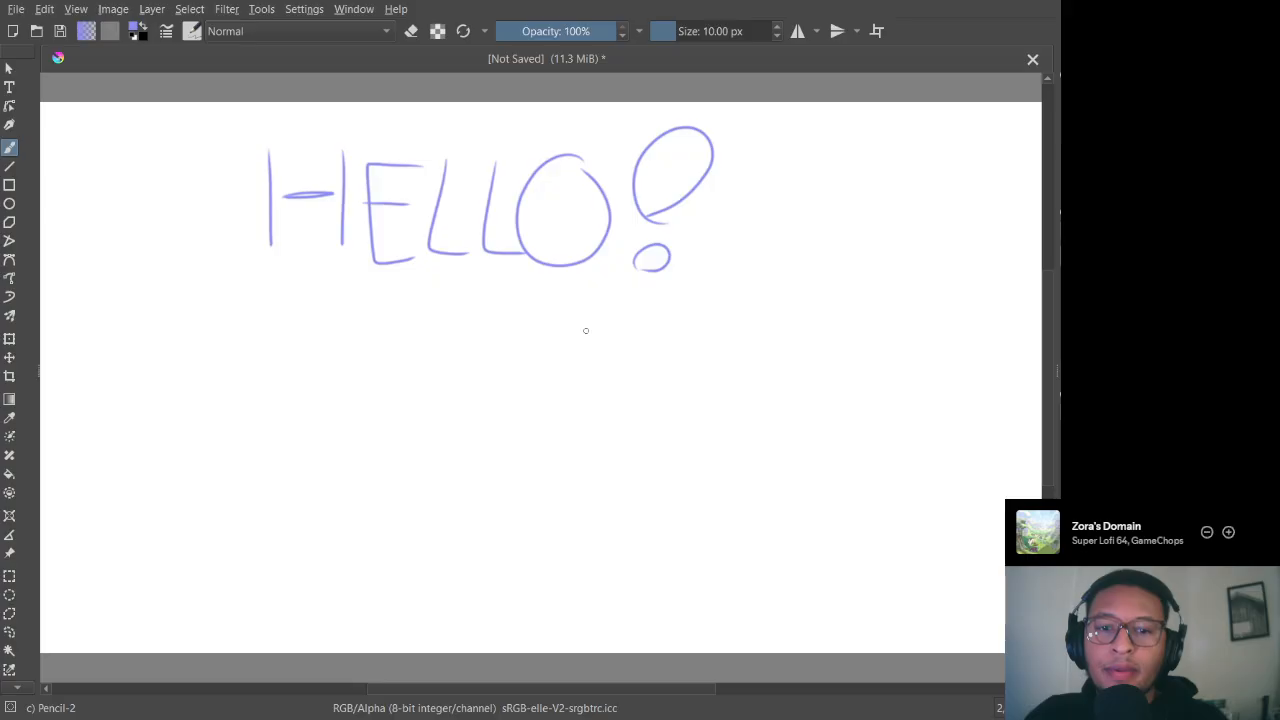
mouse_move(552, 369)
left_mouse_down()
mouse_move(588, 396)
mouse_move(590, 366)
mouse_move(632, 345)
left_mouse_up()
key("ctrl+z")
Step: Undo the lettering stroke by stroke, back to the first vertical line of the H
key("ctrl+z")
key("ctrl+z")
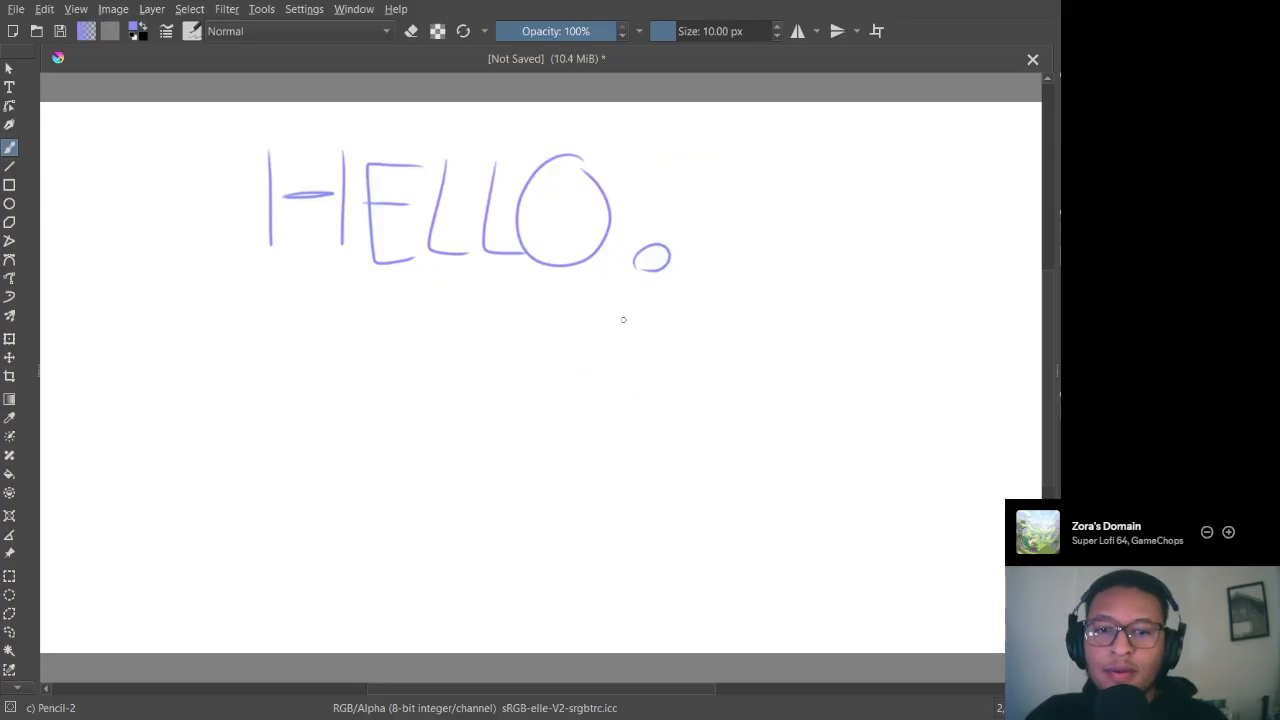
key("ctrl+z")
key("ctrl+z")
key("ctrl+z")
key("ctrl+z")
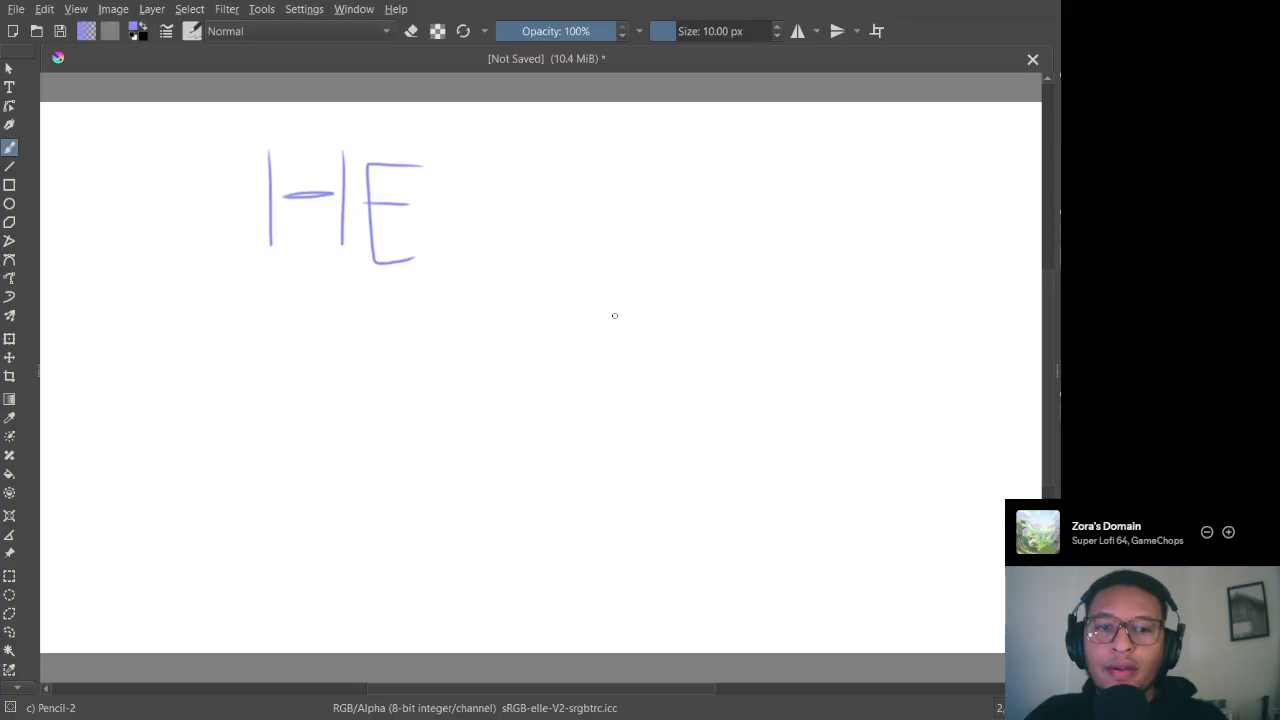
key("ctrl+z")
key("ctrl+z")
key("ctrl+z")
key("ctrl+z")
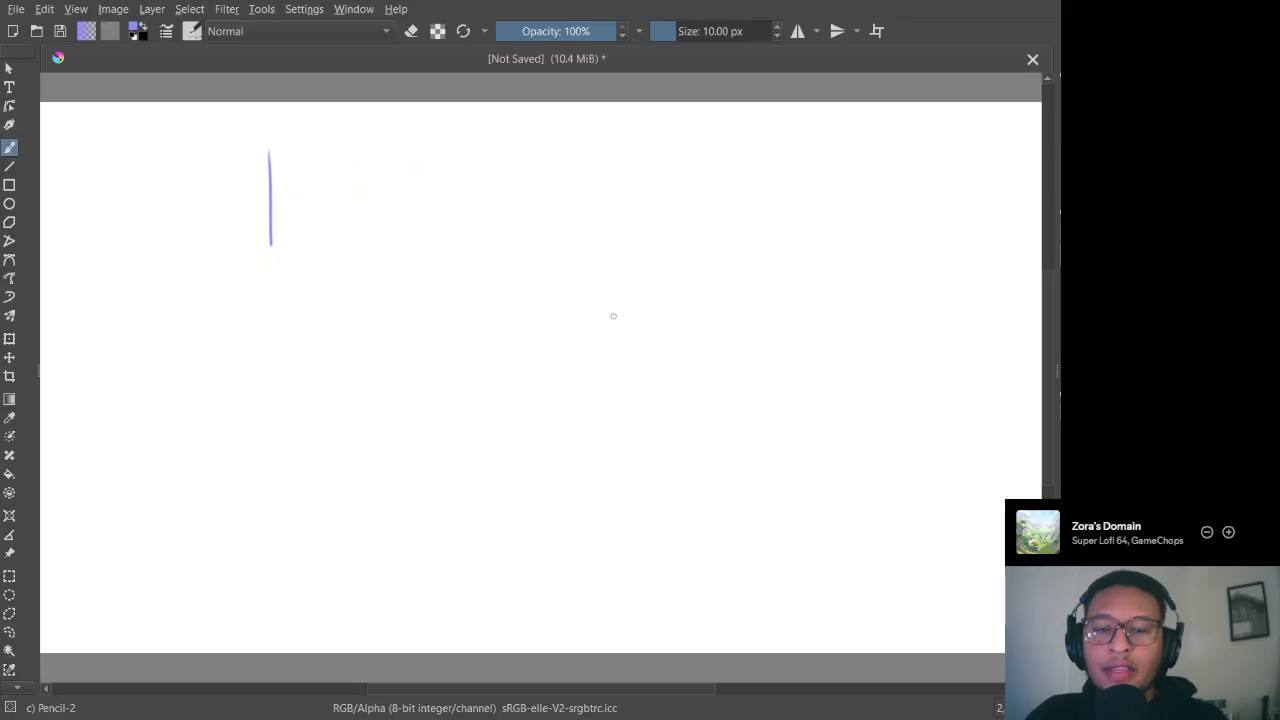
Step: Redo the undone strokes to restore the complete "HELLO!" lettering
key("ctrl+shift+z")
key("ctrl+shift+z")
key("ctrl+shift+z")
key("ctrl+shift+z")
key("ctrl+shift+z")
key("ctrl+shift+z")
key("ctrl+shift+z")
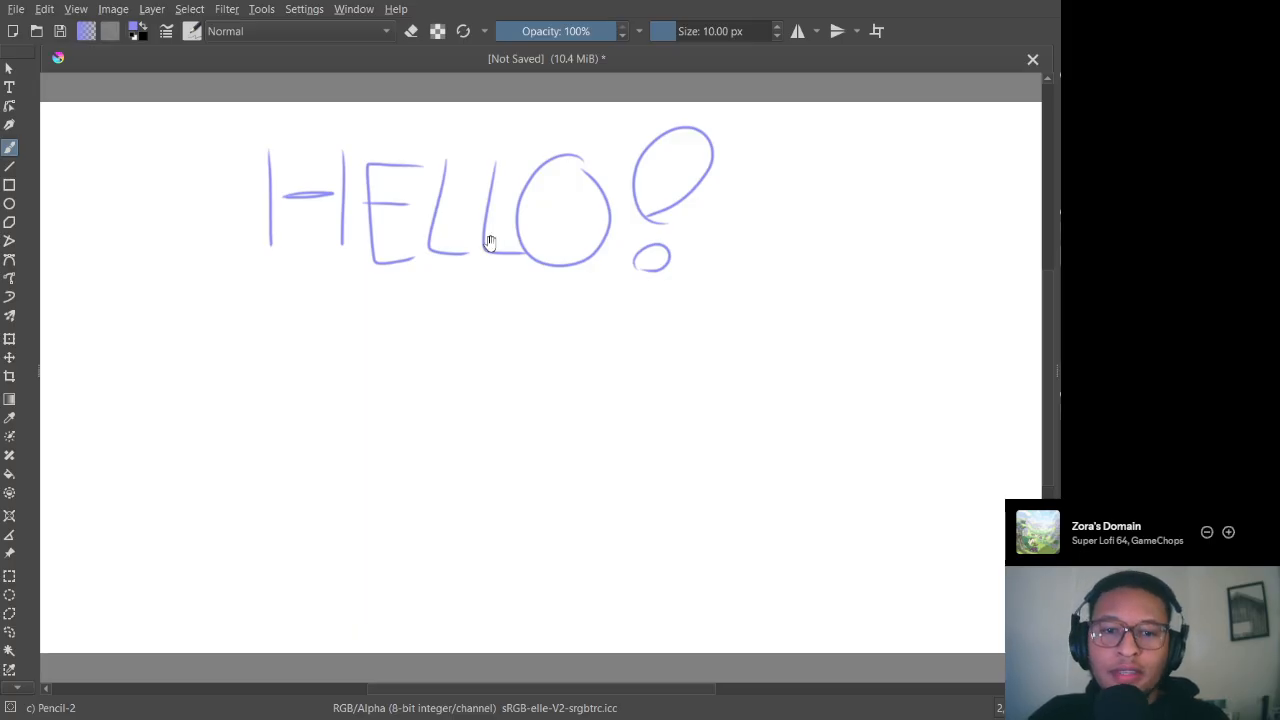
Step: Enlarge the brush in increments up to 24 px, drawing two curved strokes below the exclamation mark
mouse_move(406, 297)
left_mouse_down()
mouse_move(500, 229)
mouse_move(471, 234)
mouse_move(486, 243)
mouse_move(458, 231)
mouse_move(569, 240)
mouse_move(509, 277)
mouse_move(497, 248)
left_mouse_up()
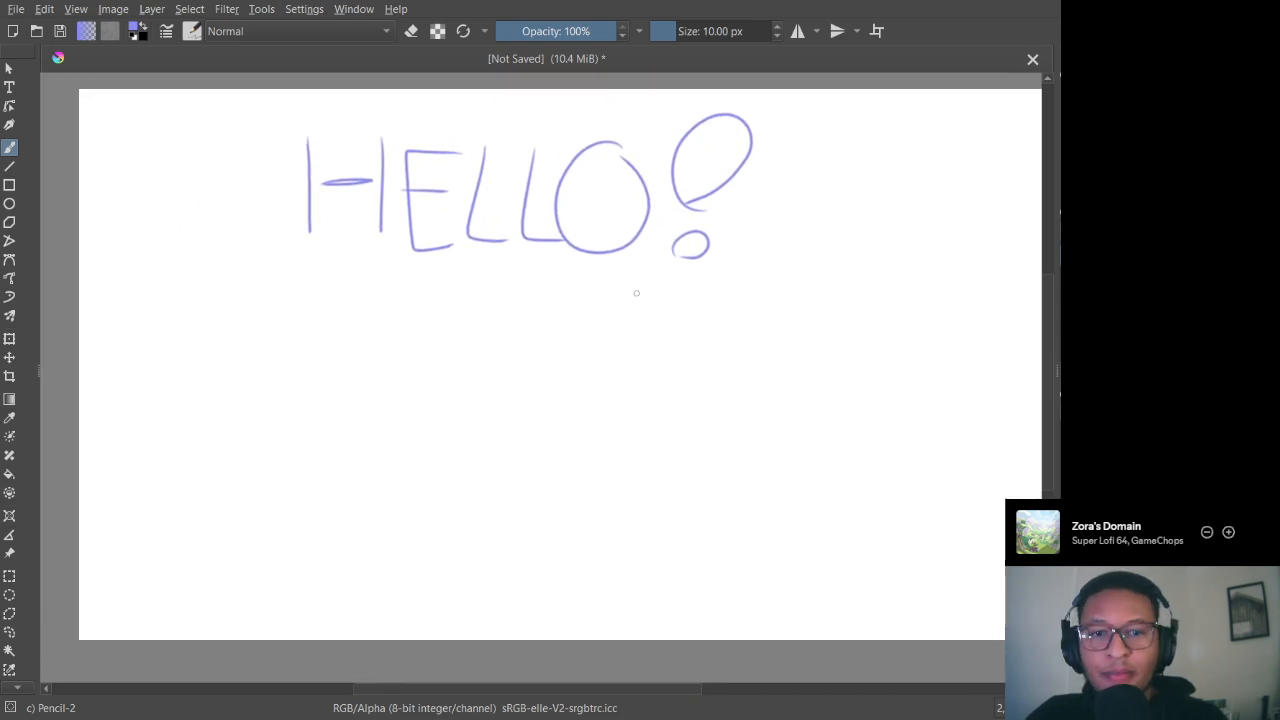
key("bracketright")
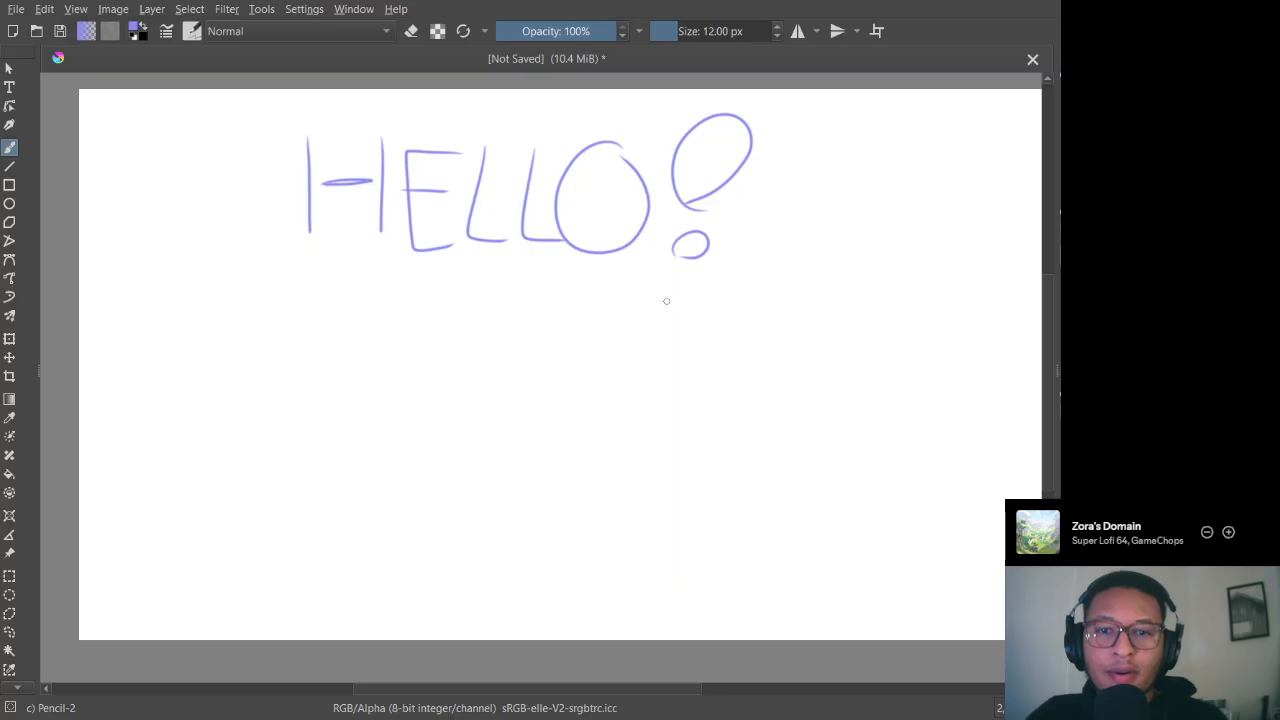
mouse_move(649, 320)
left_mouse_down()
mouse_move(714, 314)
mouse_move(719, 374)
mouse_move(662, 411)
left_mouse_up()
key("bracketright")
key("bracketright")
key("bracketright")
key("bracketright")
key("bracketright")
mouse_move(665, 350)
left_mouse_down()
mouse_move(600, 395)
mouse_move(686, 449)
left_mouse_up()
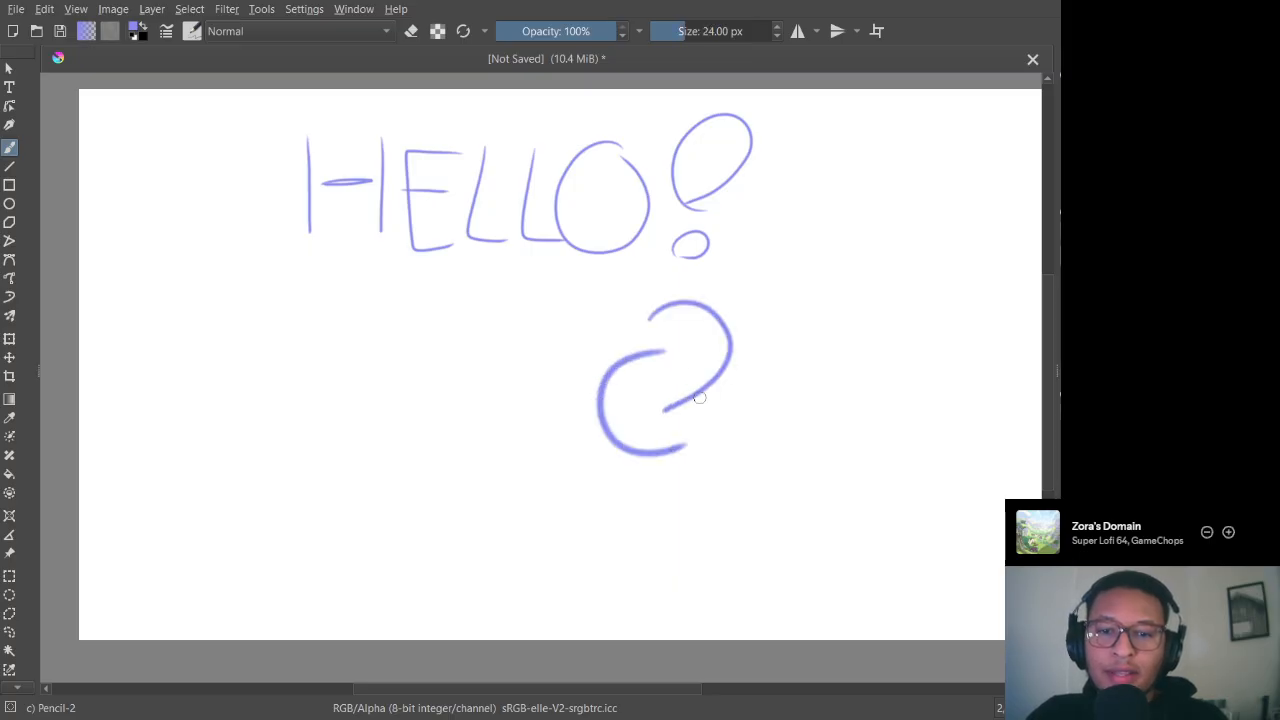
Step: Reduce the brush size to 13 px and draw a wavy m-shaped stroke and an S-curve around the lettering
key("bracketleft")
key("bracketleft")
key("bracketleft")
key("bracketleft")
key("bracketleft")
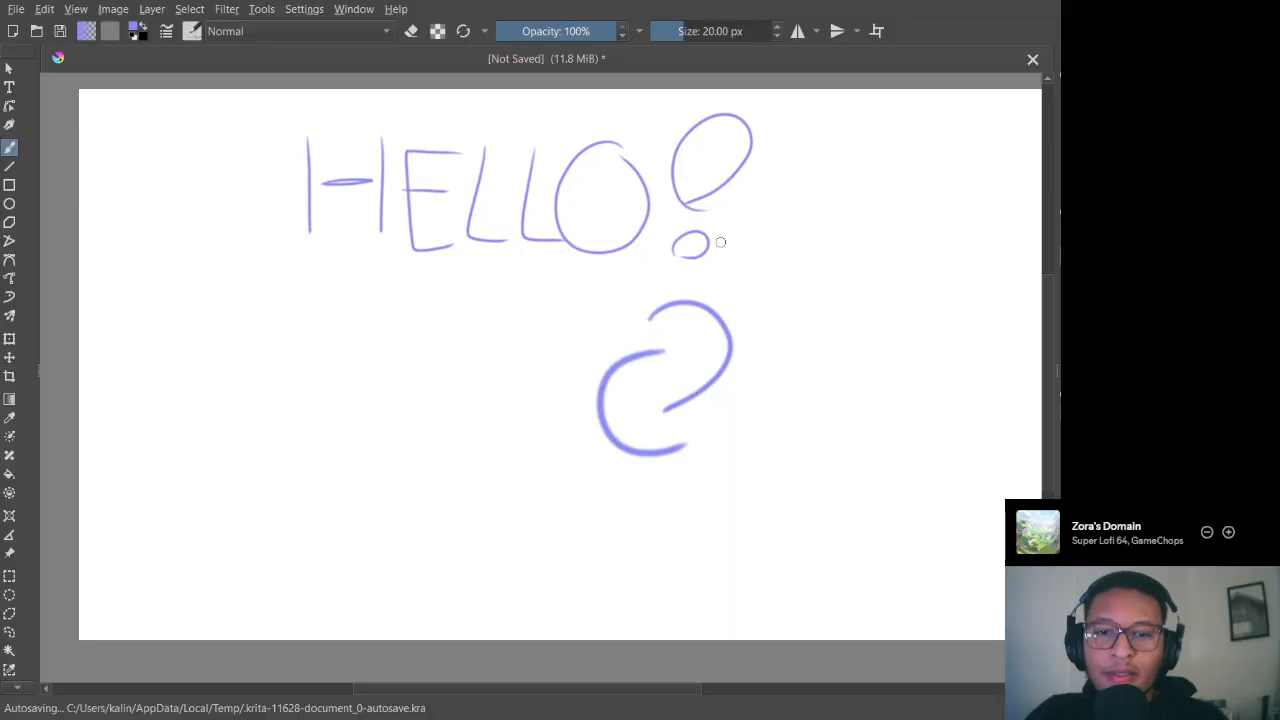
key("bracketleft")
key("bracketleft")
mouse_move(758, 234)
left_mouse_down()
mouse_move(769, 272)
mouse_move(837, 256)
mouse_move(875, 281)
left_mouse_up()
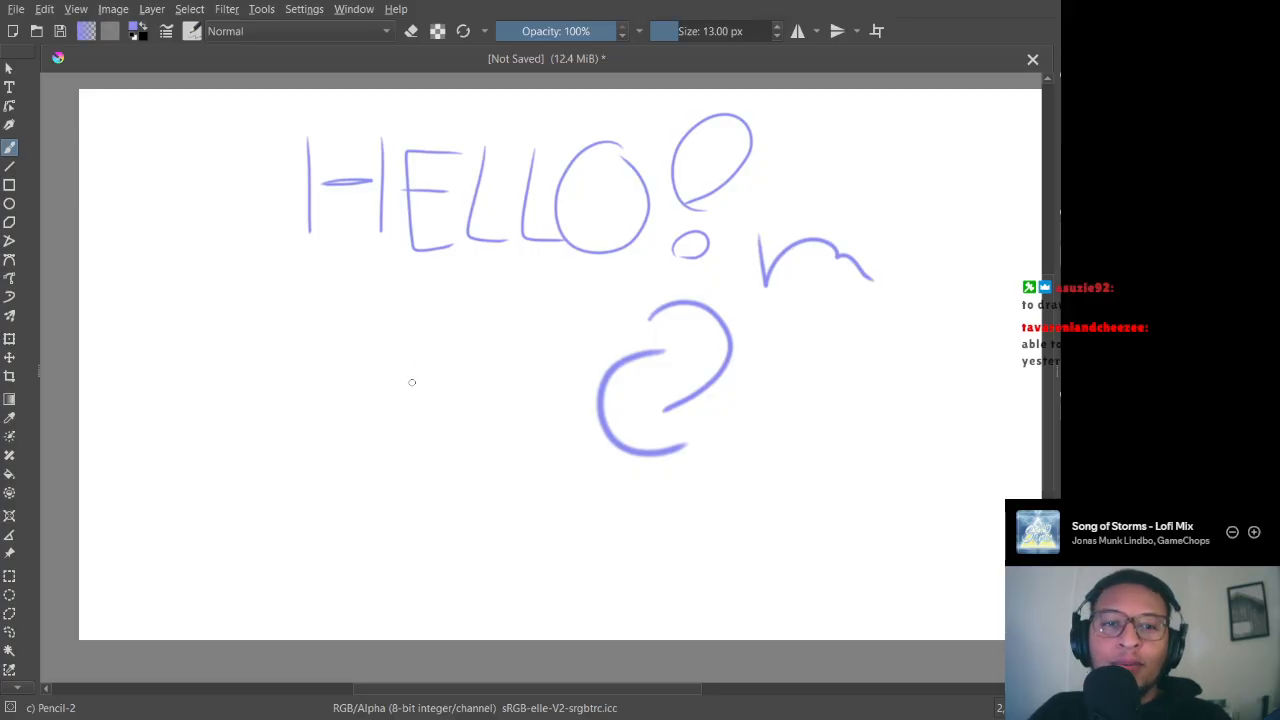
mouse_move(445, 305)
left_mouse_down()
mouse_move(410, 344)
mouse_move(477, 462)
left_mouse_up()
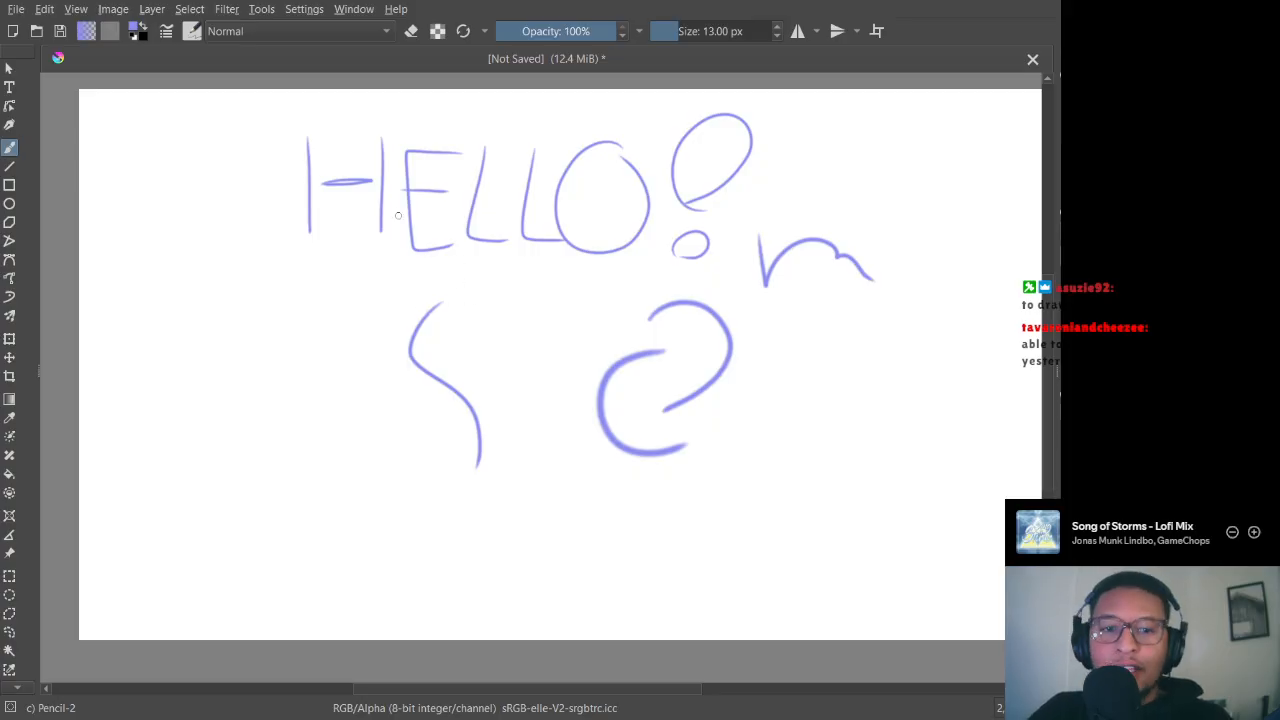
Step: Clear the canvas and draw five flowing C- and S-shaped curves side by side
key("Delete")
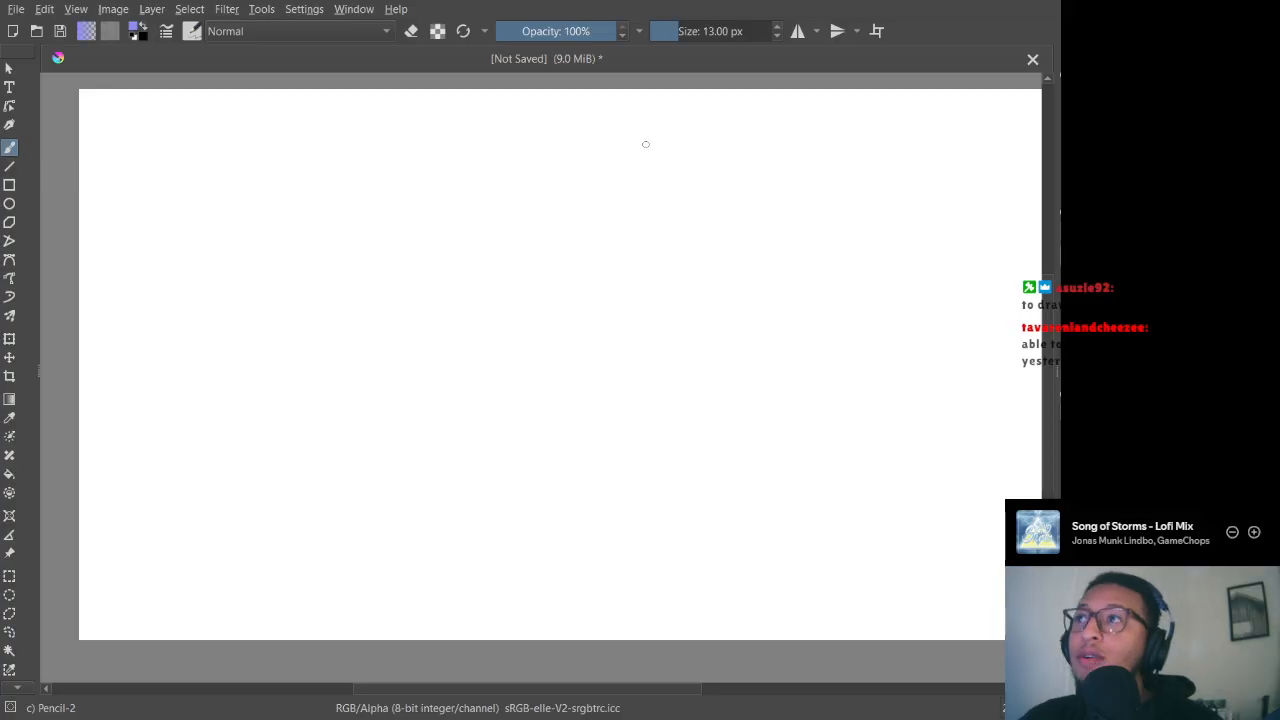
mouse_move(675, 224)
left_mouse_down()
mouse_move(598, 300)
mouse_move(698, 475)
left_mouse_up()
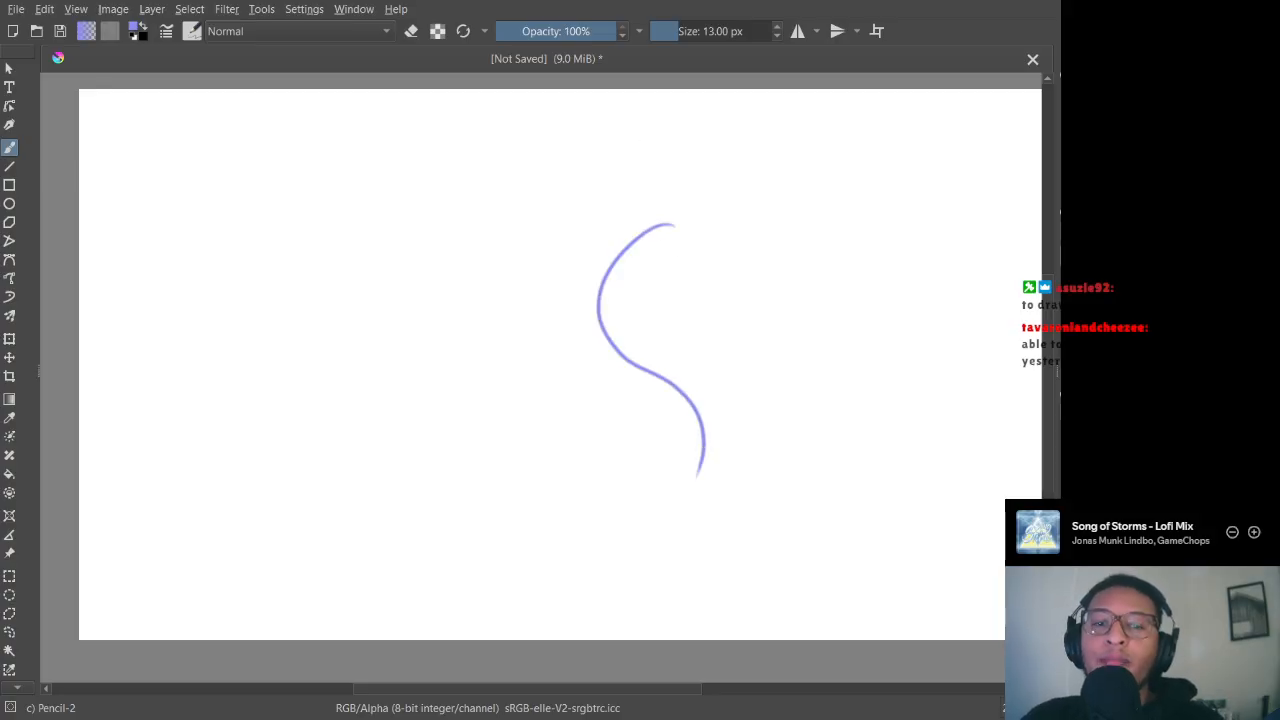
mouse_move(753, 260)
left_mouse_down()
mouse_move(712, 316)
mouse_move(778, 331)
mouse_move(825, 397)
left_mouse_up()
mouse_move(808, 198)
left_mouse_down()
mouse_move(808, 277)
mouse_move(897, 431)
left_mouse_up()
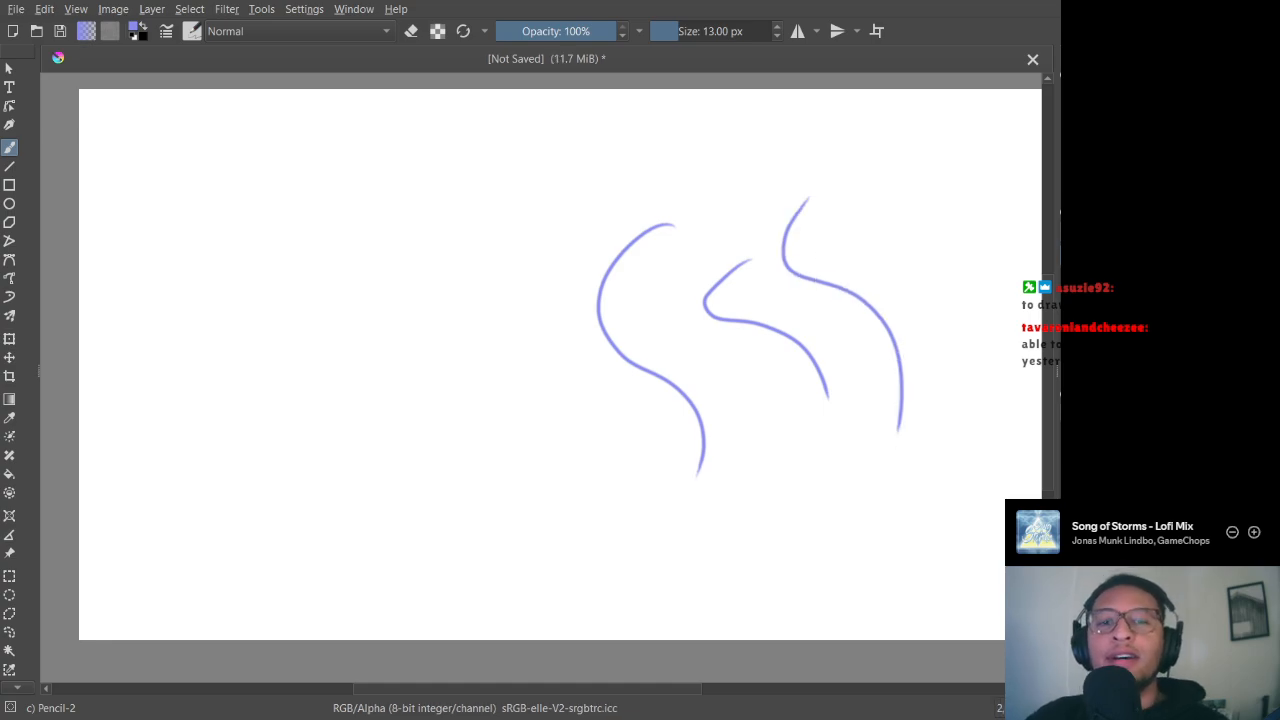
mouse_move(586, 182)
left_mouse_down()
mouse_move(540, 231)
mouse_move(544, 369)
mouse_move(591, 412)
left_mouse_up()
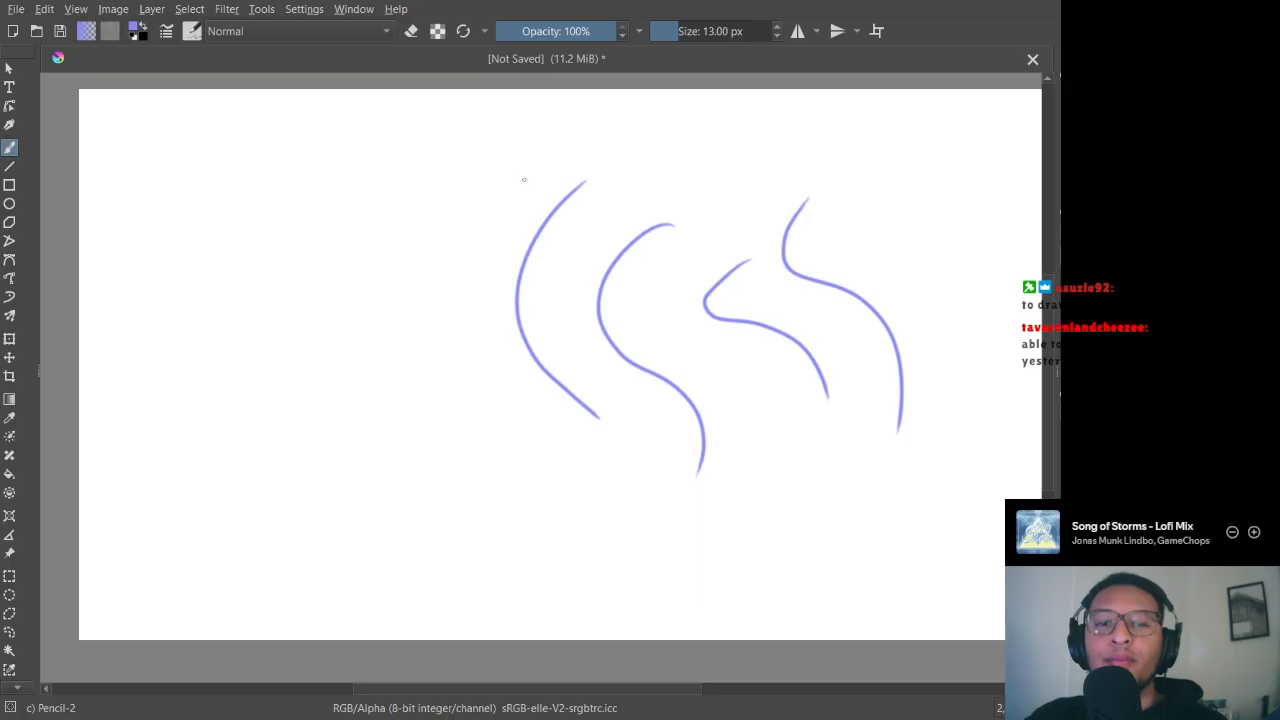
mouse_move(521, 182)
left_mouse_down()
mouse_move(481, 330)
mouse_move(570, 487)
left_mouse_up()
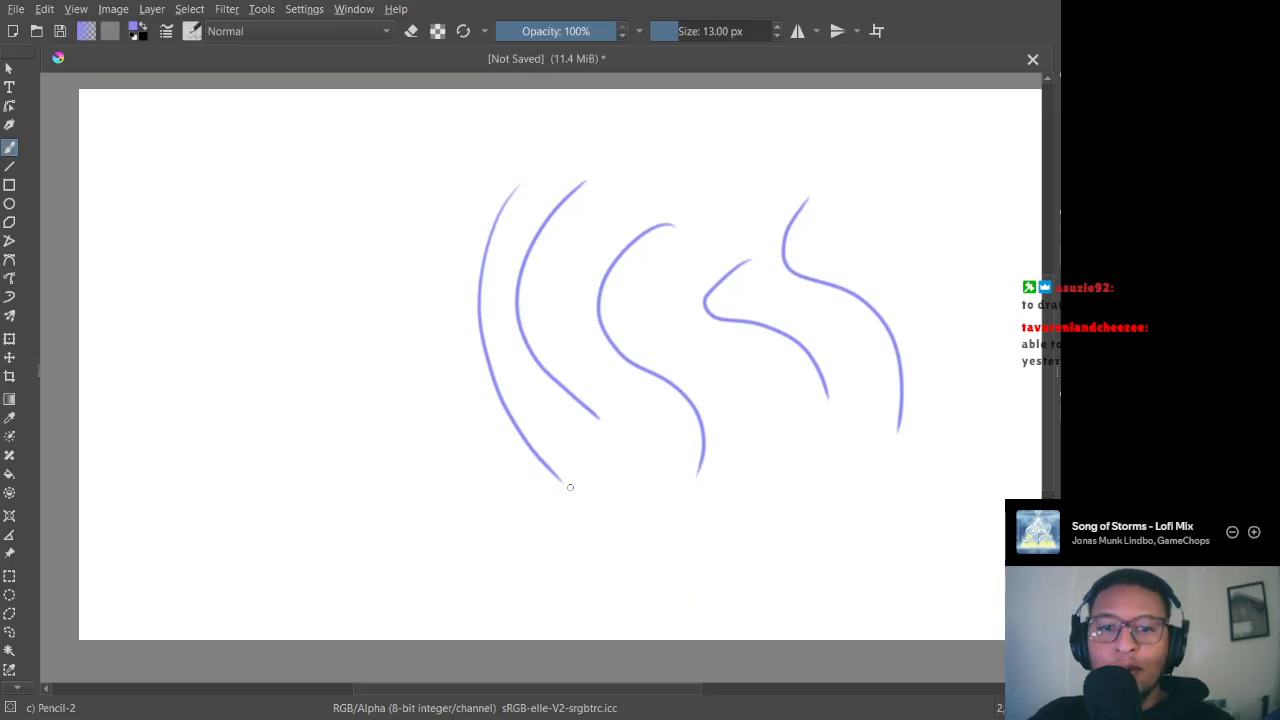
Step: Clear the canvas and practise freehand circles, ending with one large circle in the middle
key("Delete")
mouse_move(713, 129)
left_mouse_down()
mouse_move(625, 197)
mouse_move(678, 317)
mouse_move(700, 162)
left_mouse_up()
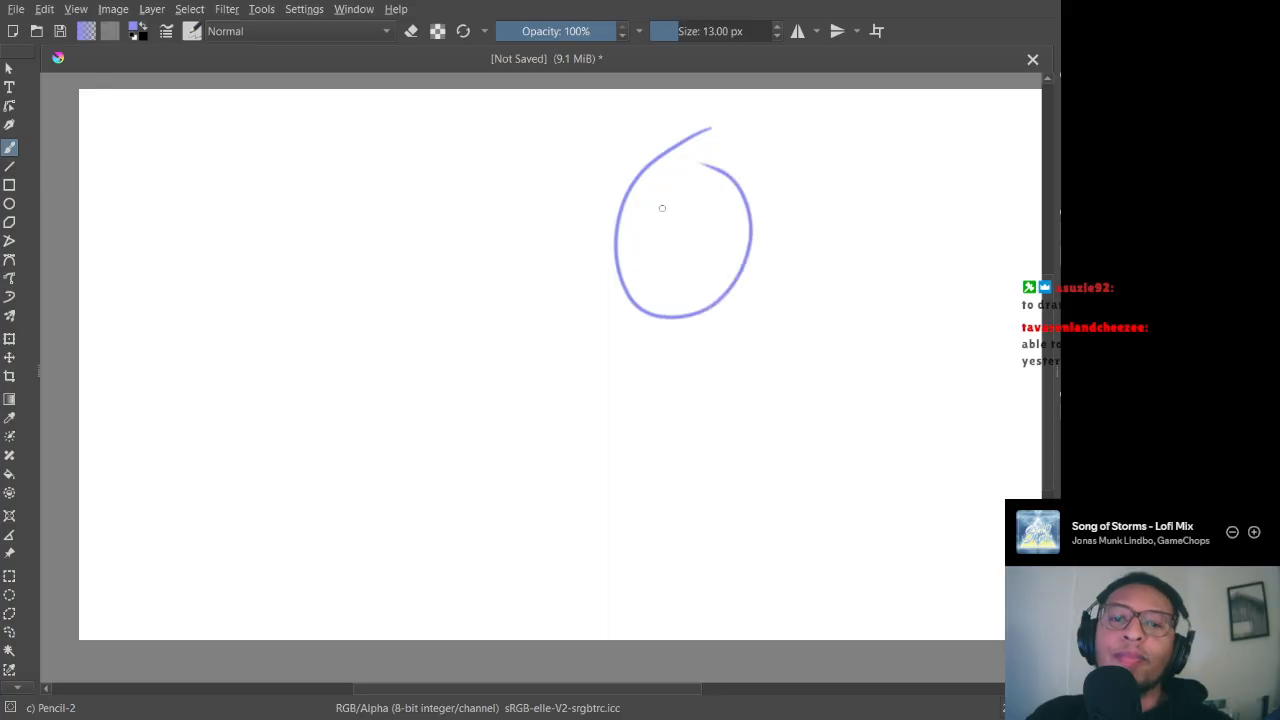
key("Delete")
mouse_move(563, 229)
left_mouse_down()
mouse_move(497, 414)
mouse_move(632, 368)
mouse_move(610, 262)
mouse_move(494, 438)
mouse_move(618, 499)
mouse_move(706, 321)
mouse_move(588, 255)
left_mouse_up()
key("Delete")
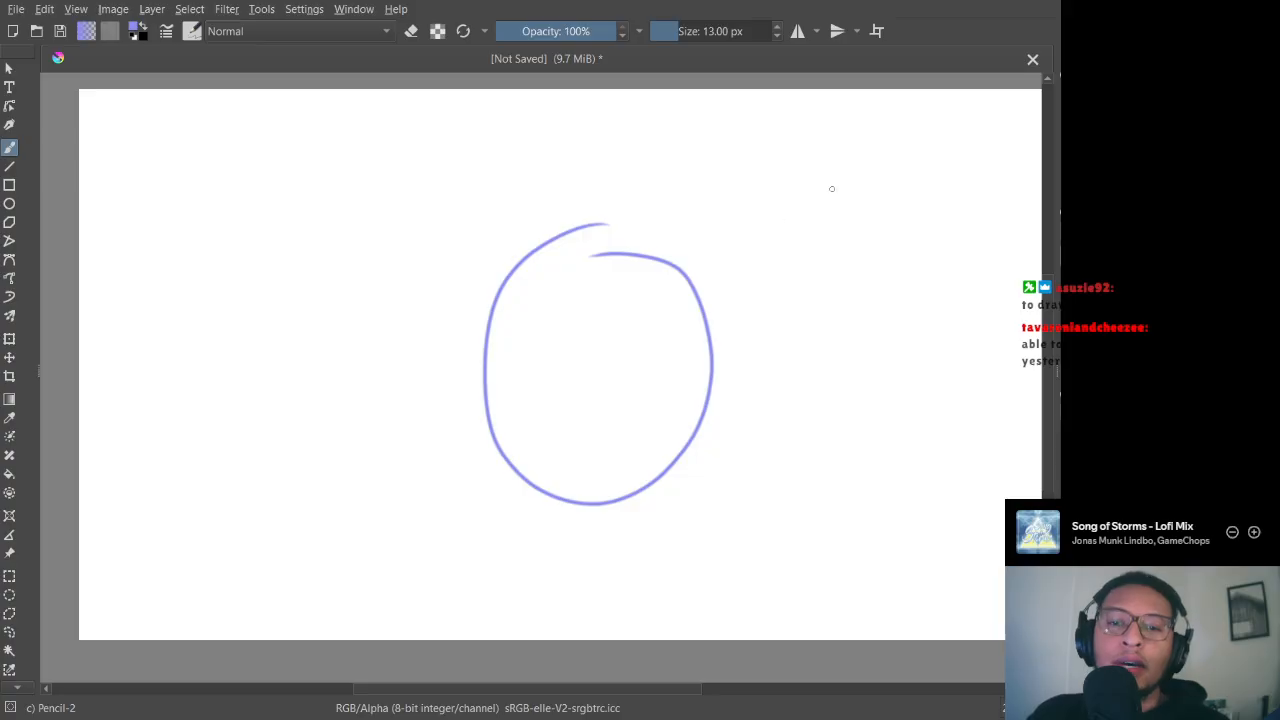
Step: Draw six smaller freehand circles around the large circle, three on either side
mouse_move(836, 188)
left_mouse_down()
mouse_move(878, 329)
mouse_move(908, 228)
mouse_move(823, 177)
left_mouse_up()
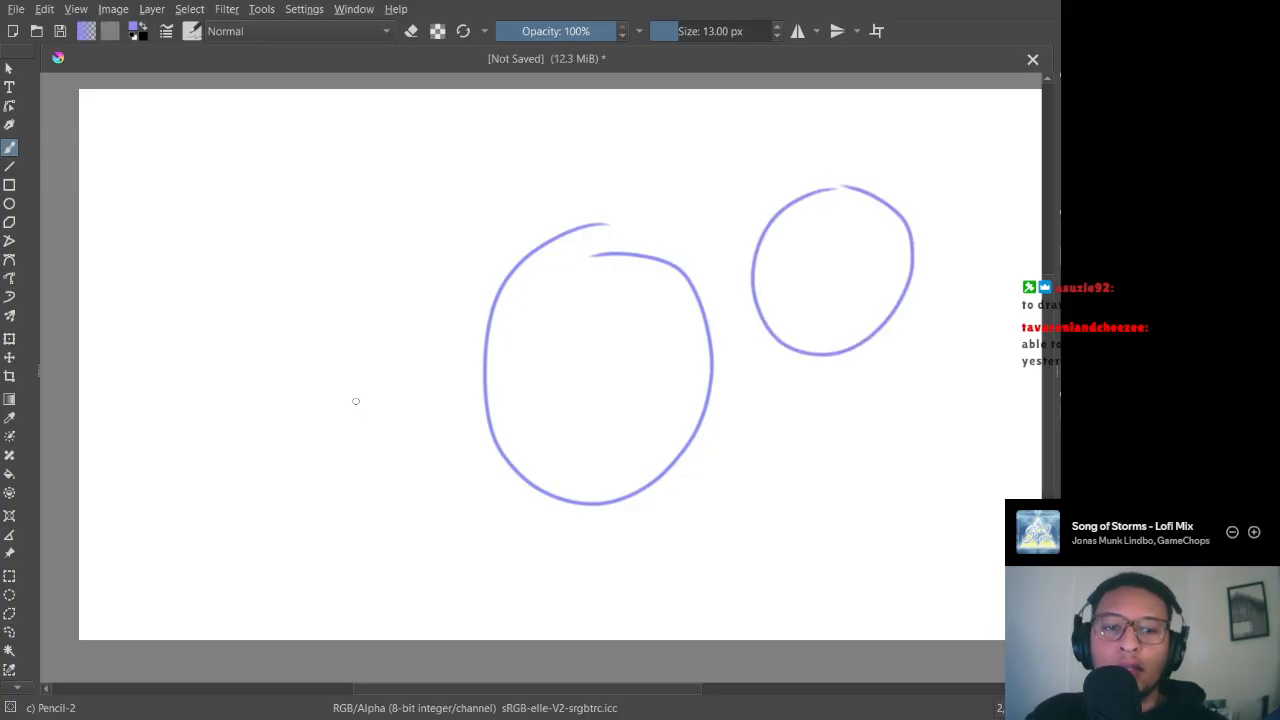
mouse_move(351, 237)
left_mouse_down()
mouse_move(305, 312)
mouse_move(436, 308)
mouse_move(345, 262)
left_mouse_up()
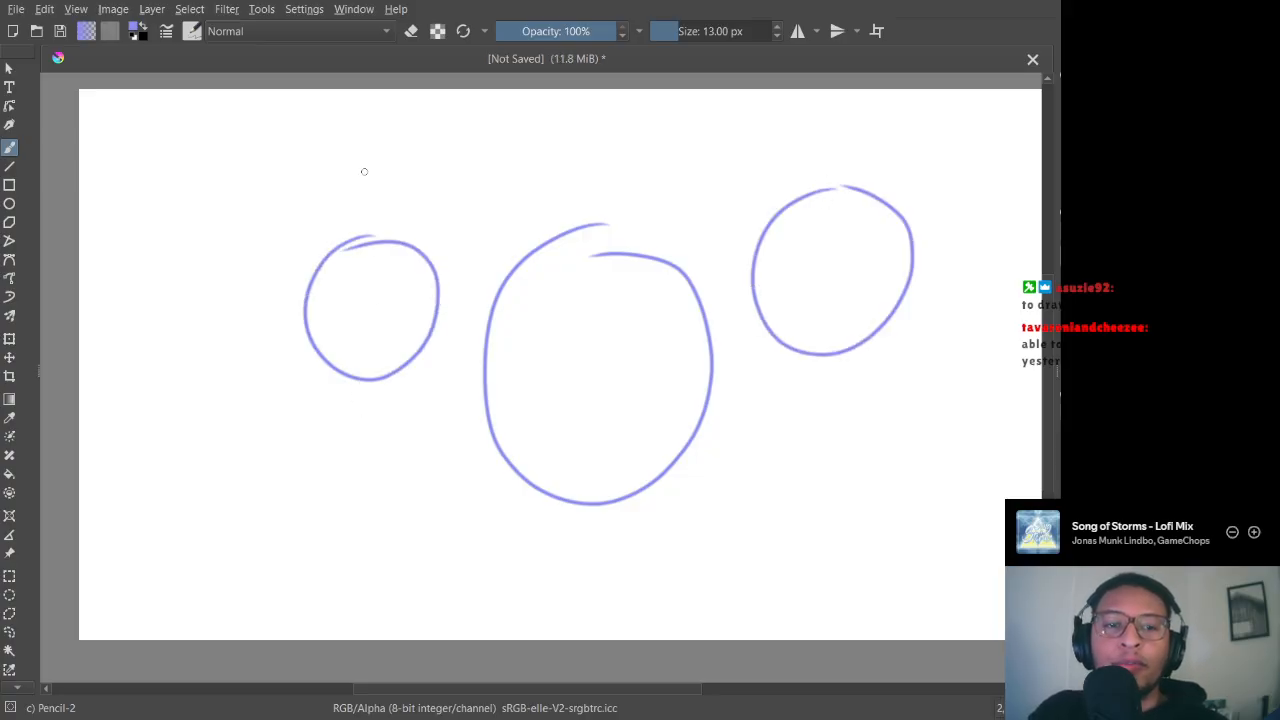
mouse_move(352, 143)
left_mouse_down()
mouse_move(279, 201)
mouse_move(390, 196)
mouse_move(315, 163)
left_mouse_up()
mouse_move(248, 253)
left_mouse_down()
mouse_move(207, 284)
mouse_move(258, 391)
mouse_move(300, 295)
mouse_move(230, 288)
left_mouse_up()
mouse_move(712, 128)
left_mouse_down()
mouse_move(664, 168)
mouse_move(671, 132)
left_mouse_up()
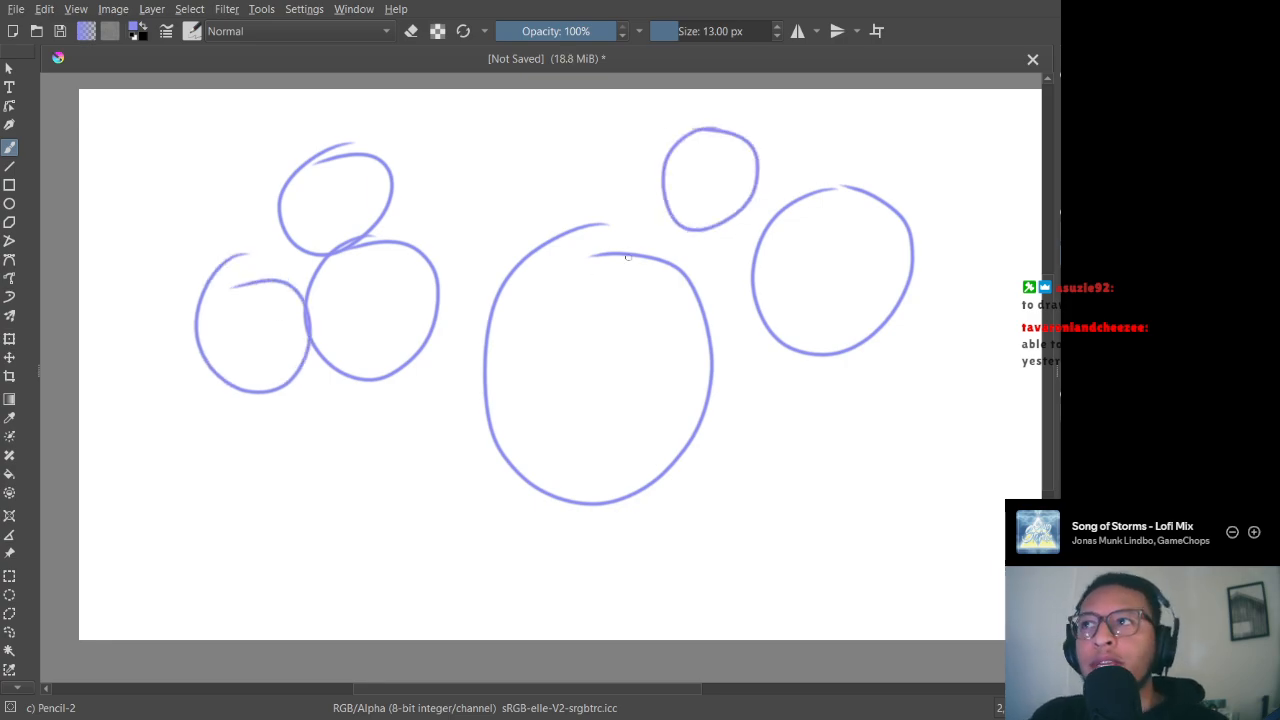
mouse_move(834, 399)
left_mouse_down()
mouse_move(779, 470)
mouse_move(905, 414)
mouse_move(836, 372)
left_mouse_up()
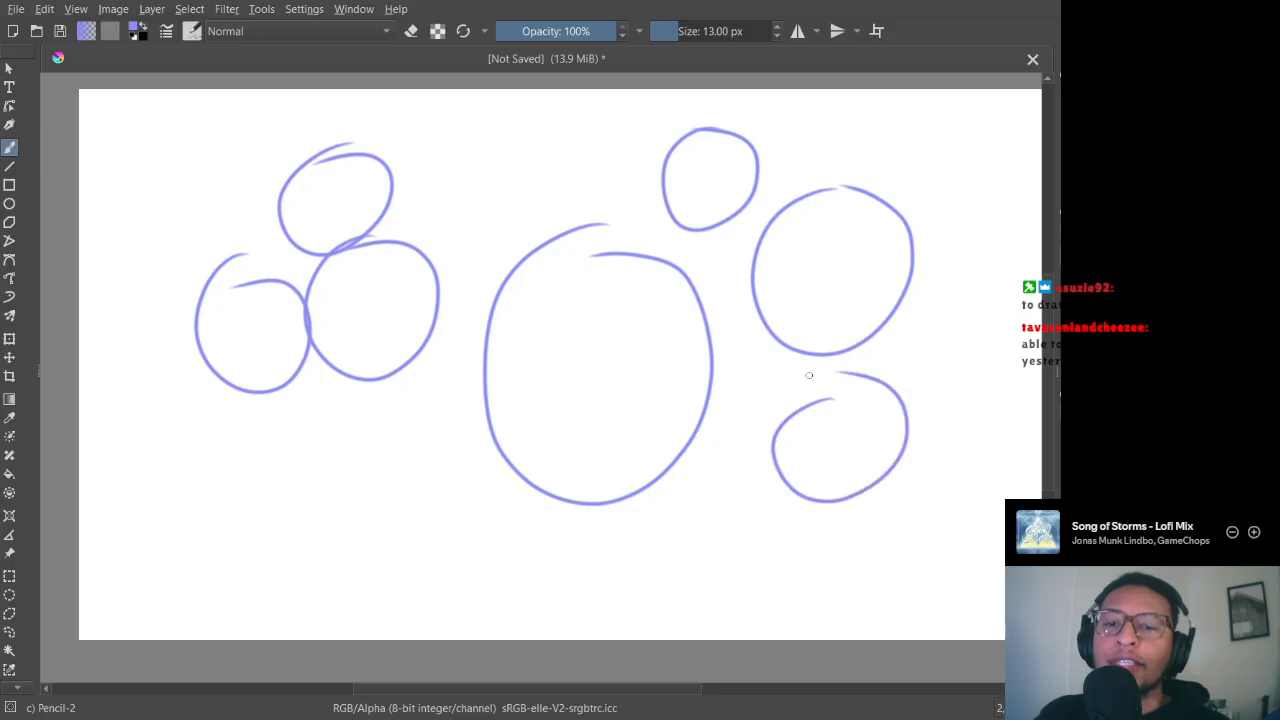
Step: Clear the canvas and draw seven long, roughly vertical lines side by side
mouse_move(528, 146)
left_mouse_down()
mouse_move(455, 198)
mouse_move(539, 204)
mouse_move(576, 238)
mouse_move(578, 452)
left_mouse_up()
key("Delete")
left_click_drag(603, 216, 622, 434)
left_click_drag(674, 182, 674, 400)
left_click_drag(730, 192, 736, 462)
left_click_drag(806, 200, 779, 464)
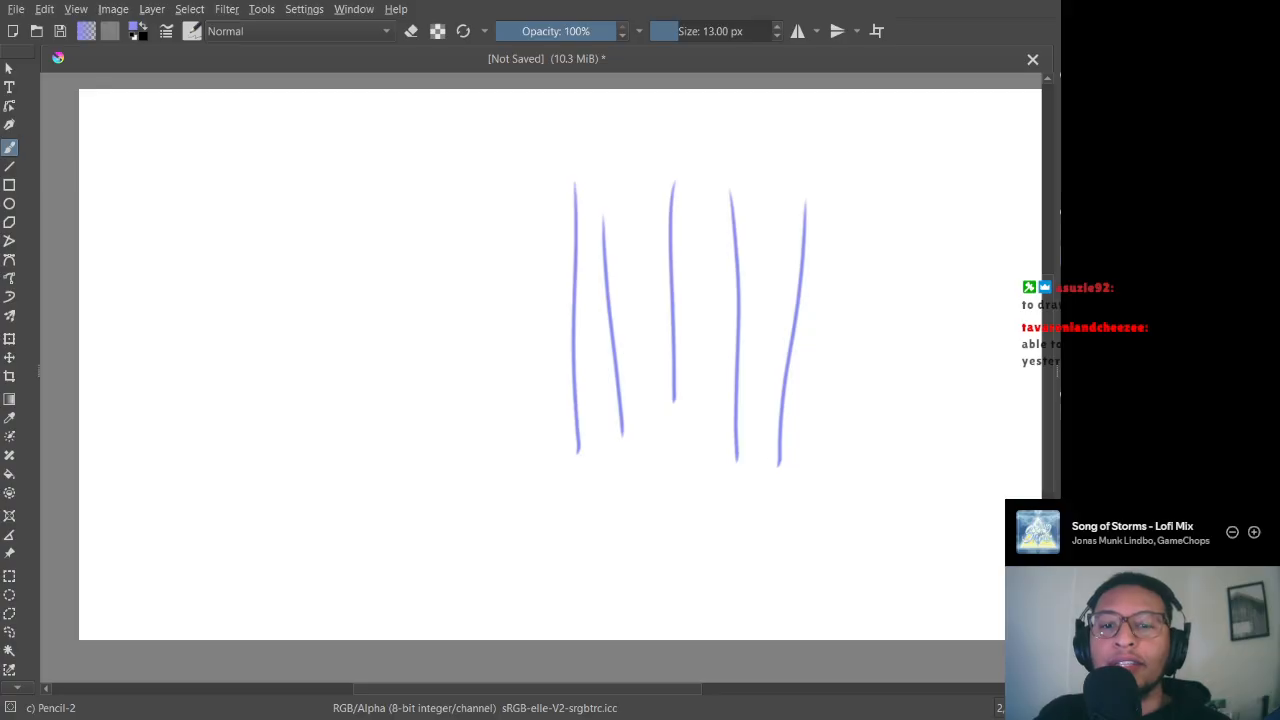
left_click_drag(887, 183, 855, 452)
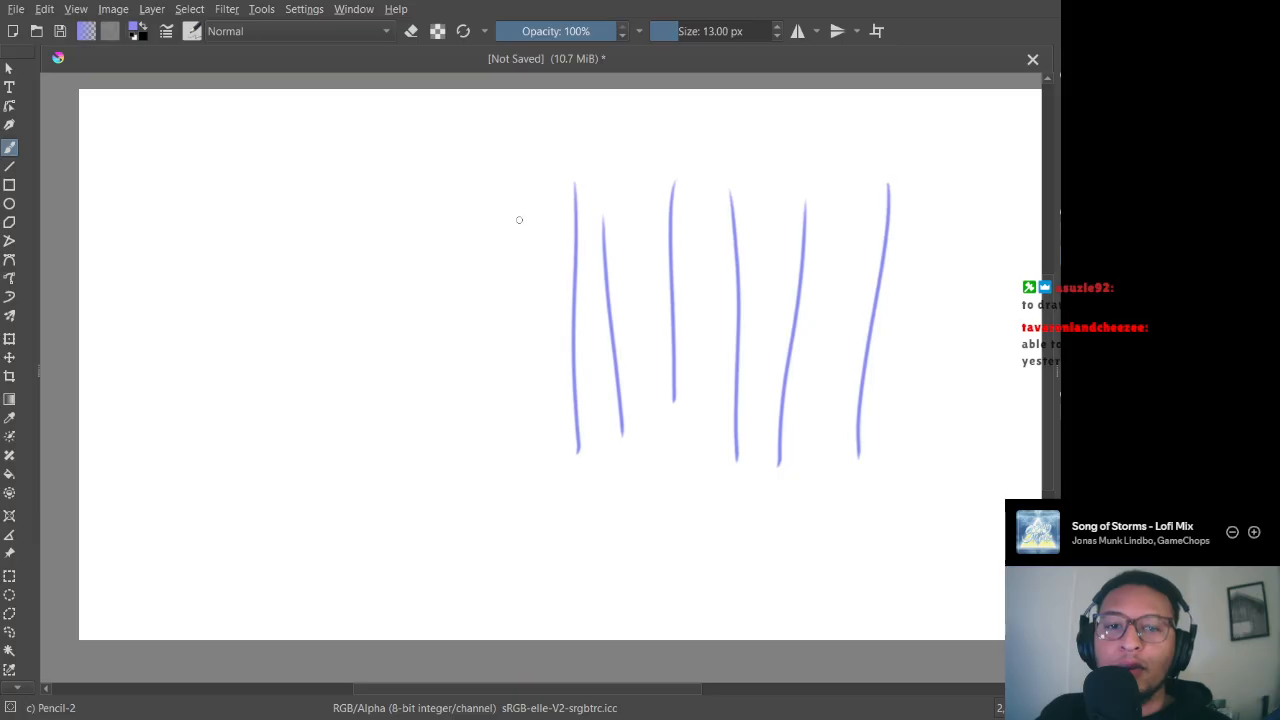
left_click_drag(536, 176, 520, 494)
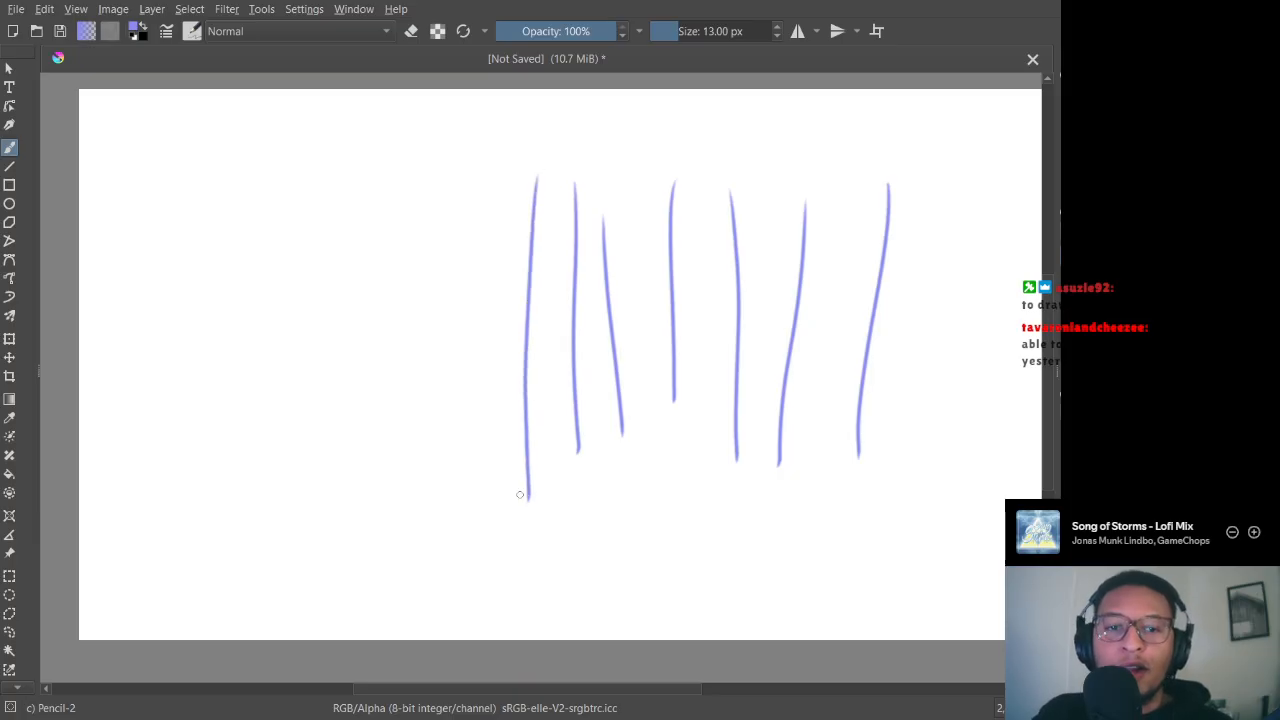
Step: Clear the canvas and draw a looped curve followed by three S-shaped curves in a row
key("Delete")
mouse_move(508, 290)
left_mouse_down()
mouse_move(496, 336)
mouse_move(586, 396)
left_mouse_up()
mouse_move(655, 221)
left_mouse_down()
mouse_move(609, 288)
mouse_move(687, 307)
mouse_move(643, 441)
left_mouse_up()
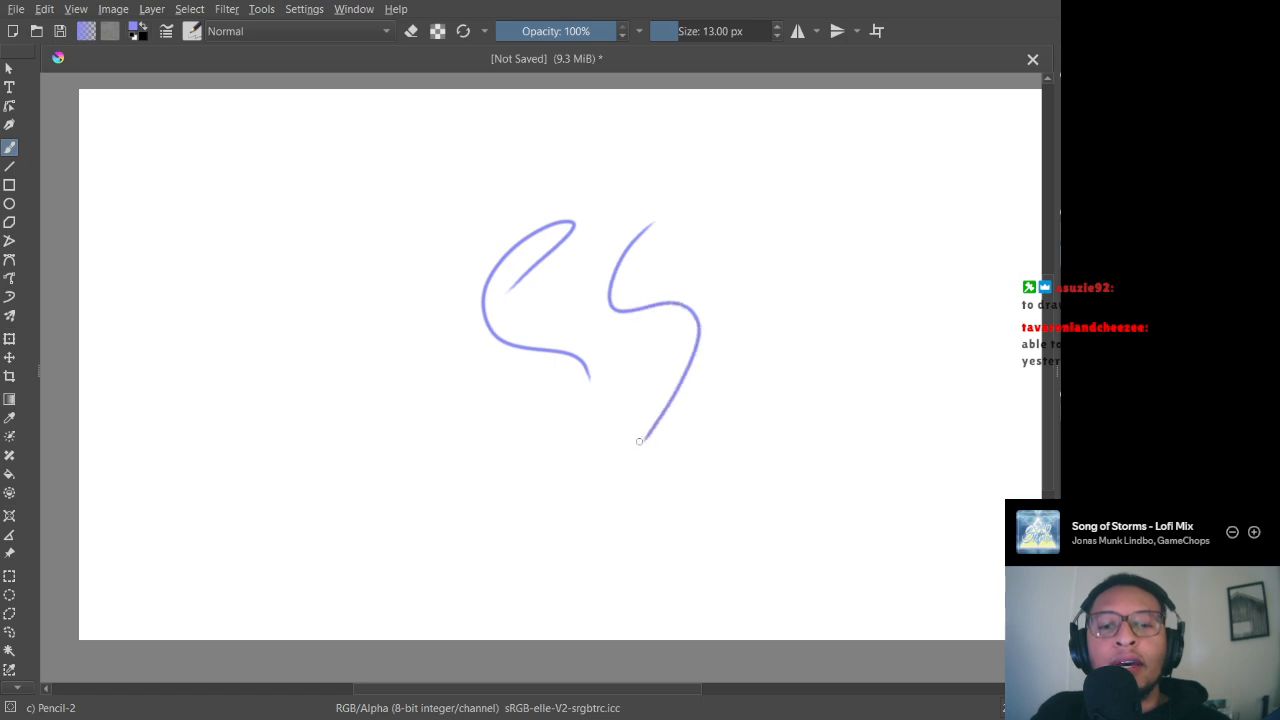
mouse_move(720, 213)
left_mouse_down()
mouse_move(671, 268)
mouse_move(748, 262)
mouse_move(699, 433)
left_mouse_up()
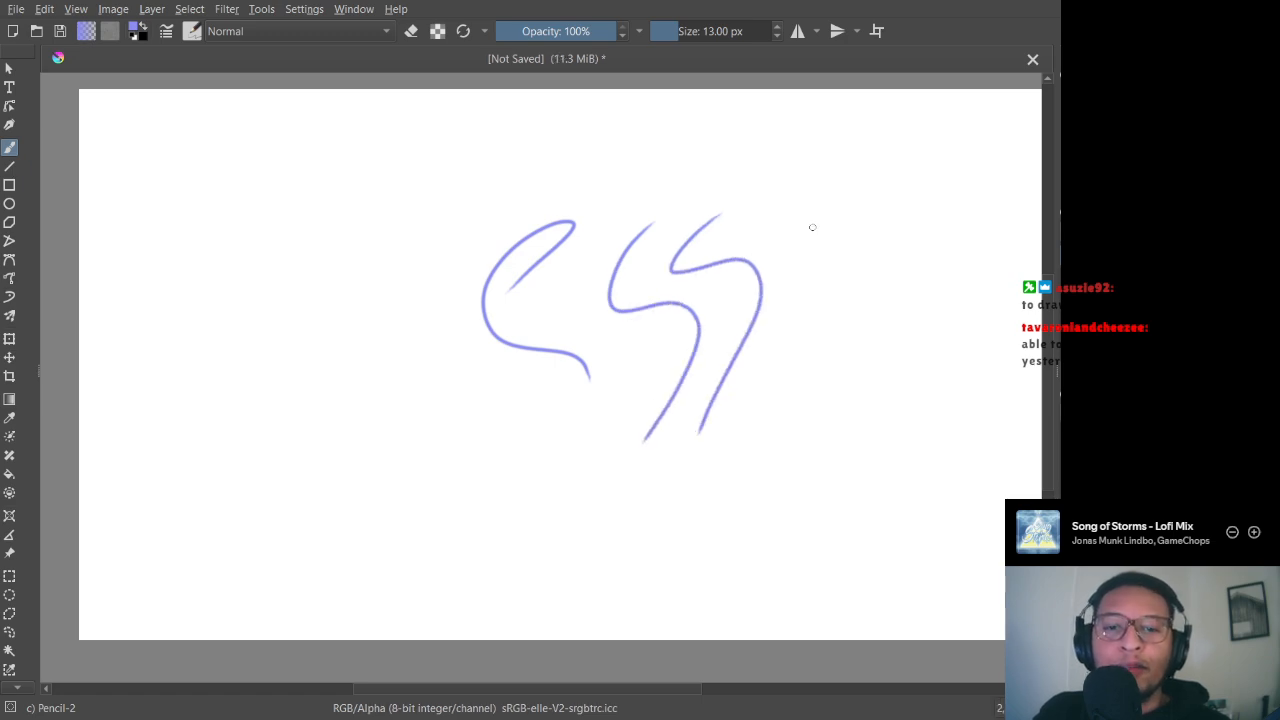
mouse_move(791, 200)
left_mouse_down()
mouse_move(763, 240)
mouse_move(831, 292)
mouse_move(772, 405)
left_mouse_up()
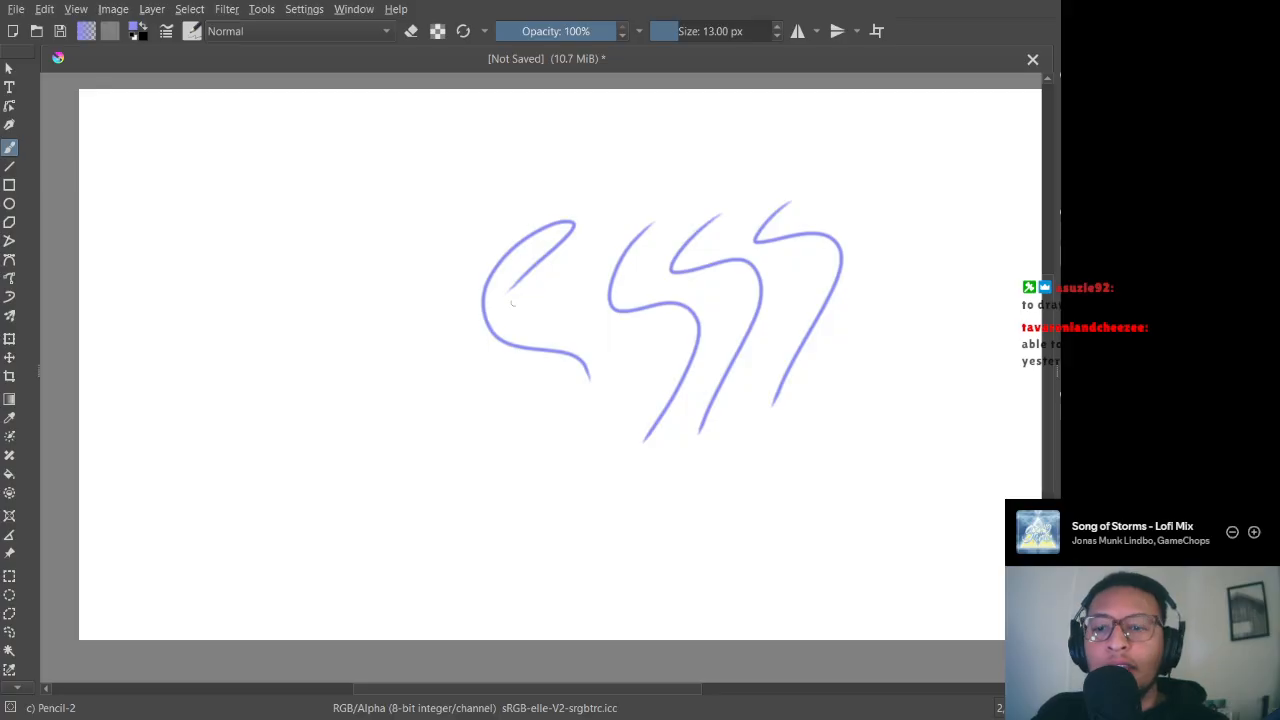
Step: Clear the canvas, draw a short wavy stroke near the upper middle and erase it with the brush in eraser mode
key("Delete")
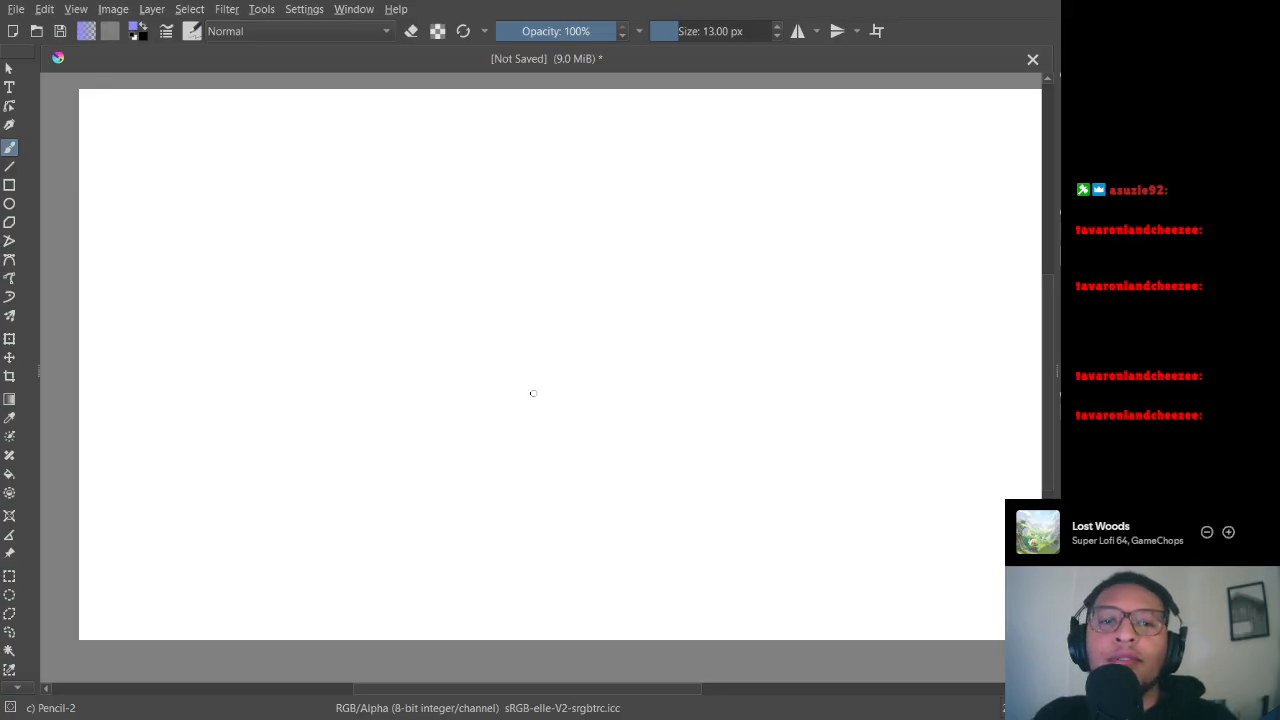
mouse_move(515, 257)
left_mouse_down()
mouse_move(545, 295)
mouse_move(590, 289)
left_mouse_up()
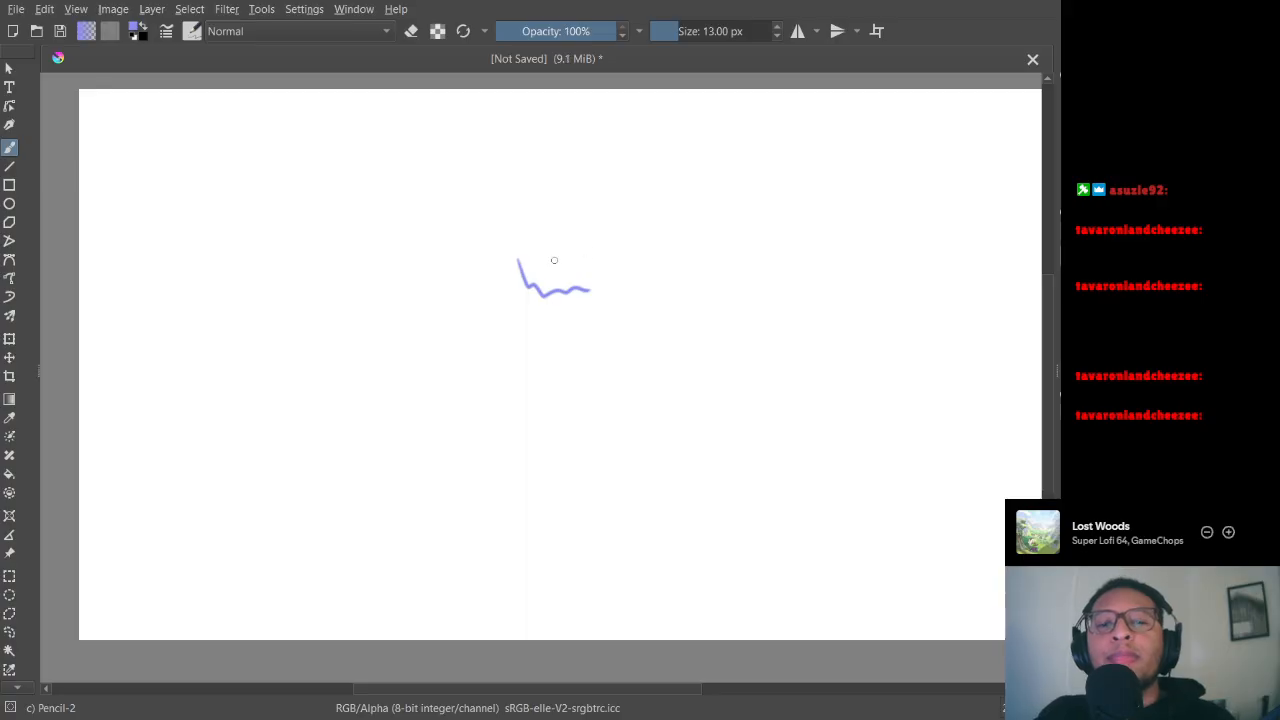
key("e")
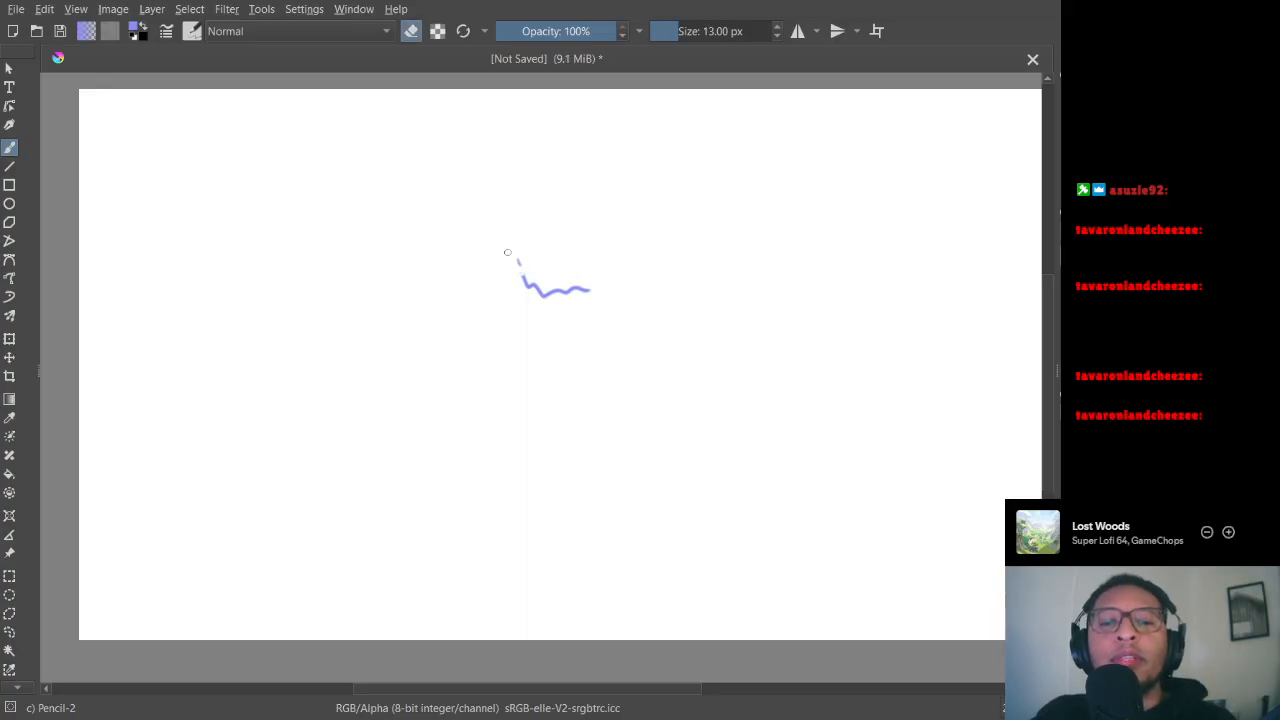
mouse_move(520, 263)
left_mouse_down()
mouse_move(543, 293)
mouse_move(562, 278)
mouse_move(550, 285)
mouse_move(589, 289)
left_mouse_up()
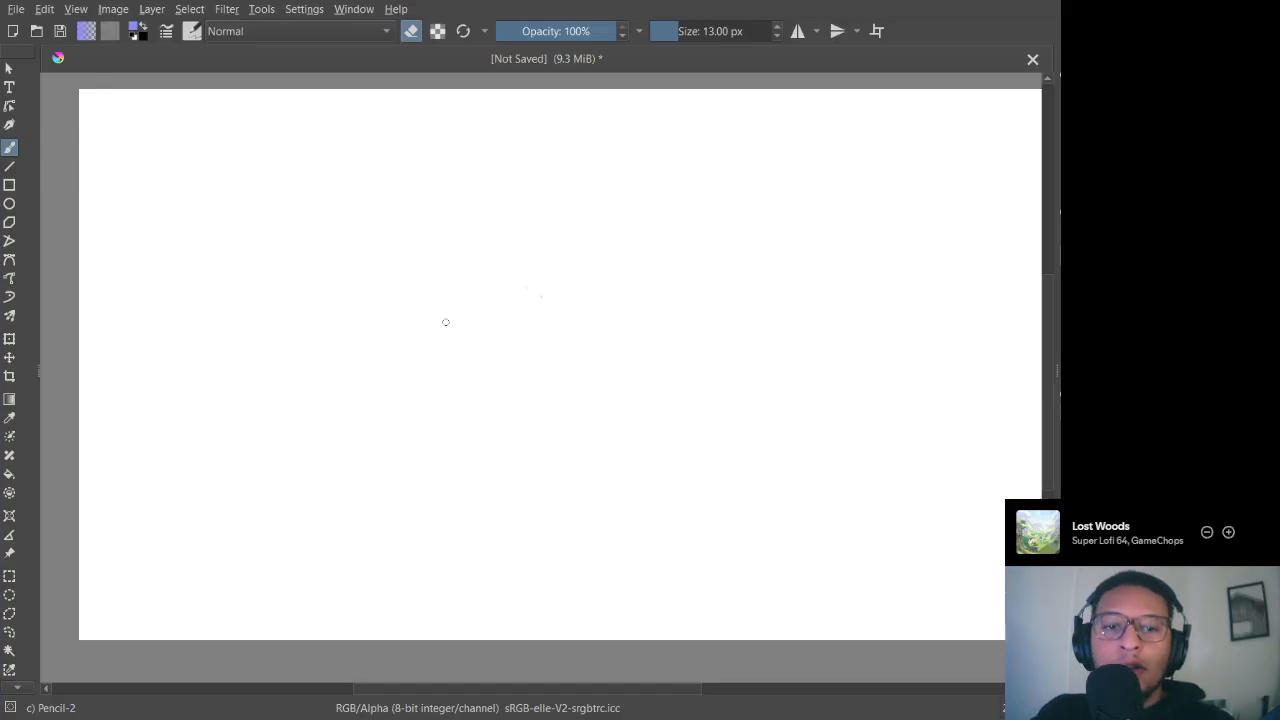
key("ctrl+minus")
key("ctrl+minus")
key("ctrl+minus")
key("ctrl+minus")
key("ctrl+minus")
key("ctrl+plus")
key("ctrl+plus")
key("ctrl+plus")
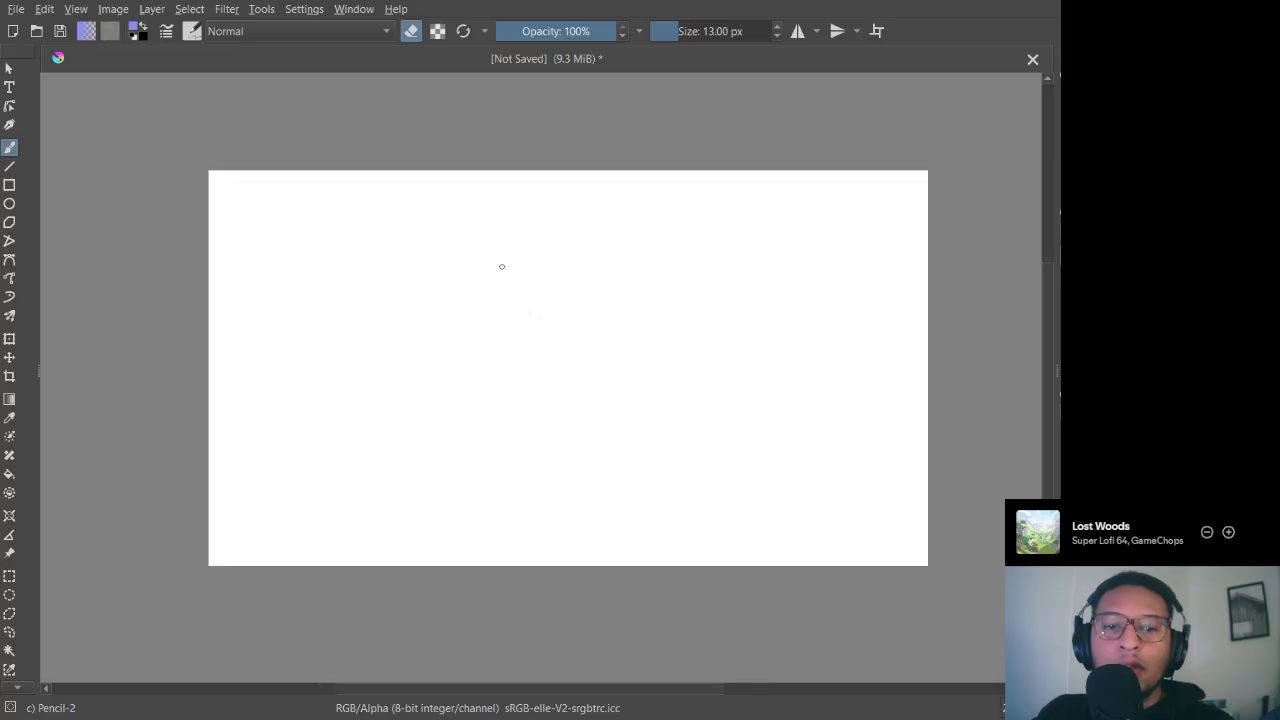
key("ctrl+minus")
key("ctrl+plus")
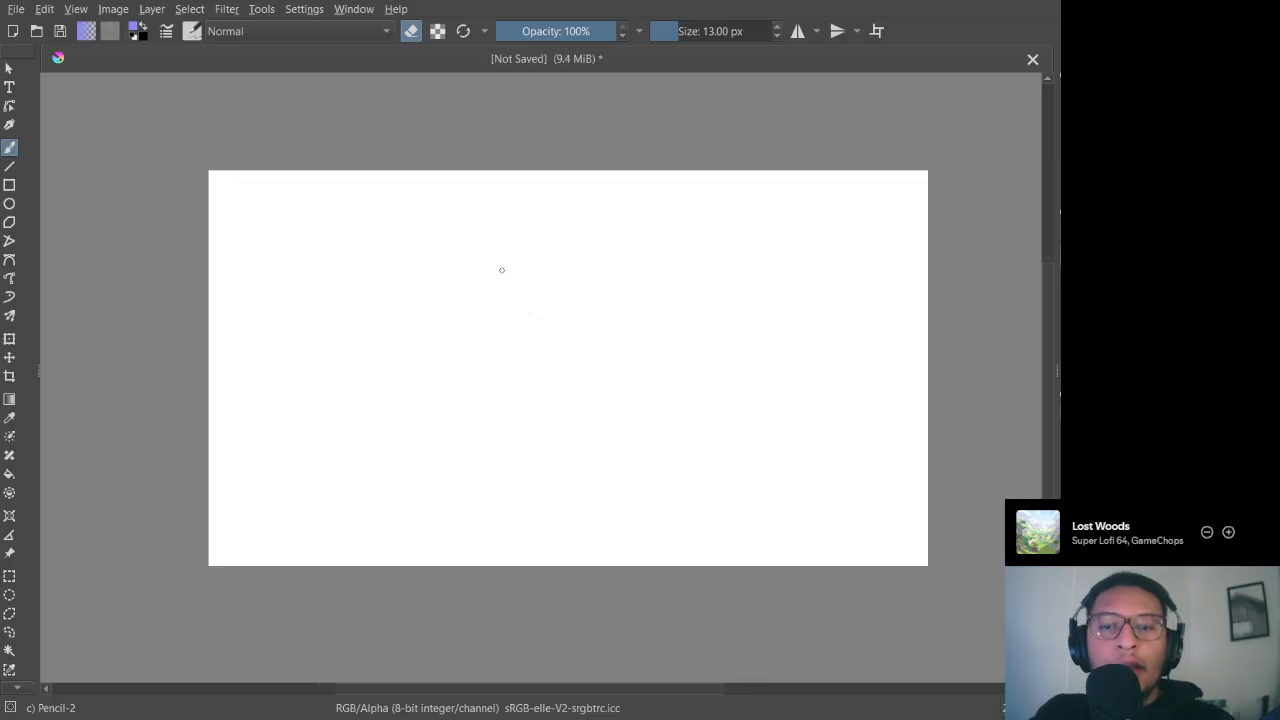
key("ctrl+plus")
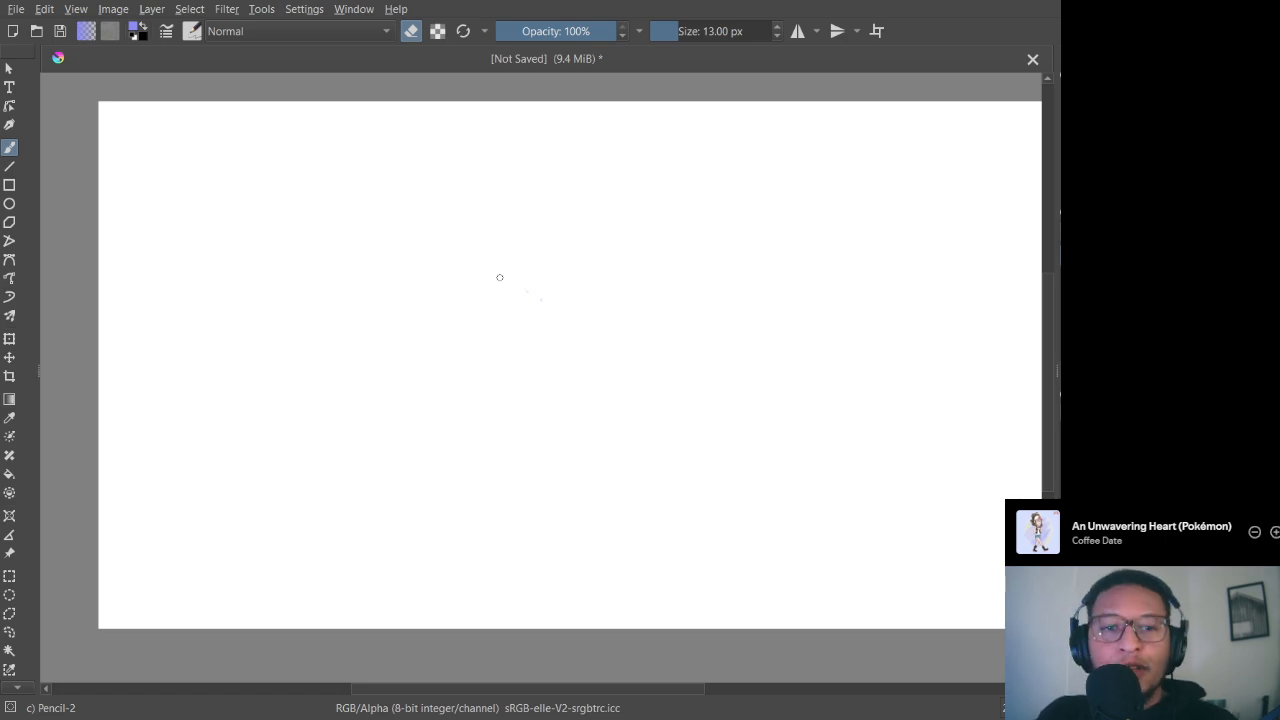
key("space")
mouse_move(426, 223)
left_mouse_down()
mouse_move(351, 240)
mouse_move(389, 257)
mouse_move(452, 232)
left_mouse_up()
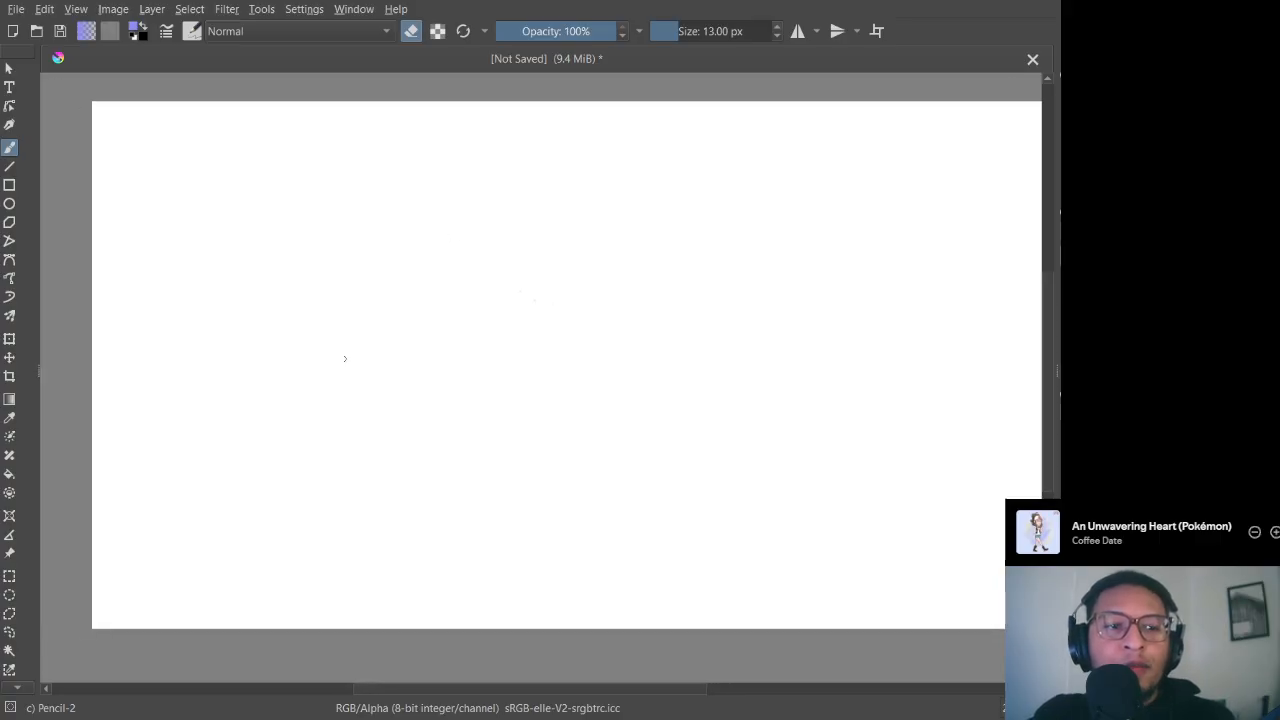
Step: Try to draw rectangles across the middle of the canvas with the Rectangle tool while eraser mode is on
left_click(9, 184)
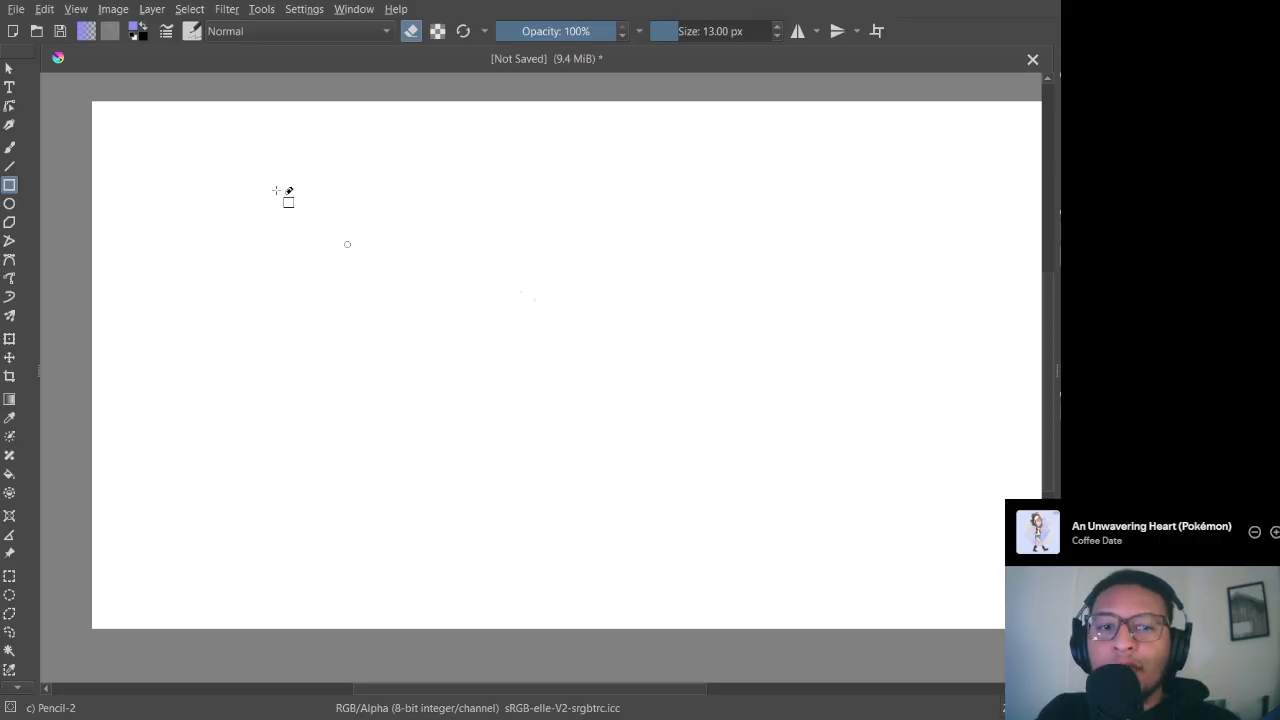
left_click_drag(340, 240, 772, 410)
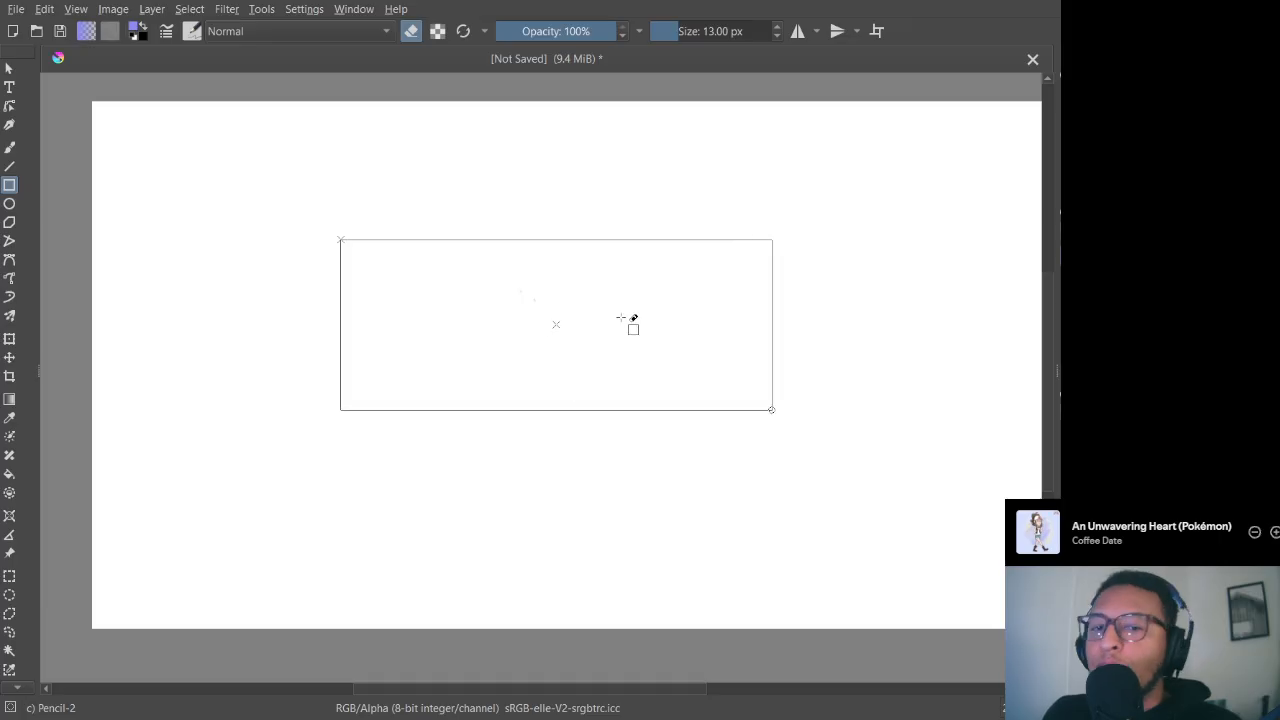
left_click_drag(620, 317, 666, 345)
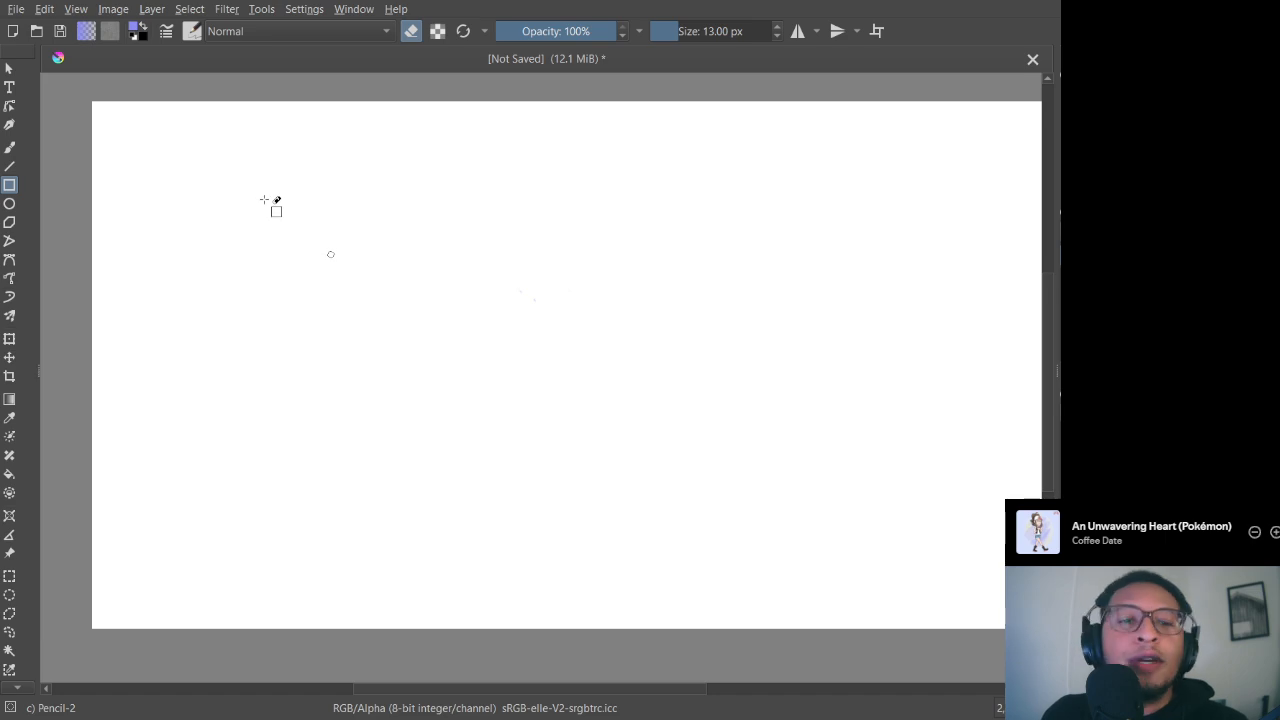
left_click_drag(282, 221, 907, 503)
left_click_drag(725, 399, 748, 463)
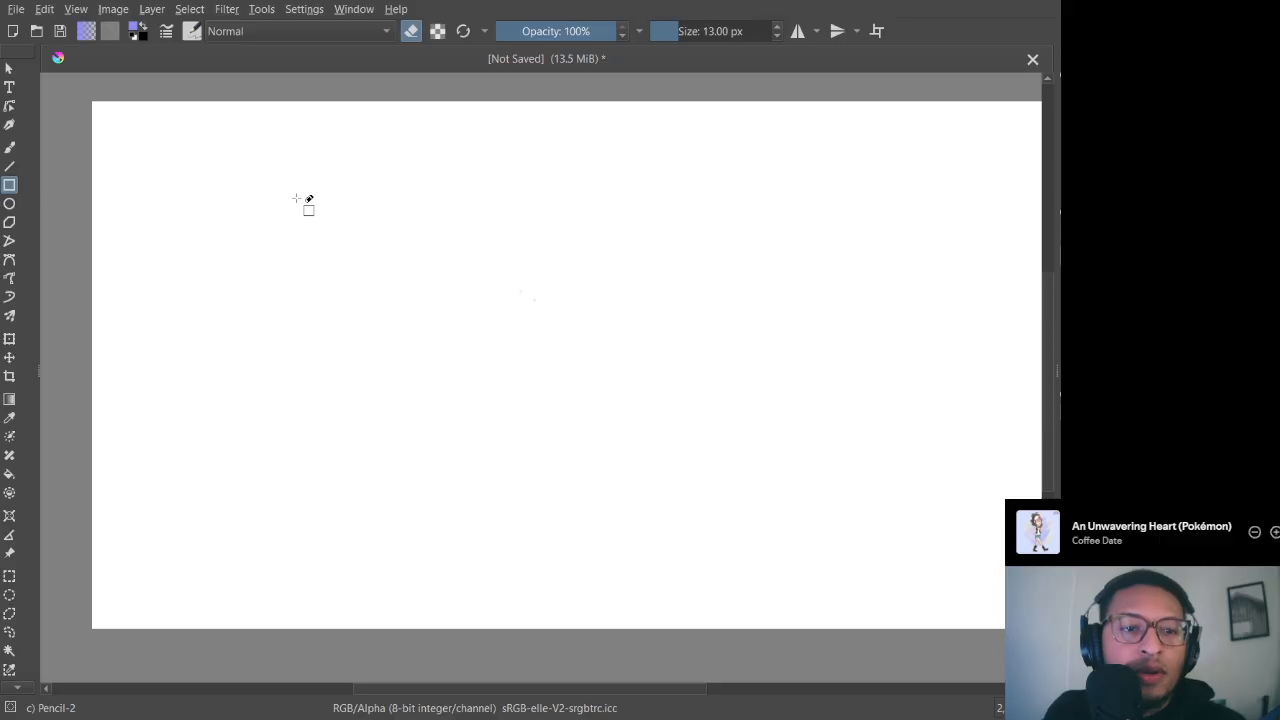
Step: Turn off eraser mode, draw a long wavy line with the Freehand Brush and remove it to leave a blank canvas
key("e")
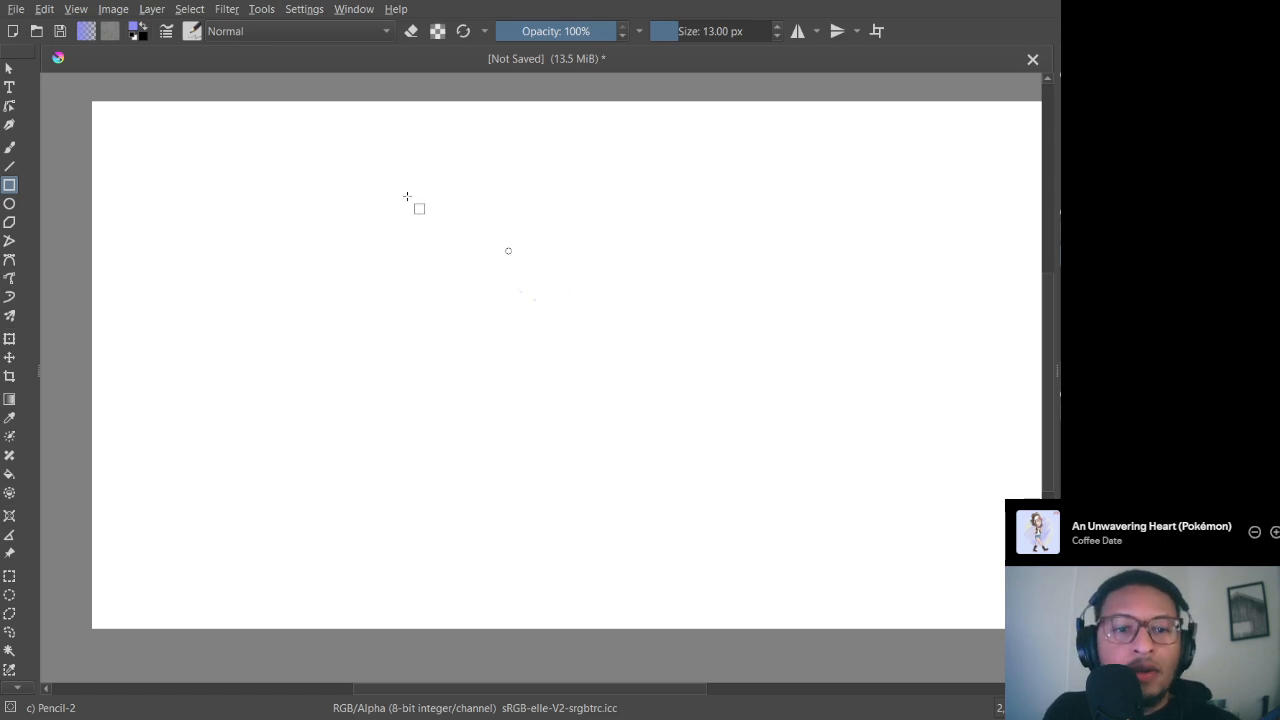
left_click(9, 147)
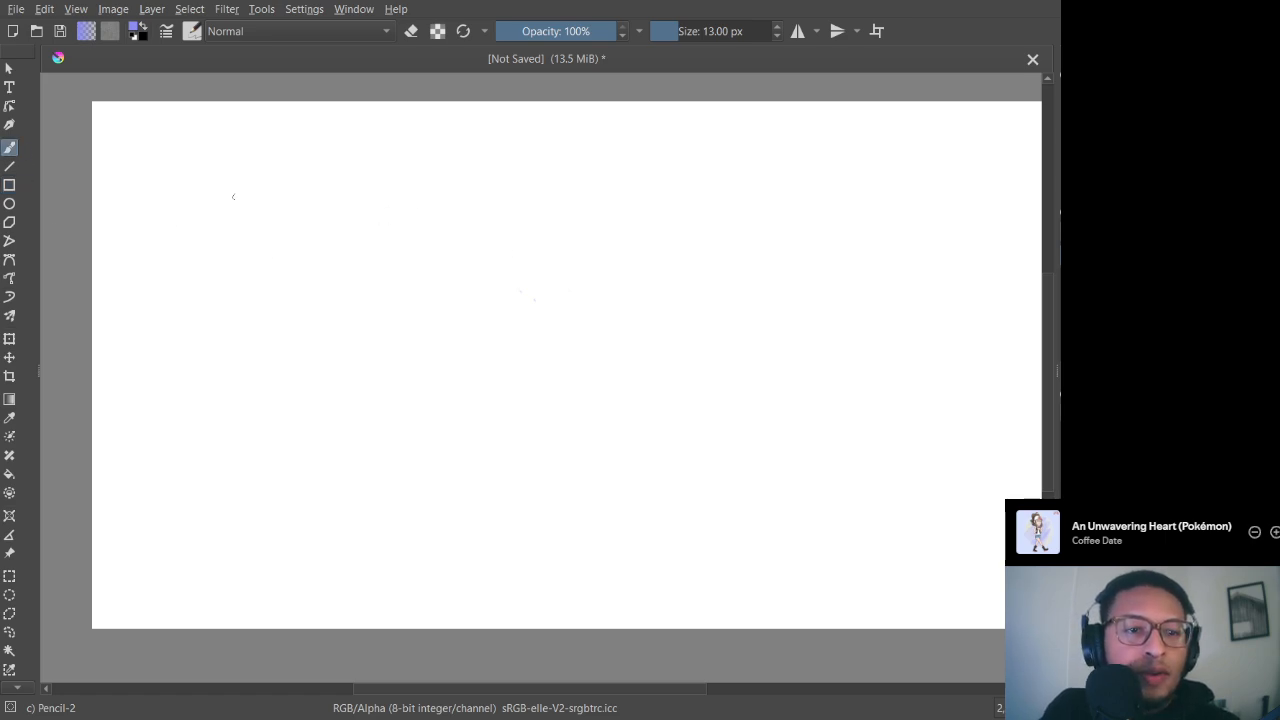
mouse_move(255, 206)
left_mouse_down()
mouse_move(500, 249)
mouse_move(662, 388)
left_mouse_up()
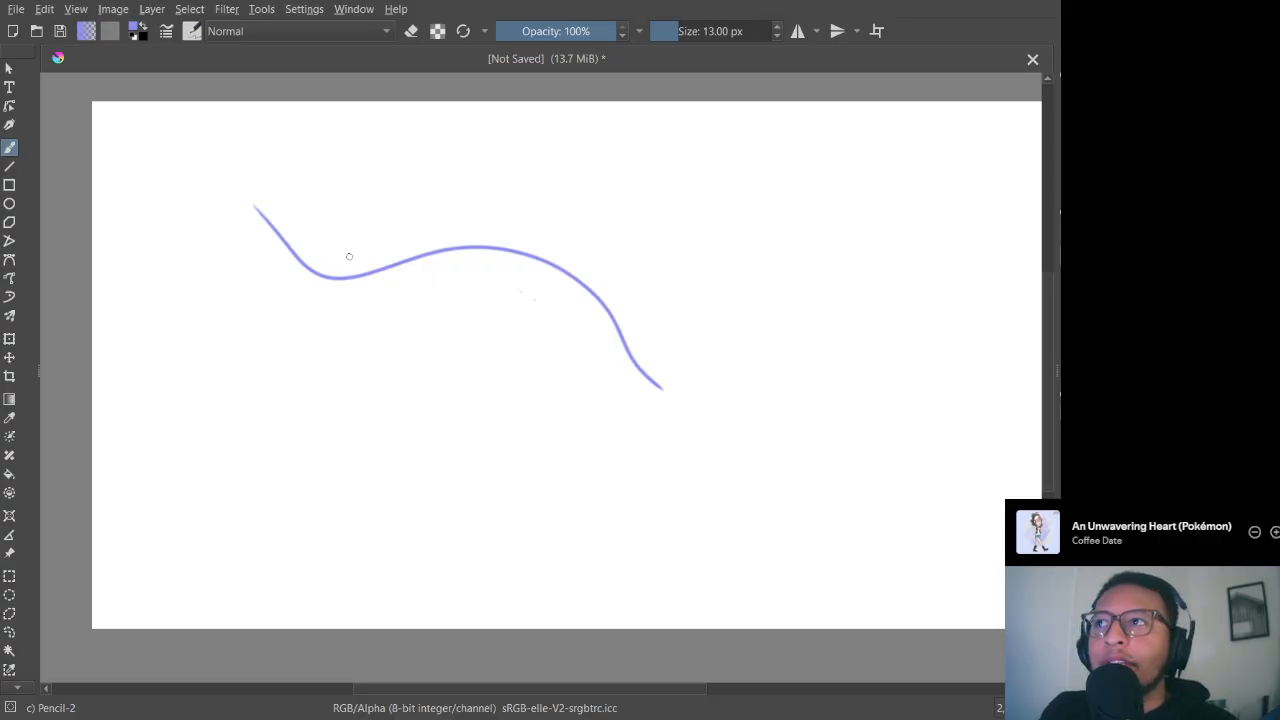
key("ctrl+z")
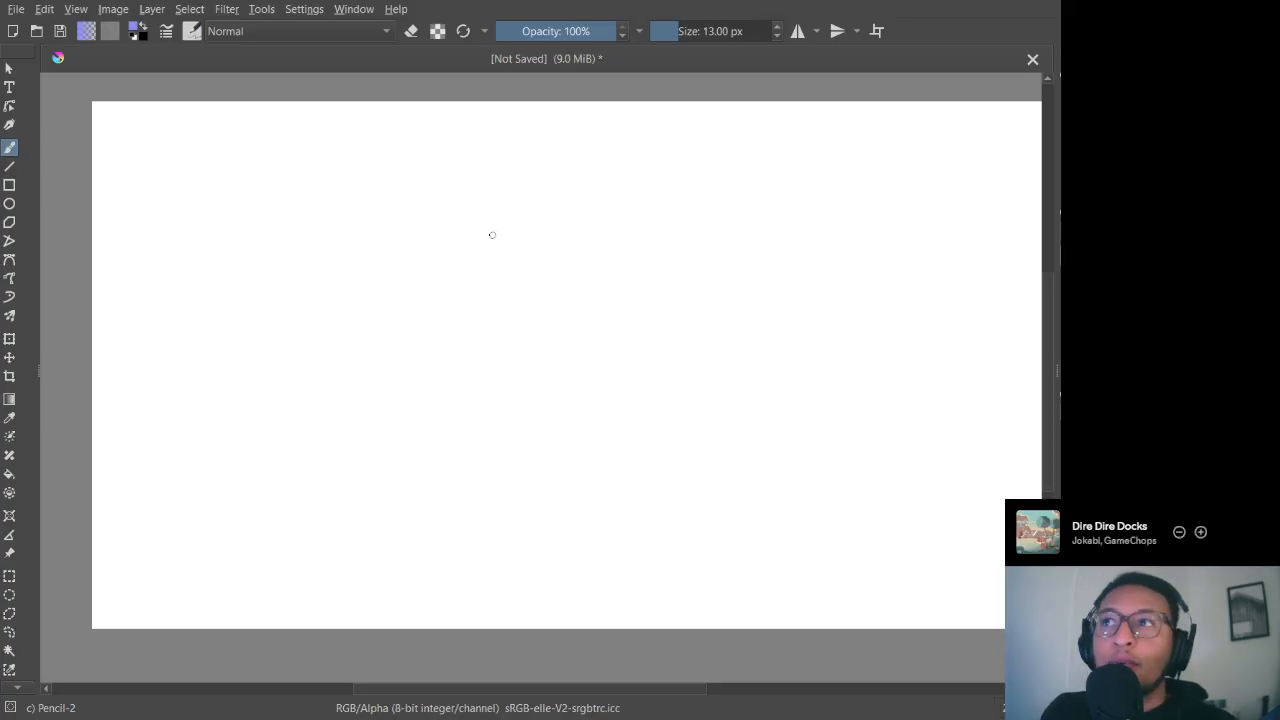
Step: Paste the sheet of skull reference images along the left edge of the canvas
left_click_drag(436, 214, 386, 247)
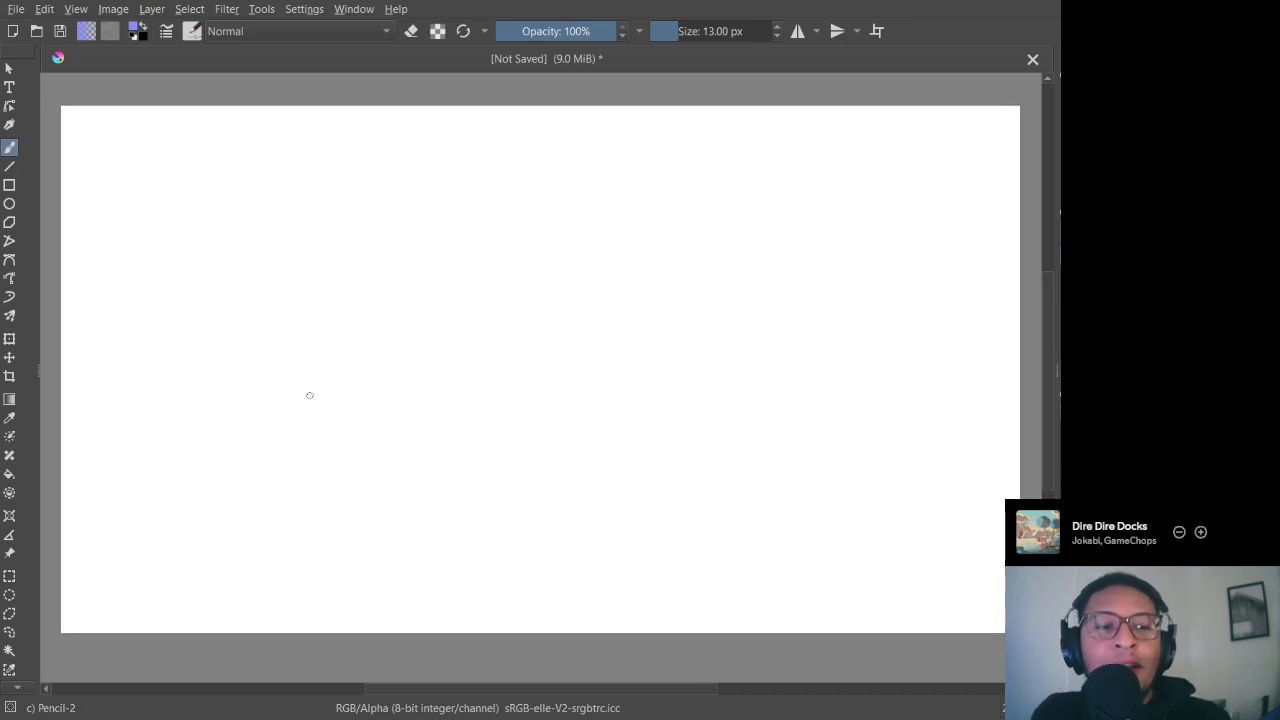
key("e")
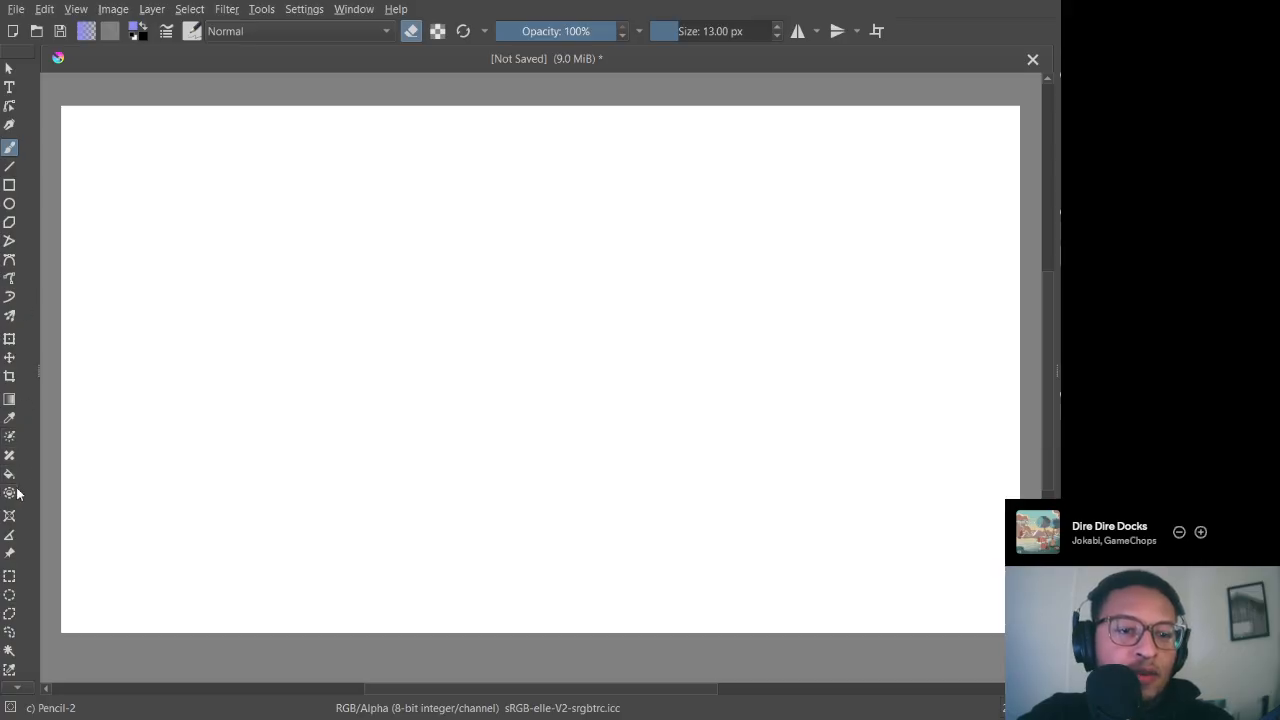
left_click(9, 553)
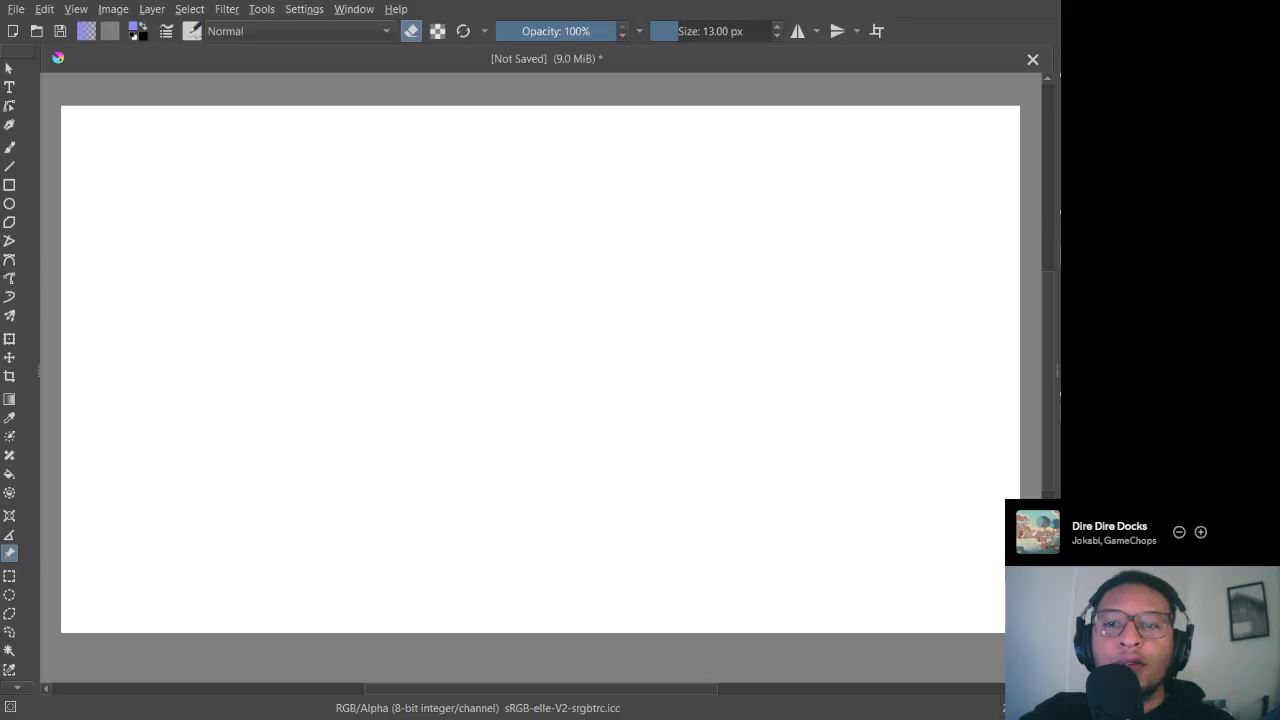
key("ctrl+v")
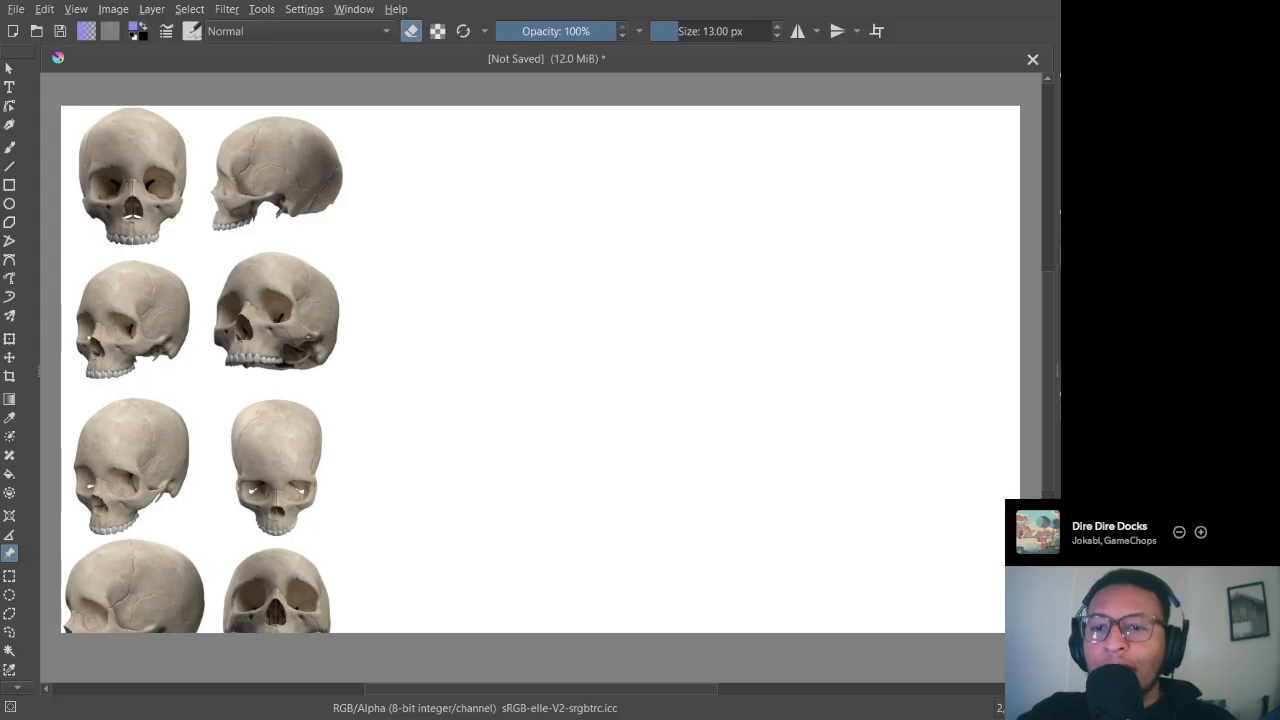
key("Delete")
key("ctrl+z")
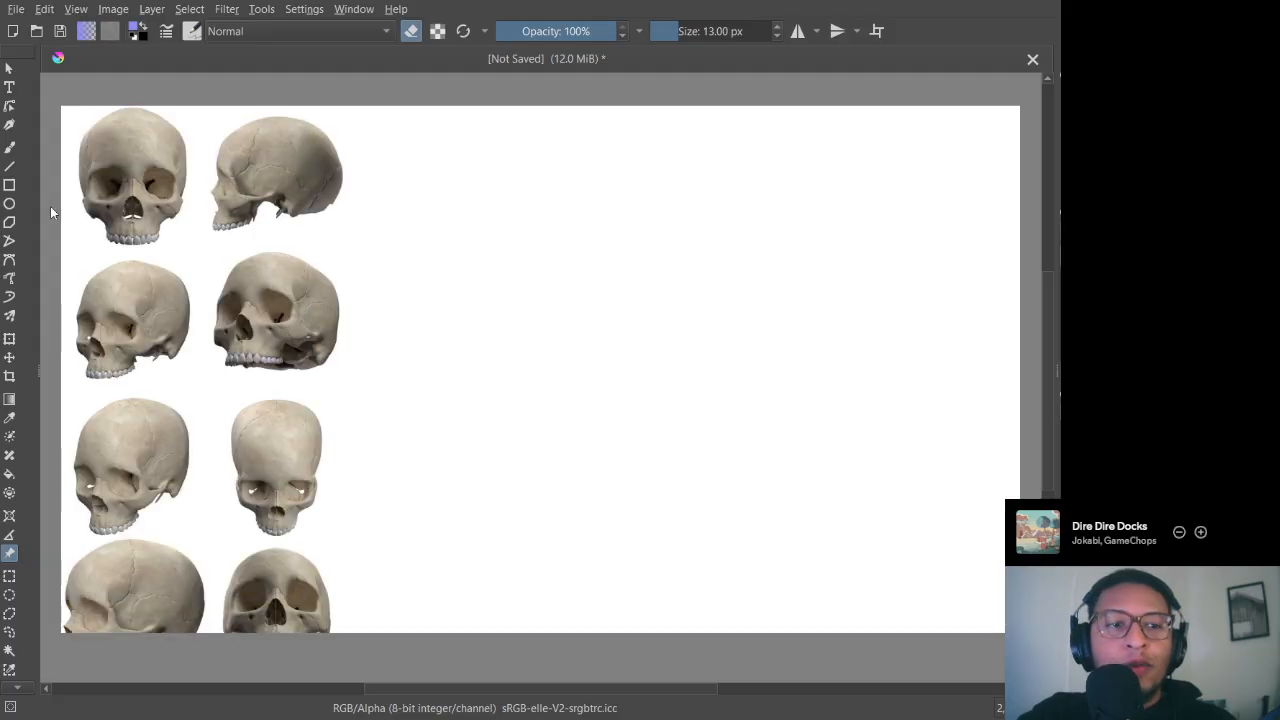
Step: Reposition the skull sheet with the Move tool, ending near the canvas's left edge with a gap above the first row
left_click(9, 357)
left_click_drag(160, 346, 197, 374)
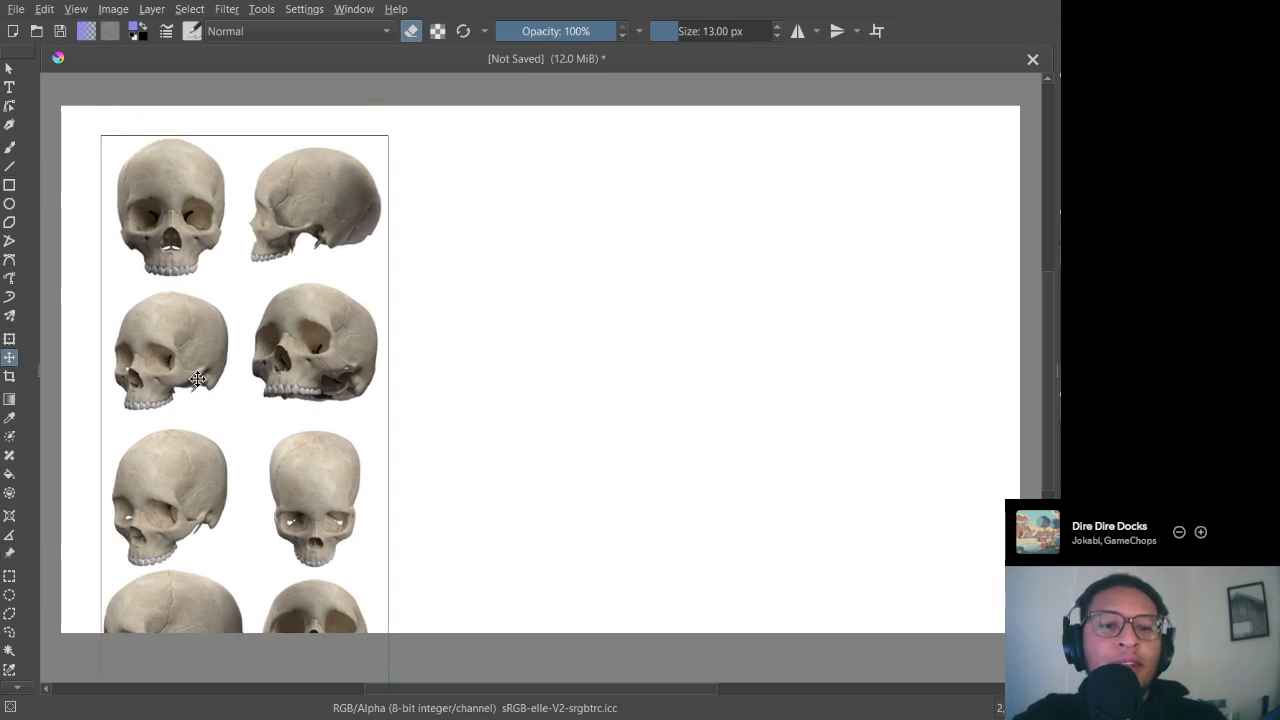
left_click_drag(106, 137, 117, 144)
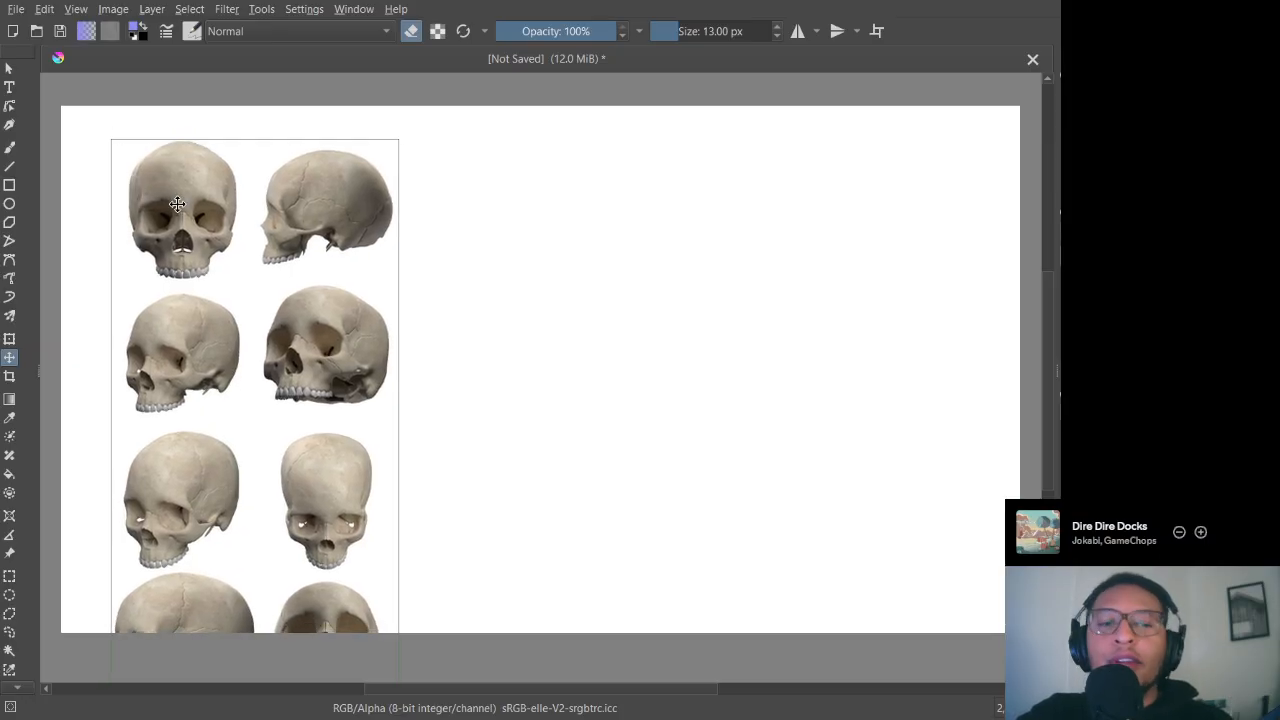
left_click_drag(170, 238, 168, 206)
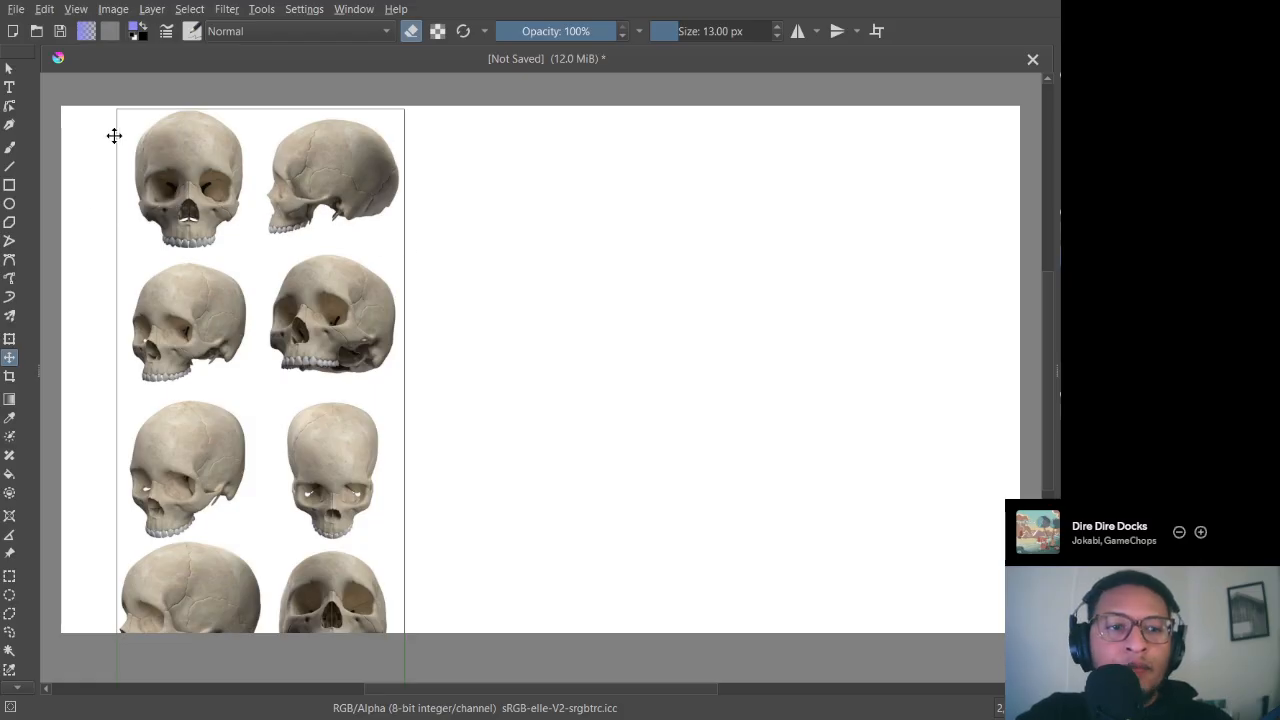
left_click_drag(128, 152, 108, 163)
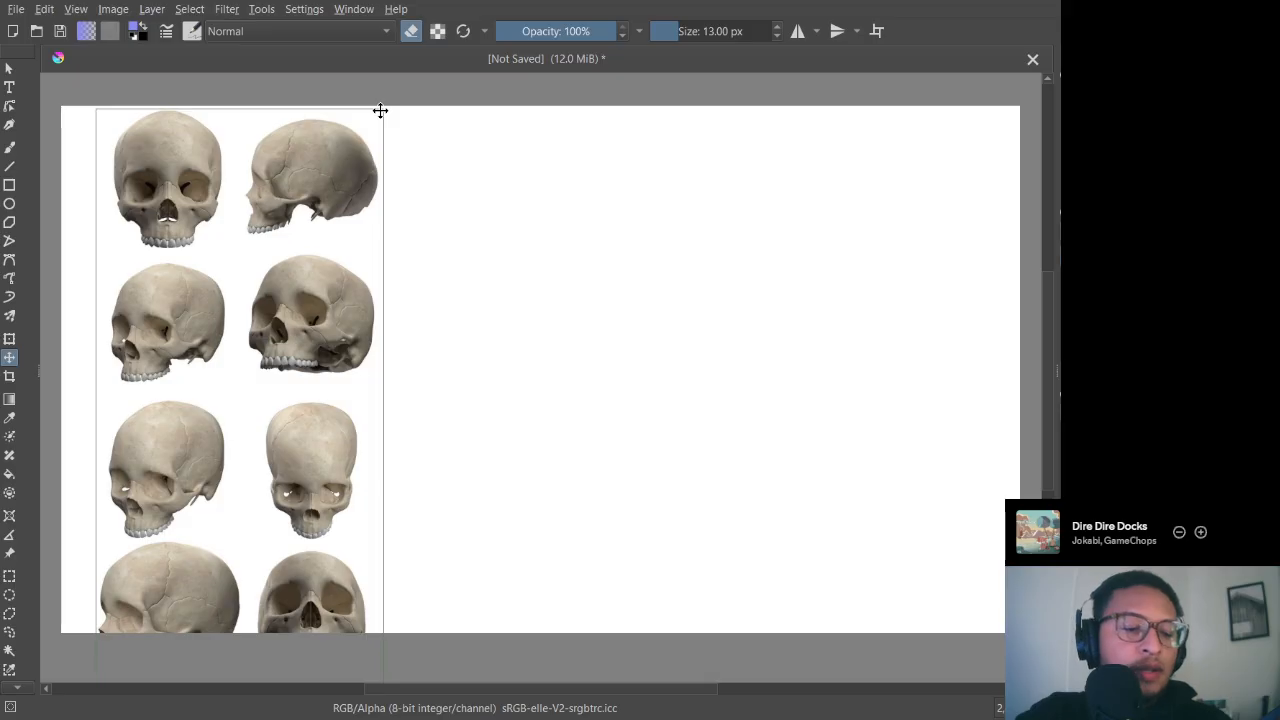
left_click_drag(378, 110, 363, 118)
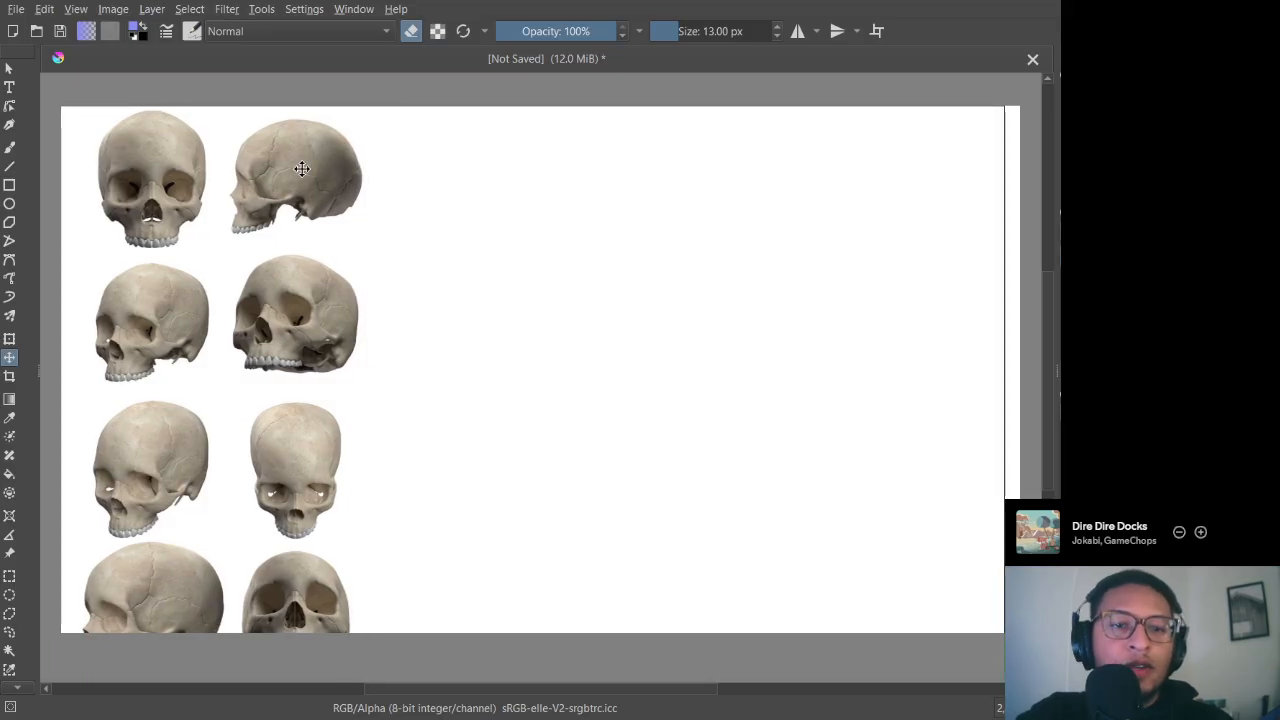
left_click_drag(302, 169, 346, 163)
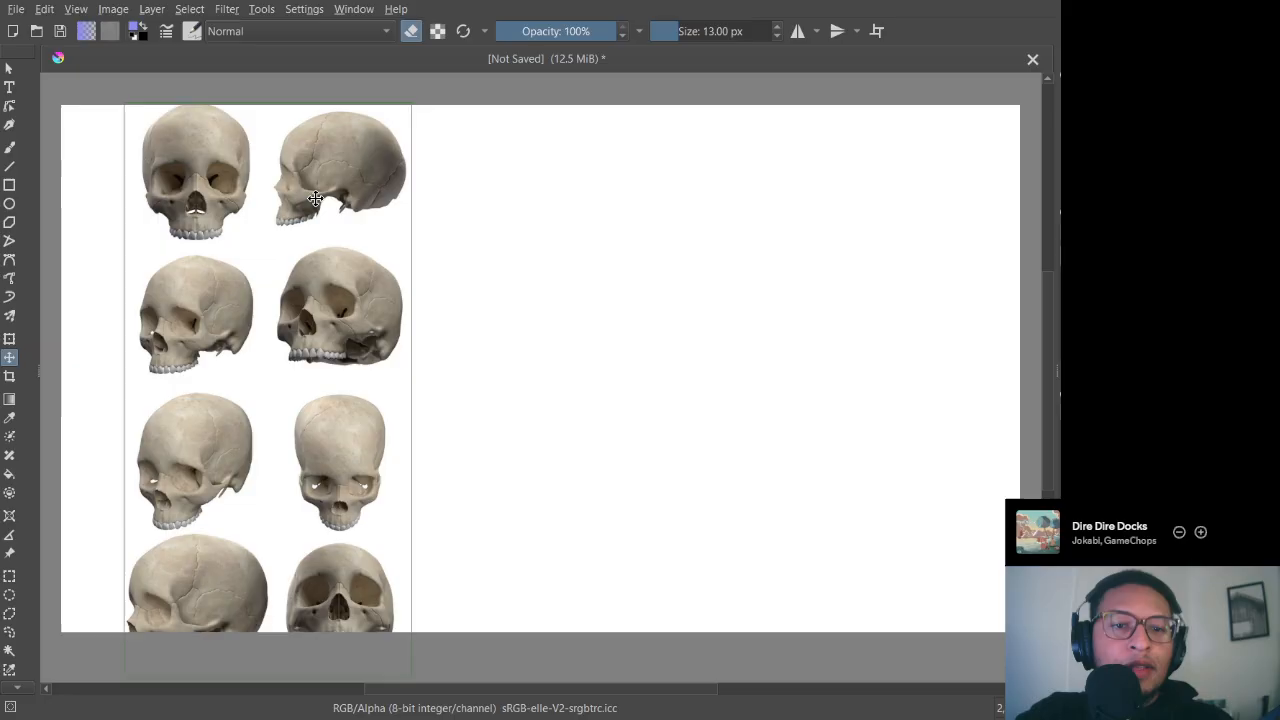
left_click_drag(309, 177, 308, 218)
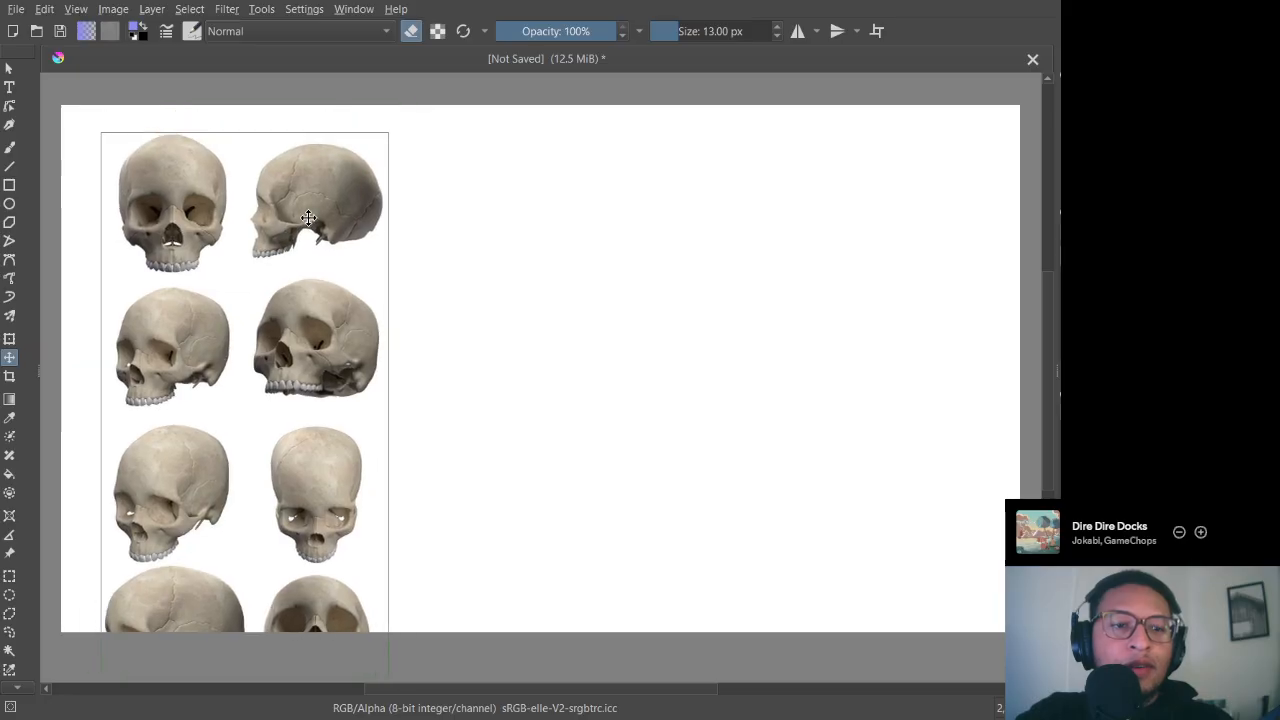
left_click_drag(220, 195, 197, 187)
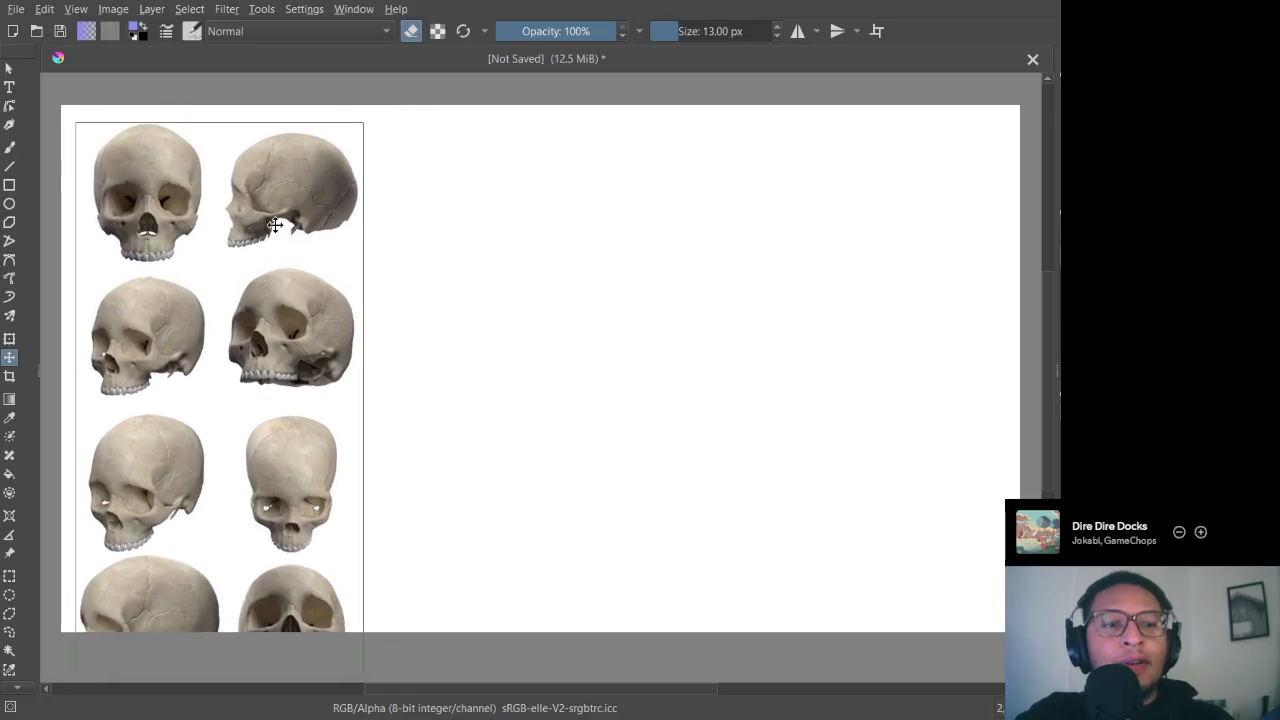
left_click_drag(274, 225, 277, 265)
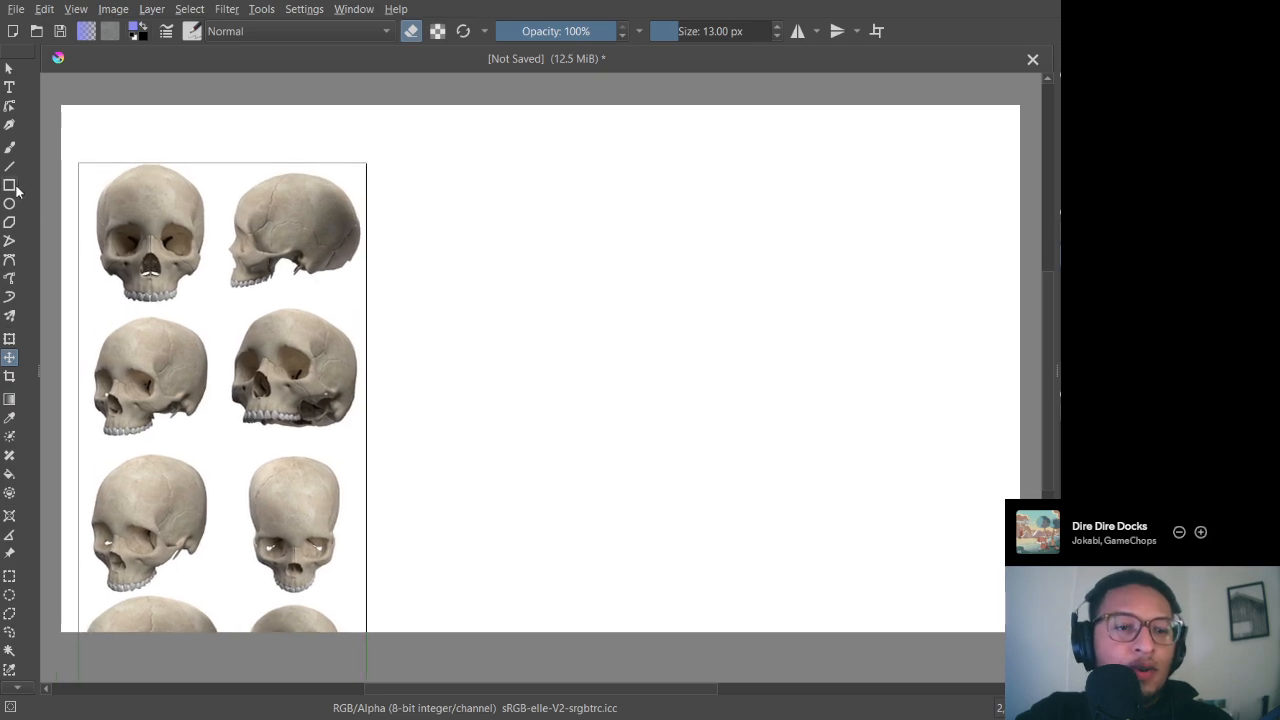
Step: Try cropping the canvas to the first four skulls, and undo the crop
left_click(9, 376)
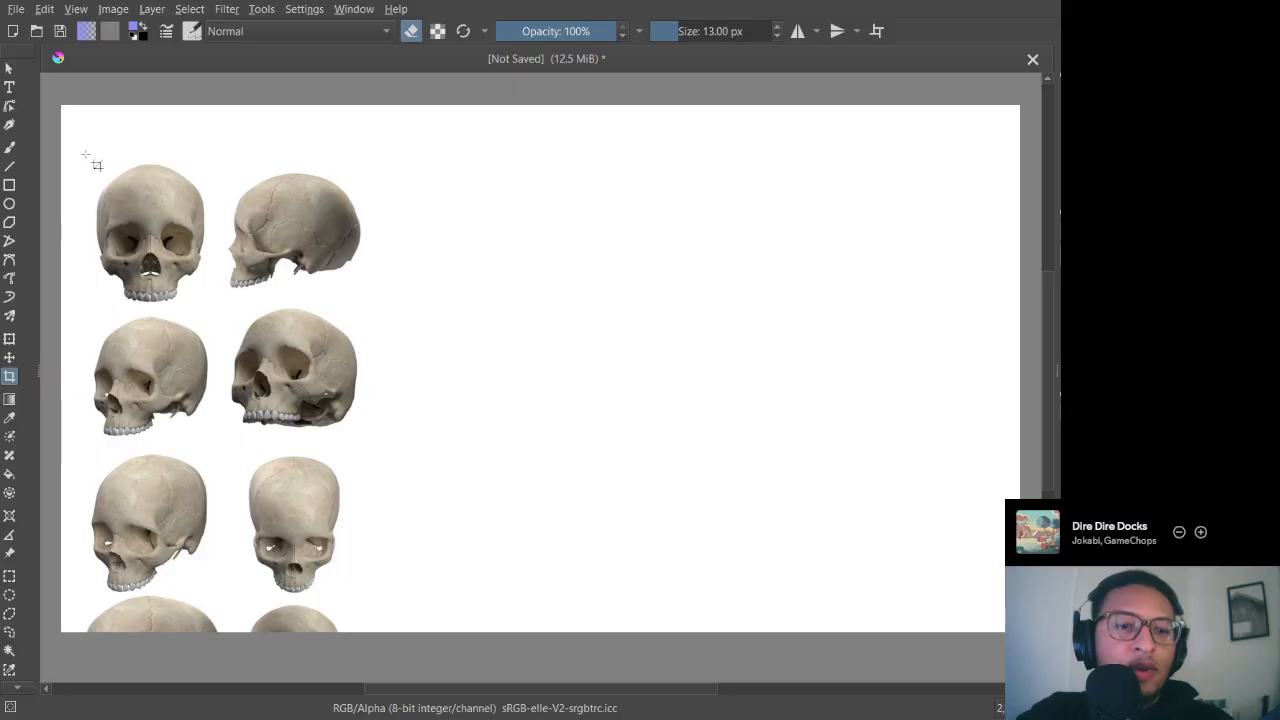
left_click_drag(85, 154, 381, 458)
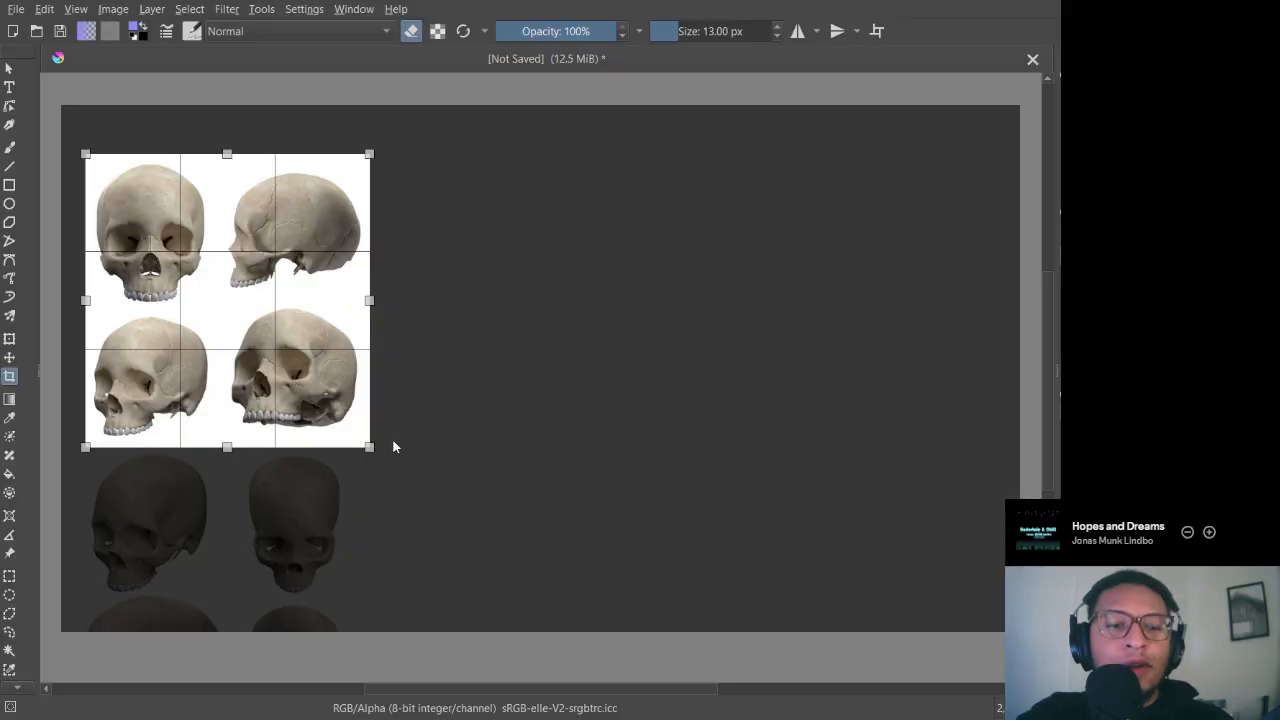
key("Return")
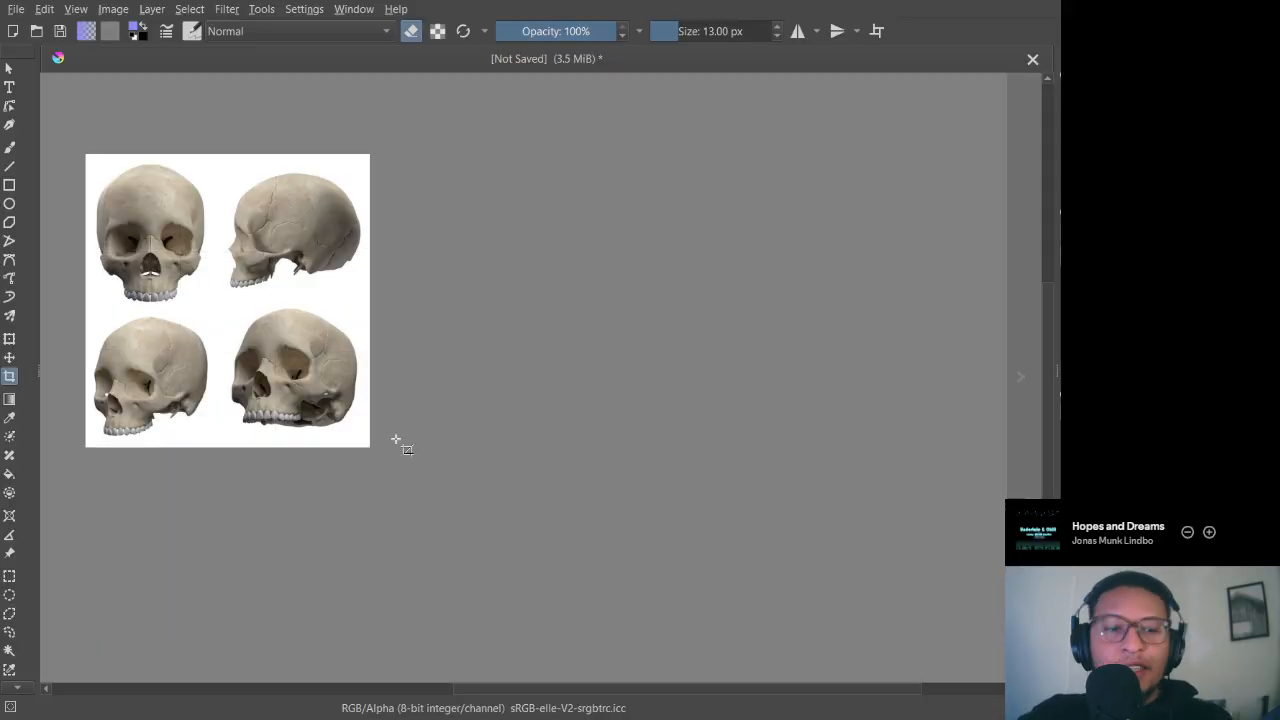
key("ctrl+z")
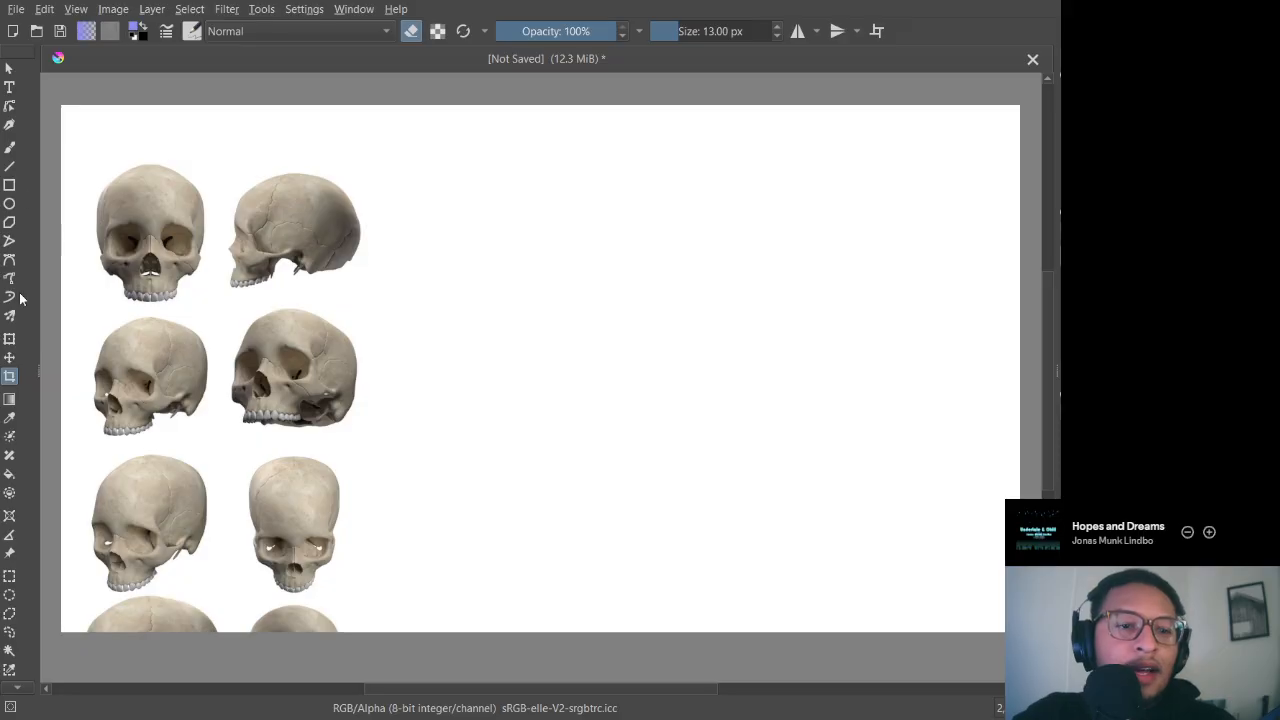
Step: Move the skull sheet up against the canvas's left edge so its lowest row fits inside the canvas
left_click(9, 357)
left_click_drag(203, 372, 188, 254)
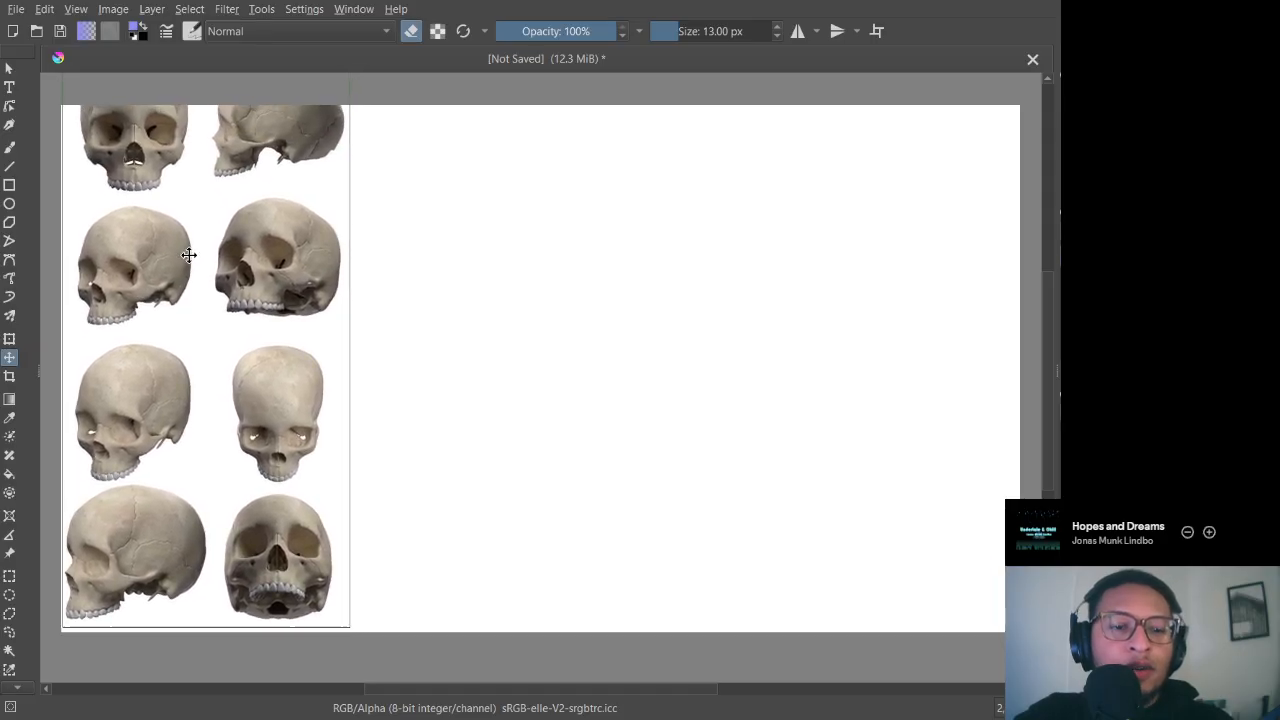
Step: Erase the two cut-off skulls along the canvas's upper edge with the Freehand Brush in eraser mode at 88.98 px
left_click(9, 185)
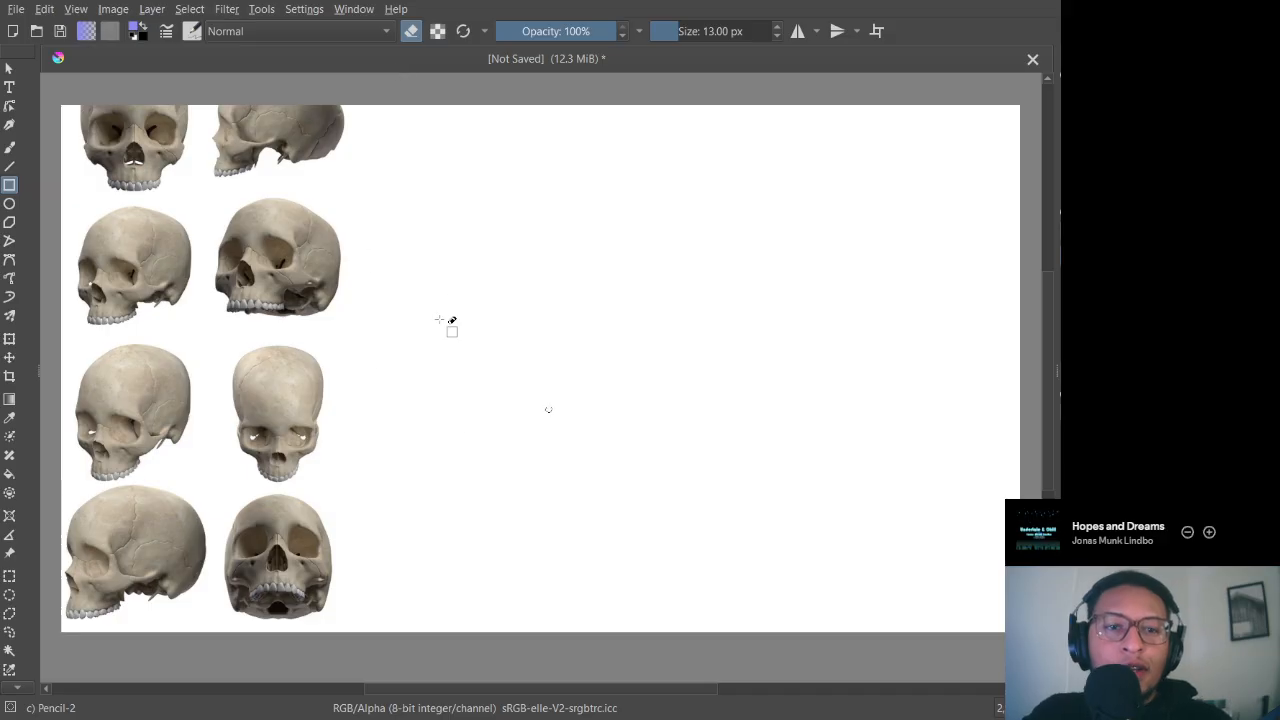
left_click(10, 148)
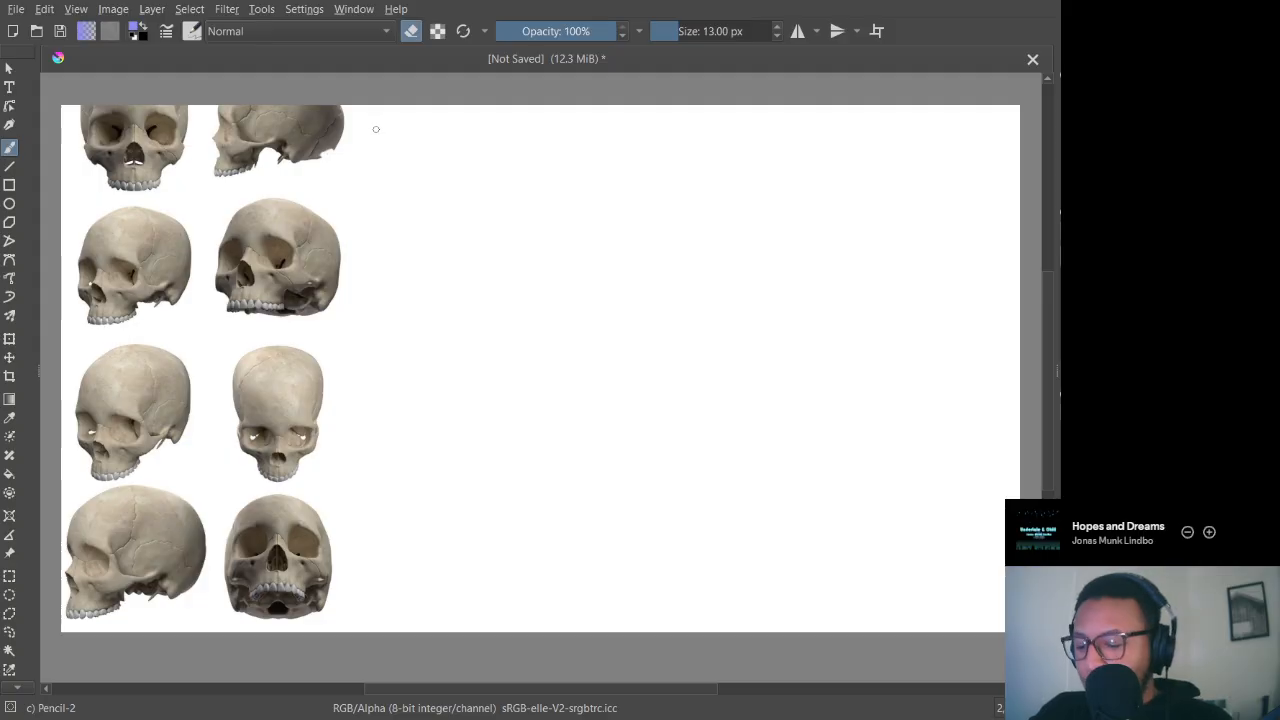
left_click_drag(670, 27, 715, 26)
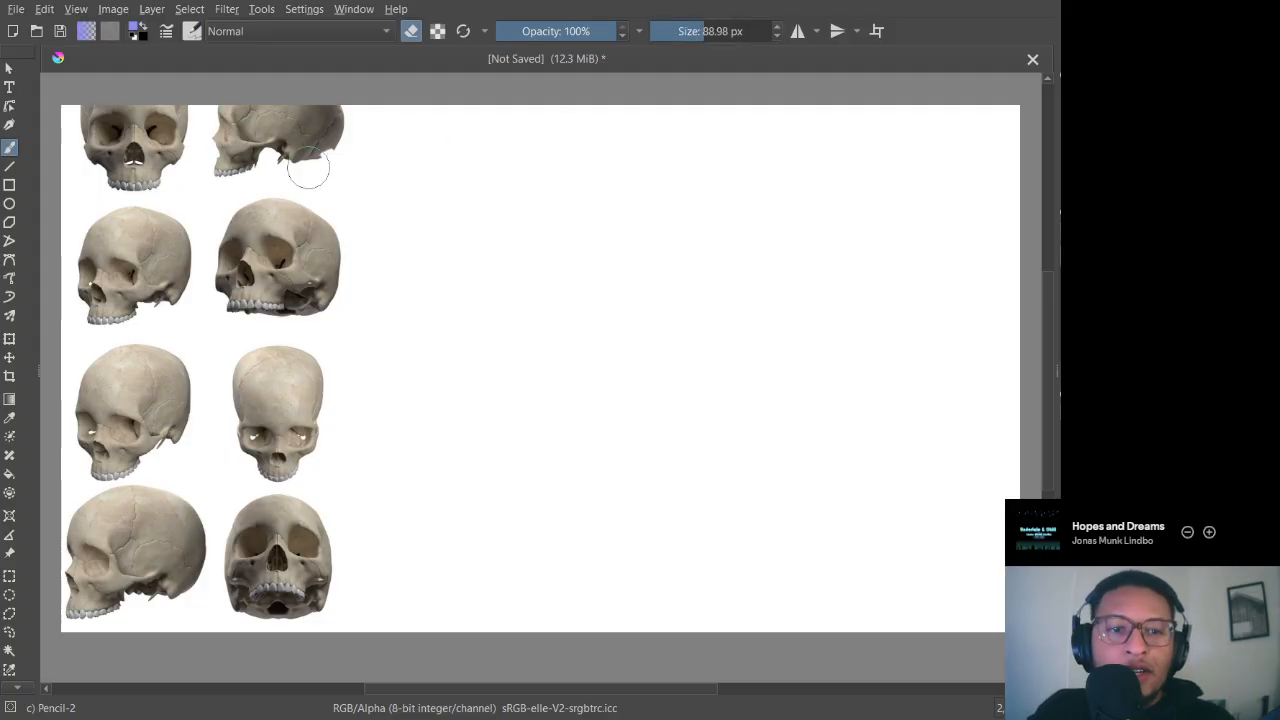
mouse_move(309, 163)
left_mouse_down()
mouse_move(342, 145)
mouse_move(335, 106)
mouse_move(275, 122)
mouse_move(305, 104)
mouse_move(228, 108)
mouse_move(268, 97)
mouse_move(78, 124)
mouse_move(143, 112)
mouse_move(107, 97)
mouse_move(83, 101)
mouse_move(105, 162)
mouse_move(86, 153)
mouse_move(111, 177)
mouse_move(141, 179)
mouse_move(103, 181)
mouse_move(165, 182)
mouse_move(130, 134)
mouse_move(102, 157)
mouse_move(191, 126)
mouse_move(137, 167)
mouse_move(192, 130)
mouse_move(214, 156)
mouse_move(239, 110)
mouse_move(255, 121)
mouse_move(224, 142)
mouse_move(308, 121)
mouse_move(304, 161)
mouse_move(284, 157)
mouse_move(288, 133)
mouse_move(225, 165)
mouse_move(244, 172)
mouse_move(239, 140)
mouse_move(238, 179)
mouse_move(267, 152)
mouse_move(177, 110)
mouse_move(241, 93)
mouse_move(176, 106)
left_mouse_up()
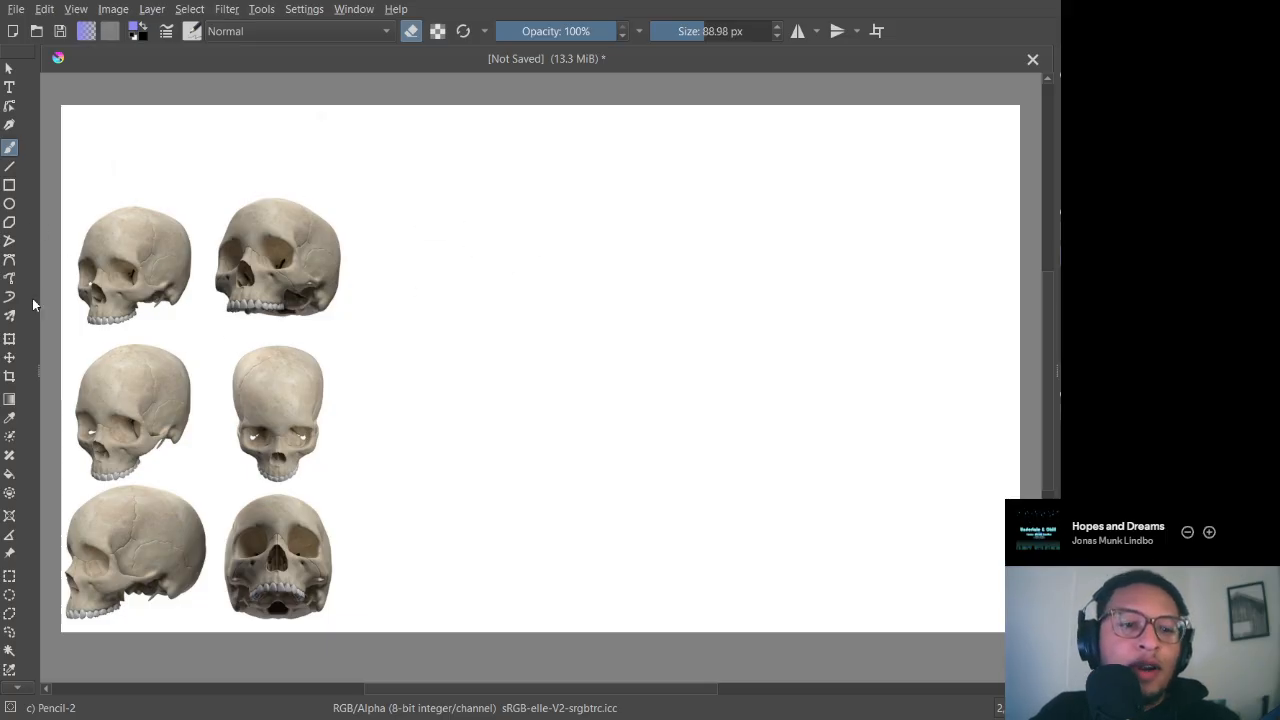
Step: Move the remaining six skulls up and slightly right, leaving an even margin above and below them
left_click(15, 356)
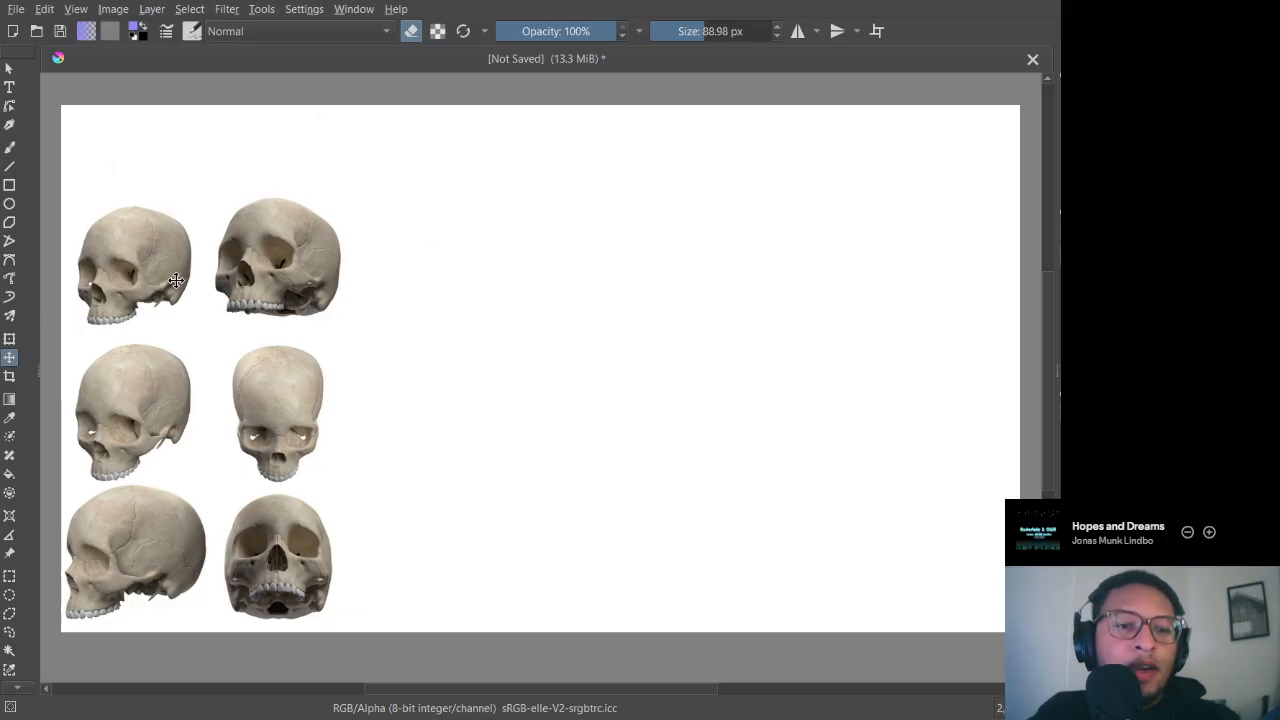
left_click_drag(178, 300, 185, 236)
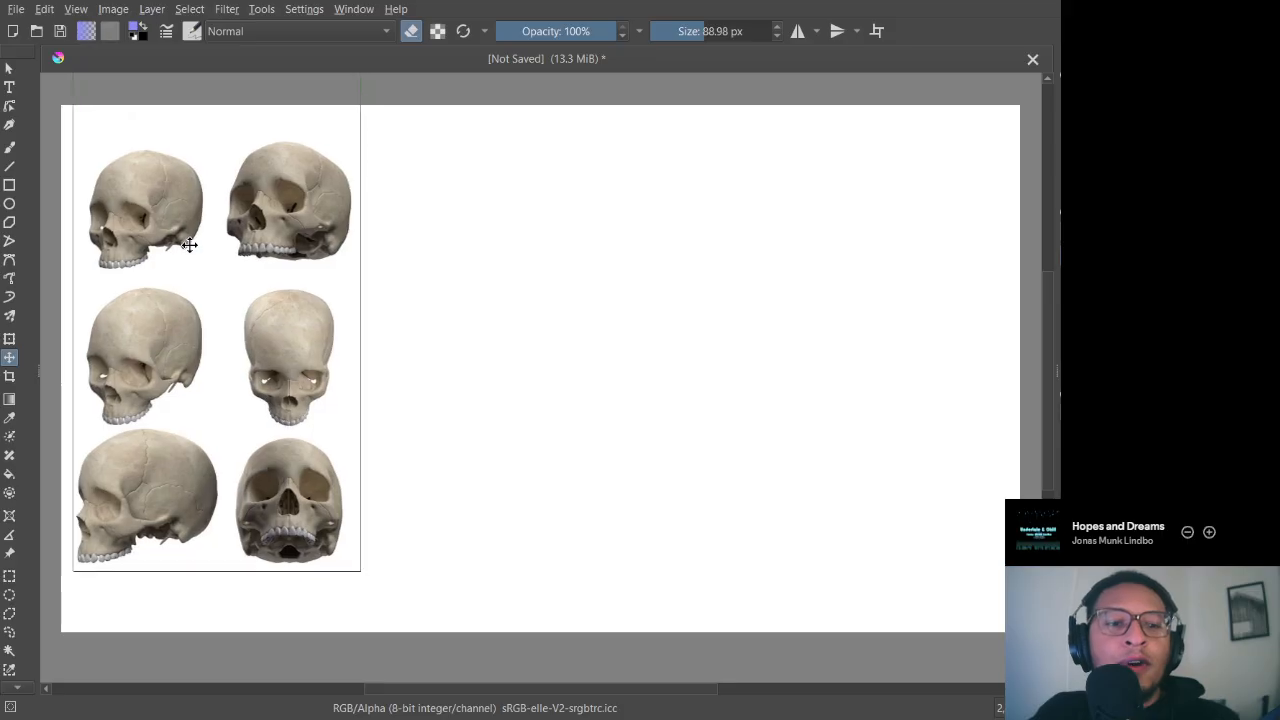
mouse_move(178, 314)
left_mouse_down()
mouse_move(189, 308)
mouse_move(185, 324)
left_mouse_up()
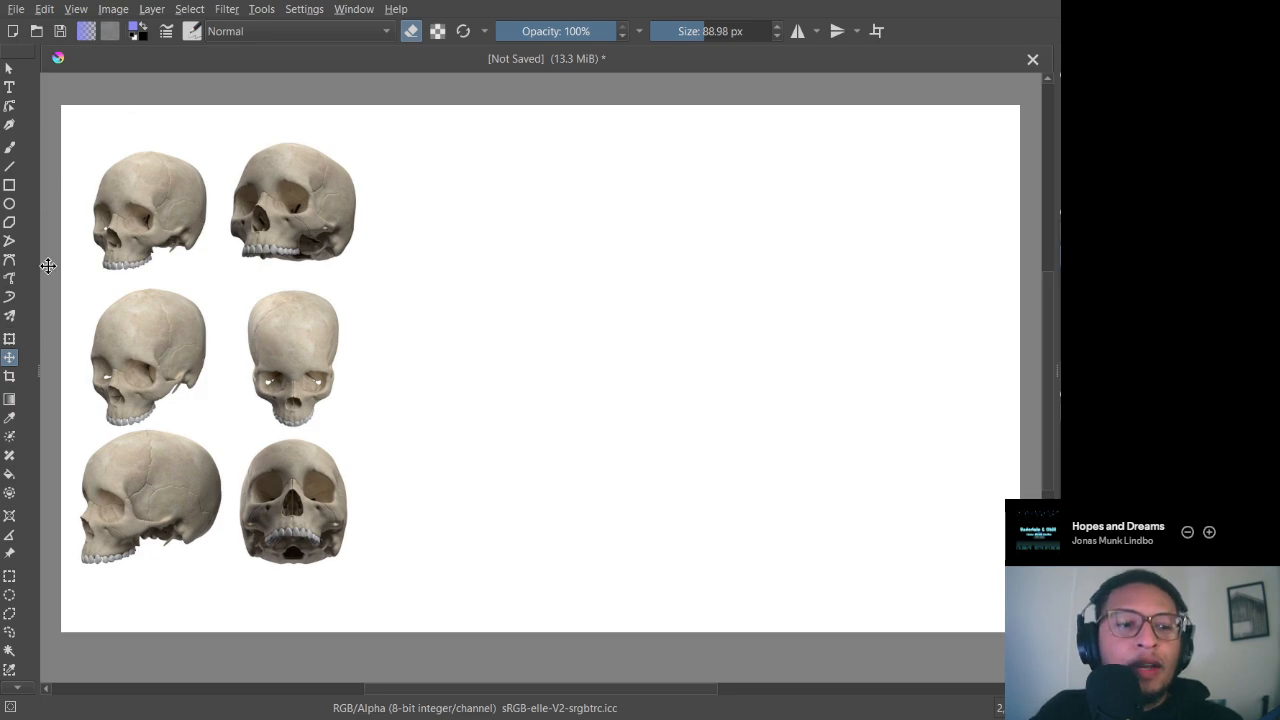
Step: Return the Freehand Brush to painting mode at 13 px, draw a wavy test stroke beside the skulls, and undo it
left_click(12, 150)
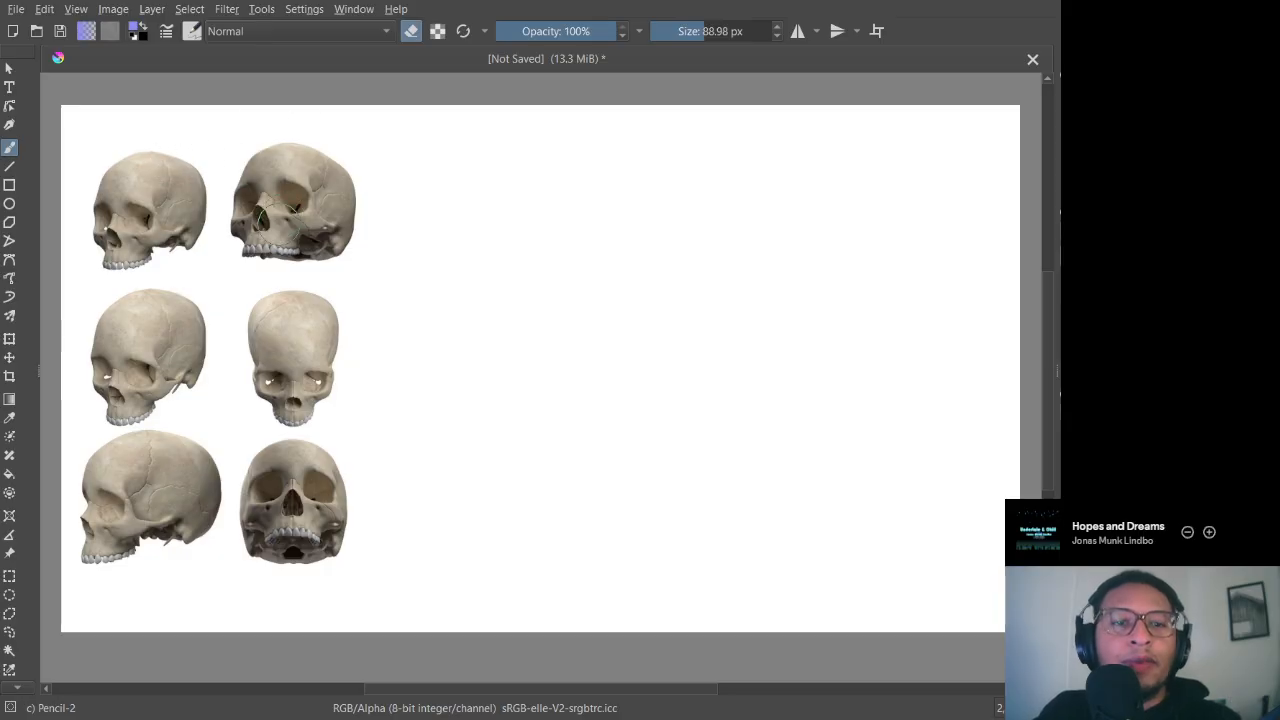
key("e")
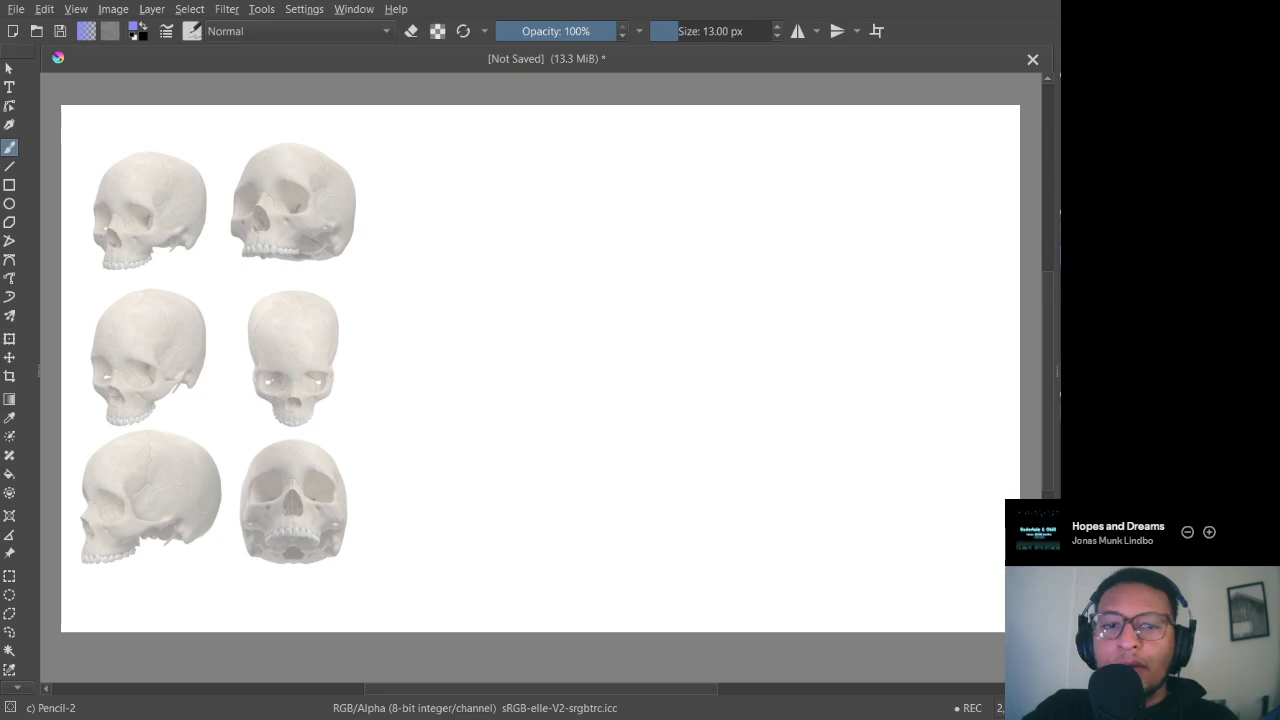
mouse_move(468, 221)
left_mouse_down()
mouse_move(533, 258)
mouse_move(565, 322)
left_mouse_up()
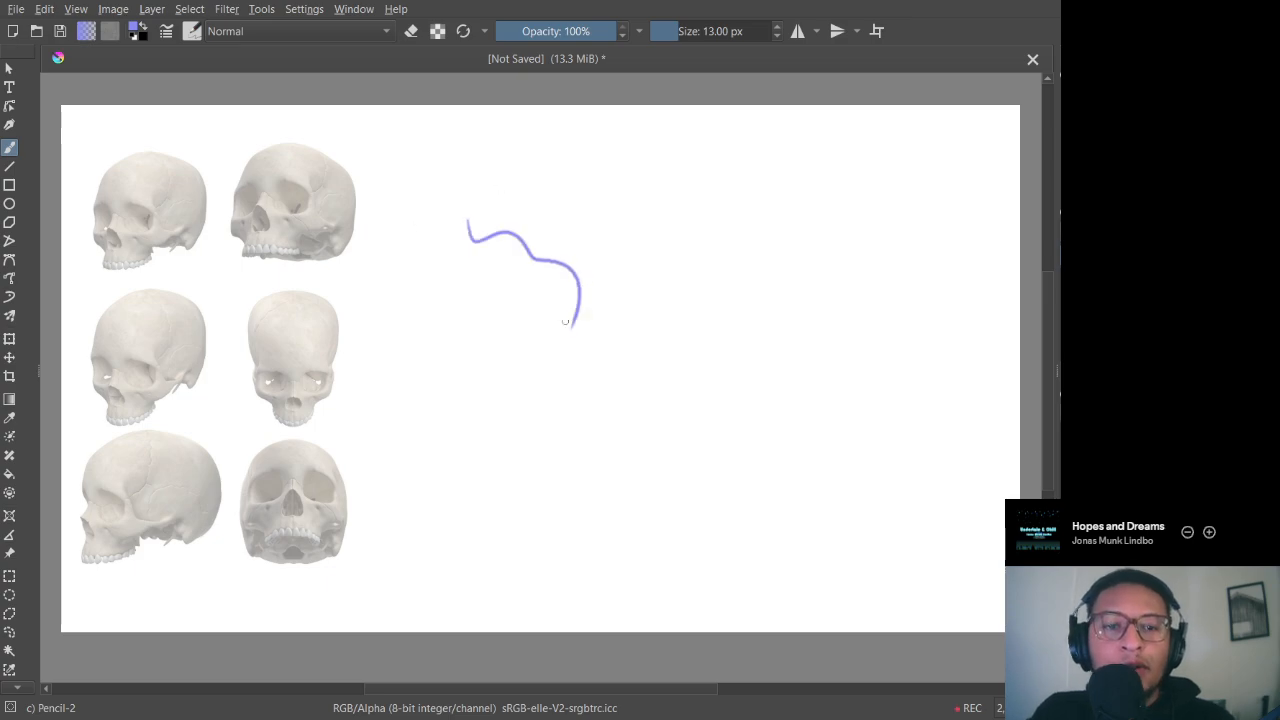
key("ctrl+z")
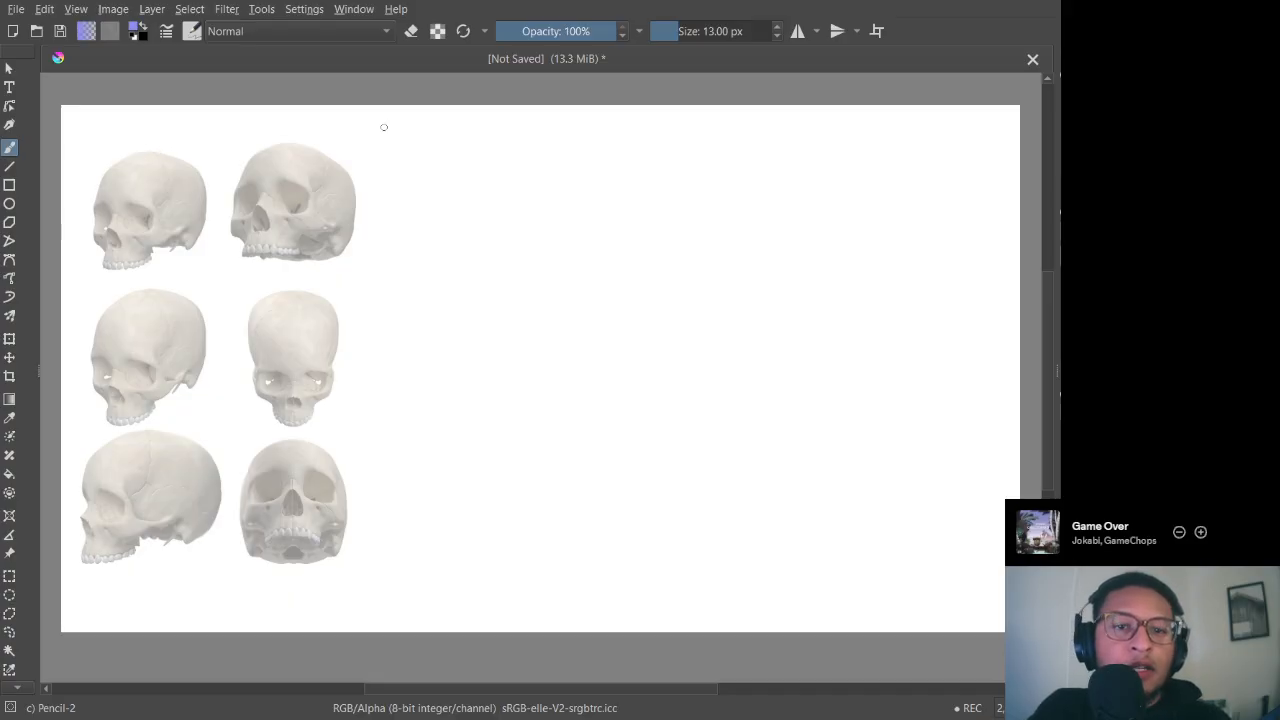
Step: Set the Pencil-2 brush colour to bright red with the pop-up colour wheel
right_click(432, 225)
mouse_move(420, 226)
left_mouse_down()
mouse_move(388, 234)
mouse_move(390, 213)
mouse_move(385, 223)
left_mouse_up()
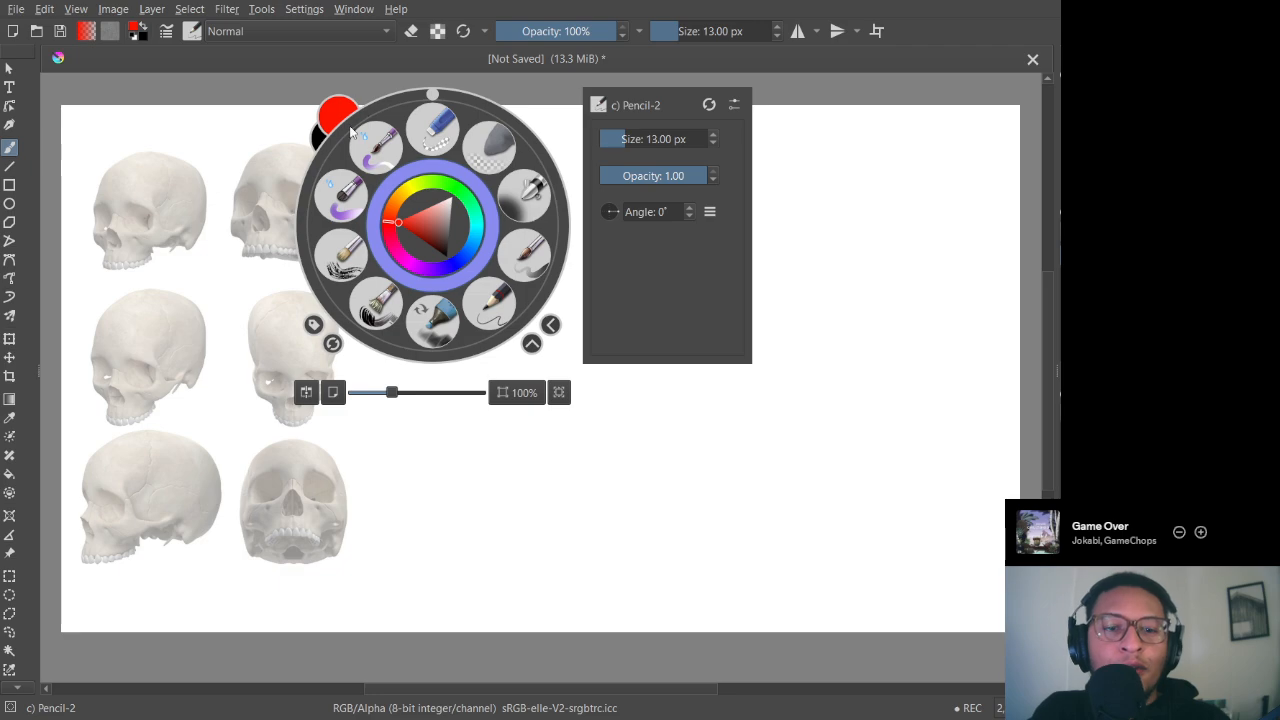
left_click(557, 409)
right_click(450, 488)
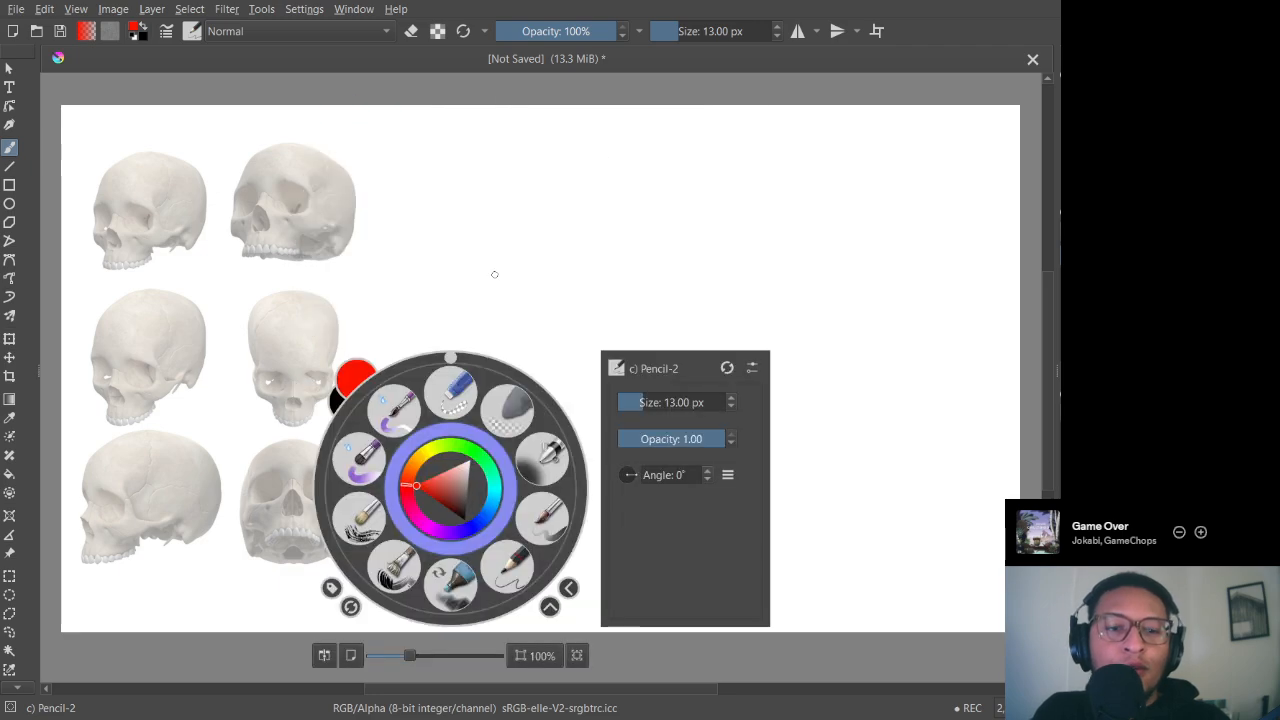
left_click(458, 304)
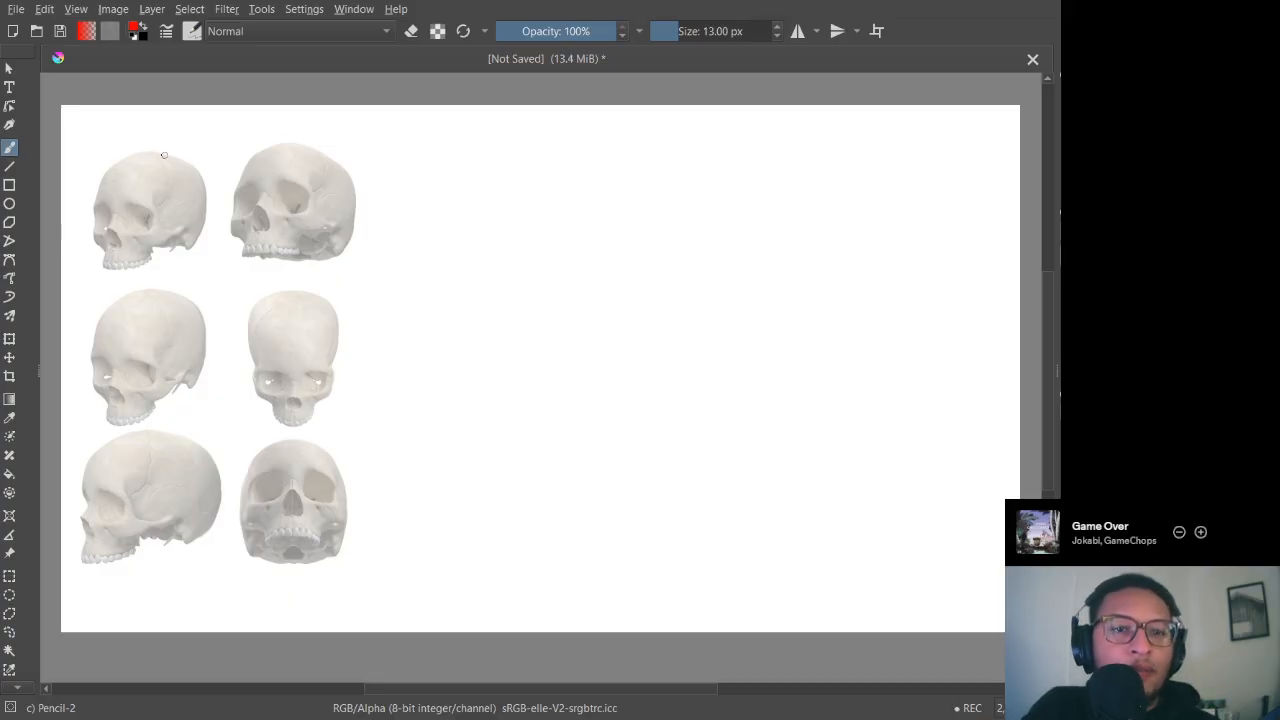
Step: Try circling the first skull's cranium freehand in red, and erase the circle
mouse_move(166, 153)
left_mouse_down()
mouse_move(110, 168)
mouse_move(104, 209)
mouse_move(151, 240)
mouse_move(202, 221)
mouse_move(210, 193)
mouse_move(144, 156)
left_mouse_up()
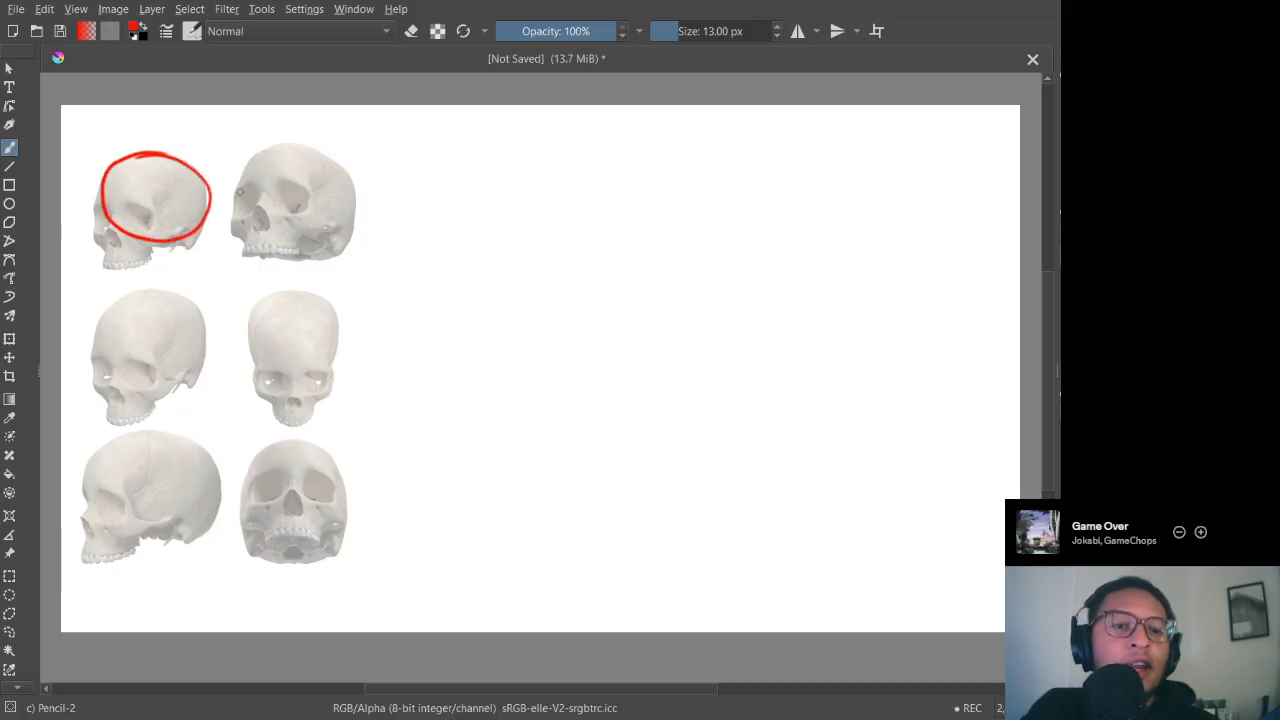
key("e")
mouse_move(214, 257)
left_mouse_down()
mouse_move(197, 195)
mouse_move(188, 224)
mouse_move(207, 176)
mouse_move(179, 161)
mouse_move(225, 196)
mouse_move(172, 163)
mouse_move(141, 169)
mouse_move(126, 193)
mouse_move(153, 230)
mouse_move(192, 236)
mouse_move(177, 191)
mouse_move(138, 173)
mouse_move(121, 200)
mouse_move(152, 232)
mouse_move(114, 182)
mouse_move(142, 147)
mouse_move(125, 163)
mouse_move(133, 224)
mouse_move(115, 205)
mouse_move(126, 152)
mouse_move(154, 146)
mouse_move(111, 189)
mouse_move(134, 228)
mouse_move(113, 212)
mouse_move(105, 174)
mouse_move(121, 218)
mouse_move(99, 199)
mouse_move(107, 158)
mouse_move(121, 153)
mouse_move(130, 230)
mouse_move(134, 180)
left_mouse_up()
key("e")
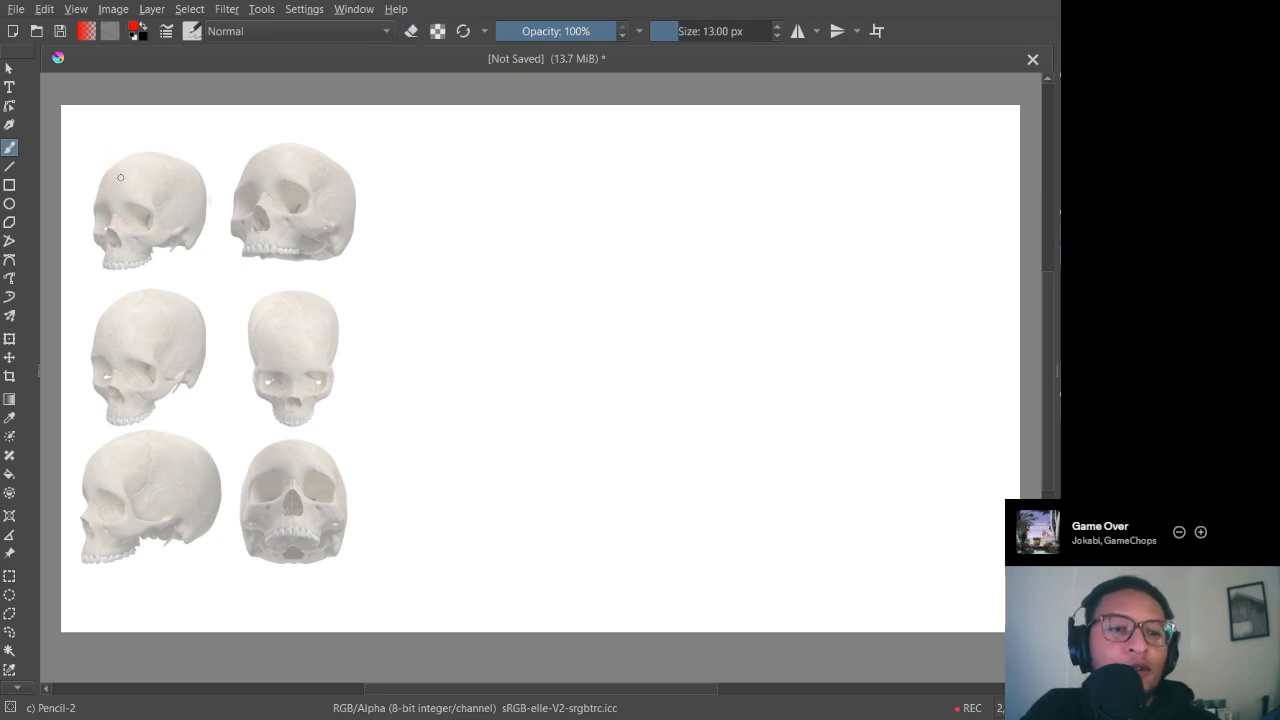
Step: Draw a red circle with the Ellipse tool and move it over the first skull's cranium
left_click(9, 203)
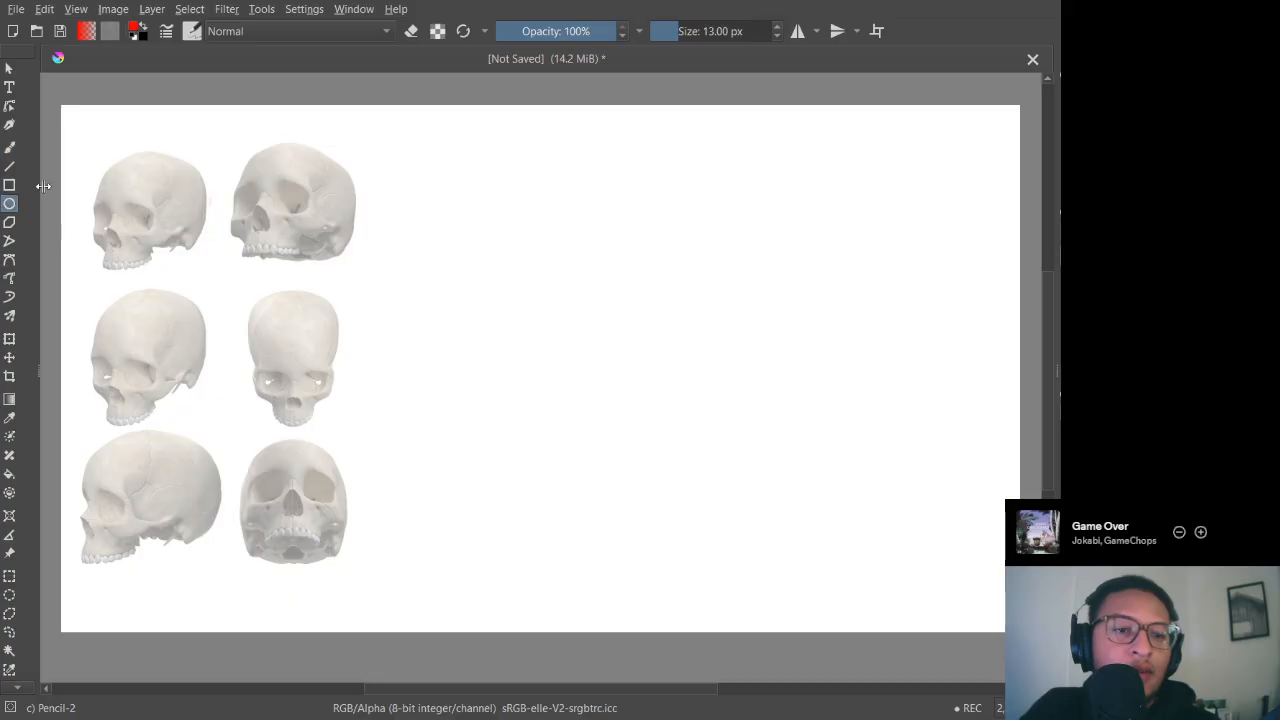
left_click_drag(97, 169, 226, 90)
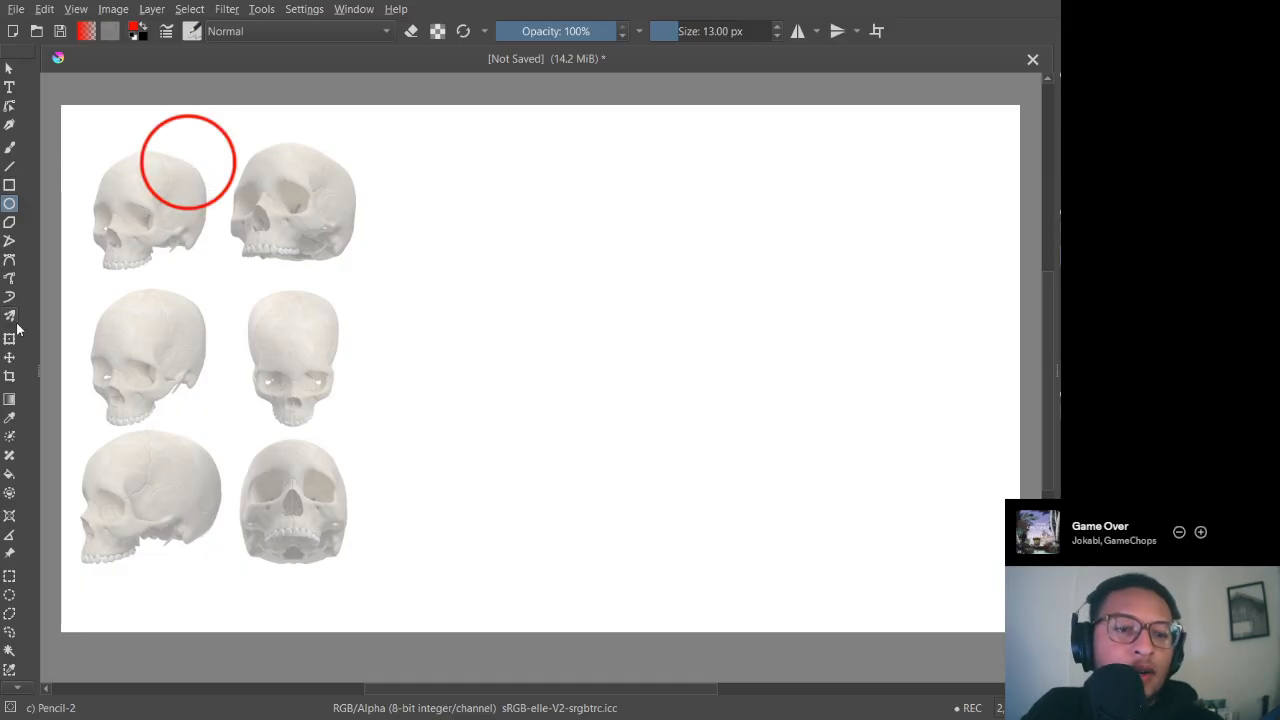
left_click(9, 357)
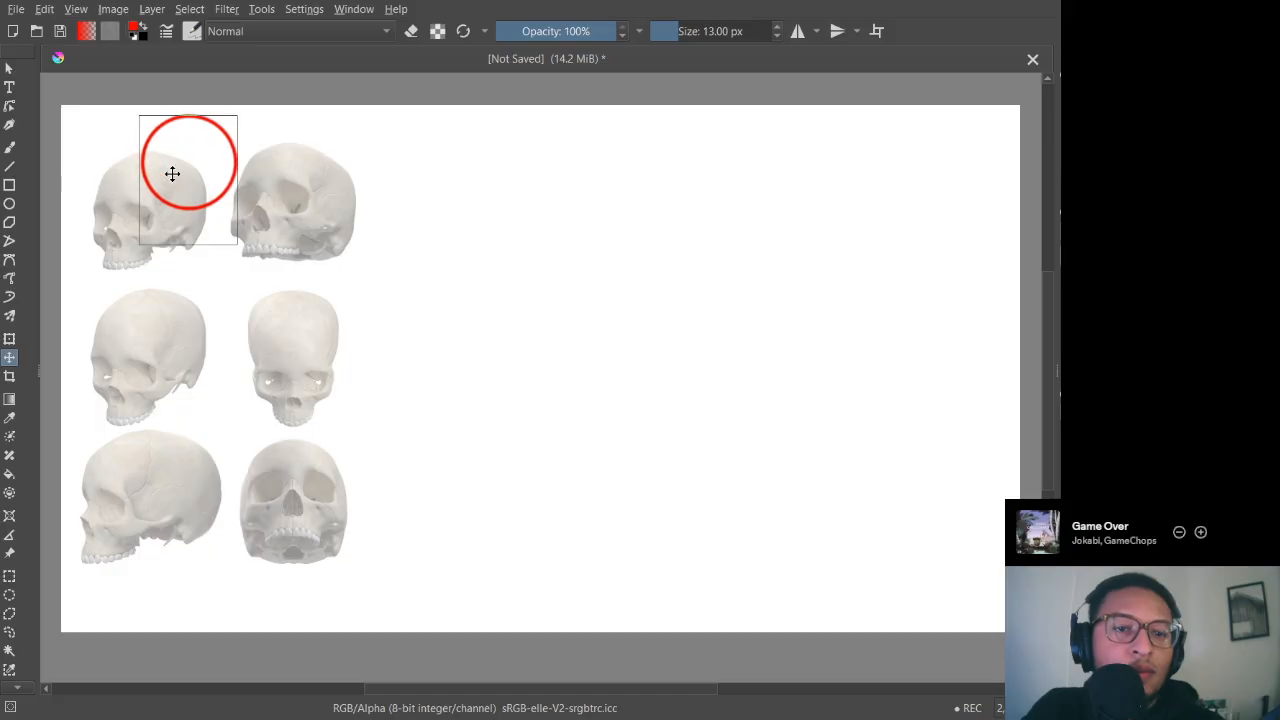
left_click_drag(172, 172, 145, 186)
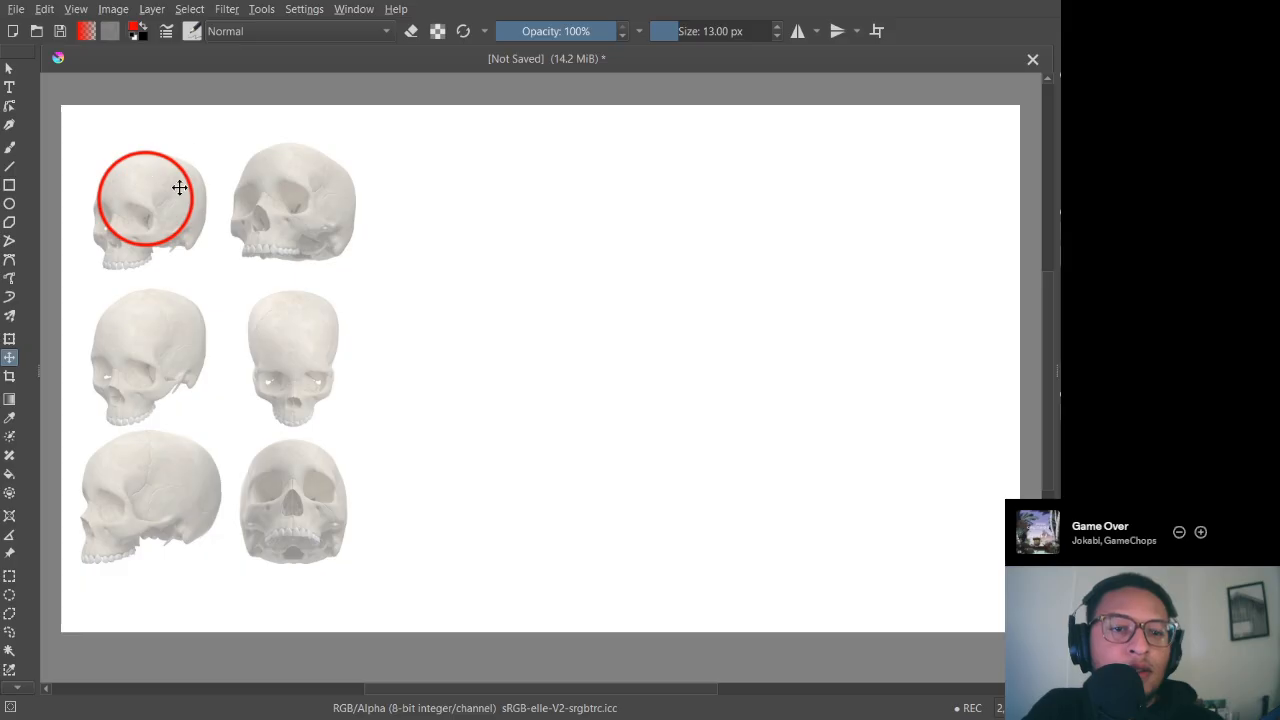
Step: Set the eraser size to 84 px and return the Freehand Brush to painting mode
key("e")
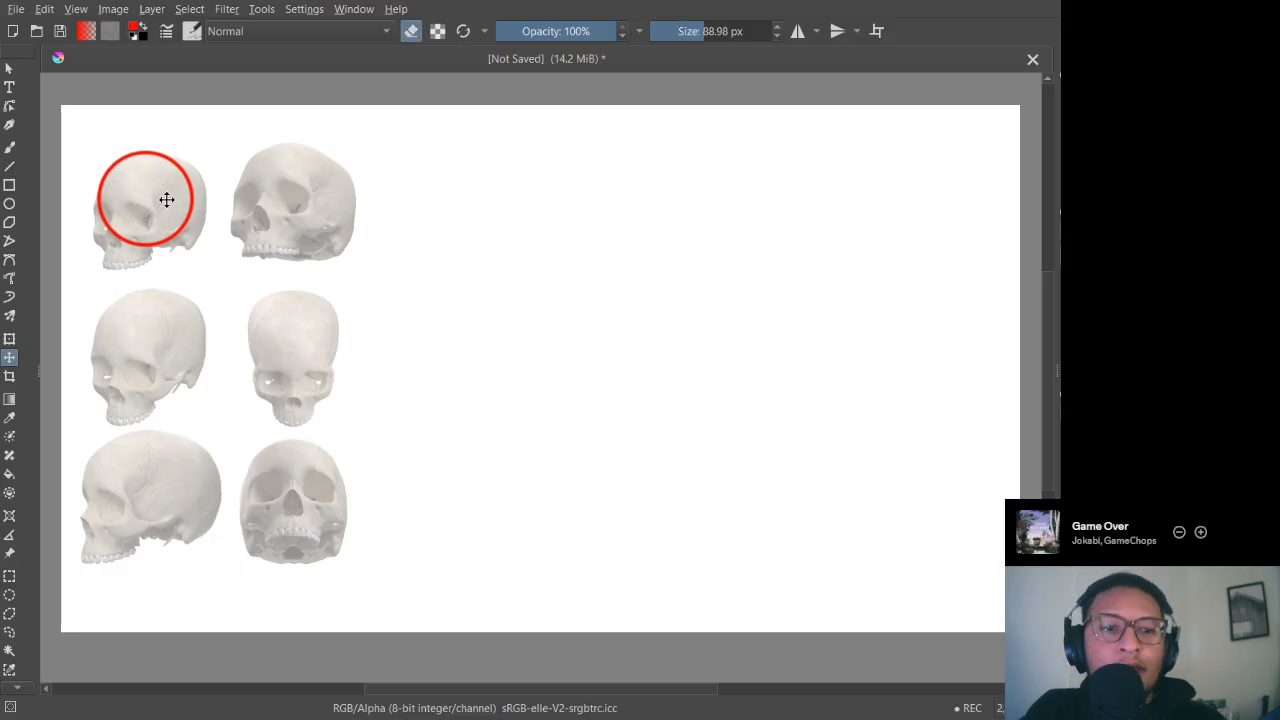
left_click(10, 145)
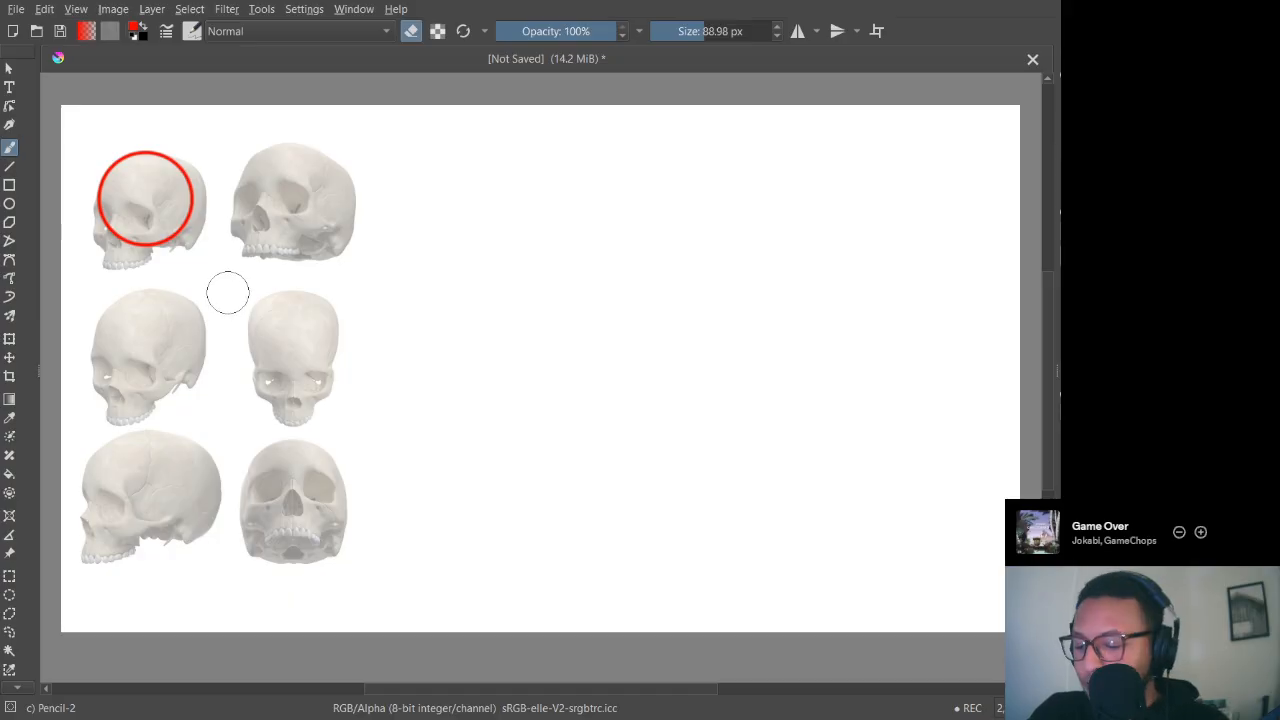
key("bracketright")
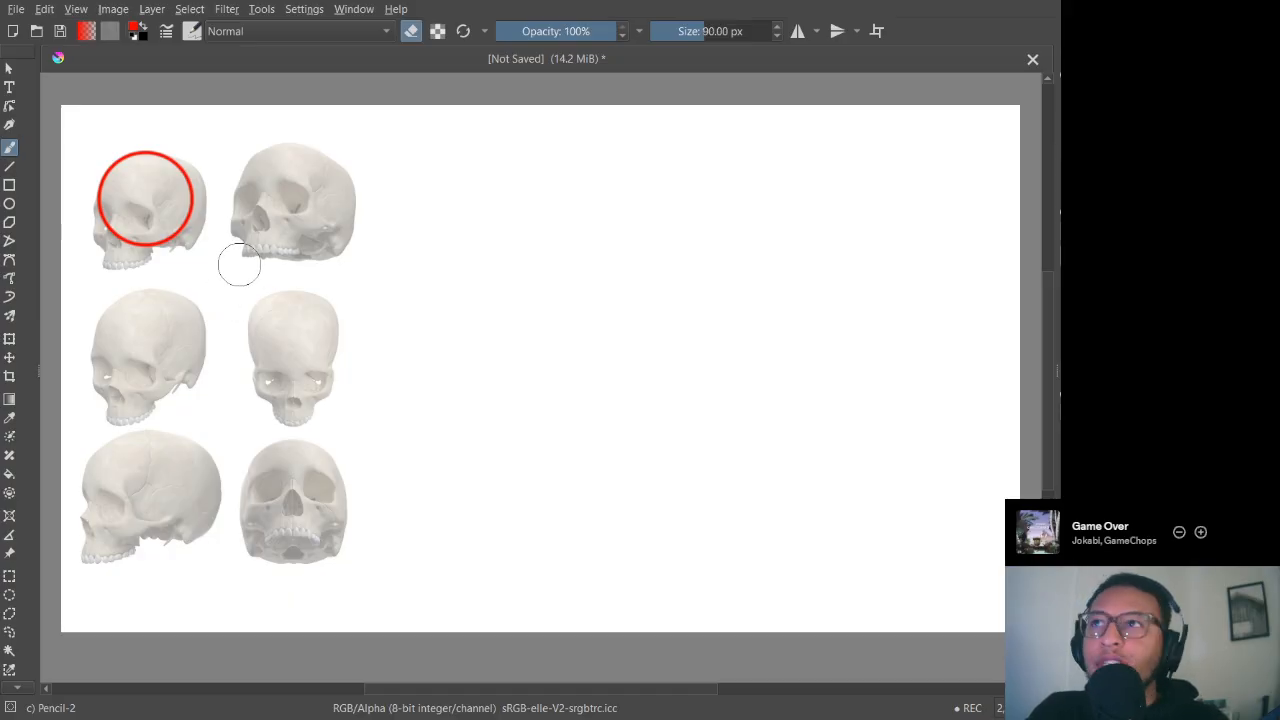
key("bracketleft")
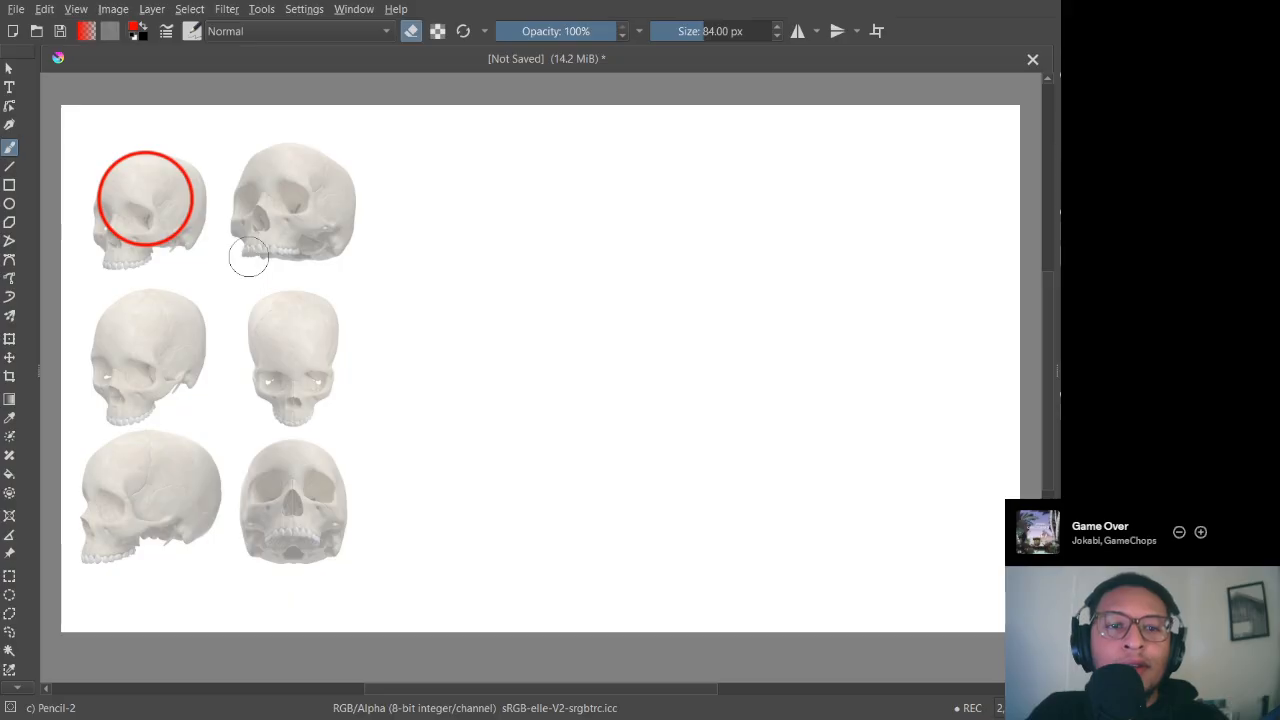
key("e")
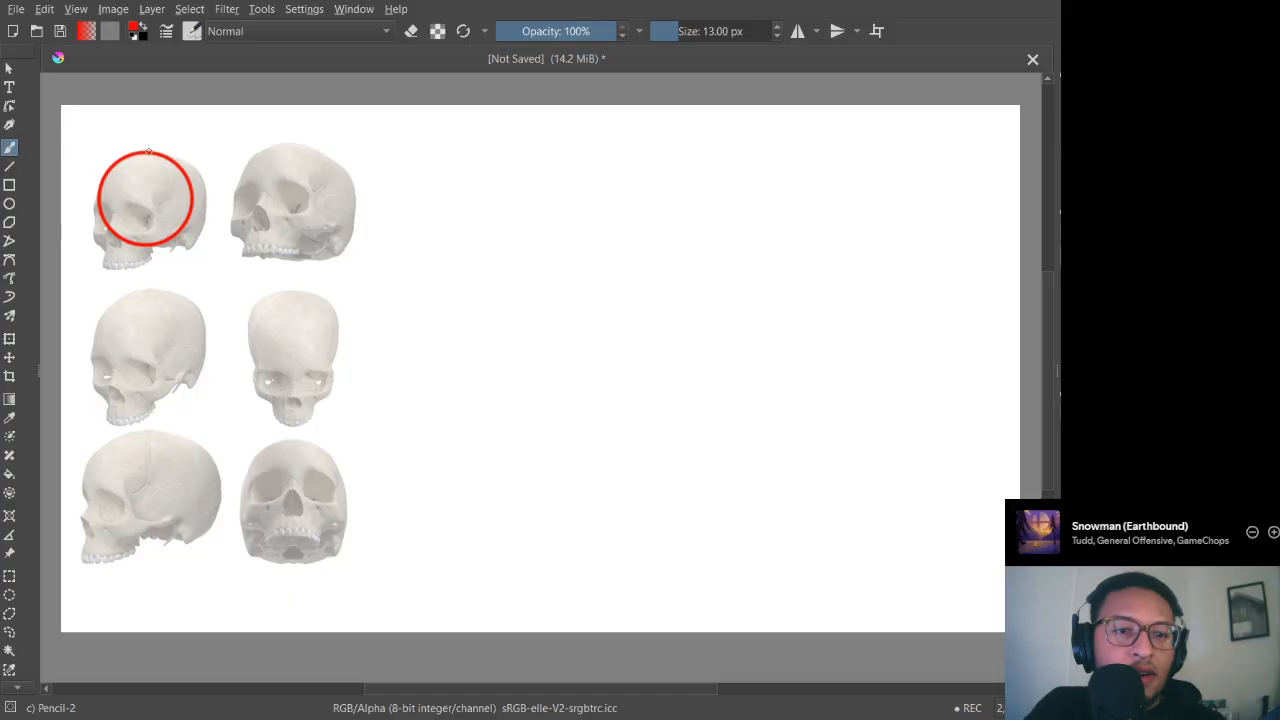
Step: Try sketching the curved vertical centre line on the first skull's face, and undo the strokes
mouse_move(121, 301)
left_mouse_down()
mouse_move(103, 232)
mouse_move(112, 178)
mouse_move(137, 149)
mouse_move(116, 266)
left_mouse_up()
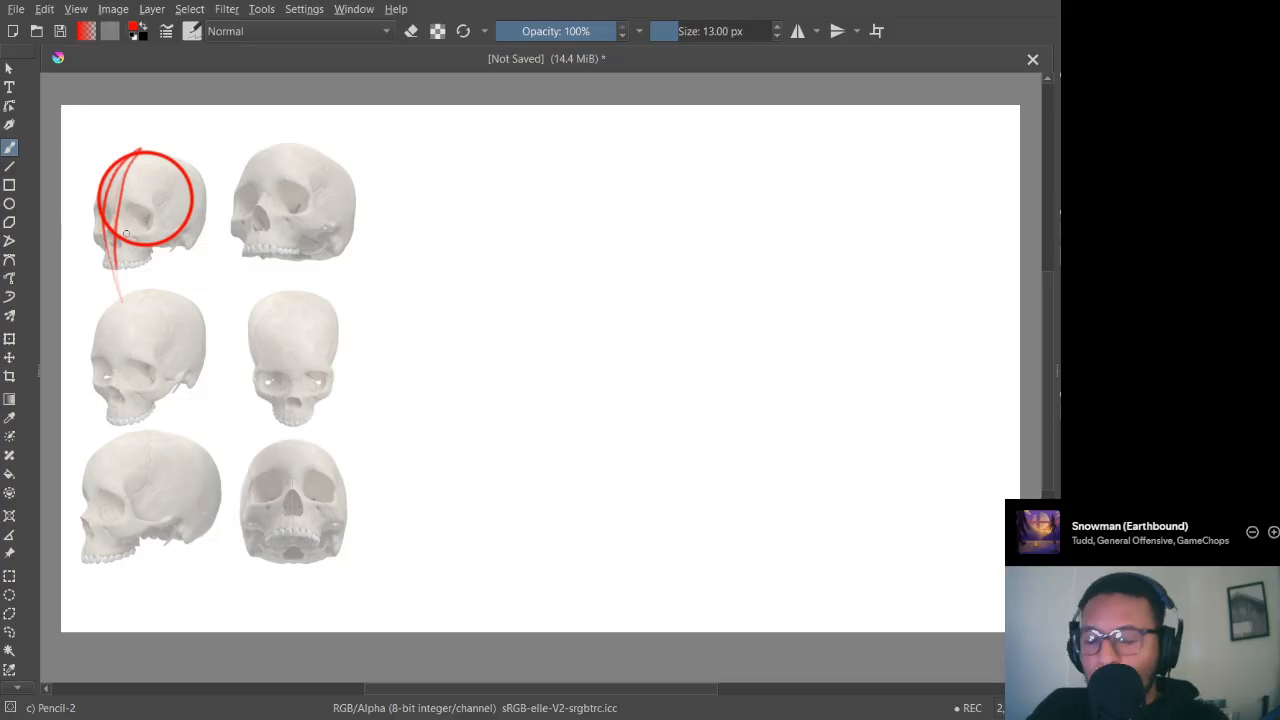
key("ctrl+z")
key("ctrl+z")
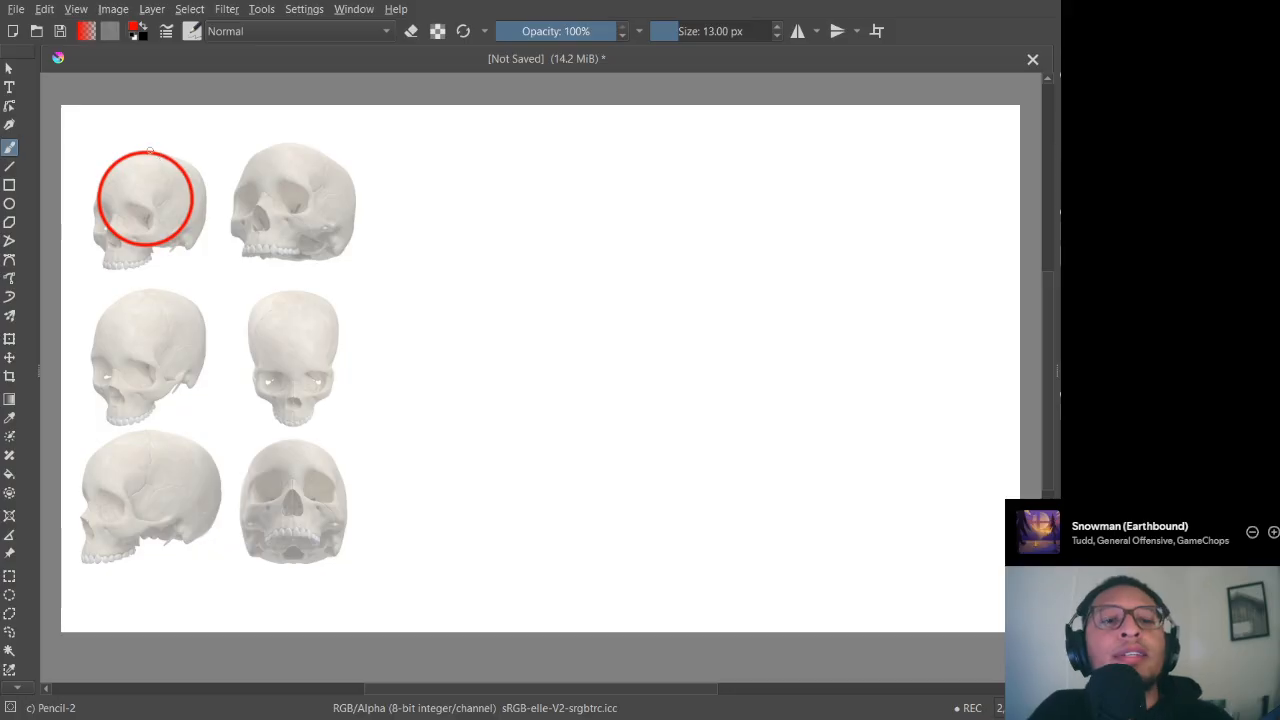
Step: Draw red construction lines on the first skull: a curved vertical centre line, a horizontal eye line and the outline of the back of the head
mouse_move(144, 155)
left_mouse_down()
mouse_move(118, 205)
mouse_move(120, 285)
left_mouse_up()
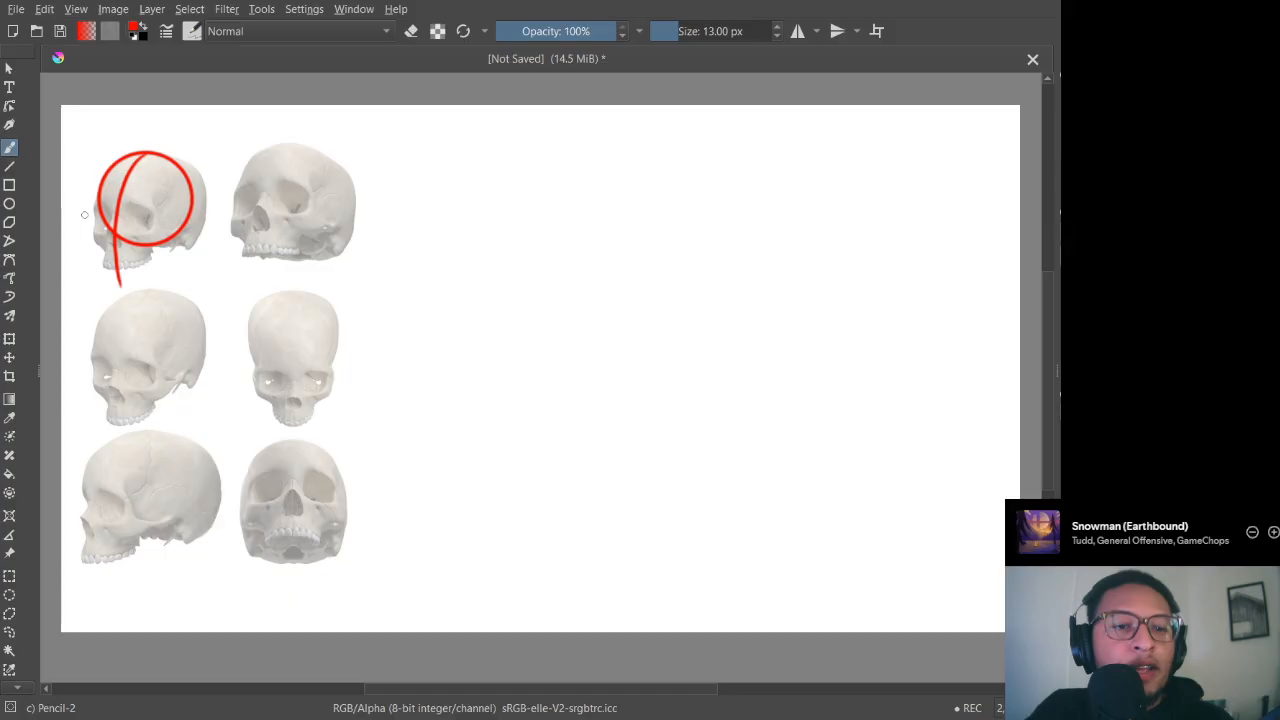
left_click_drag(85, 212, 203, 207)
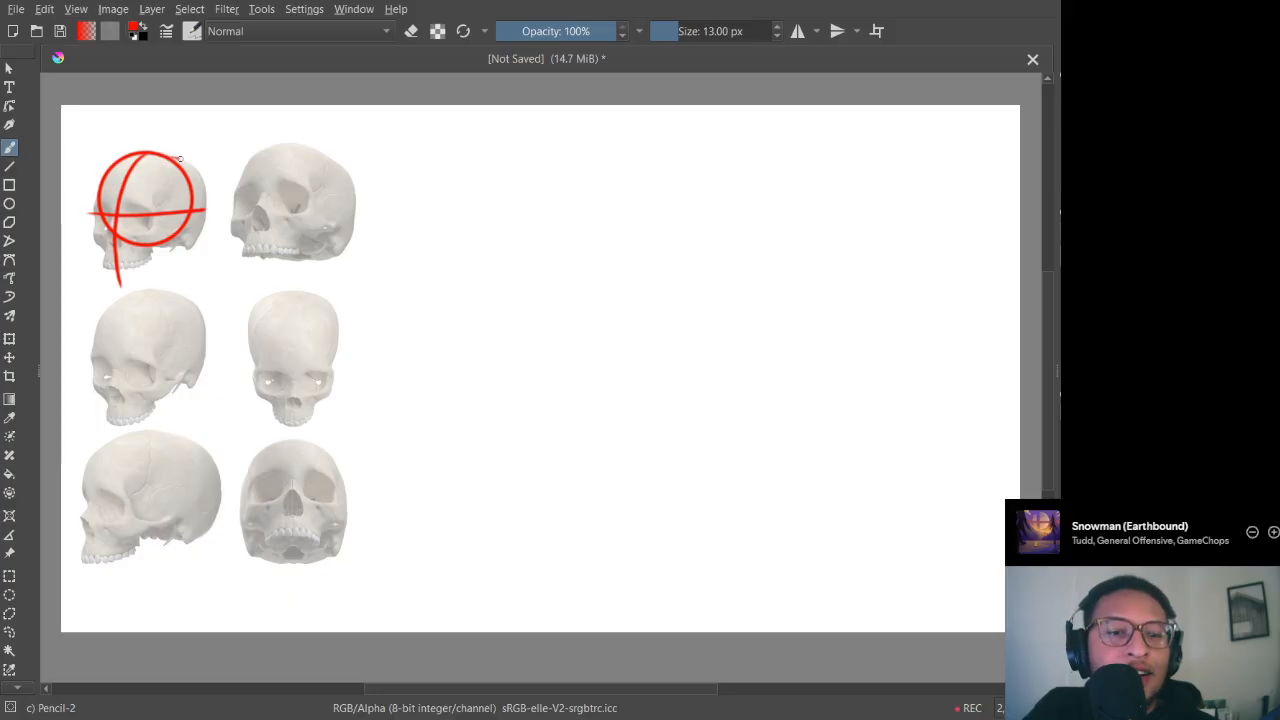
left_click_drag(180, 158, 194, 160)
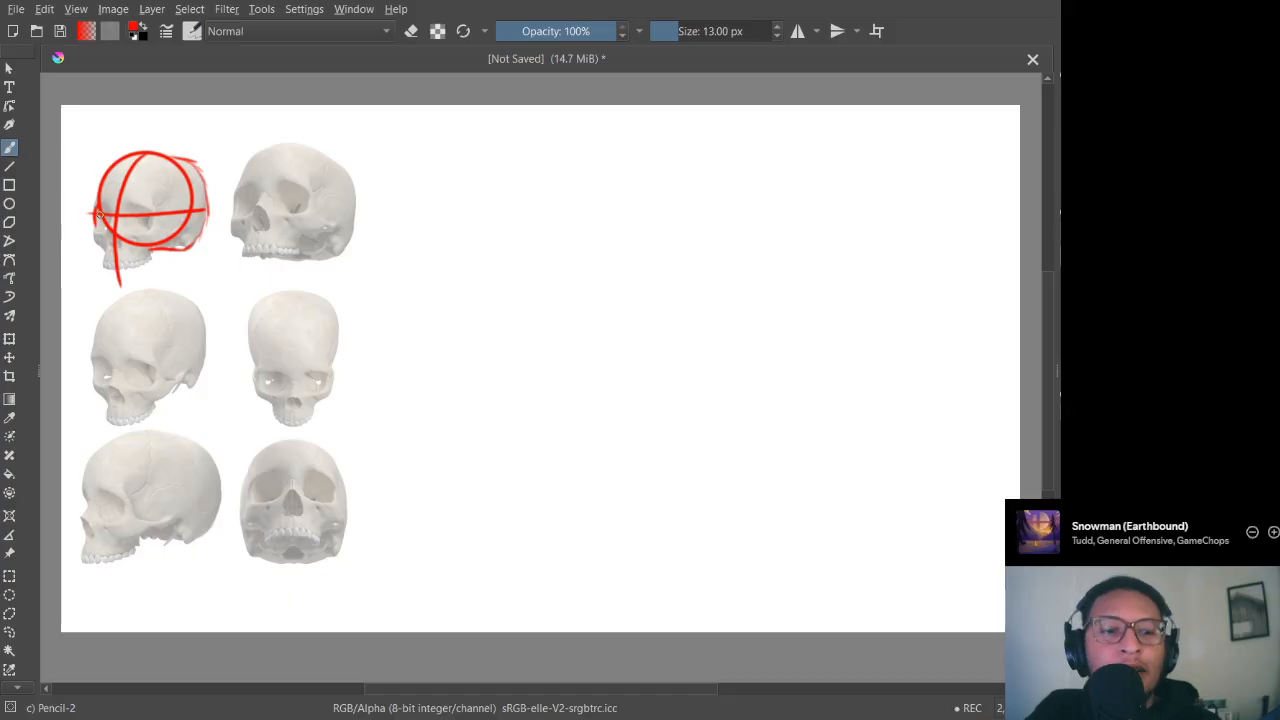
Step: Examine the red construction lines on the first skull up close
key("ctrl+plus")
key("ctrl+plus")
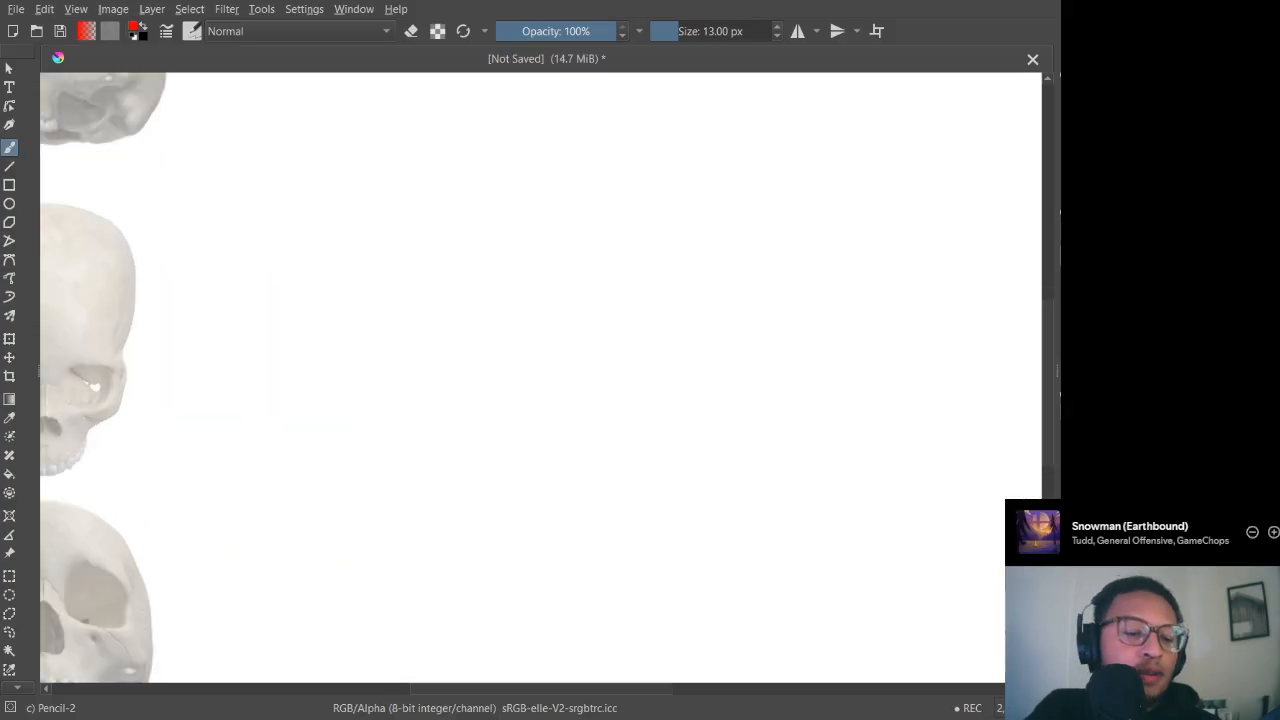
left_click_drag(137, 118, 260, 143)
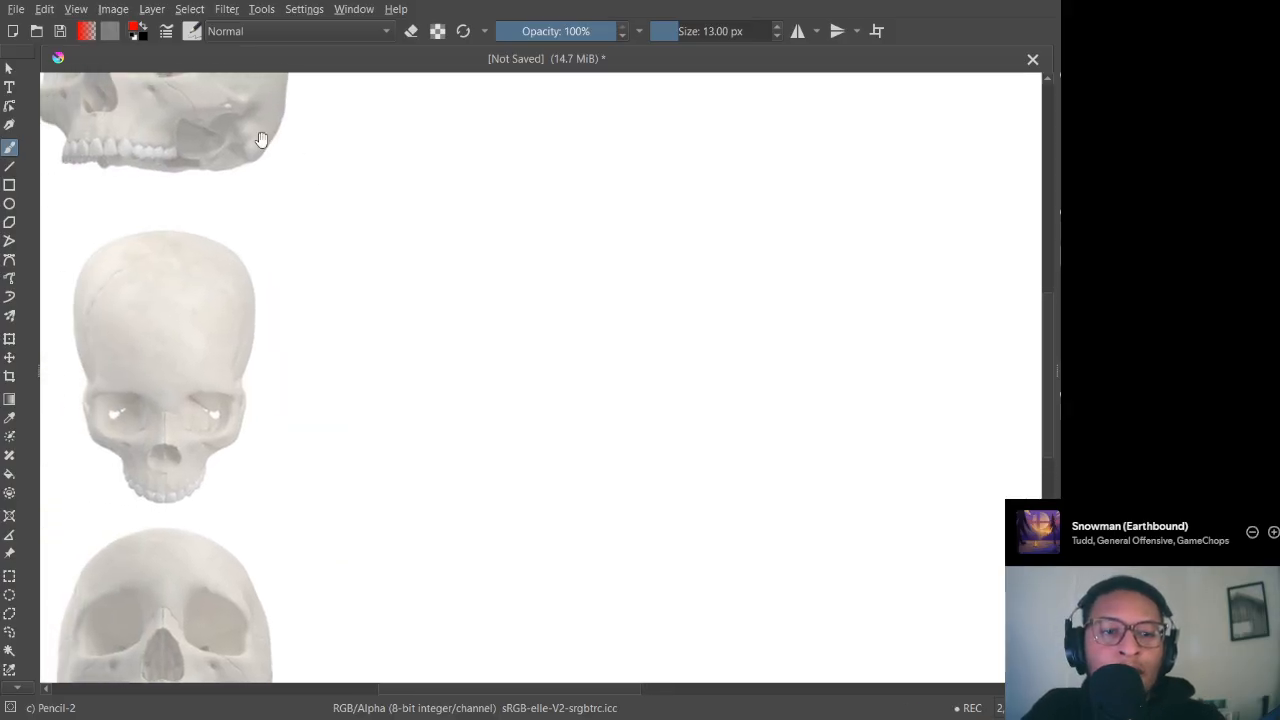
left_click_drag(146, 94, 257, 171)
left_click_drag(159, 168, 341, 227)
left_click_drag(102, 139, 300, 214)
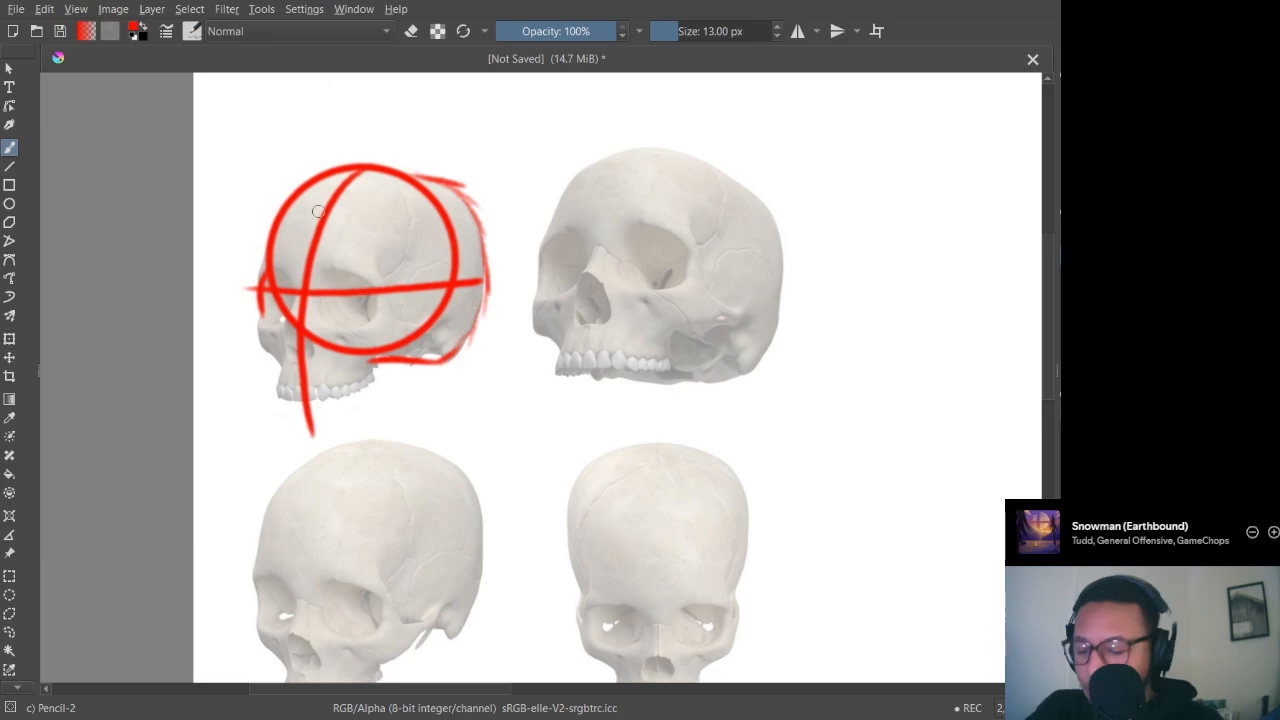
key("ctrl+plus")
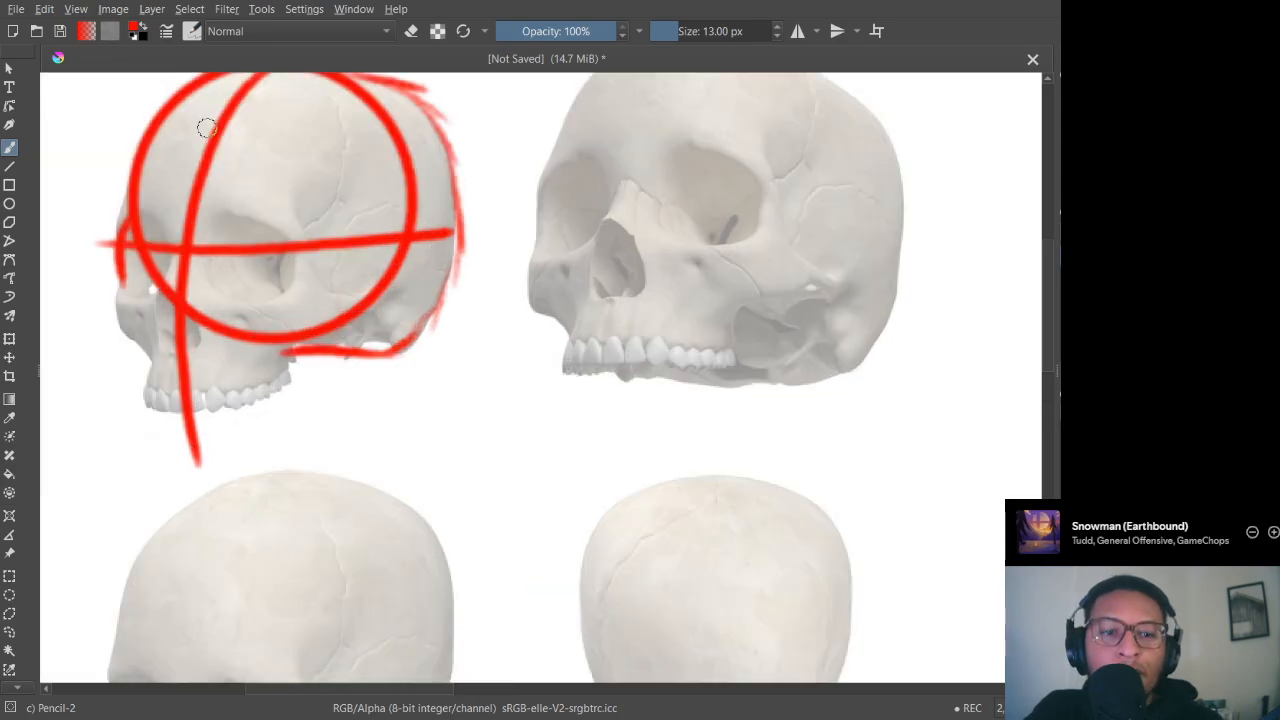
key("ctrl+plus")
mouse_move(280, 147)
left_mouse_down()
mouse_move(334, 137)
mouse_move(362, 165)
left_mouse_up()
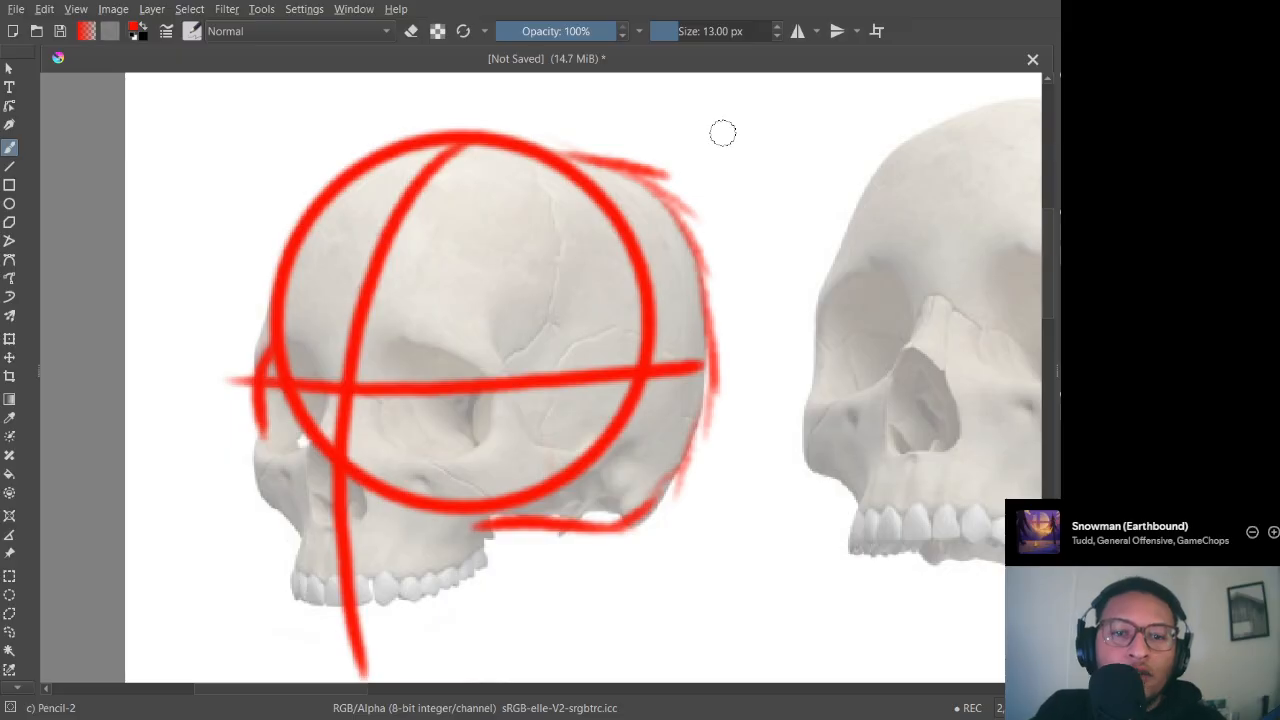
Step: Reduce the brush size to 7 px and refine the red outline around the back of the first skull
mouse_move(556, 157)
left_mouse_down()
mouse_move(607, 168)
mouse_move(663, 214)
left_mouse_up()
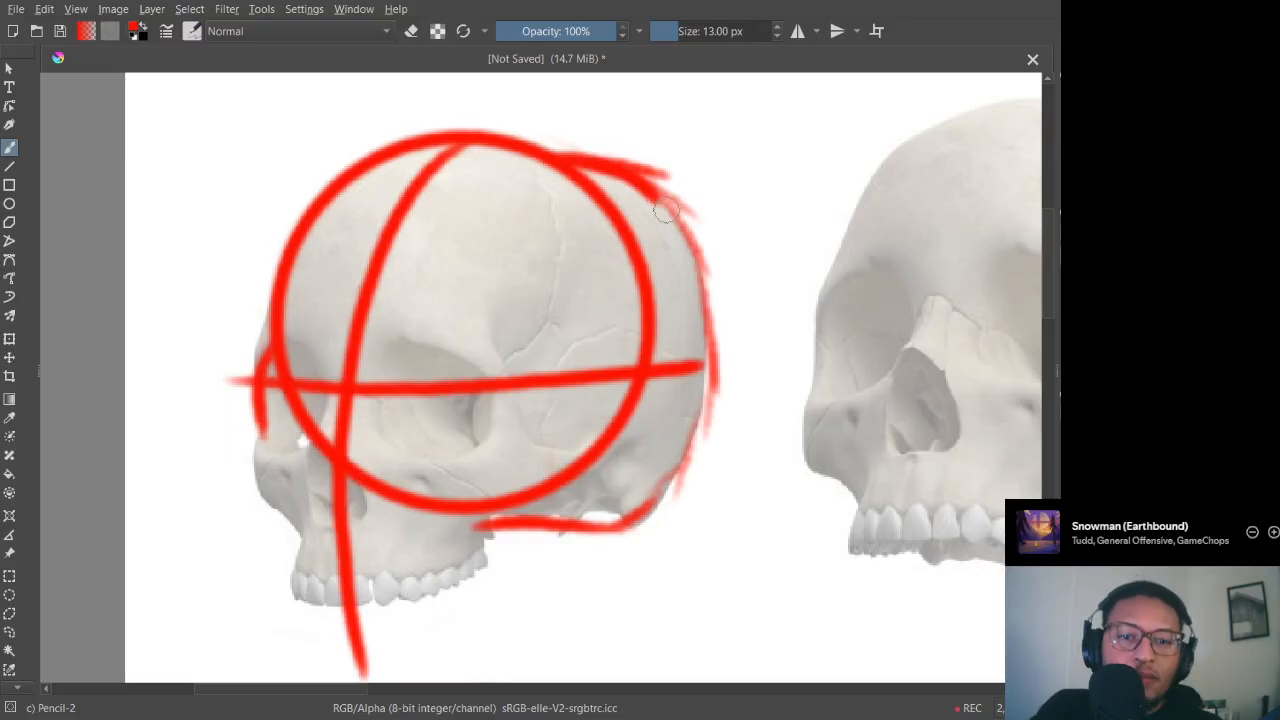
key("bracketleft")
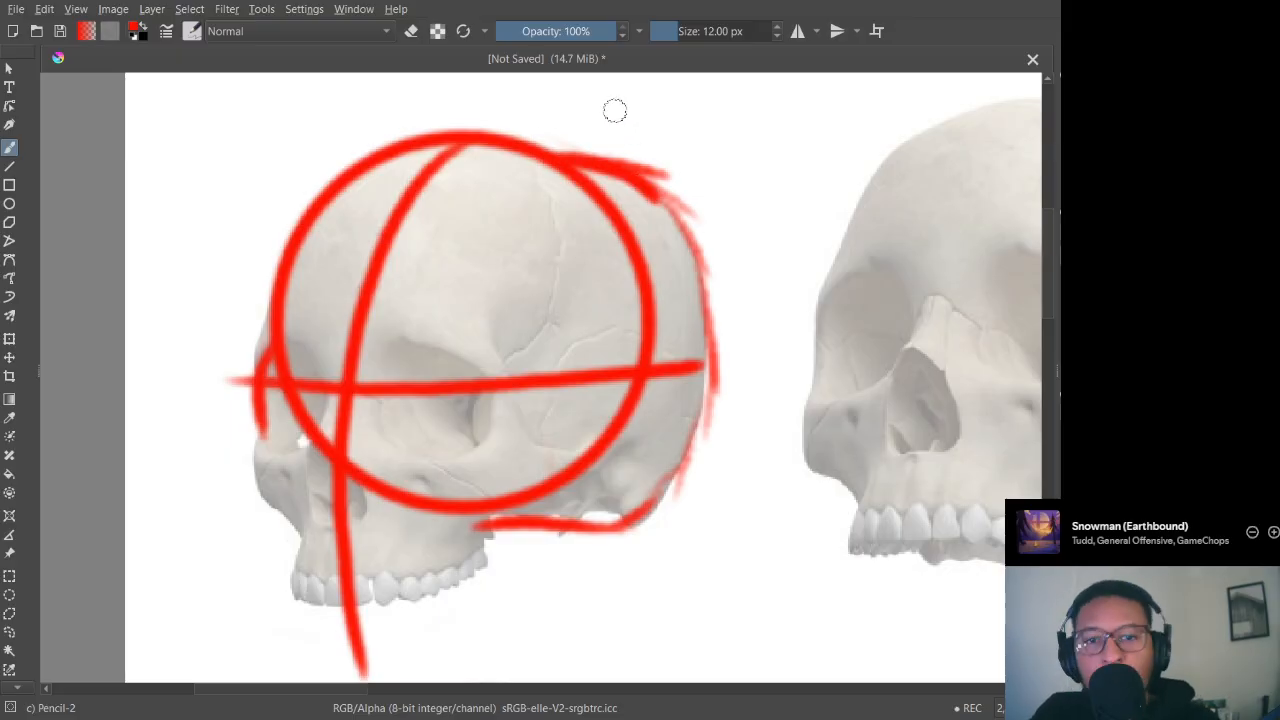
key("bracketleft")
key("bracketleft")
key("bracketleft")
key("bracketleft")
key("bracketleft")
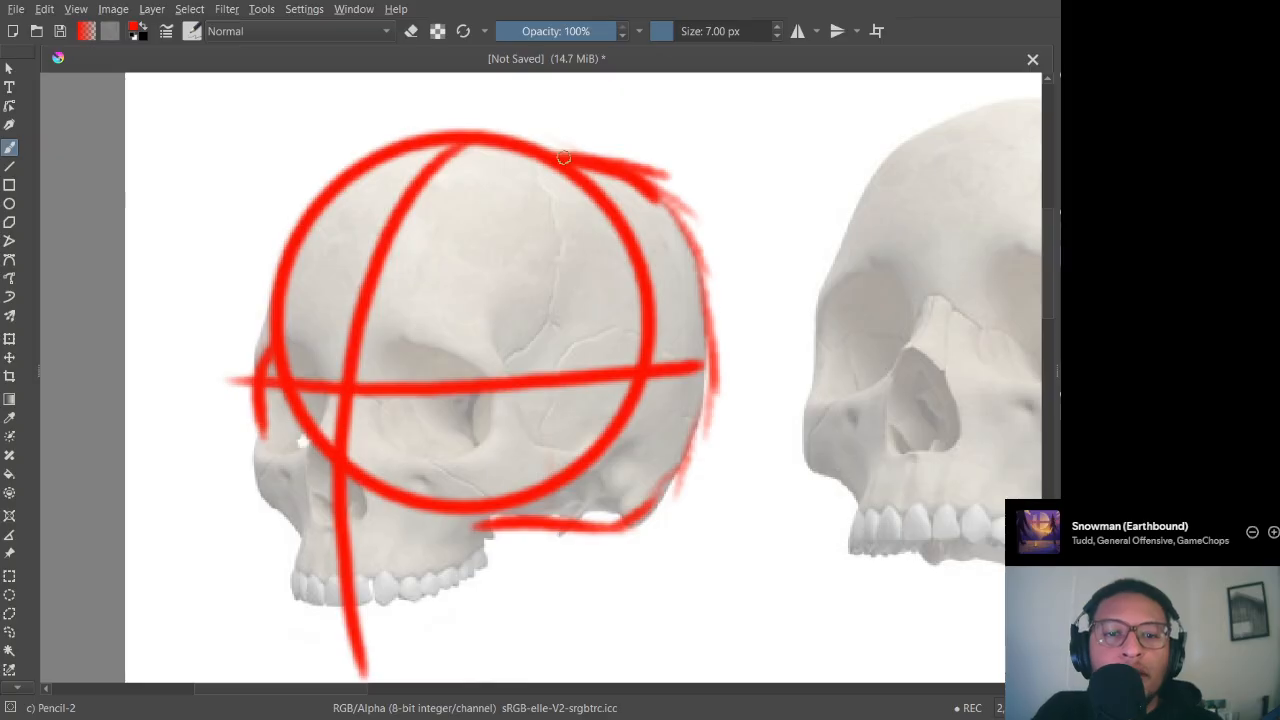
mouse_move(584, 163)
left_mouse_down()
mouse_move(658, 202)
mouse_move(706, 310)
left_mouse_up()
mouse_move(670, 220)
left_mouse_down()
mouse_move(693, 323)
mouse_move(677, 438)
mouse_move(652, 480)
left_mouse_up()
mouse_move(693, 430)
left_mouse_down()
mouse_move(662, 495)
mouse_move(690, 410)
mouse_move(668, 268)
left_mouse_up()
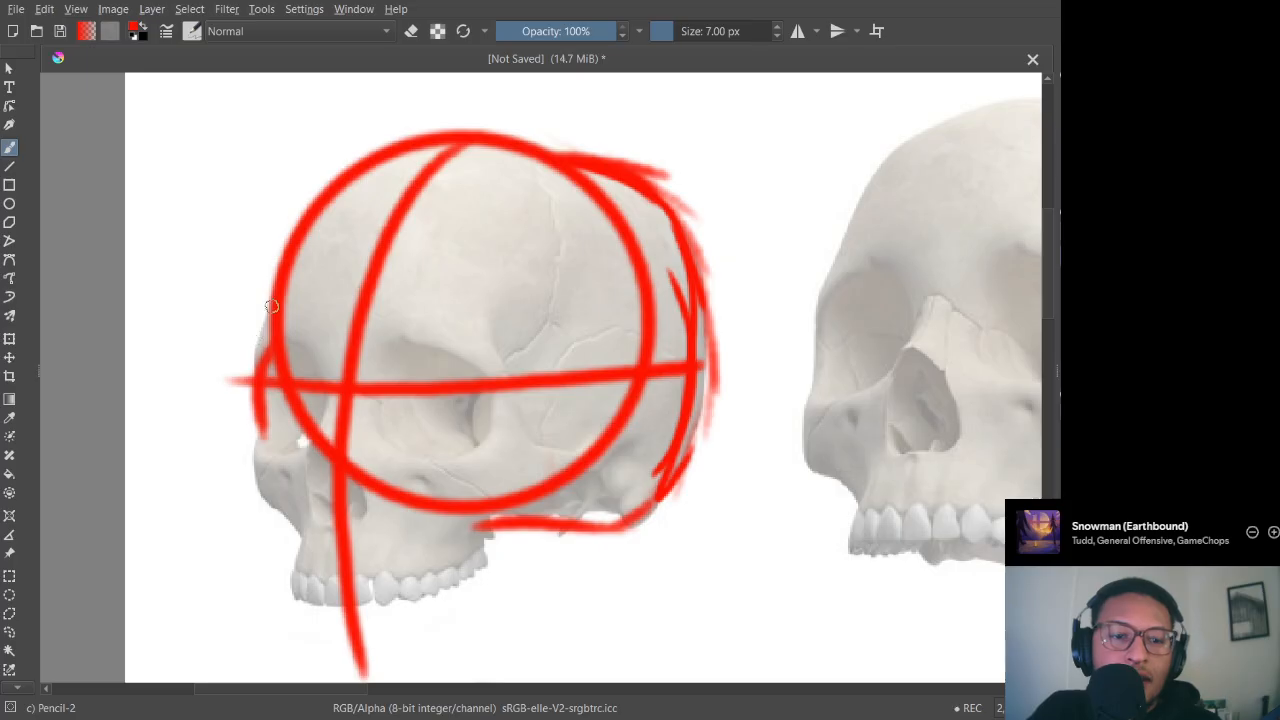
Step: Outline the first skull's face in red from the brow past the cheek and teeth to the skull base, erasing stray marks by the eye
mouse_move(272, 300)
left_mouse_down()
mouse_move(256, 345)
mouse_move(262, 412)
left_mouse_up()
key("e")
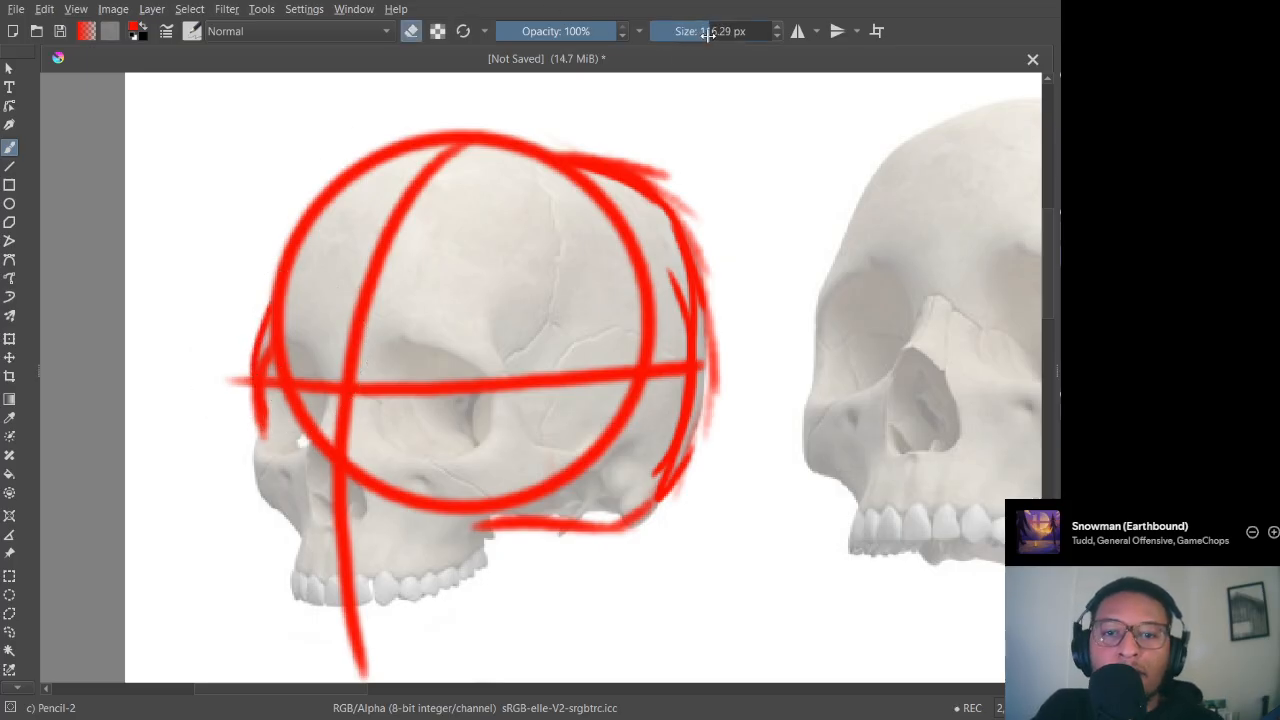
left_click_drag(705, 33, 672, 35)
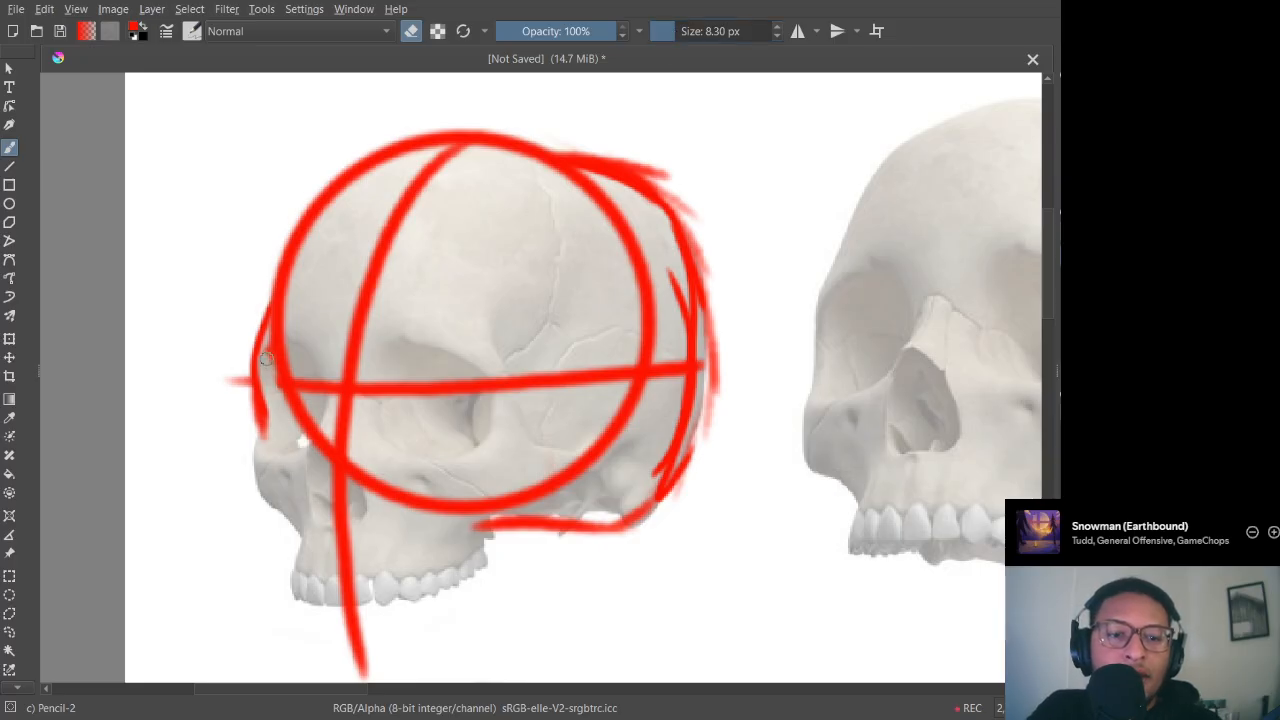
key("e")
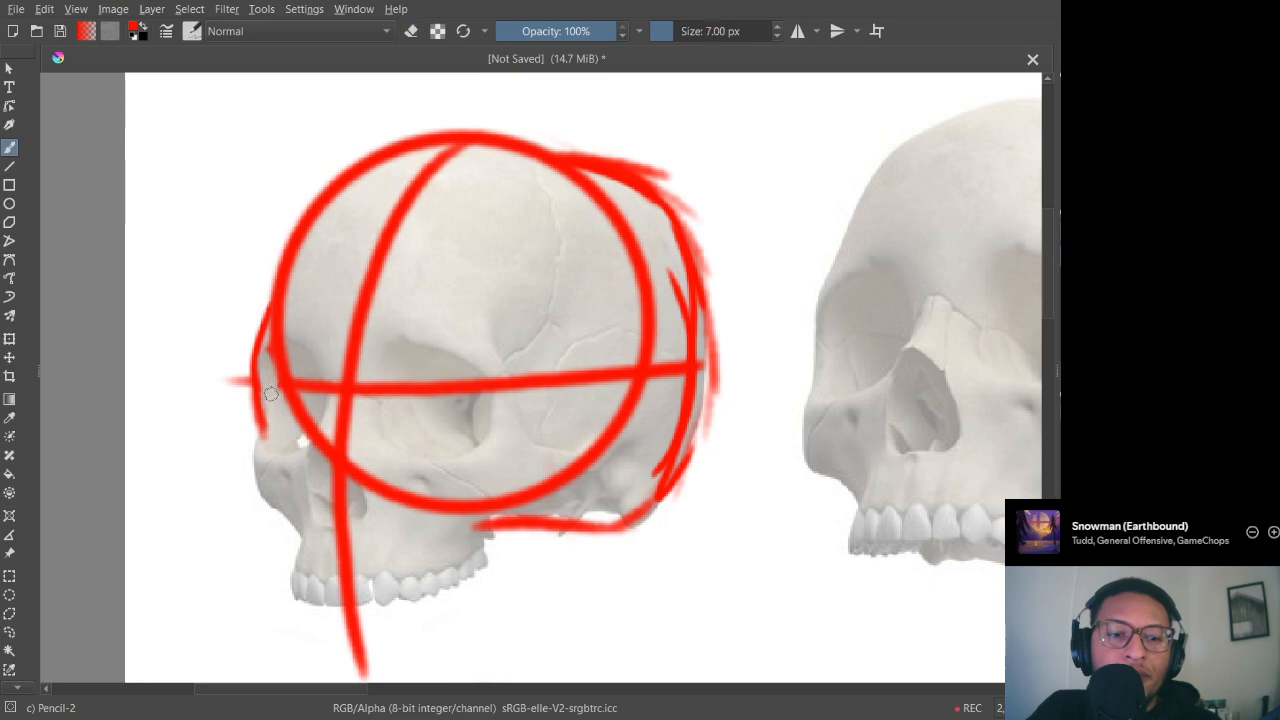
mouse_move(262, 433)
left_mouse_down()
mouse_move(264, 504)
mouse_move(252, 482)
mouse_move(298, 521)
mouse_move(294, 604)
mouse_move(421, 597)
mouse_move(476, 529)
left_mouse_up()
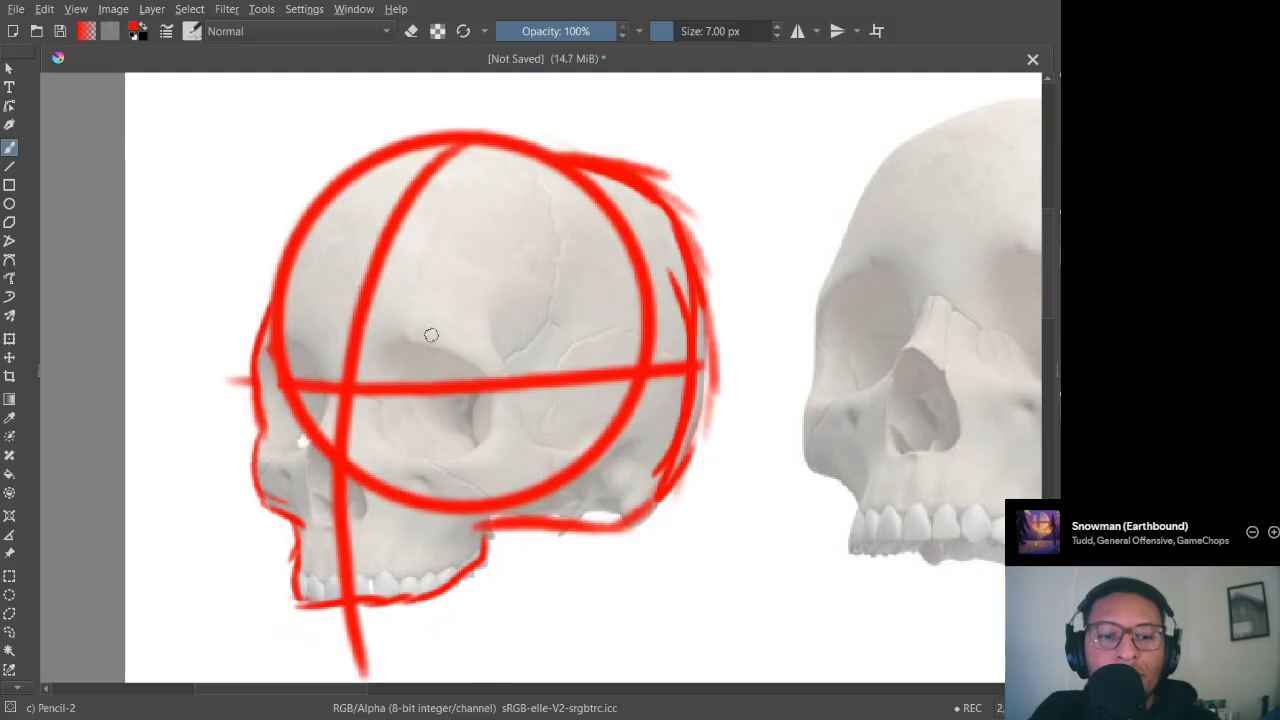
Step: Change the painting colour from red to a soft light blue
scroll(429, 297, "down", 4)
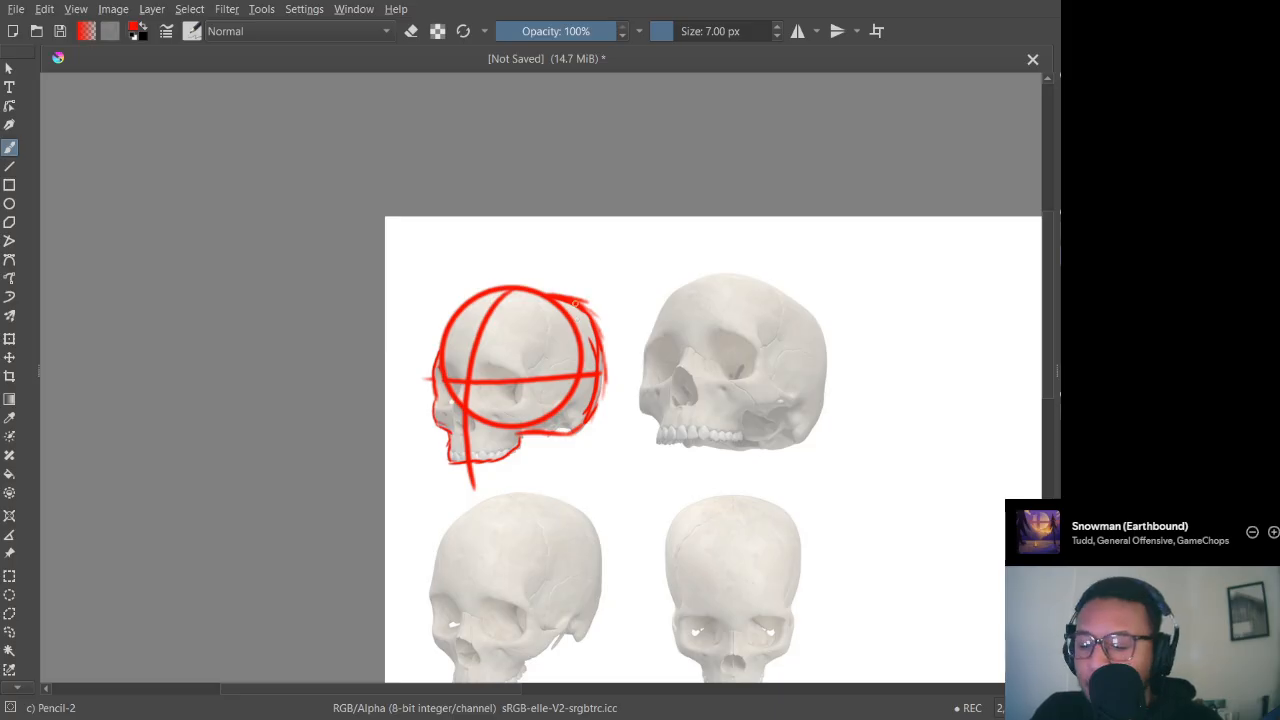
left_click_drag(575, 285, 429, 257)
left_click_drag(578, 315, 460, 246)
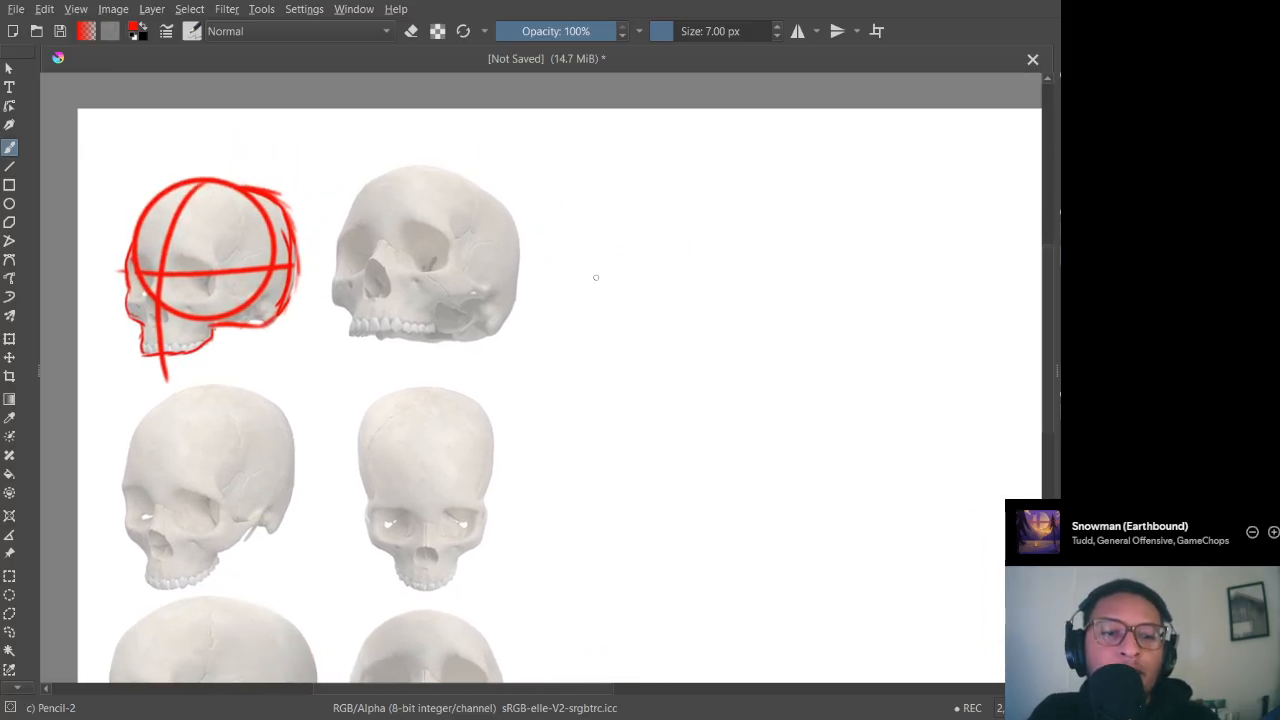
right_click(718, 285)
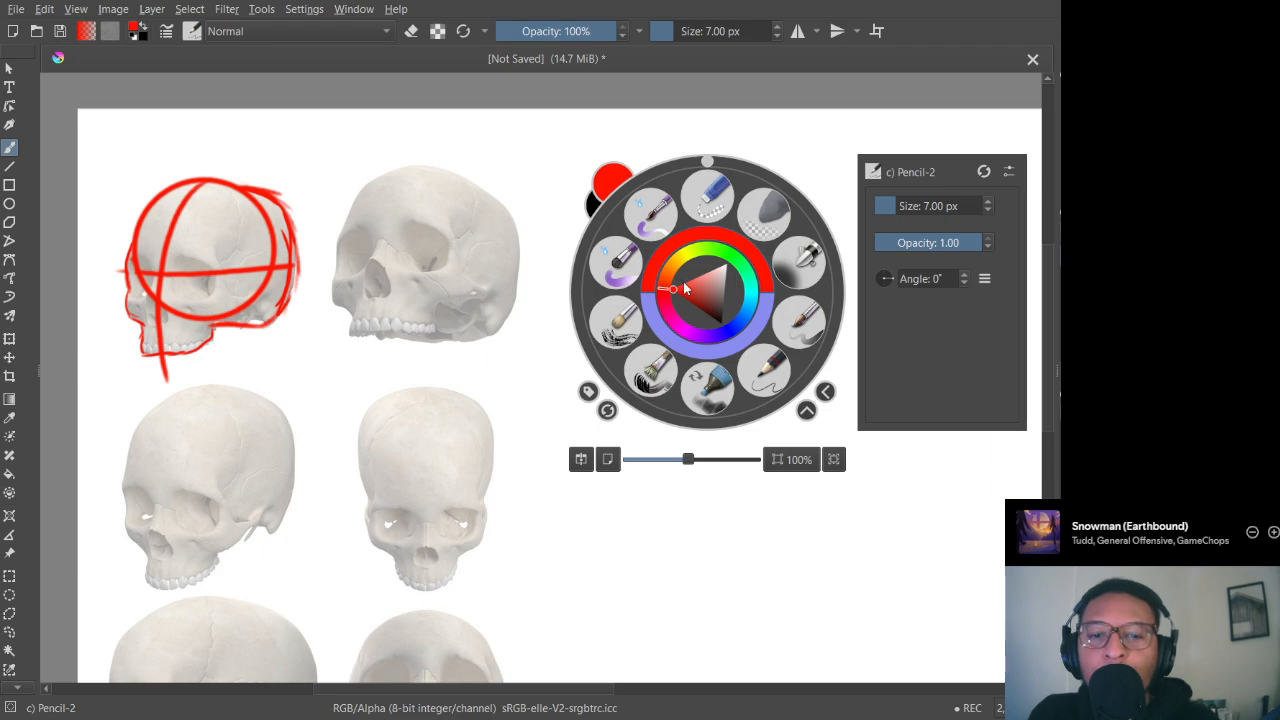
left_click(737, 323)
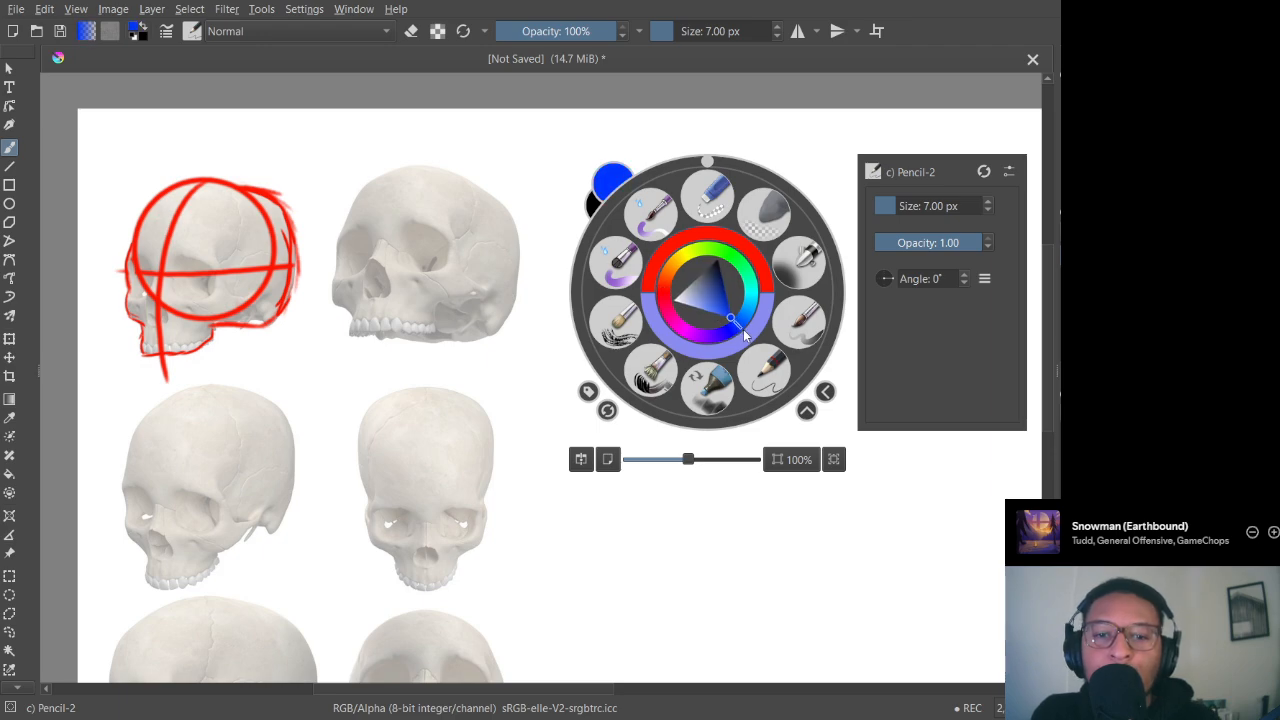
left_click_drag(722, 312, 704, 303)
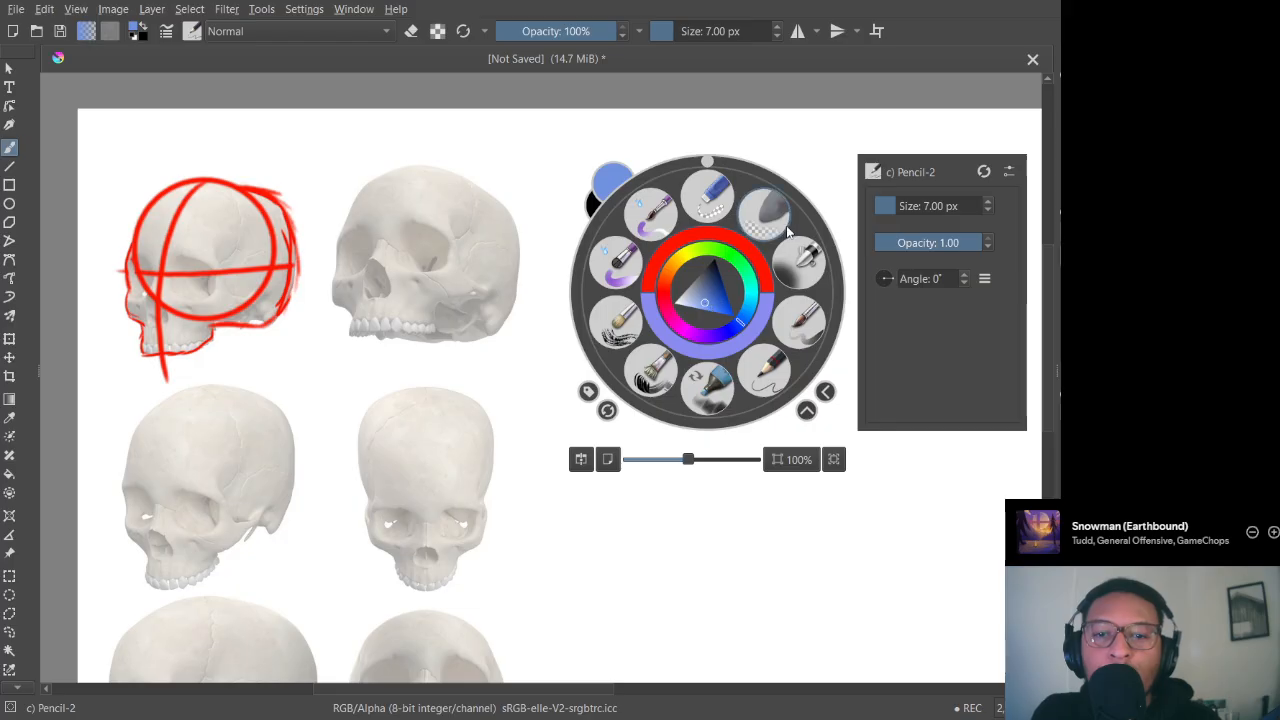
left_click(803, 161)
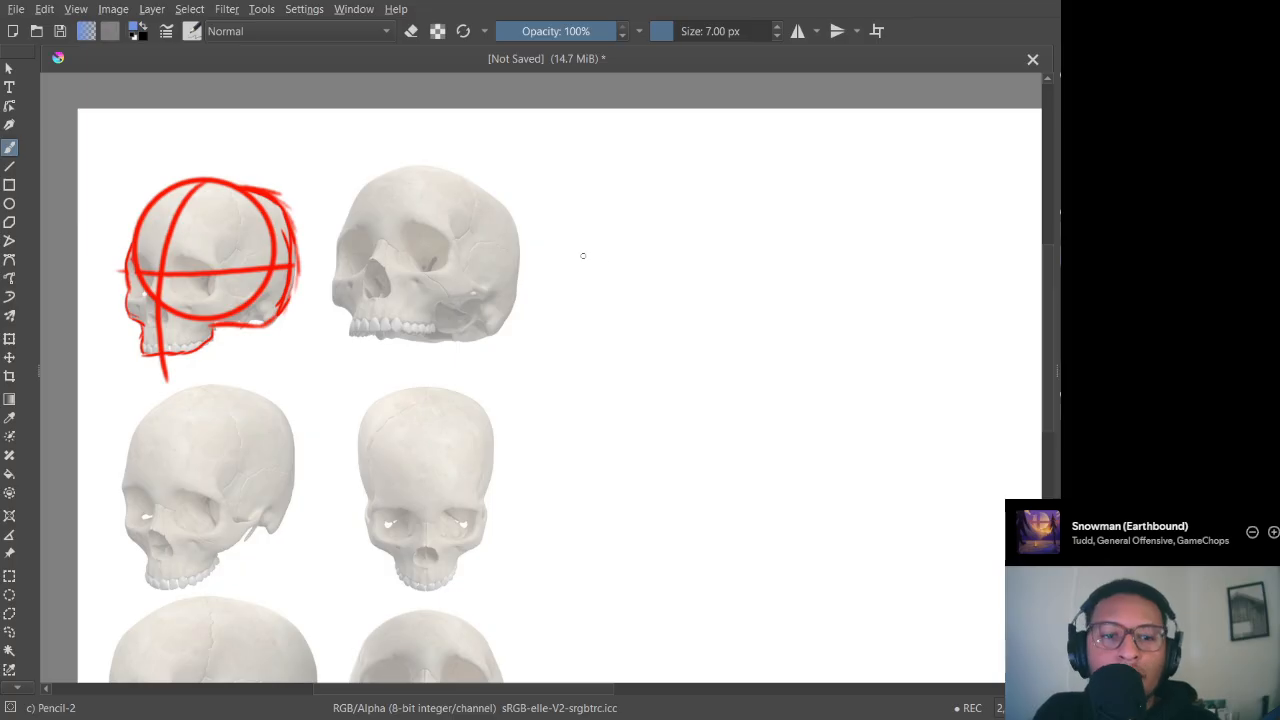
Step: Scribble blue test strokes across the first skull and erase parts of them
mouse_move(216, 256)
left_mouse_down()
mouse_move(305, 172)
mouse_move(193, 292)
mouse_move(280, 264)
mouse_move(232, 335)
left_mouse_up()
key("e")
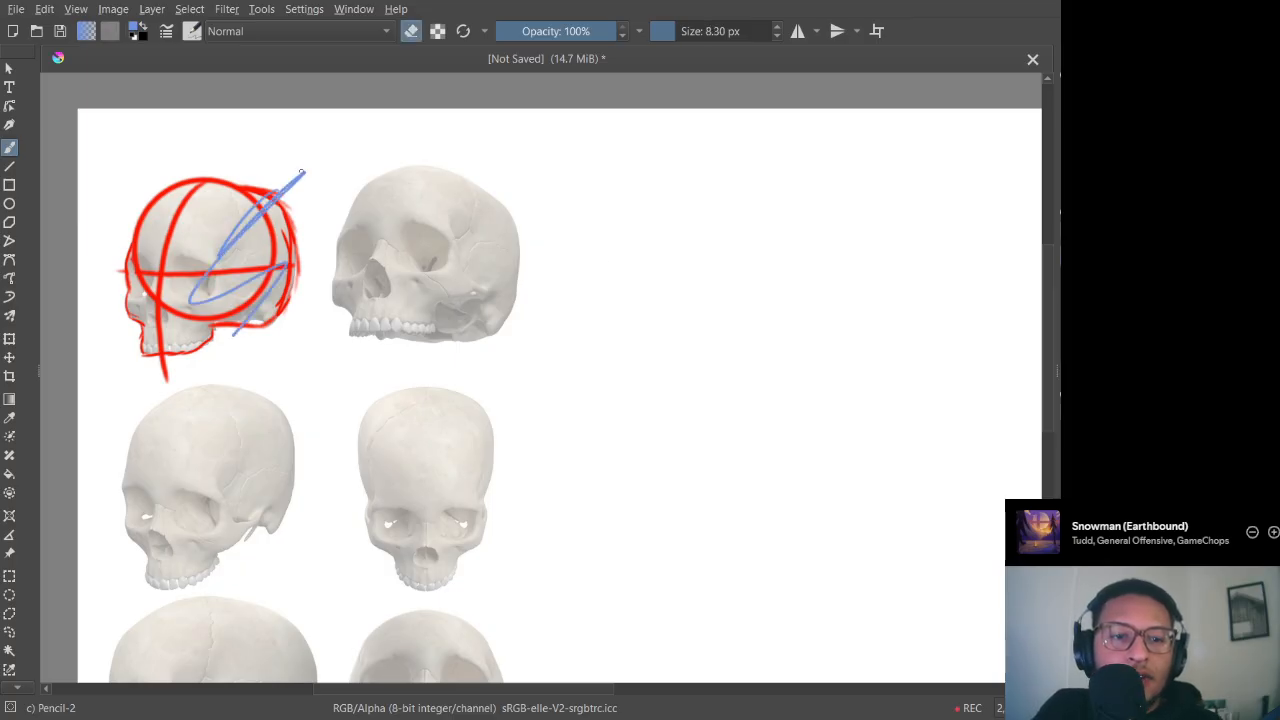
mouse_move(298, 176)
left_mouse_down()
mouse_move(248, 228)
mouse_move(264, 204)
left_mouse_up()
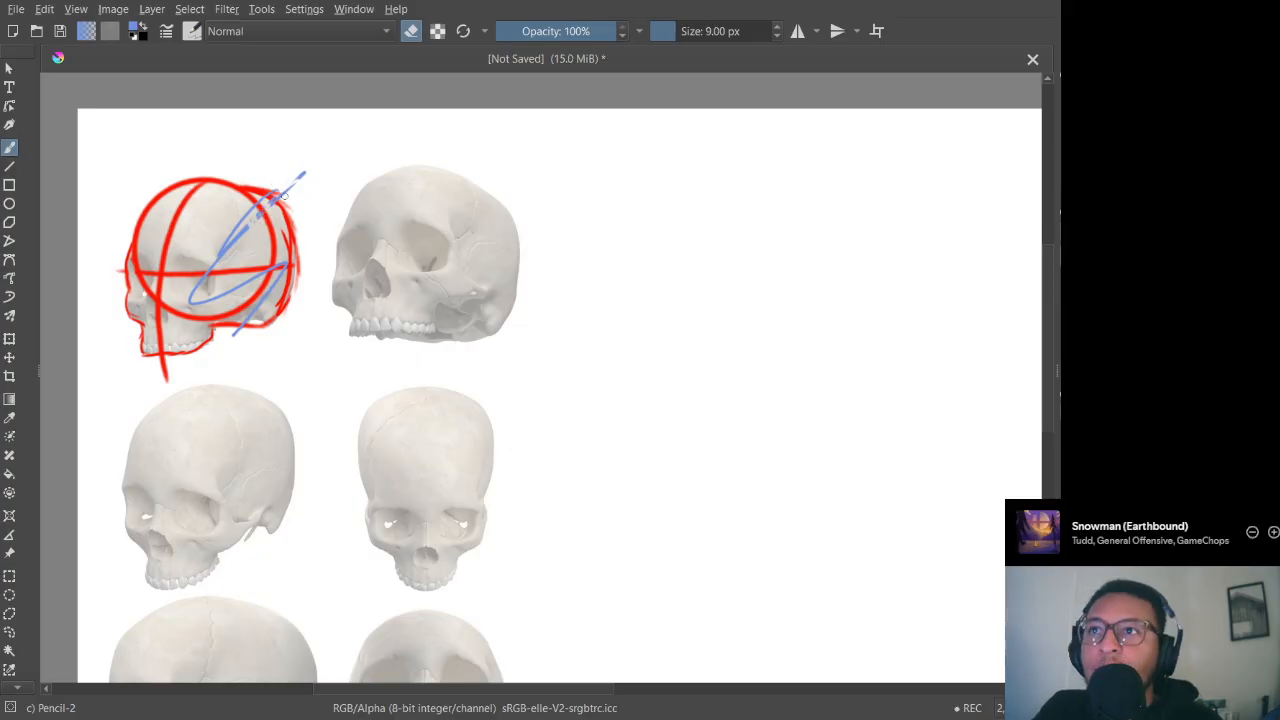
Step: Enlarge the eraser to 28 px, clear the blue test strokes from the first skull and return to painting mode
key("bracketright")
key("bracketright")
key("]")
key("]")
key("]")
key("]")
key("]")
key("]")
key("]")
key("]")
key("]")
key("]")
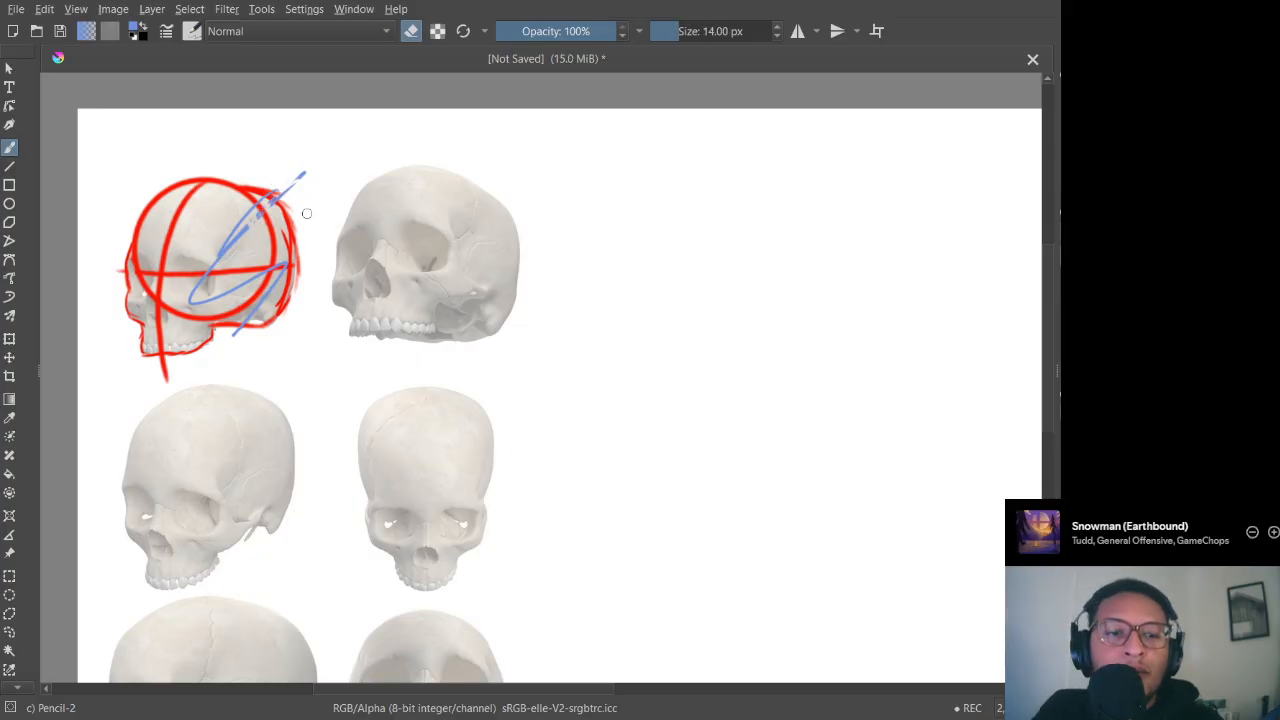
mouse_move(312, 172)
left_mouse_down()
mouse_move(272, 215)
mouse_move(302, 175)
mouse_move(242, 222)
left_mouse_up()
key("Delete")
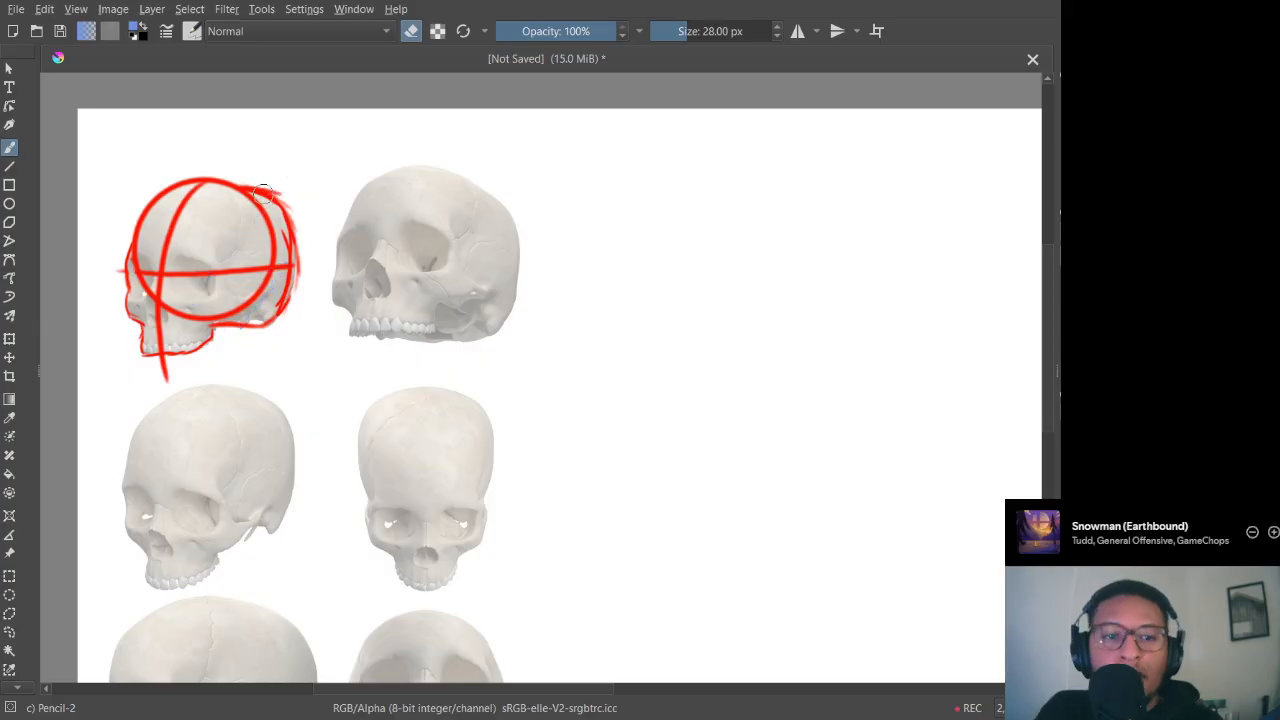
key("e")
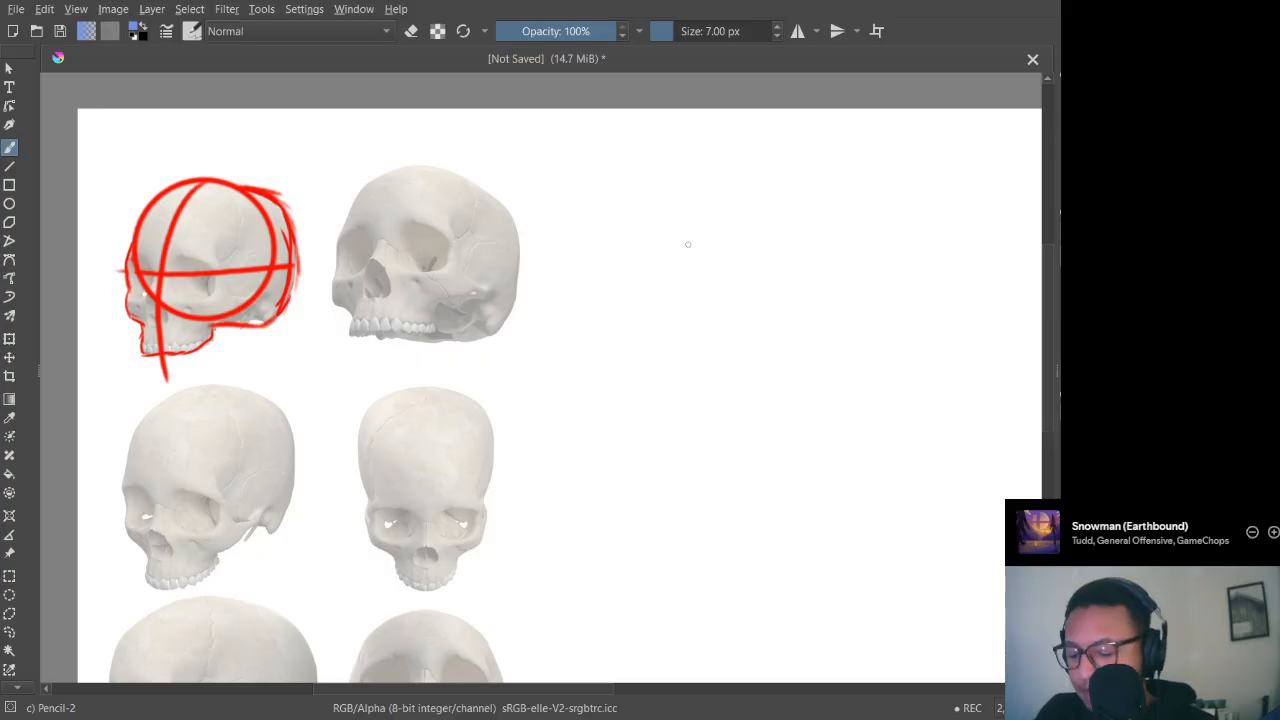
Step: Sketch a simplified three-quarter skull outline in blue on the blank canvas beside the reference skulls, including cranium, cheek and upper jaw
left_click_drag(583, 206, 560, 231)
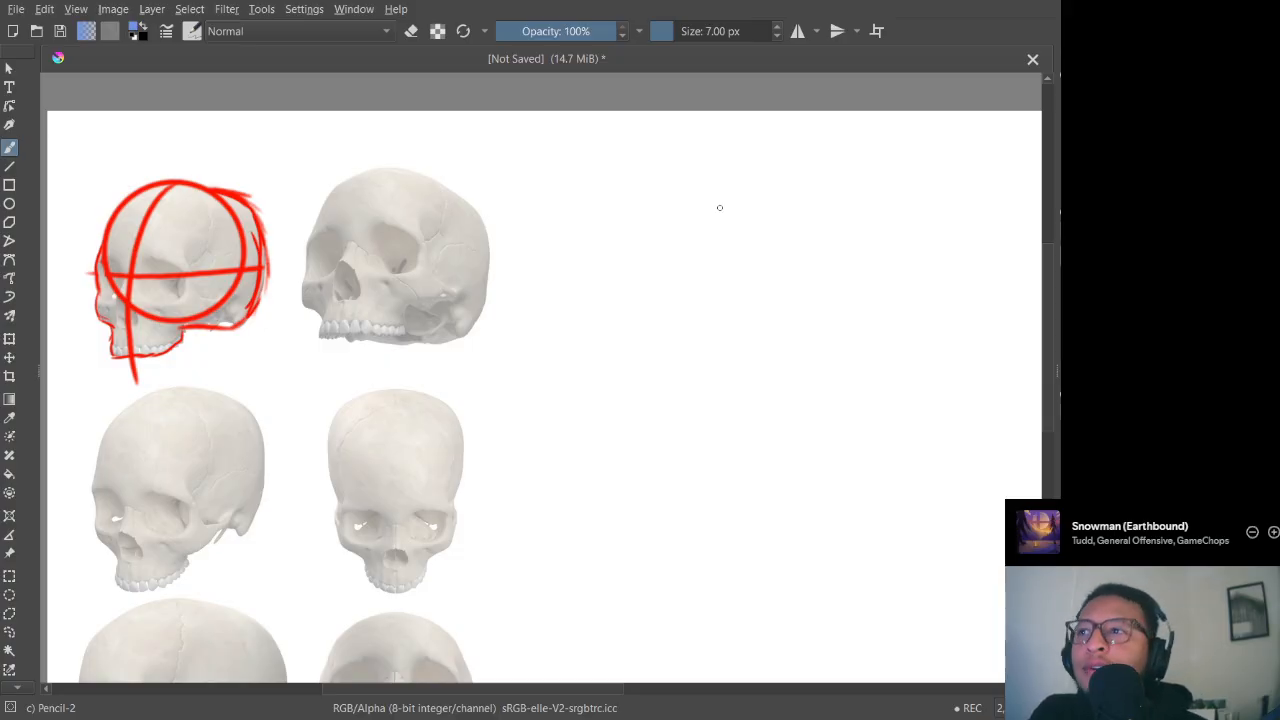
scroll(568, 195, "up", 1)
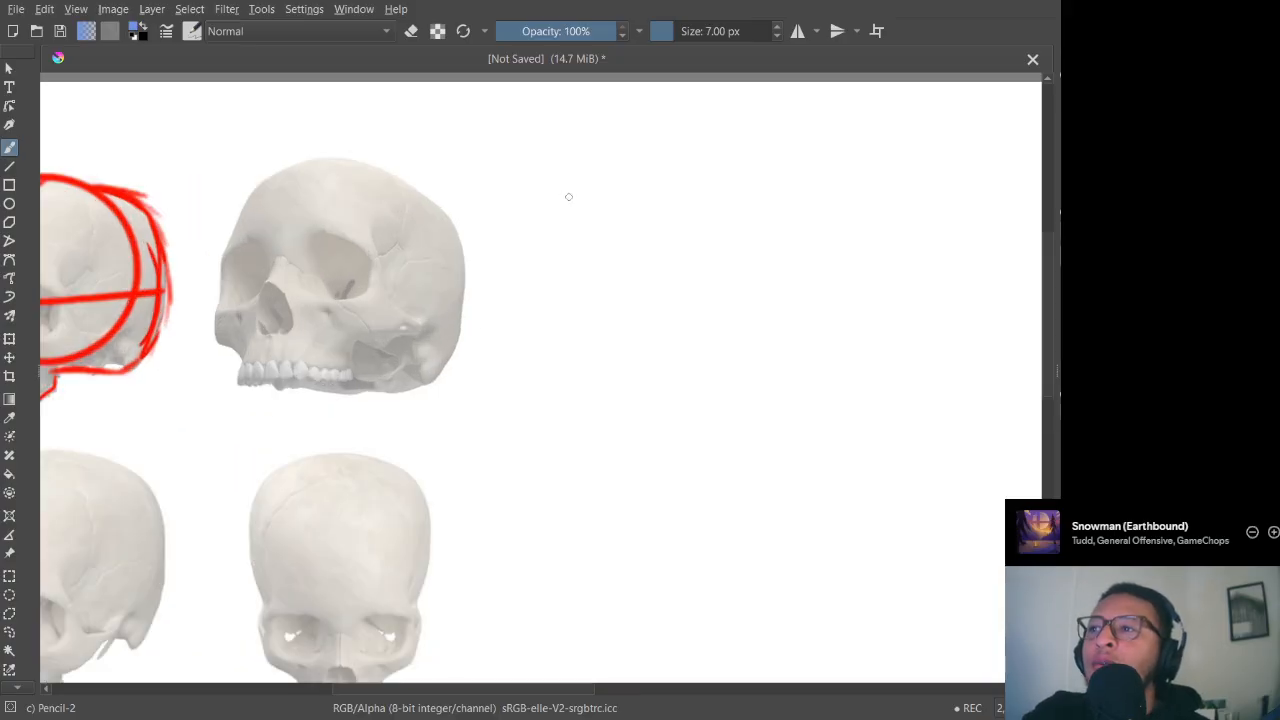
scroll(485, 332, "down", 1)
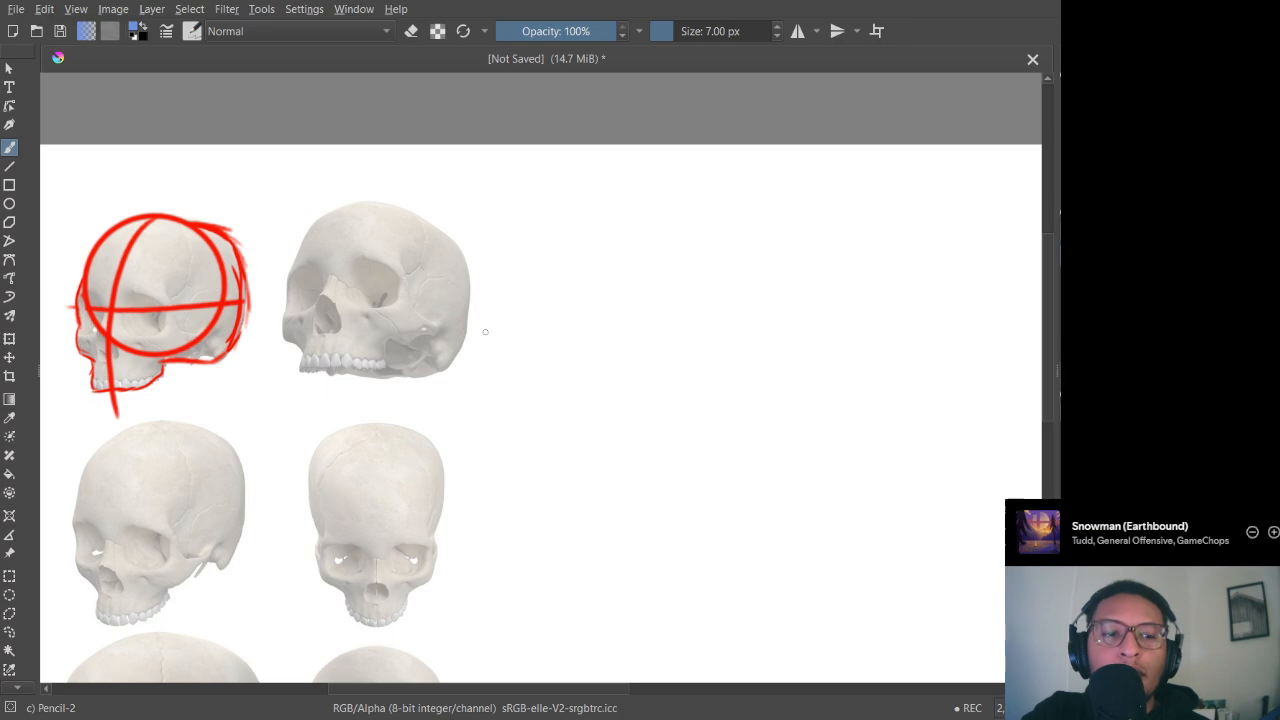
left_click_drag(508, 363, 533, 297)
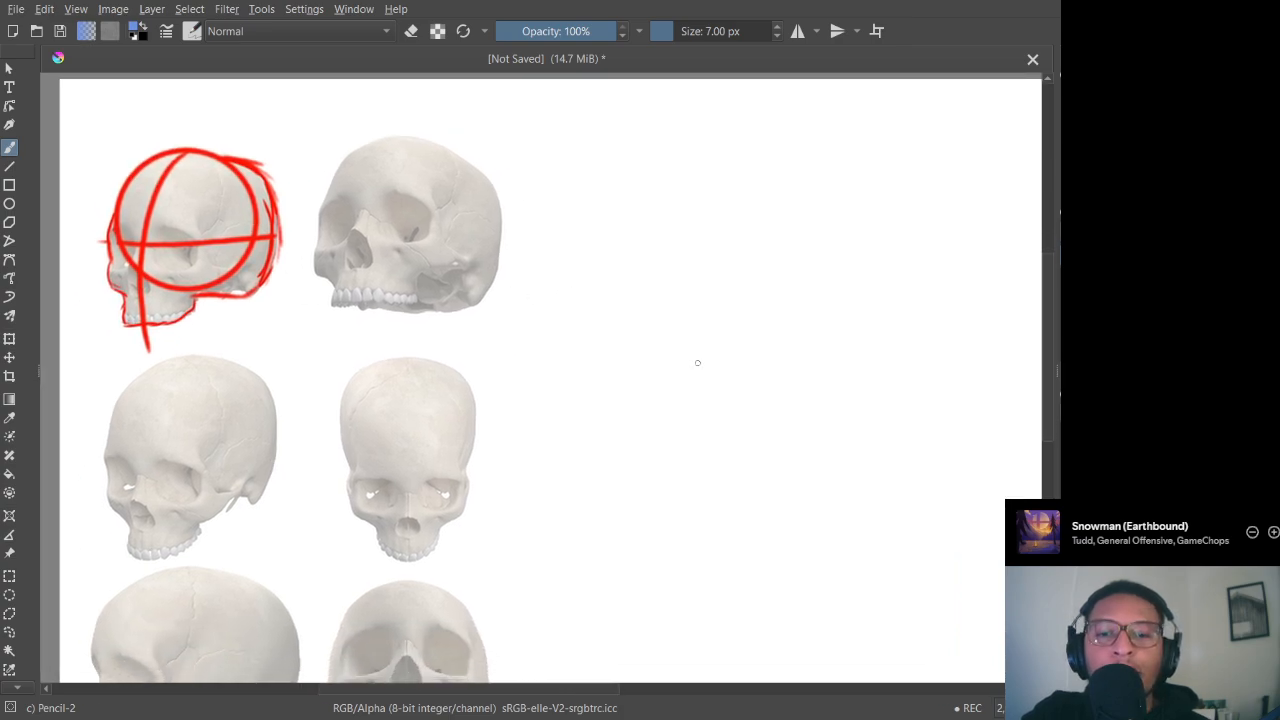
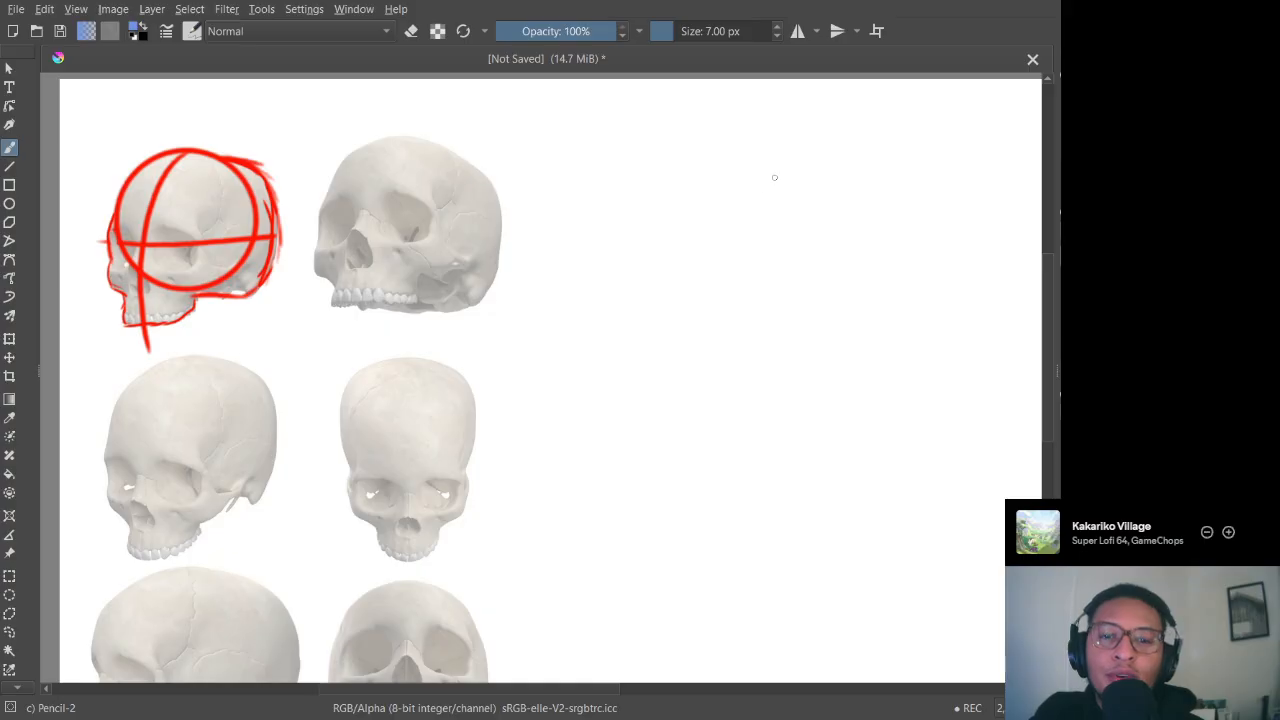
mouse_move(772, 177)
left_mouse_down()
mouse_move(721, 213)
mouse_move(726, 288)
mouse_move(760, 300)
mouse_move(761, 338)
mouse_move(760, 322)
mouse_move(764, 336)
mouse_move(801, 334)
mouse_move(784, 339)
mouse_move(846, 329)
left_mouse_up()
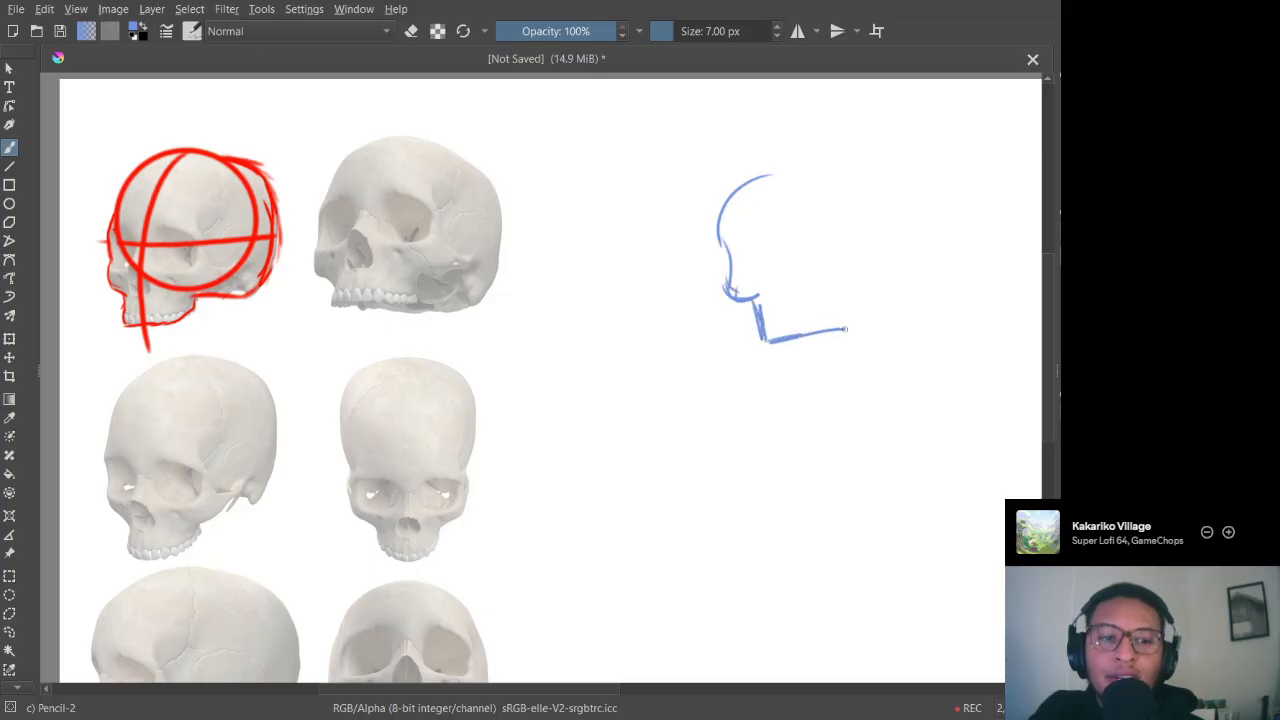
mouse_move(736, 200)
left_mouse_down()
mouse_move(805, 180)
mouse_move(784, 174)
mouse_move(831, 179)
mouse_move(888, 236)
left_mouse_up()
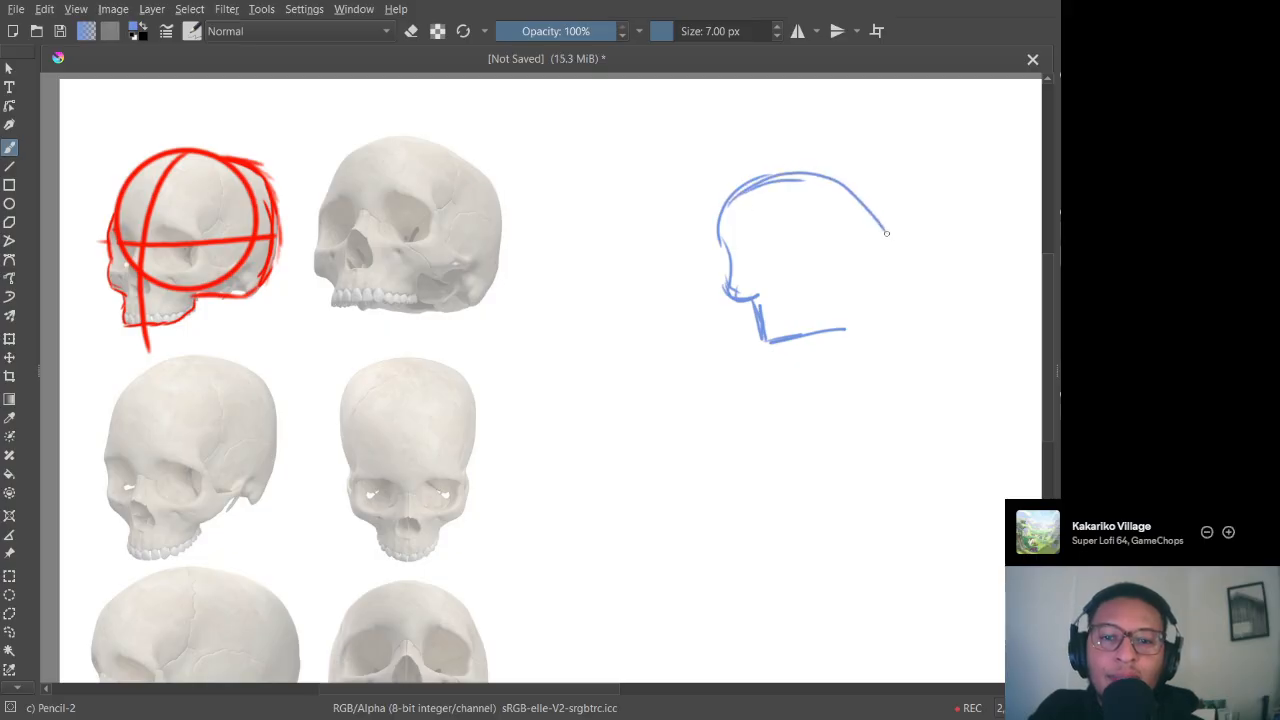
mouse_move(832, 190)
left_mouse_down()
mouse_move(877, 227)
mouse_move(884, 267)
mouse_move(868, 290)
mouse_move(834, 293)
mouse_move(843, 330)
left_mouse_up()
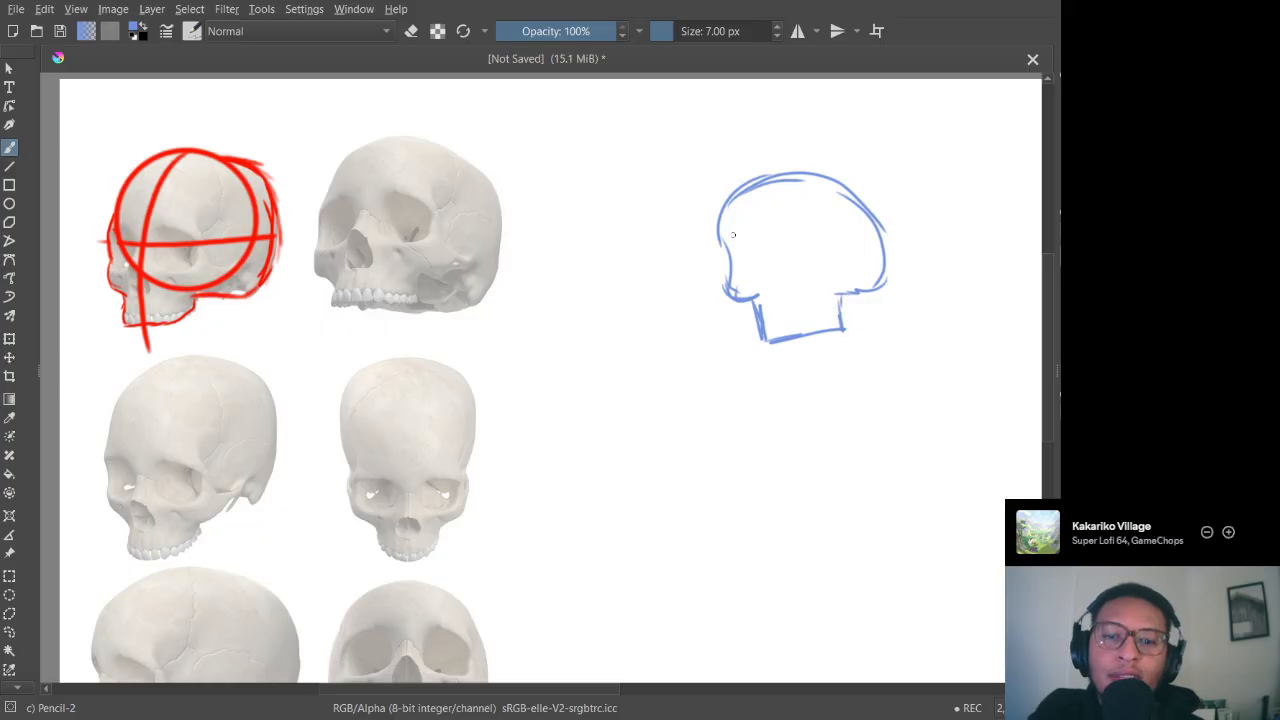
Step: Add both eye sockets, the nose cavity, the tooth line and the temple line to the blue skull sketch
mouse_move(733, 235)
left_mouse_down()
mouse_move(757, 255)
mouse_move(741, 245)
mouse_move(741, 278)
mouse_move(743, 238)
left_mouse_up()
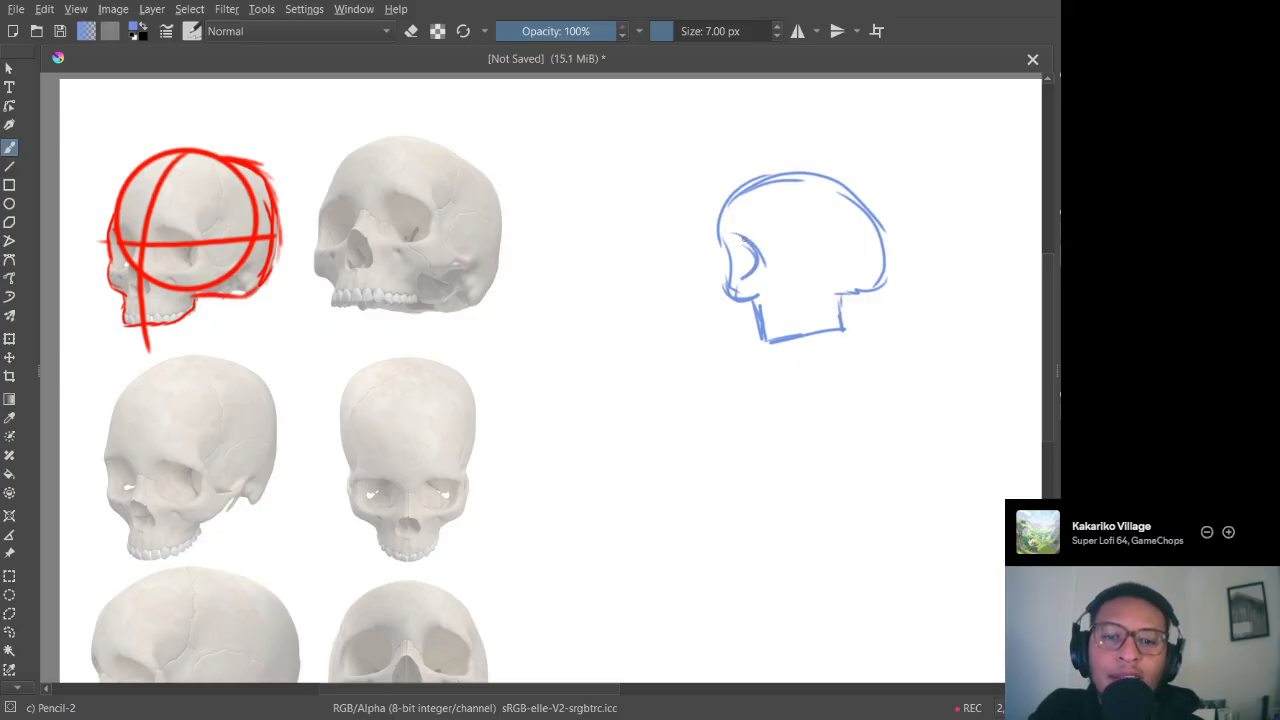
mouse_move(796, 270)
left_mouse_down()
mouse_move(795, 240)
mouse_move(837, 270)
left_mouse_up()
mouse_move(794, 232)
left_mouse_down()
mouse_move(820, 258)
mouse_move(792, 240)
mouse_move(789, 277)
mouse_move(830, 264)
mouse_move(823, 243)
mouse_move(787, 286)
mouse_move(764, 264)
mouse_move(778, 321)
mouse_move(799, 291)
left_mouse_up()
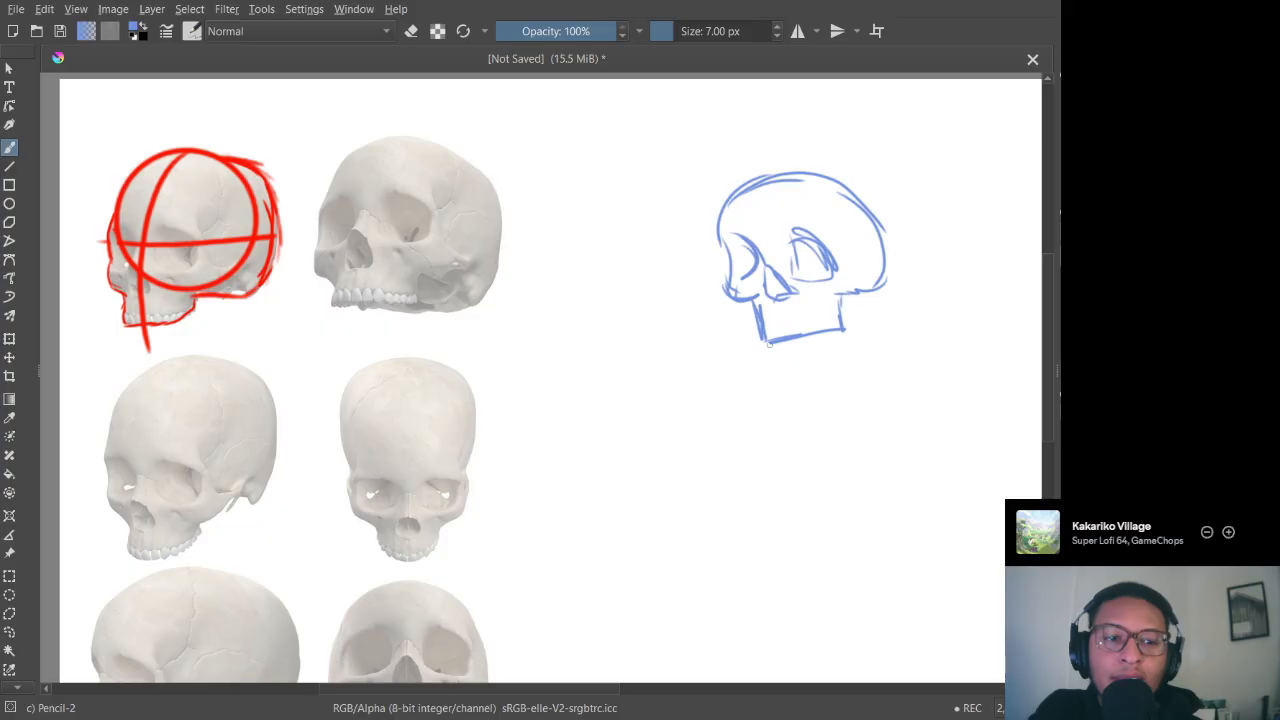
left_click_drag(786, 331, 845, 323)
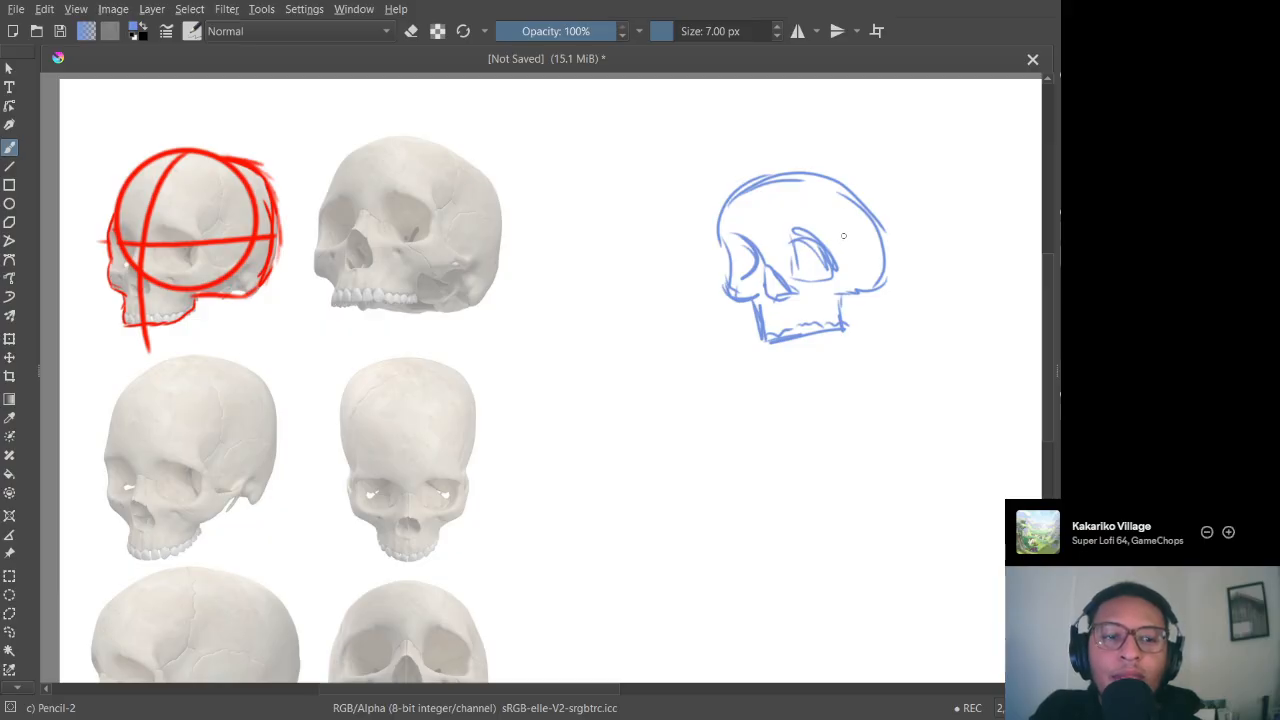
left_click_drag(843, 236, 854, 272)
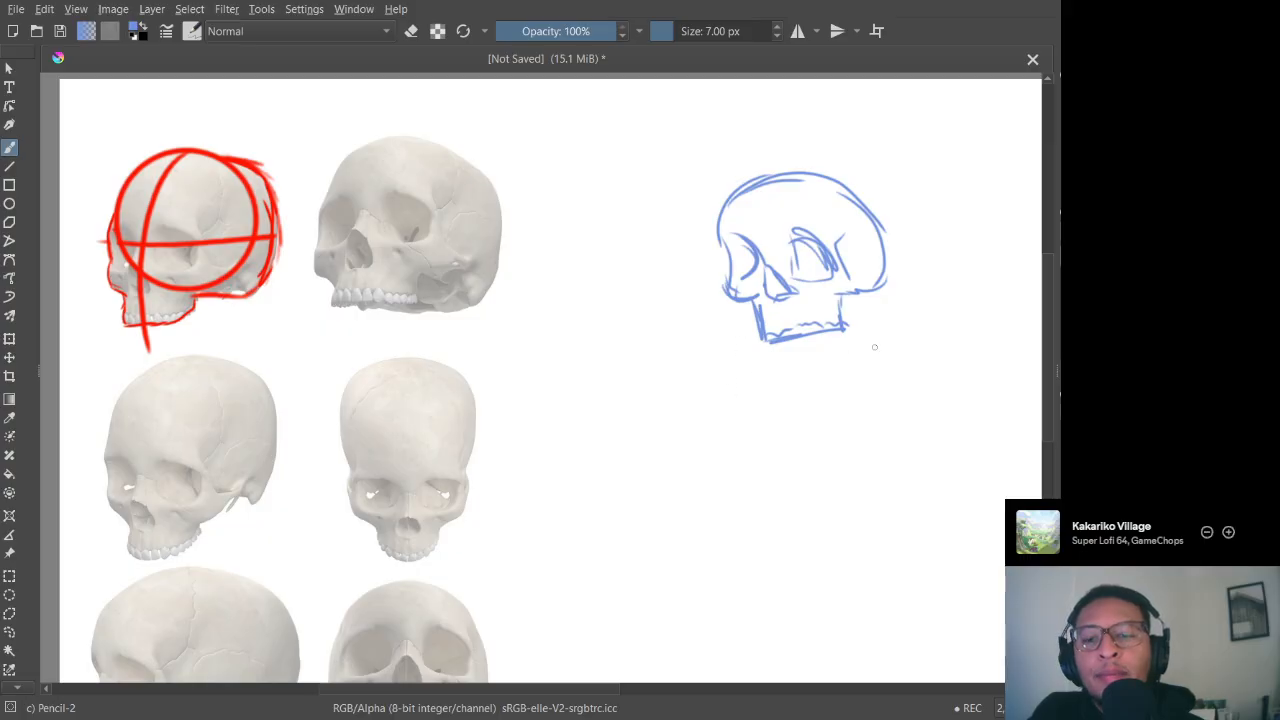
right_click(725, 429)
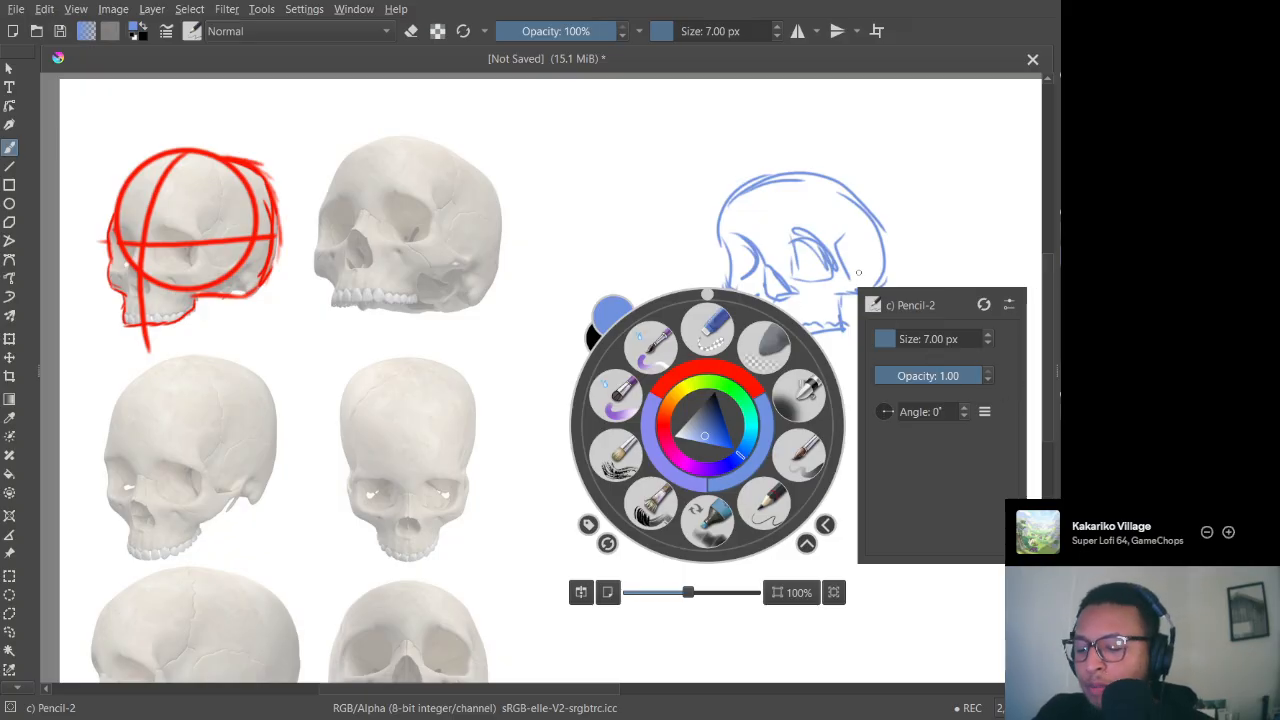
key("e")
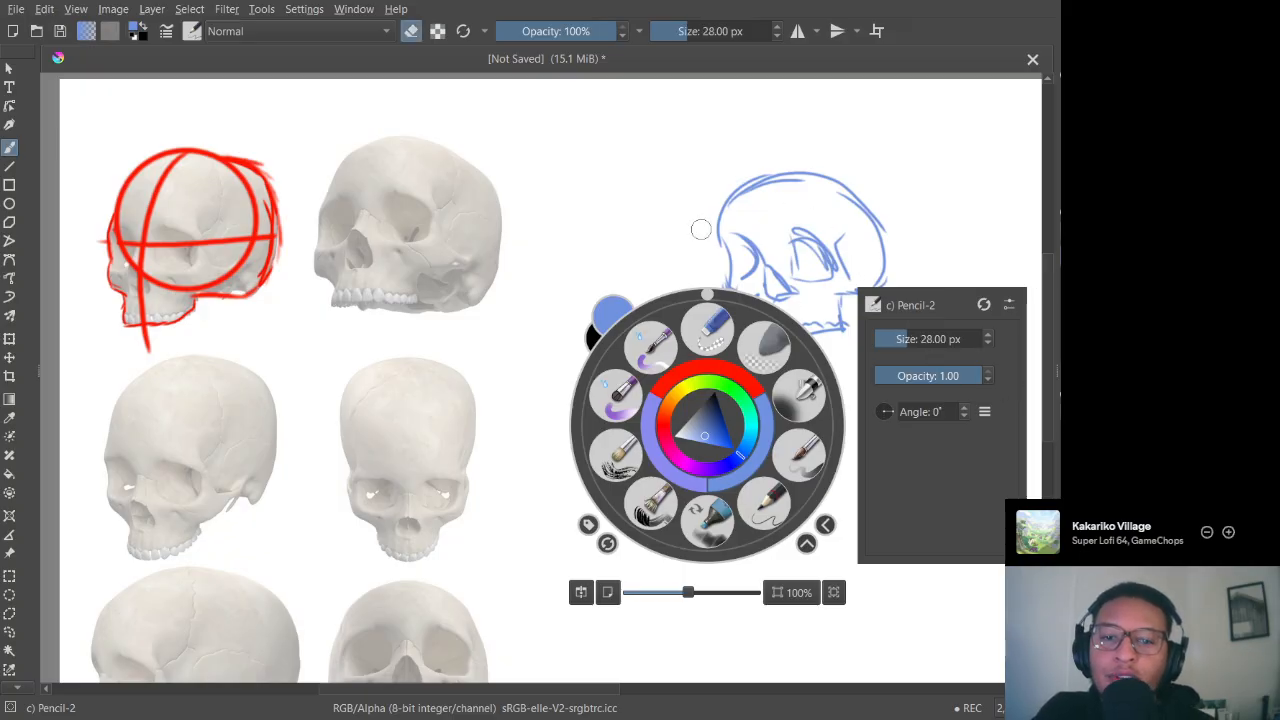
key("e")
left_click(715, 244)
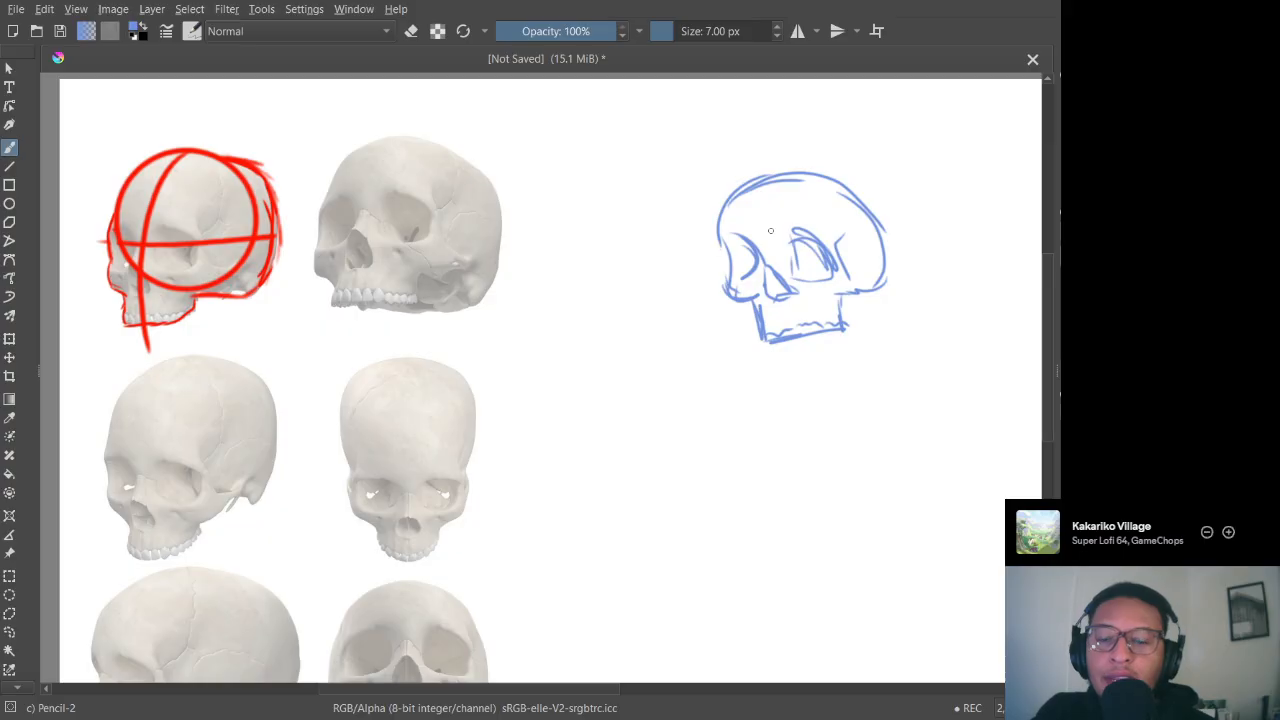
mouse_move(745, 250)
left_mouse_down()
mouse_move(664, 239)
mouse_move(624, 255)
mouse_move(687, 271)
left_mouse_up()
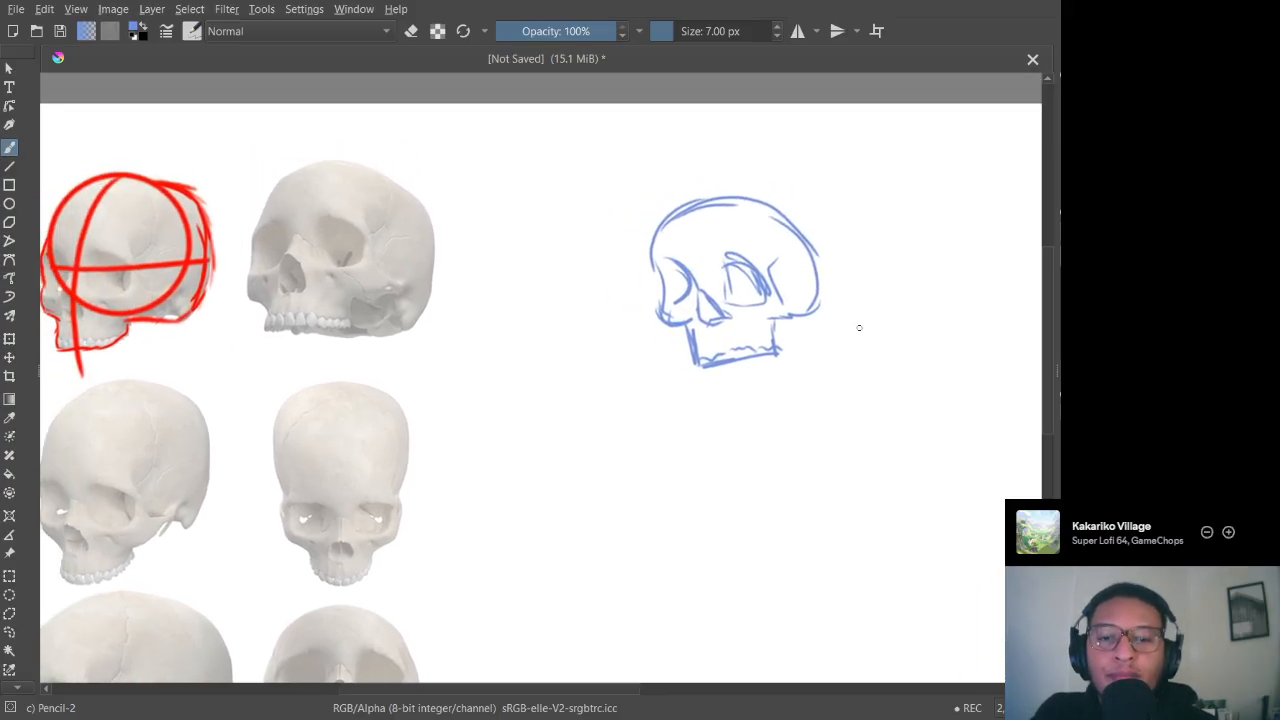
Step: Move the blue skull sketch closer to the reference skulls and return to the freehand brush
left_click_drag(836, 318, 925, 308)
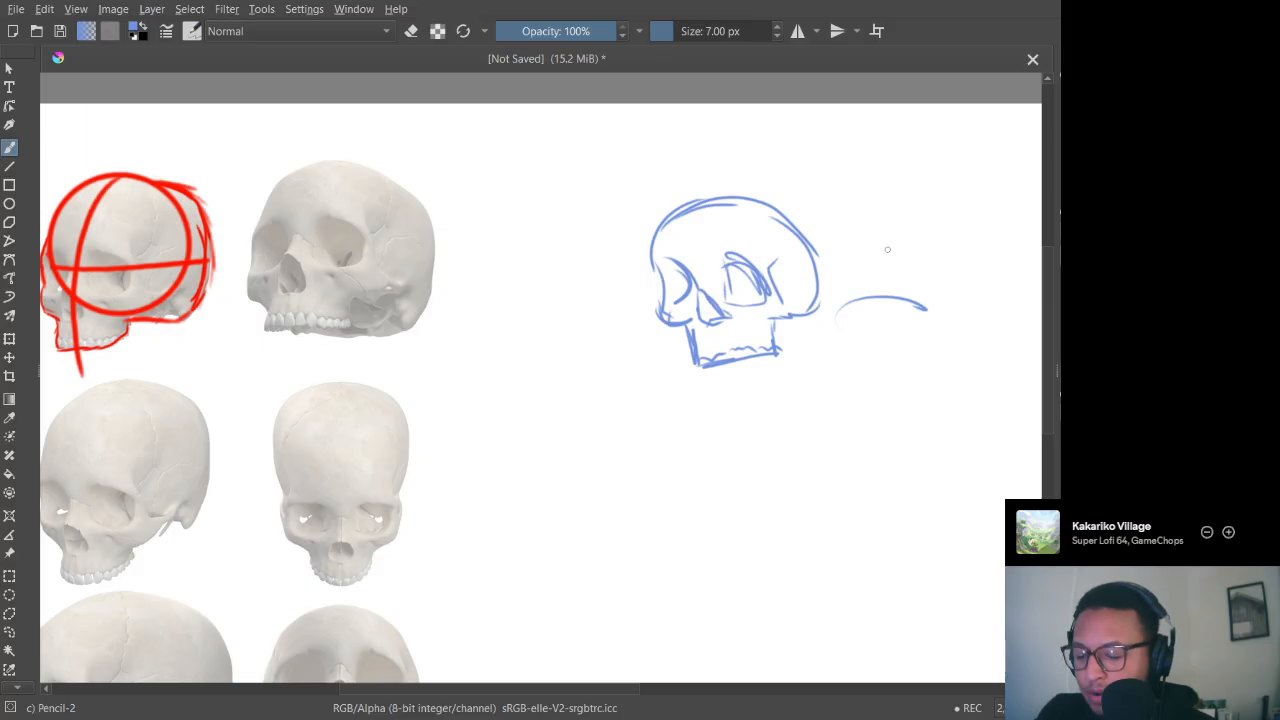
key("ctrl+z")
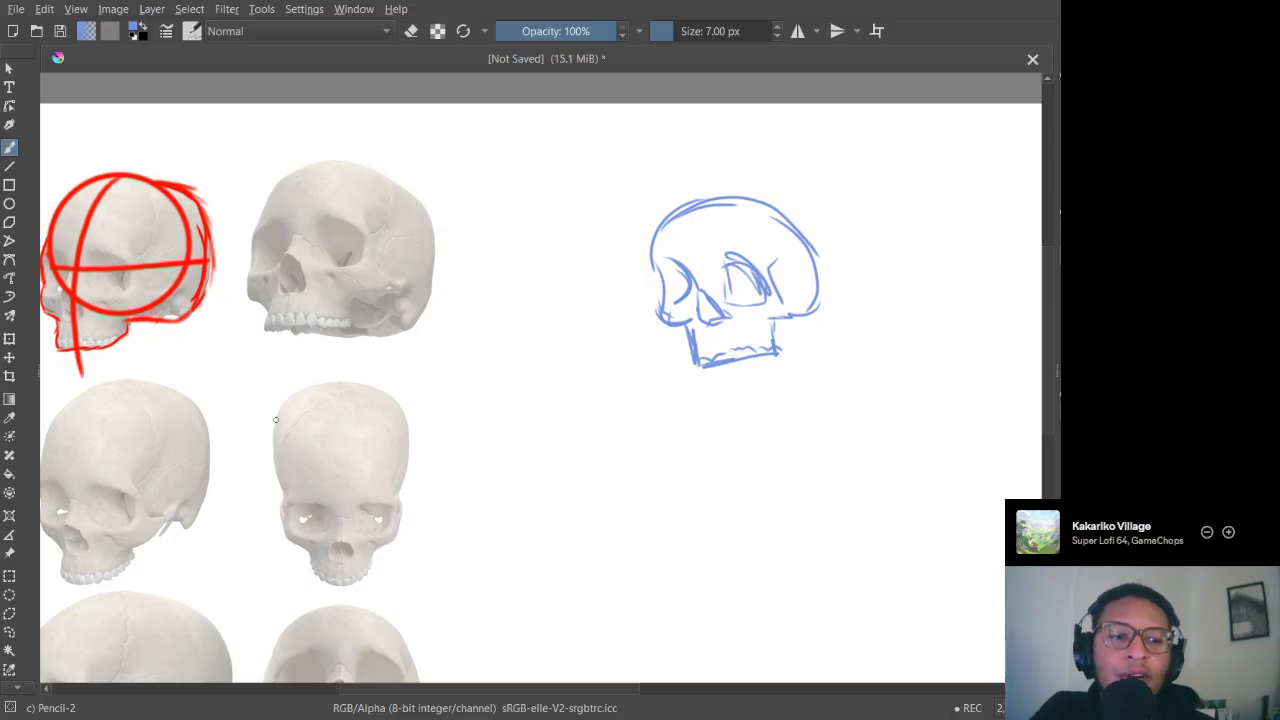
left_click(10, 358)
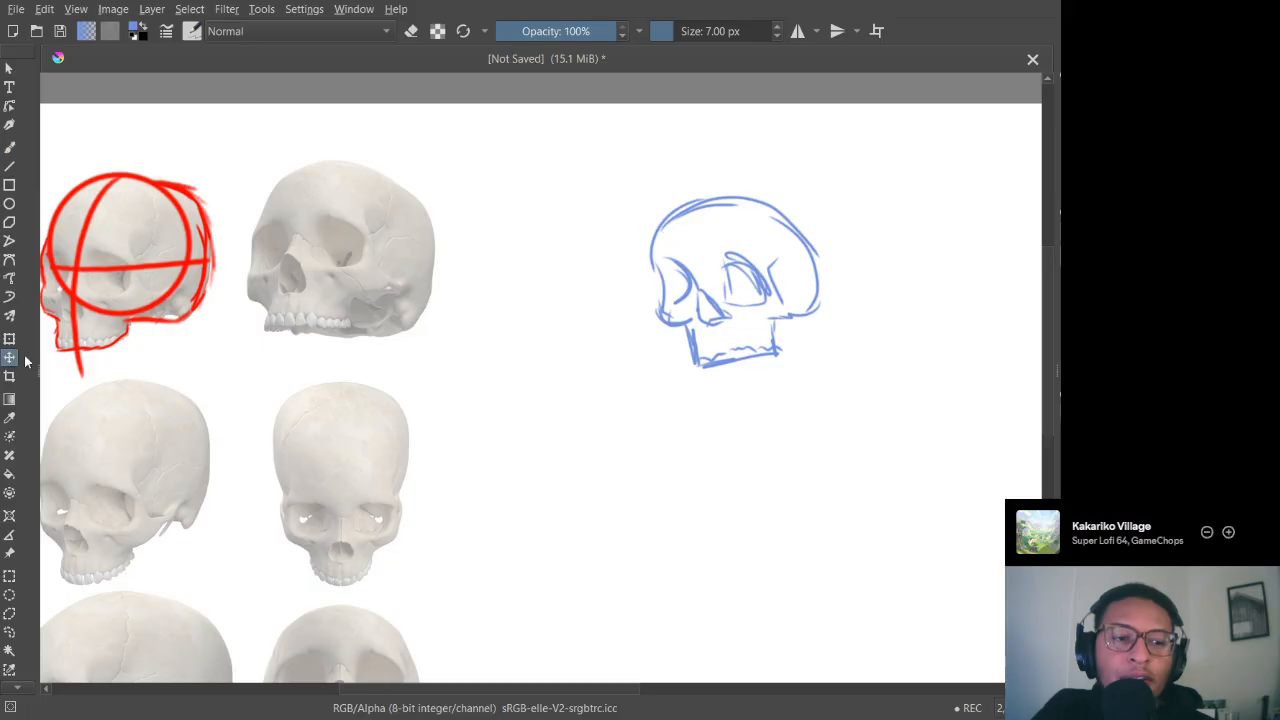
mouse_move(708, 312)
left_mouse_down()
mouse_move(551, 286)
mouse_move(586, 280)
left_mouse_up()
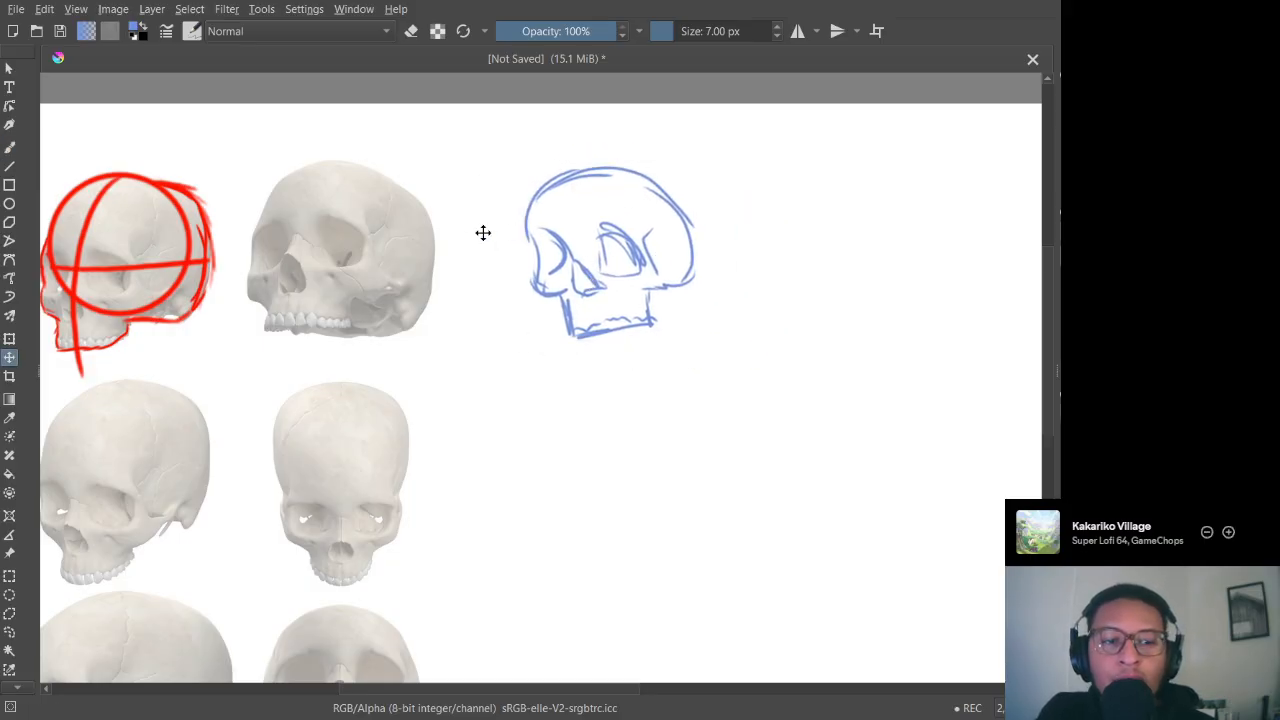
key("e")
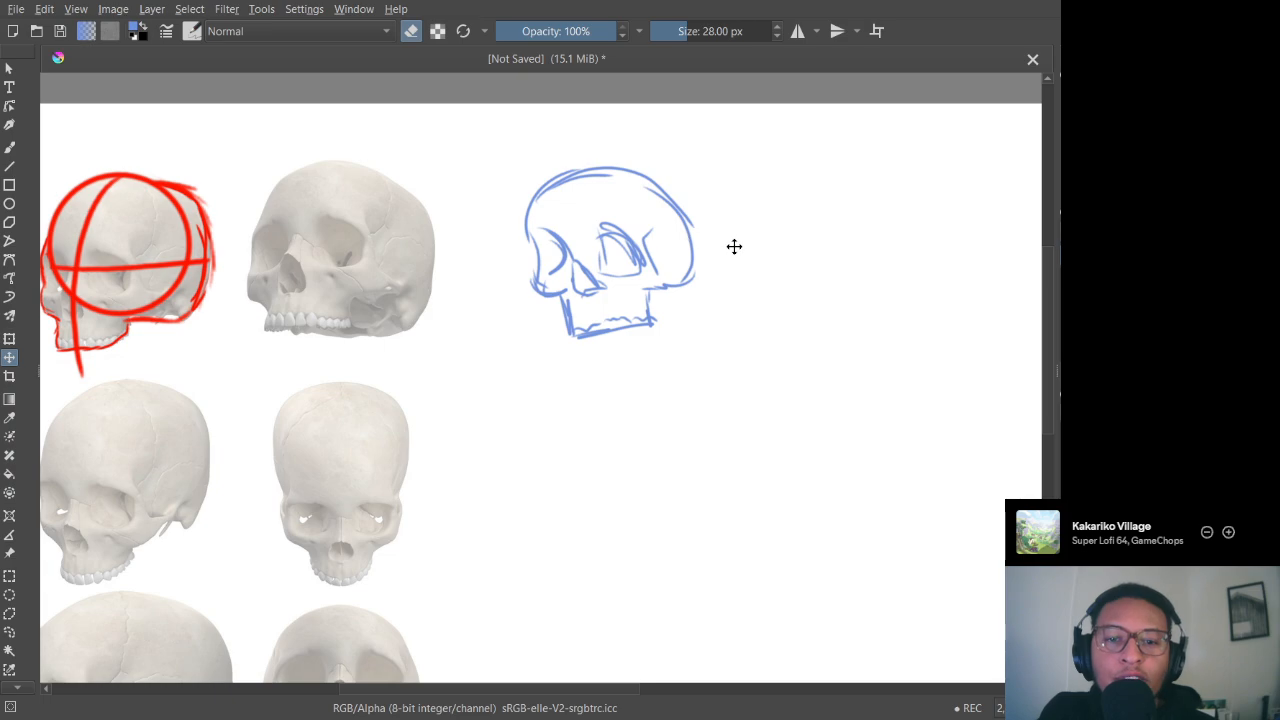
key("e")
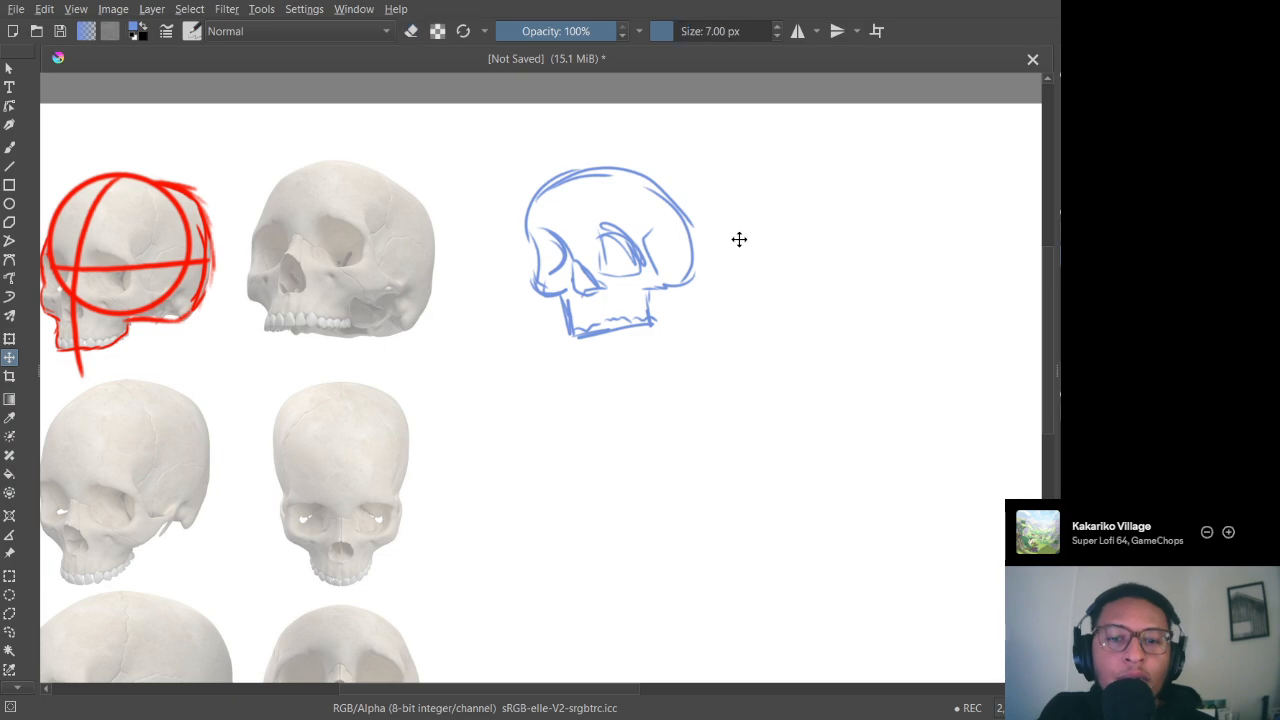
left_click(10, 148)
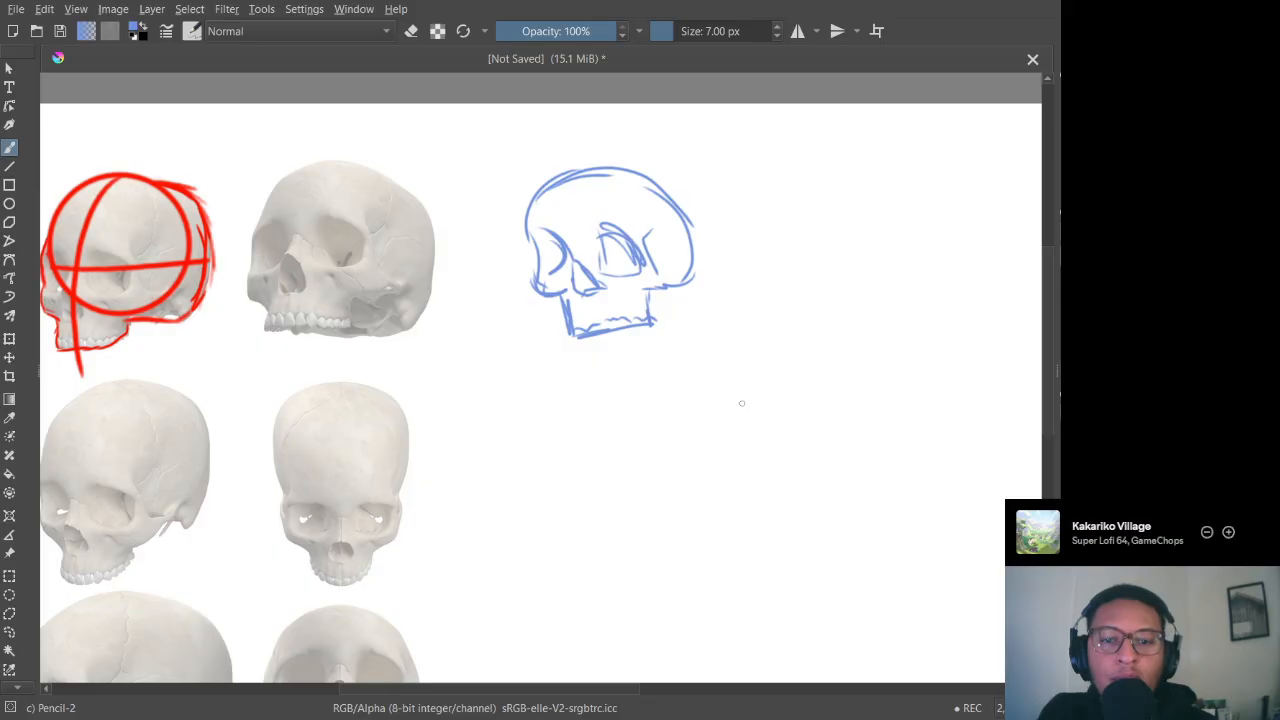
Step: Sketch a second three-quarter skull outline in blue beside the first, with the face contour, boxy upper jaw and rounded cranium
left_click_drag(568, 319, 622, 309)
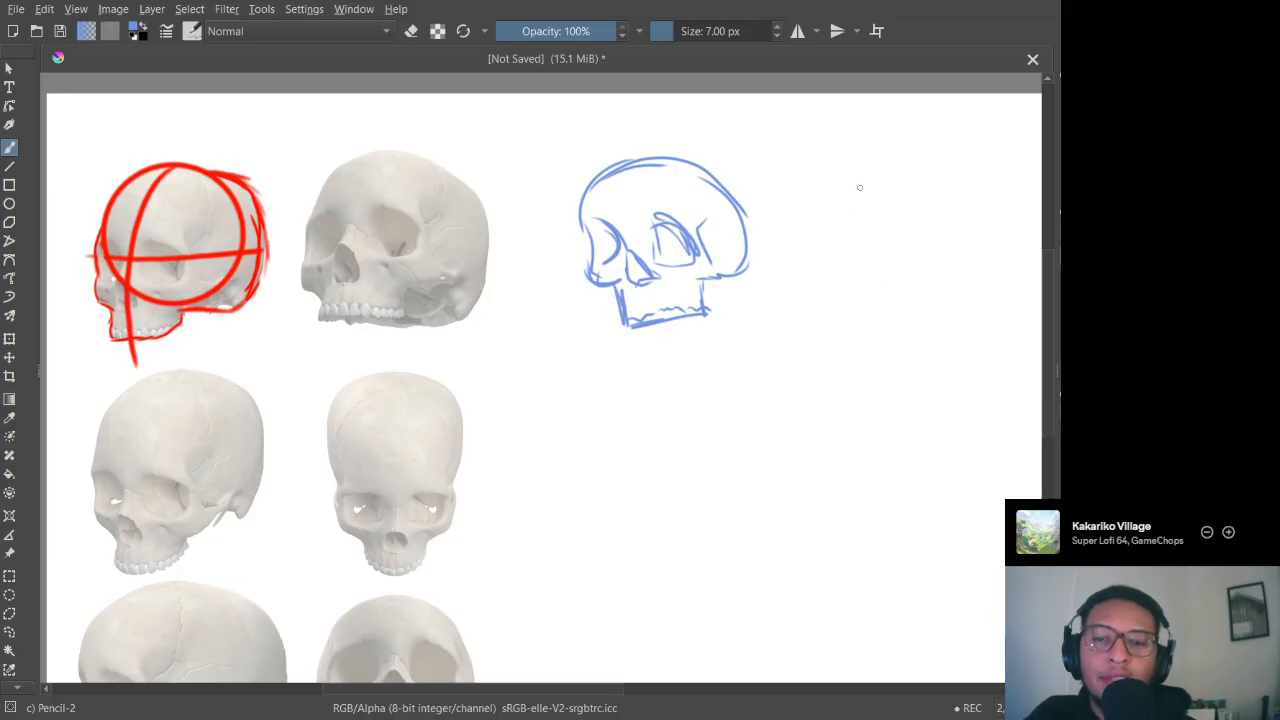
mouse_move(861, 188)
left_mouse_down()
mouse_move(851, 229)
mouse_move(859, 188)
mouse_move(915, 181)
left_mouse_up()
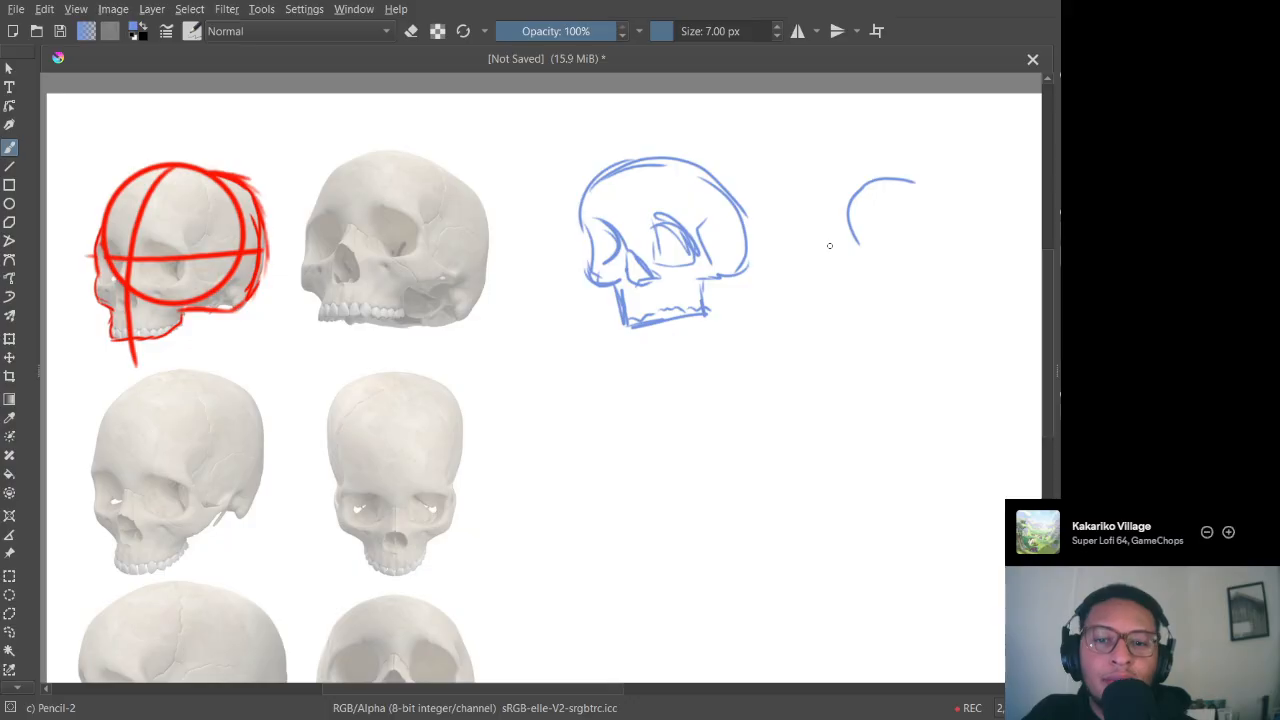
mouse_move(853, 231)
left_mouse_down()
mouse_move(870, 297)
mouse_move(862, 286)
left_mouse_up()
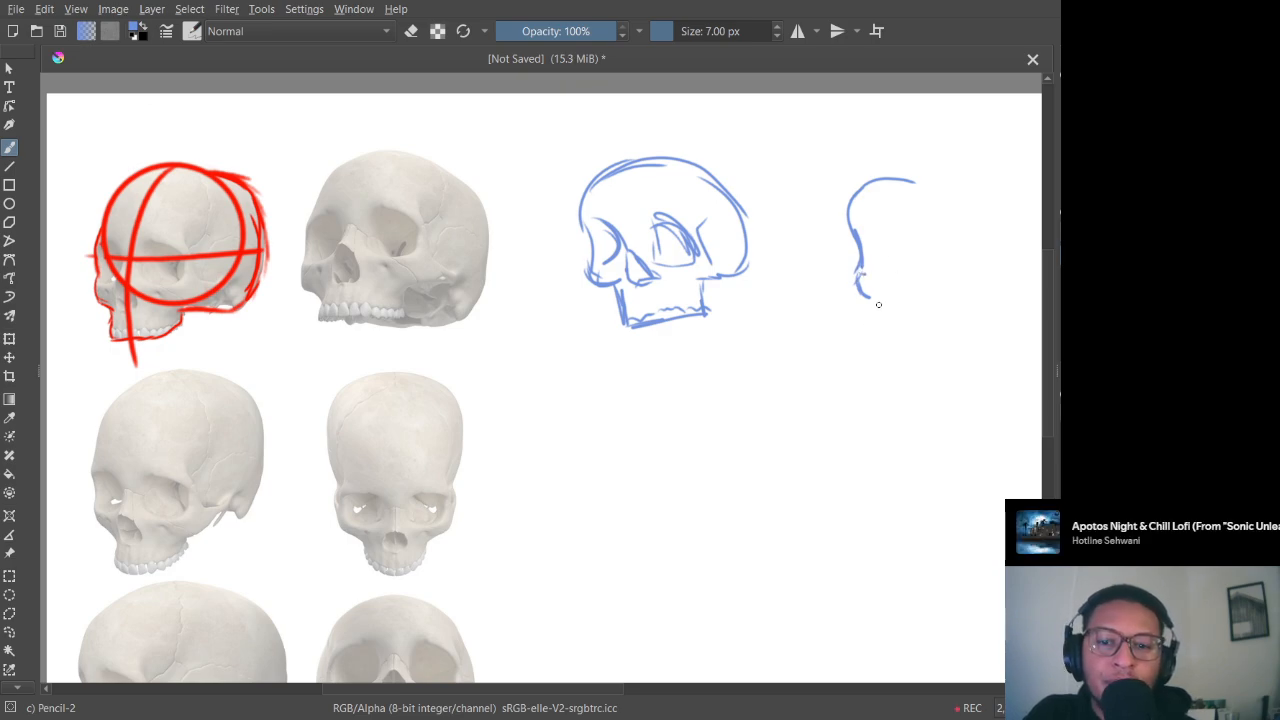
mouse_move(873, 305)
left_mouse_down()
mouse_move(872, 328)
mouse_move(871, 290)
mouse_move(872, 335)
mouse_move(902, 333)
left_mouse_up()
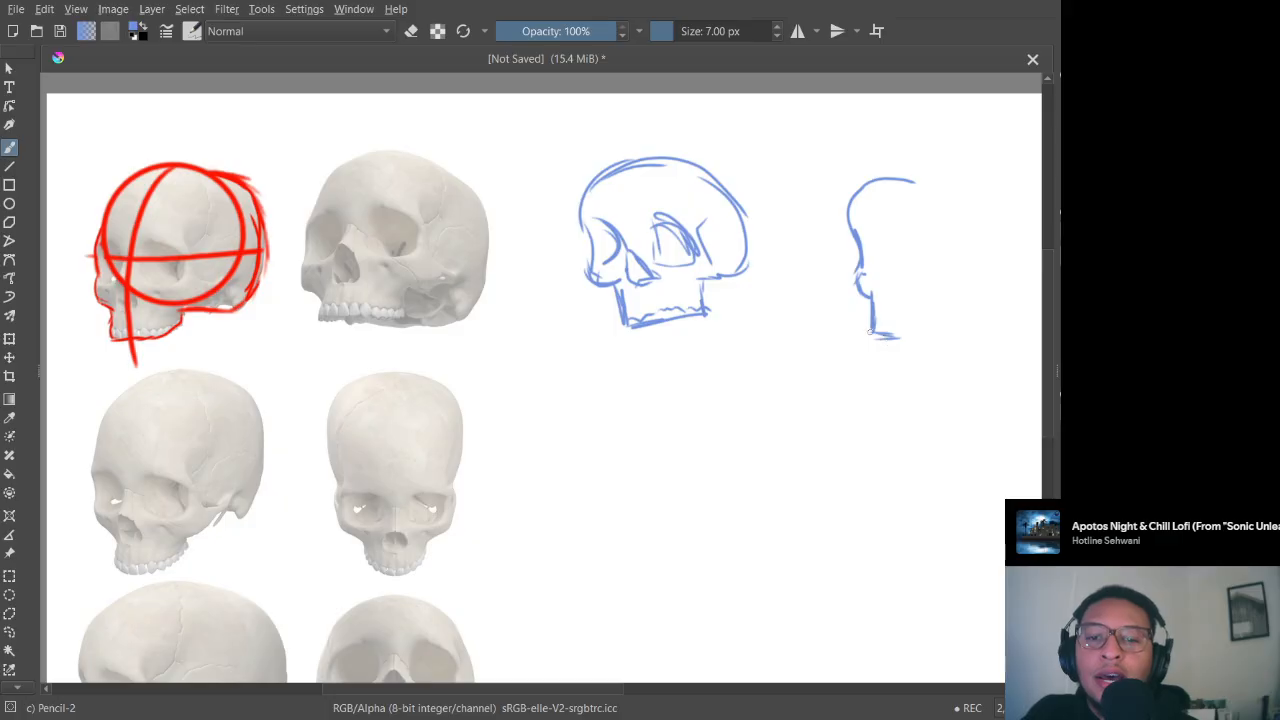
mouse_move(871, 335)
left_mouse_down()
mouse_move(951, 334)
mouse_move(954, 318)
mouse_move(955, 334)
mouse_move(954, 310)
left_mouse_up()
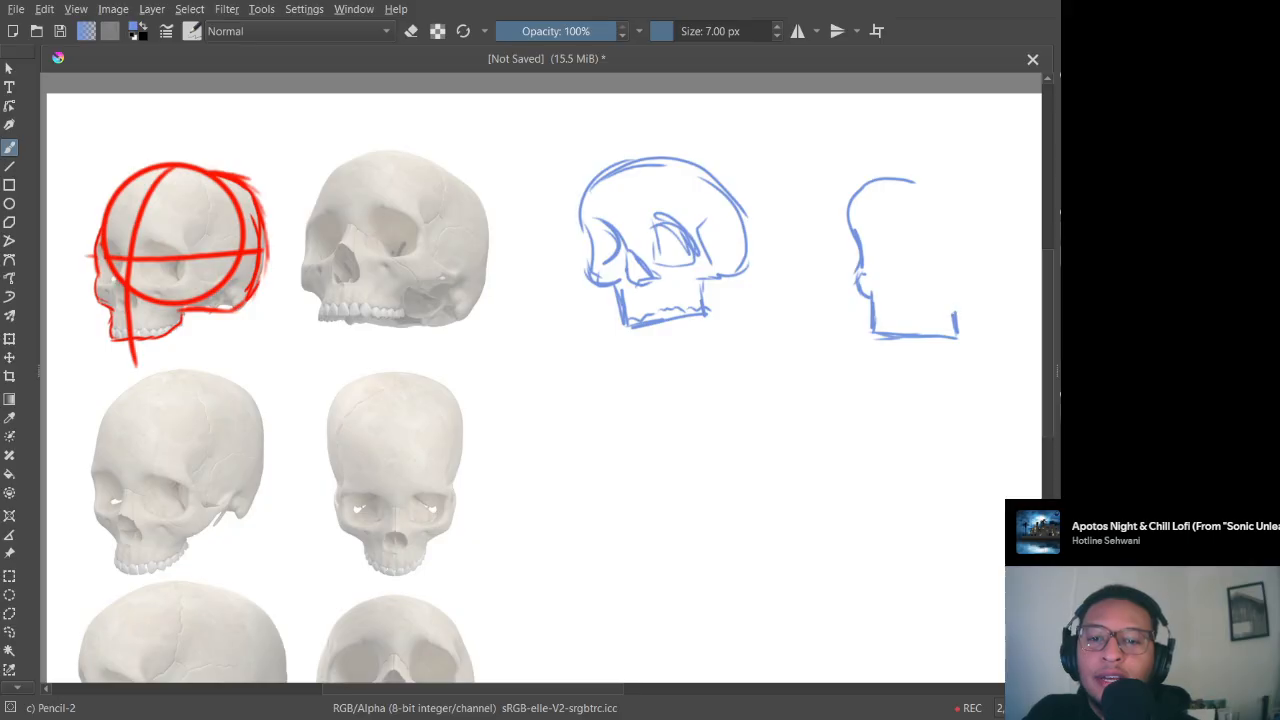
mouse_move(851, 194)
left_mouse_down()
mouse_move(906, 165)
mouse_move(948, 171)
left_mouse_up()
mouse_move(861, 182)
left_mouse_down()
mouse_move(942, 172)
mouse_move(979, 190)
mouse_move(997, 238)
left_mouse_up()
mouse_move(980, 185)
left_mouse_down()
mouse_move(1002, 256)
mouse_move(986, 287)
mouse_move(962, 275)
left_mouse_up()
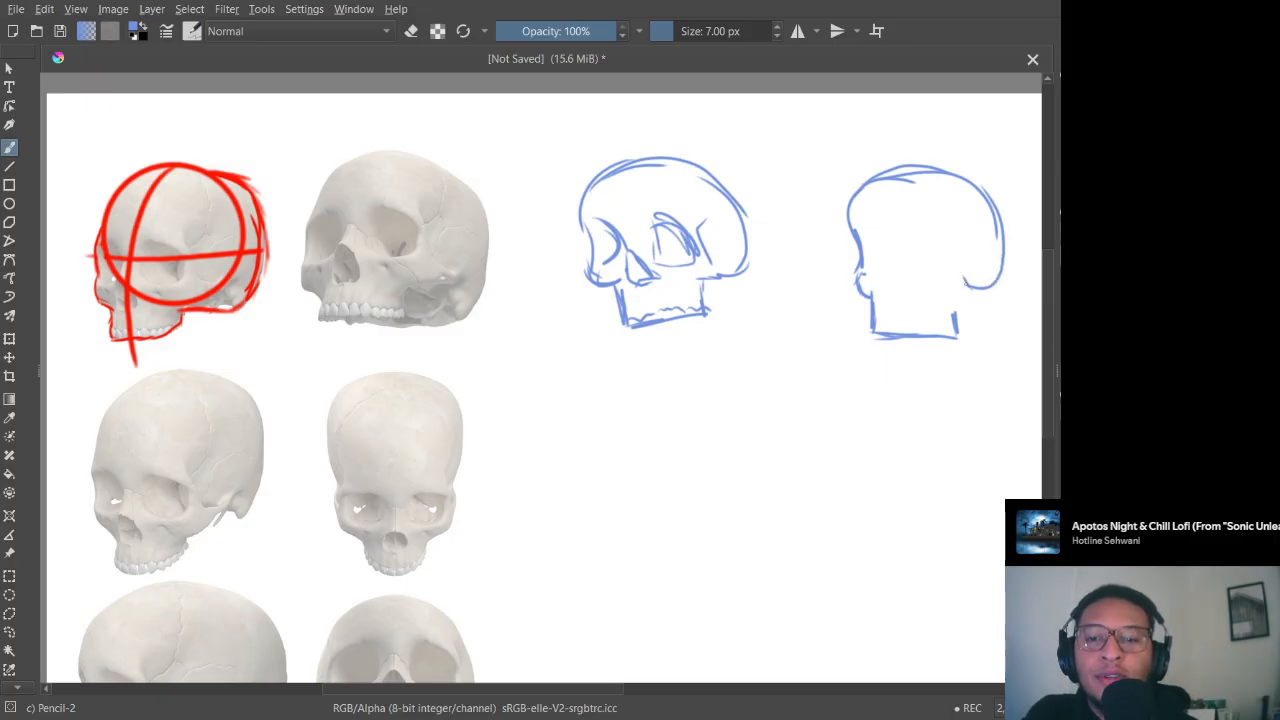
mouse_move(963, 287)
left_mouse_down()
mouse_move(952, 306)
mouse_move(972, 286)
left_mouse_up()
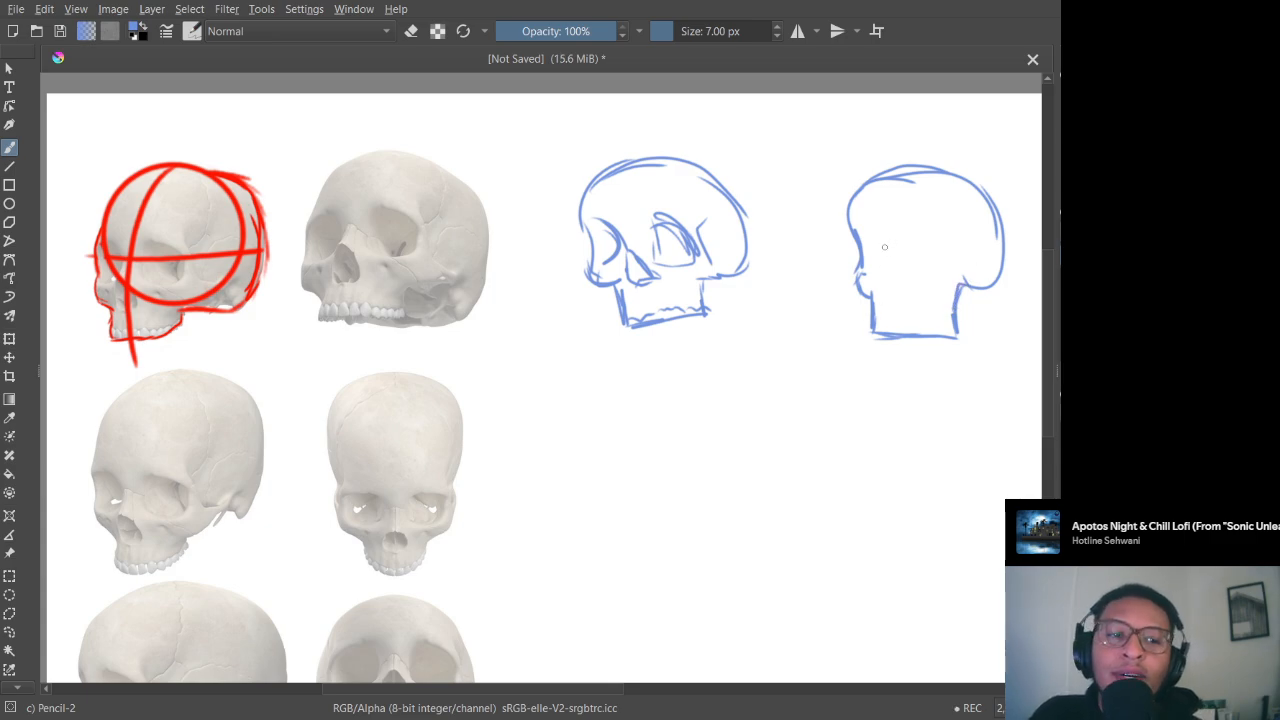
Step: Add both eye sockets, the triangular nose cavity and the scalloped tooth line to the second blue skull
mouse_move(867, 224)
left_mouse_down()
mouse_move(893, 258)
mouse_move(883, 280)
left_mouse_up()
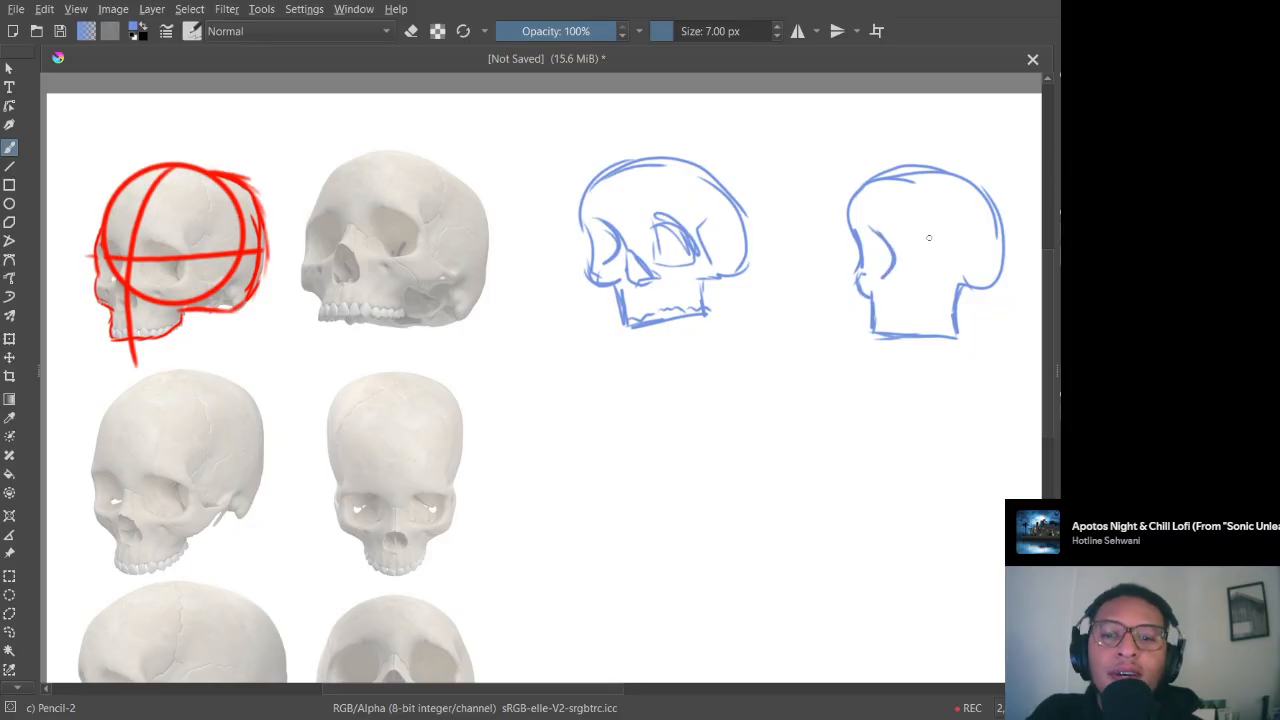
mouse_move(920, 243)
left_mouse_down()
mouse_move(917, 267)
mouse_move(940, 245)
mouse_move(925, 277)
mouse_move(946, 262)
mouse_move(934, 230)
mouse_move(930, 275)
mouse_move(902, 282)
mouse_move(913, 293)
mouse_move(899, 292)
mouse_move(898, 326)
mouse_move(954, 325)
left_mouse_up()
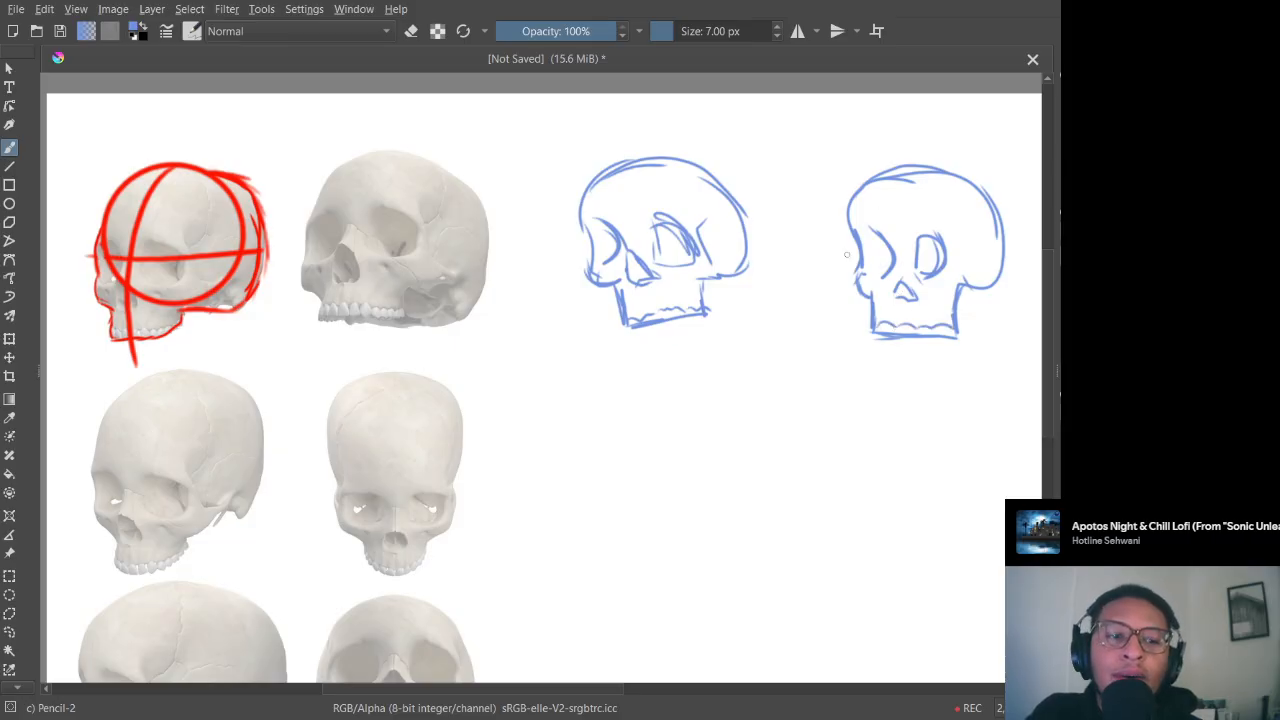
mouse_move(874, 244)
left_mouse_down()
mouse_move(882, 266)
mouse_move(880, 250)
left_mouse_up()
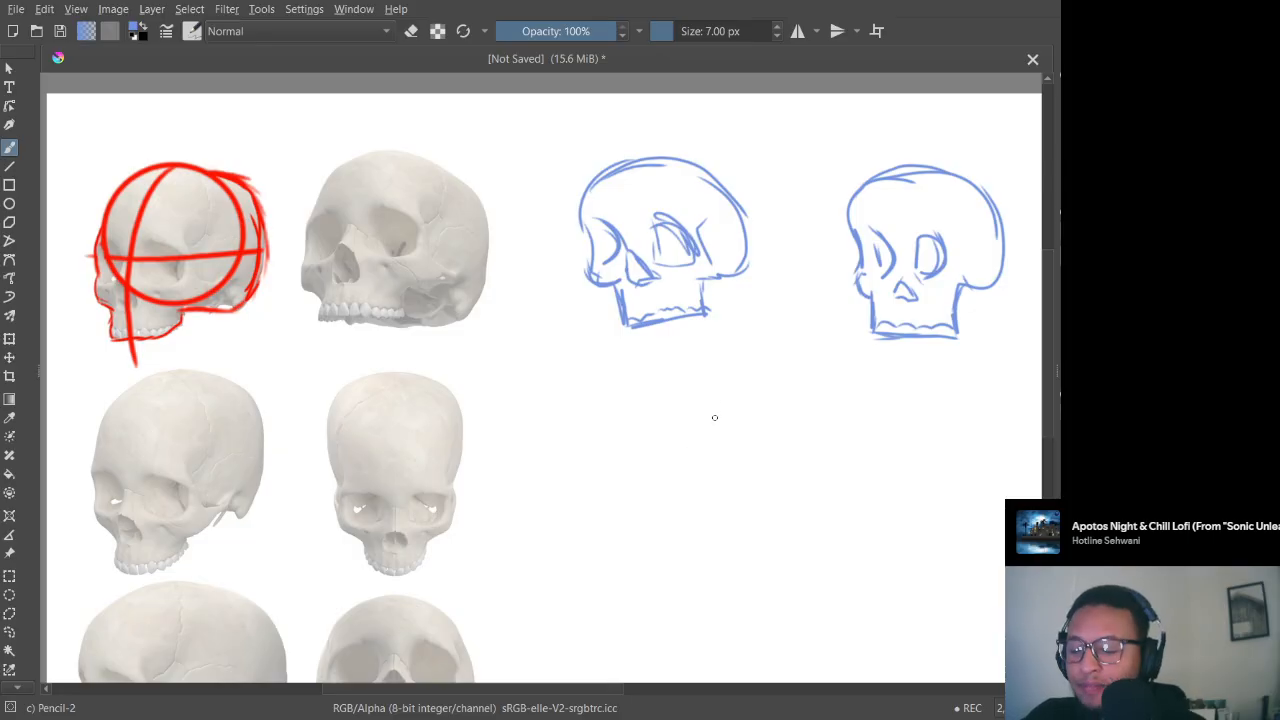
Step: Draw a vertical line below the blue skulls with a four-sided plane on each side narrowing toward it
mouse_move(608, 351)
left_mouse_down()
mouse_move(617, 327)
mouse_move(609, 346)
left_mouse_up()
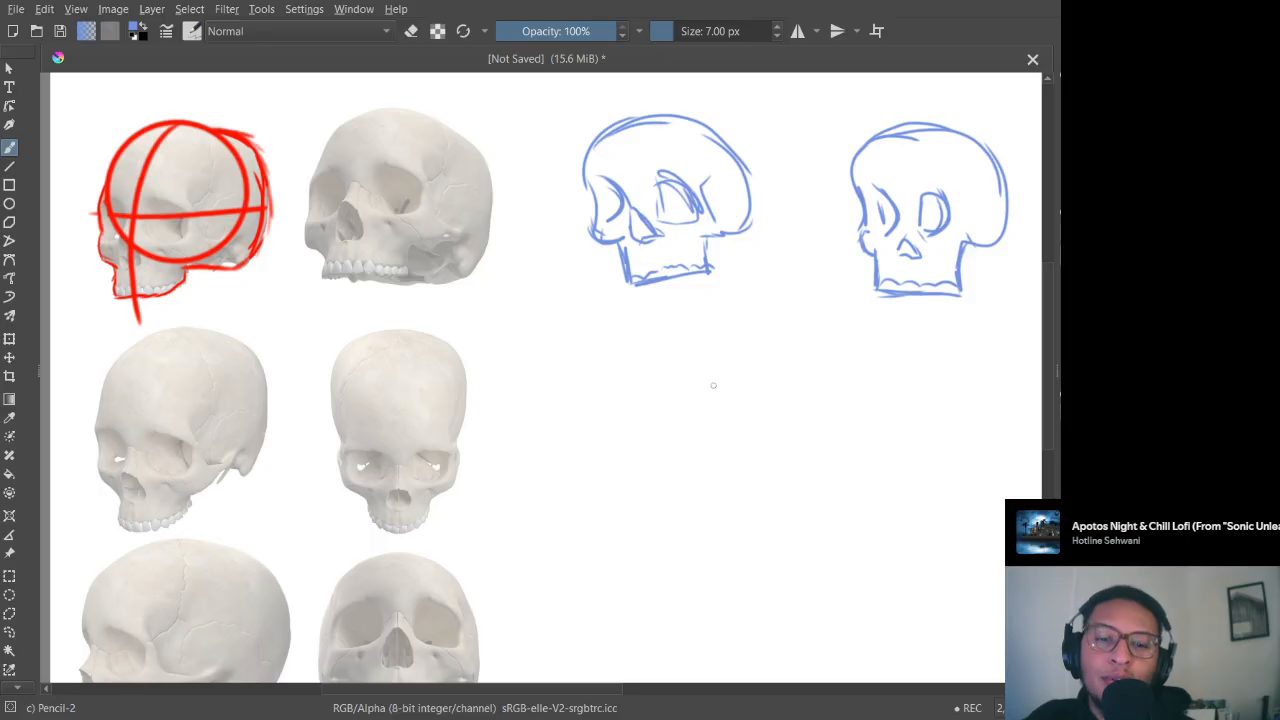
left_click_drag(756, 324, 763, 514)
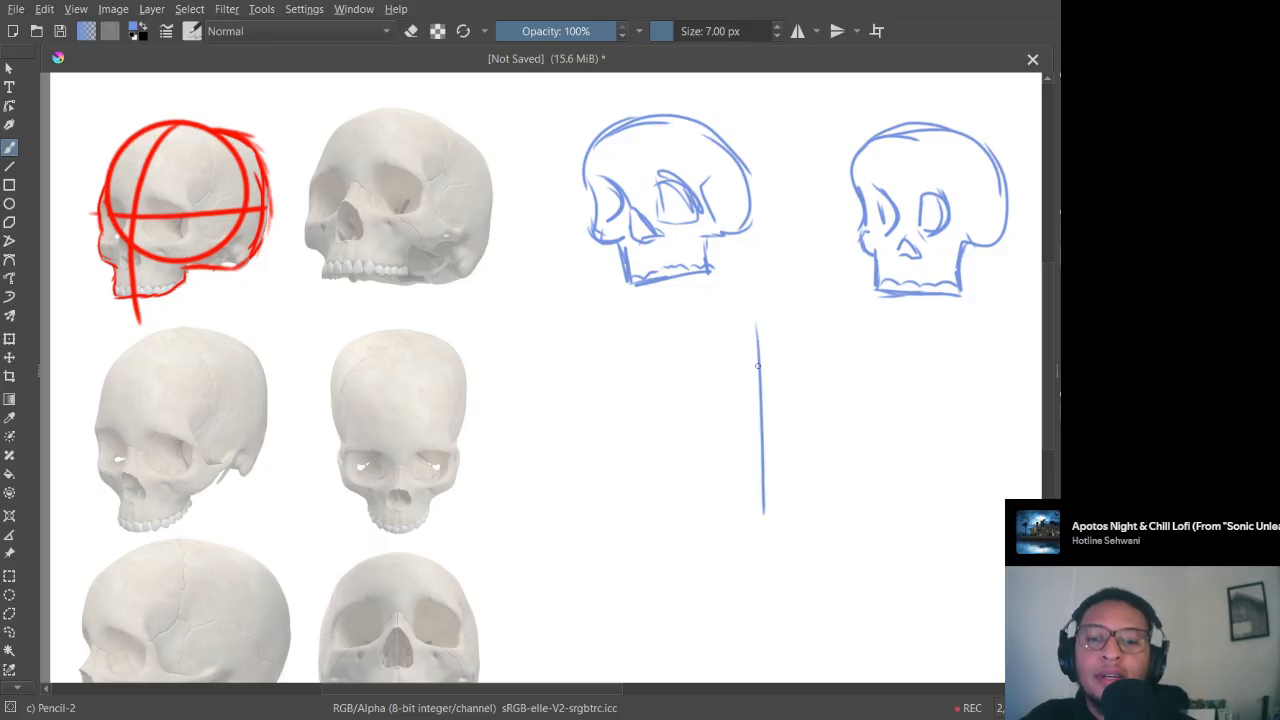
mouse_move(758, 368)
left_mouse_down()
mouse_move(616, 355)
mouse_move(626, 518)
mouse_move(770, 419)
left_mouse_up()
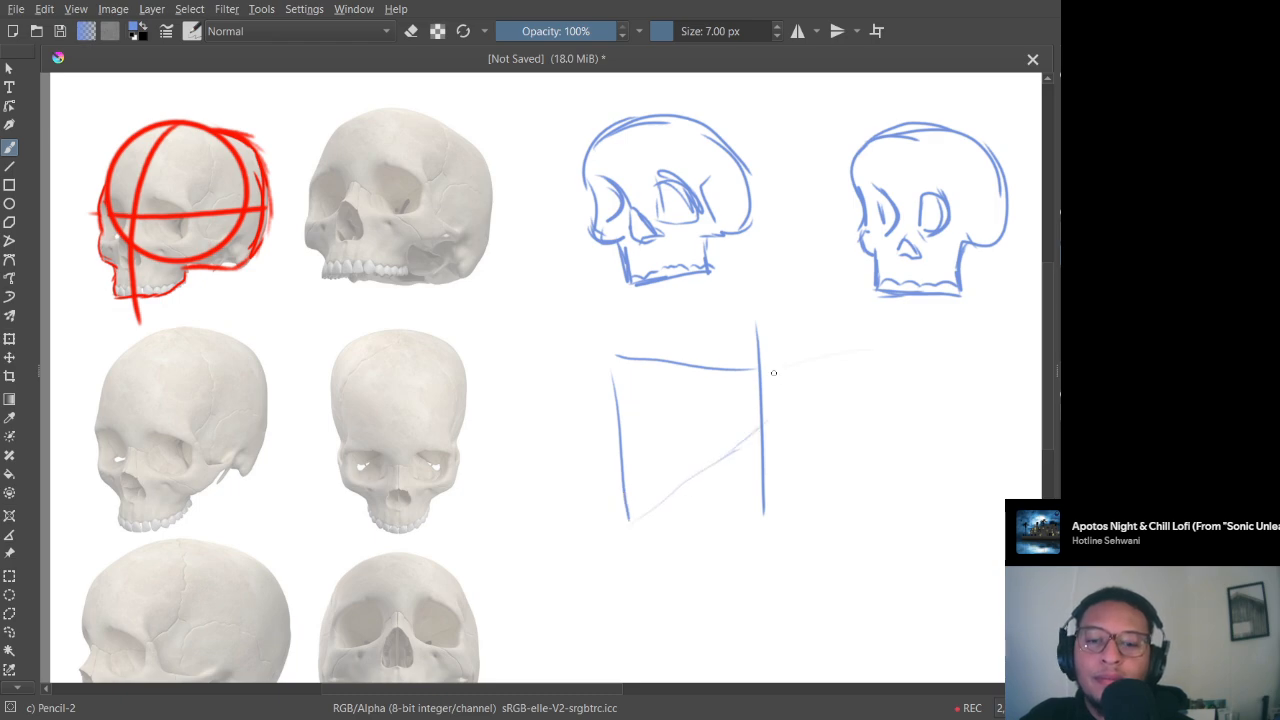
mouse_move(767, 367)
left_mouse_down()
mouse_move(861, 330)
mouse_move(877, 438)
left_mouse_up()
left_click_drag(872, 376, 886, 481)
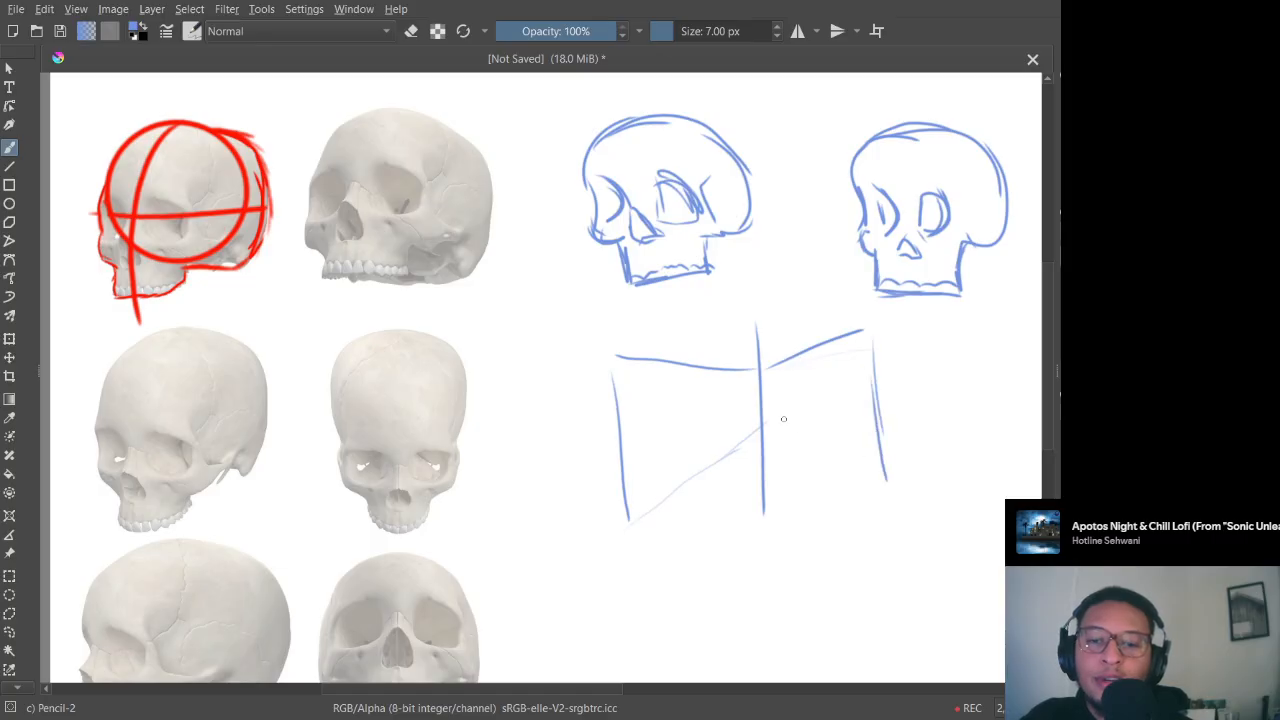
mouse_move(766, 432)
left_mouse_down()
mouse_move(872, 493)
mouse_move(886, 458)
left_mouse_up()
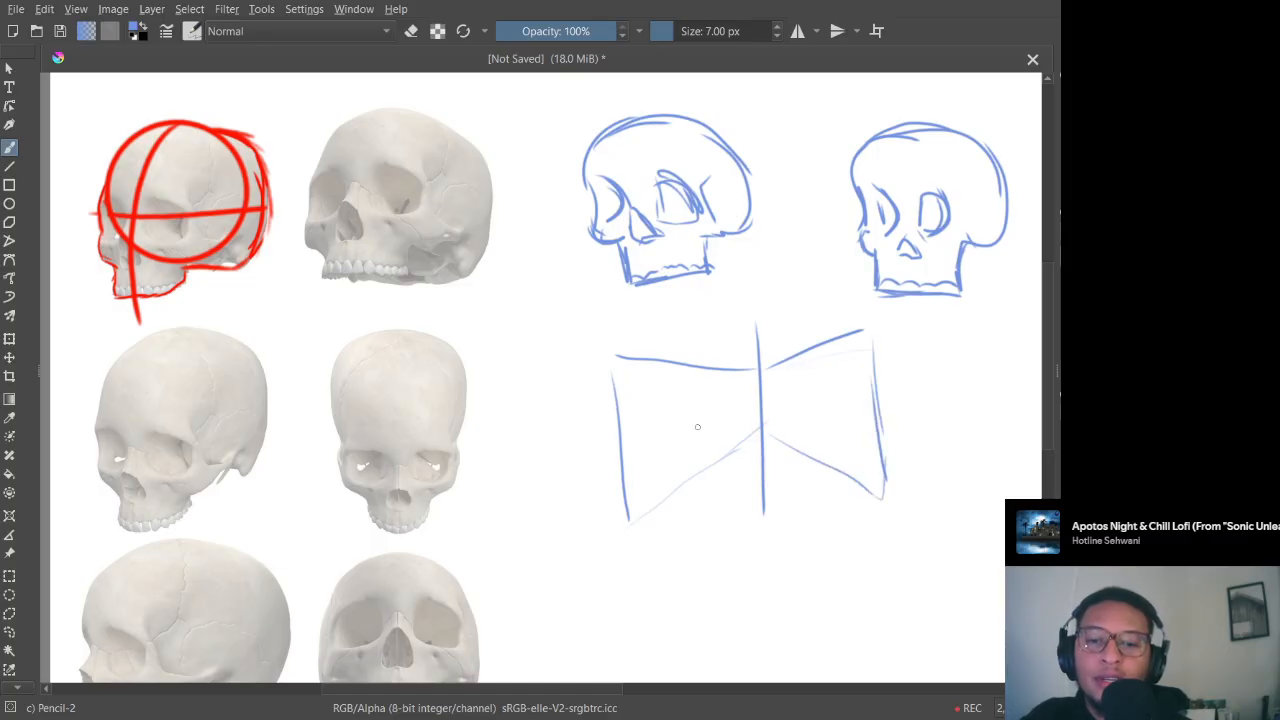
Step: Draw two lines across the top of the paired planes and one across the bottom to close them into a wide box
left_click_drag(613, 357, 795, 322)
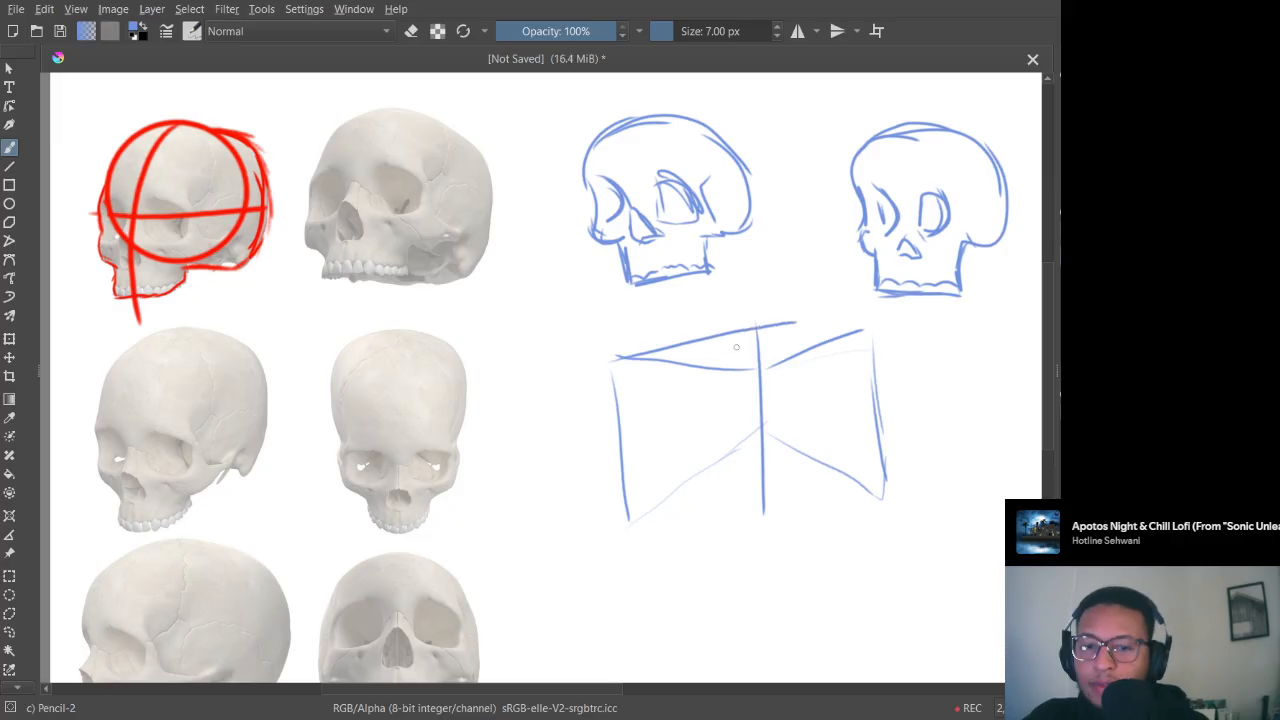
key("ctrl+z")
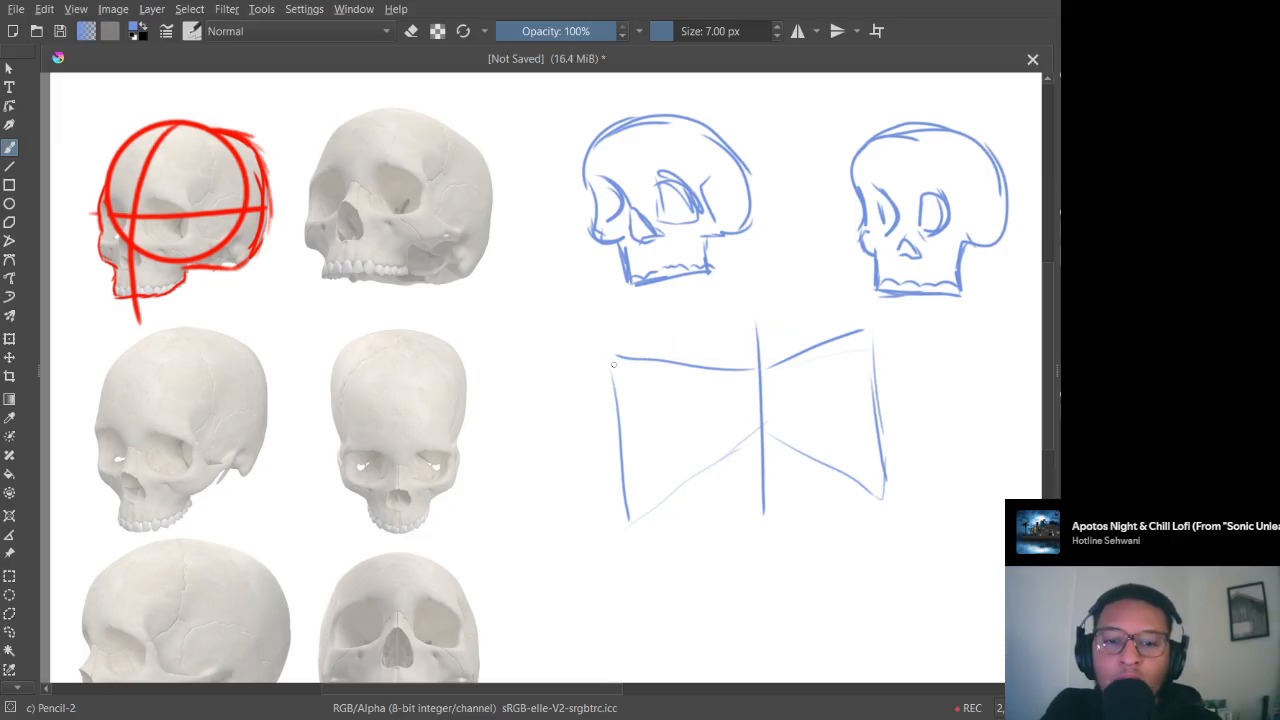
left_click_drag(626, 365, 848, 352)
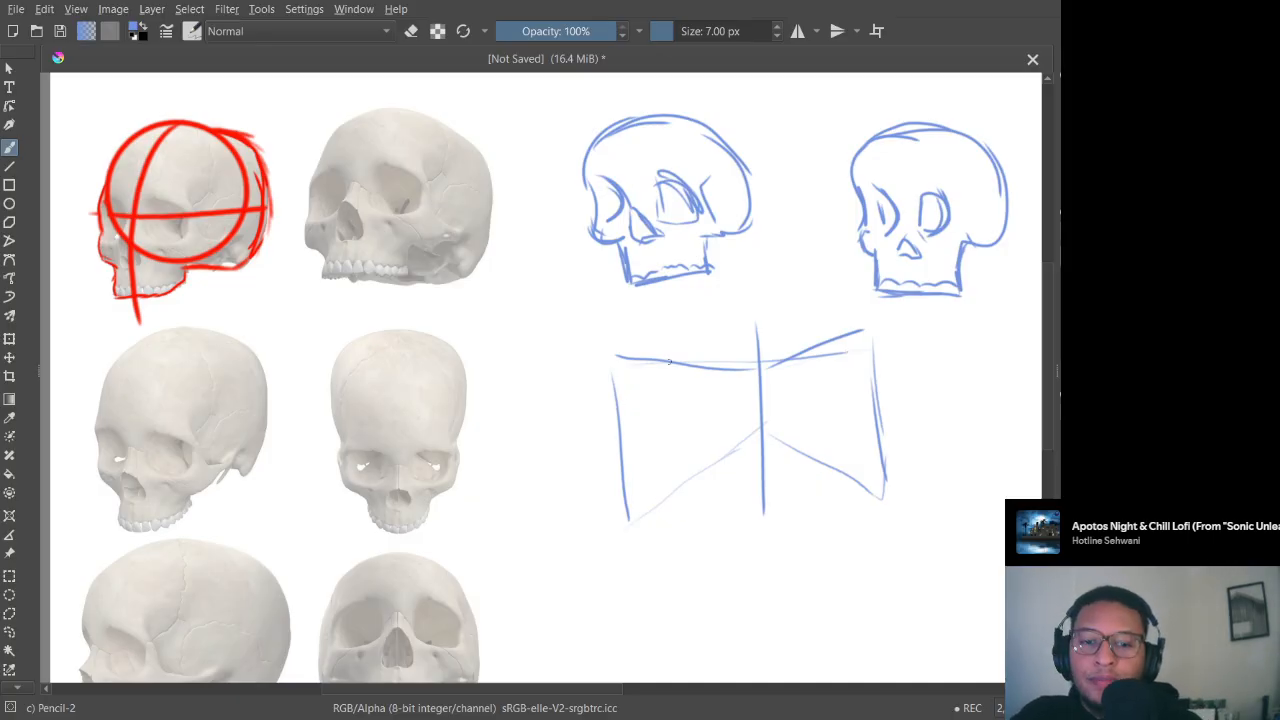
left_click_drag(602, 369, 860, 375)
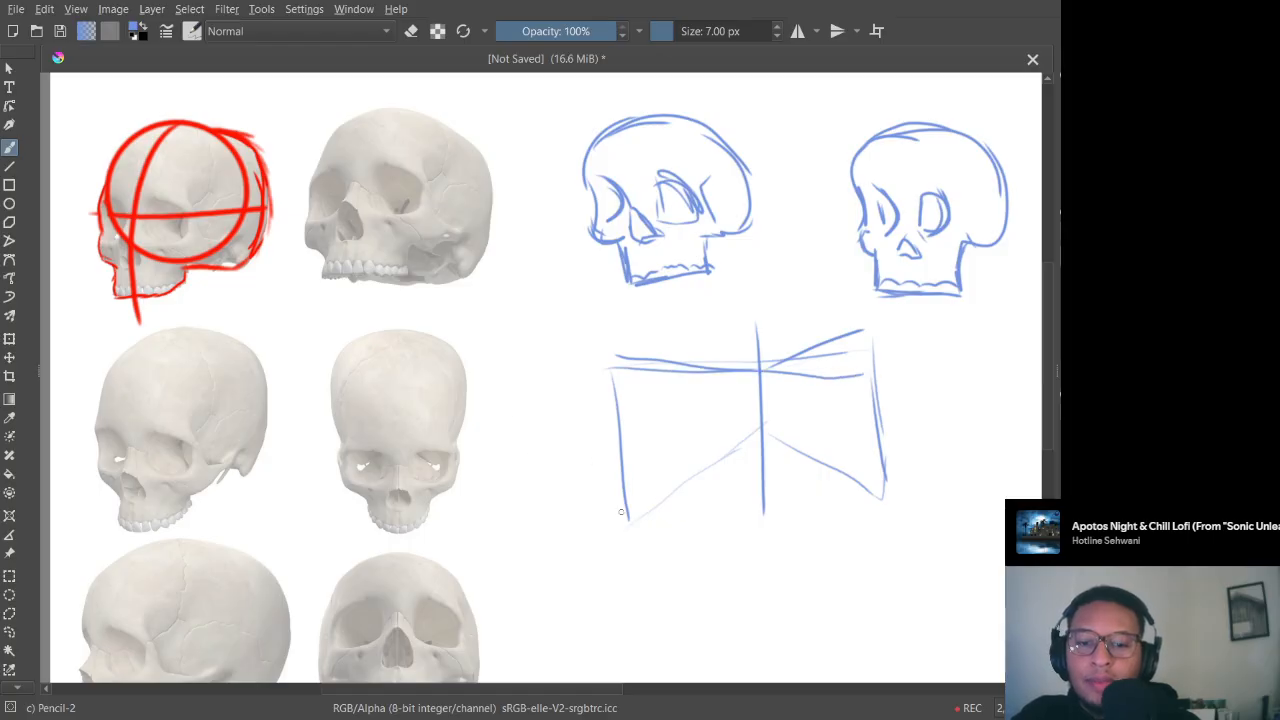
left_click_drag(626, 518, 868, 530)
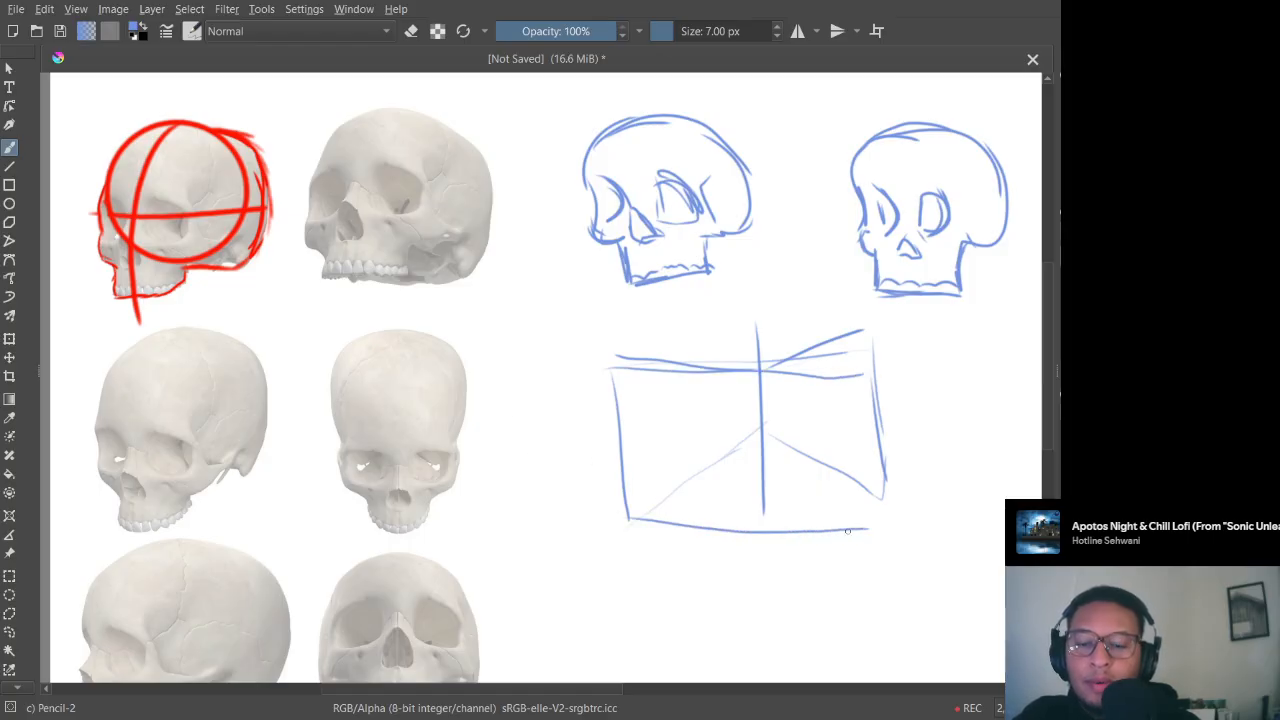
key("ctrl+z")
left_click_drag(643, 511, 895, 522)
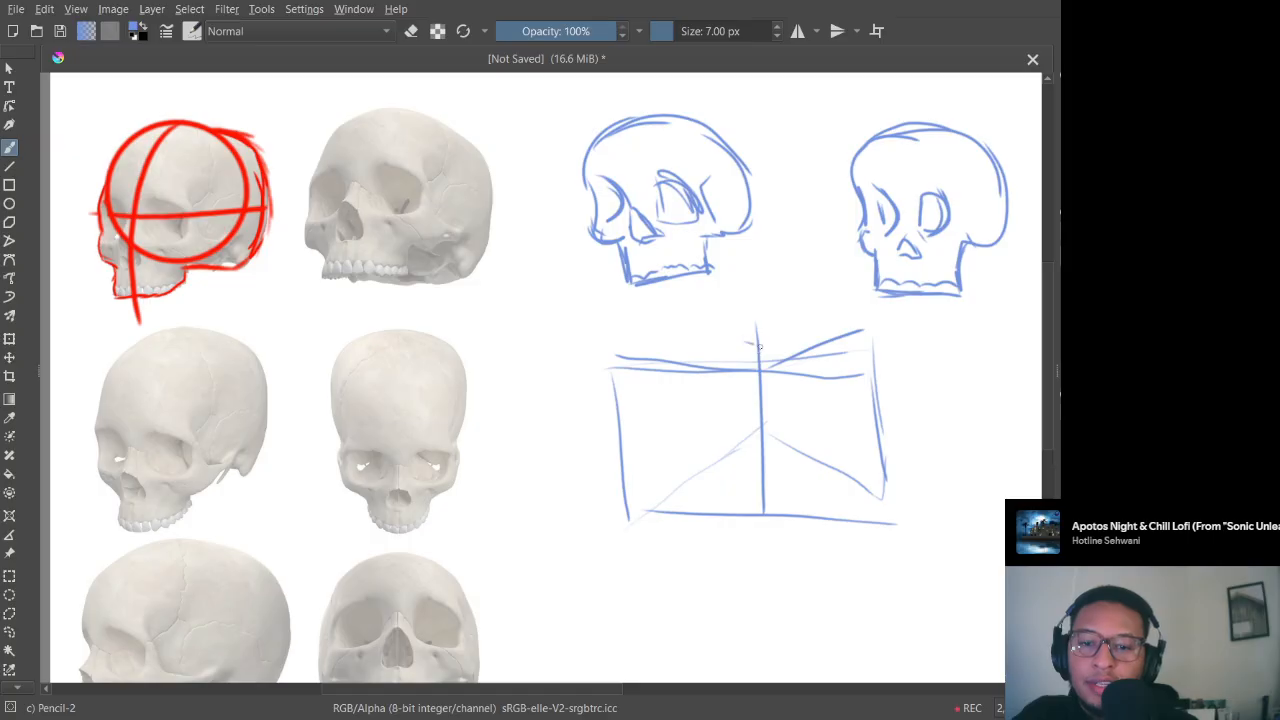
Step: Sketch a small rectangle around the upper part of the centre line, hatching its left side
mouse_move(758, 350)
left_mouse_down()
mouse_move(788, 356)
mouse_move(750, 349)
mouse_move(727, 370)
mouse_move(718, 412)
left_mouse_up()
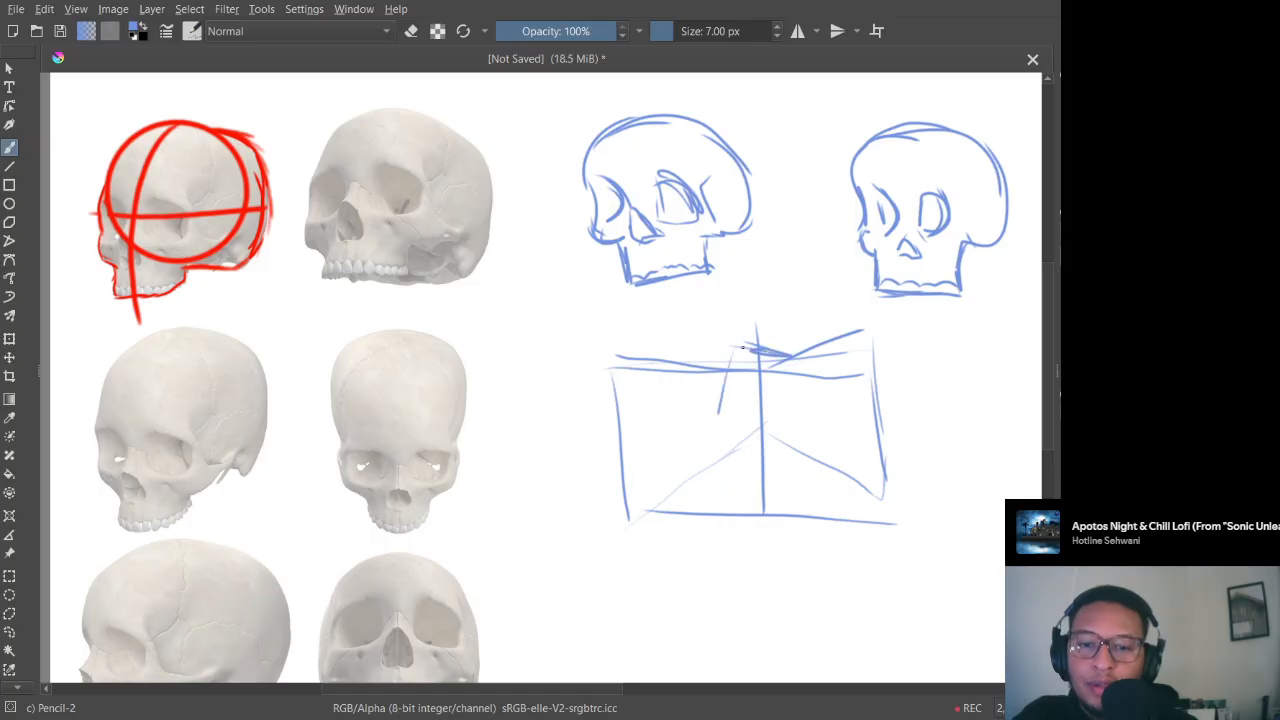
left_click_drag(742, 347, 722, 436)
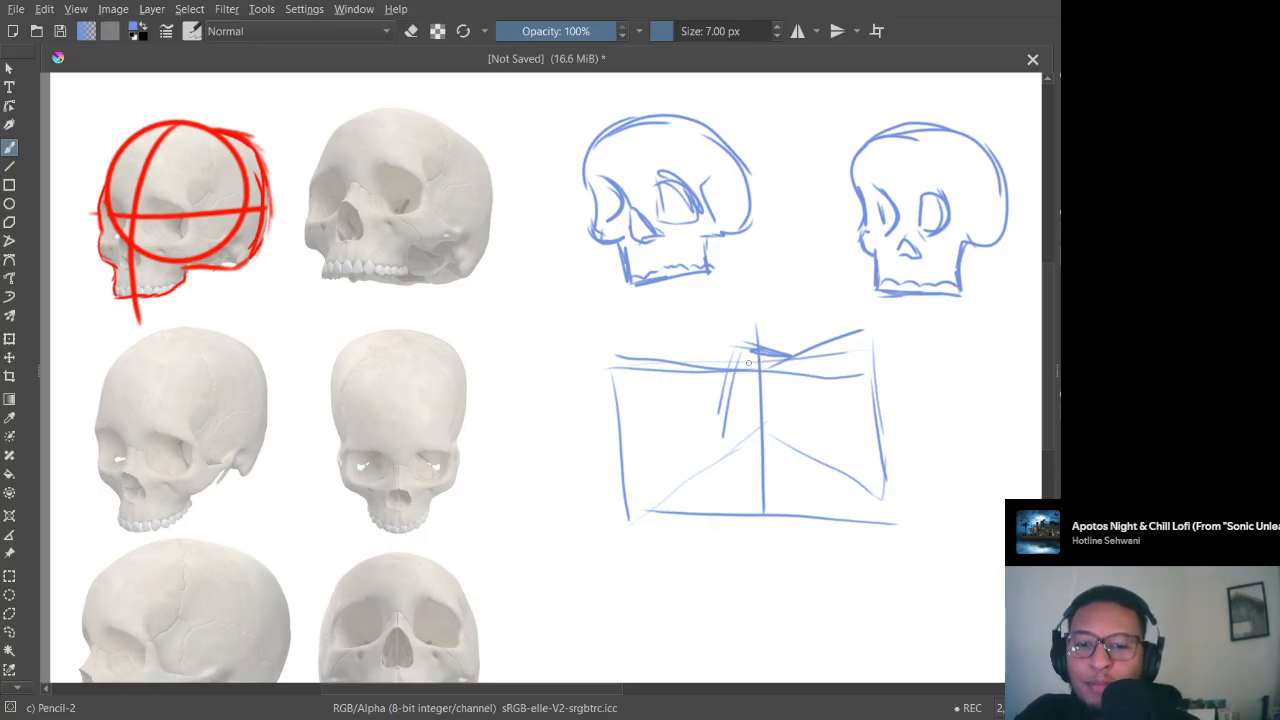
left_click_drag(740, 372, 749, 417)
mouse_move(745, 346)
left_mouse_down()
mouse_move(735, 423)
mouse_move(744, 362)
left_mouse_up()
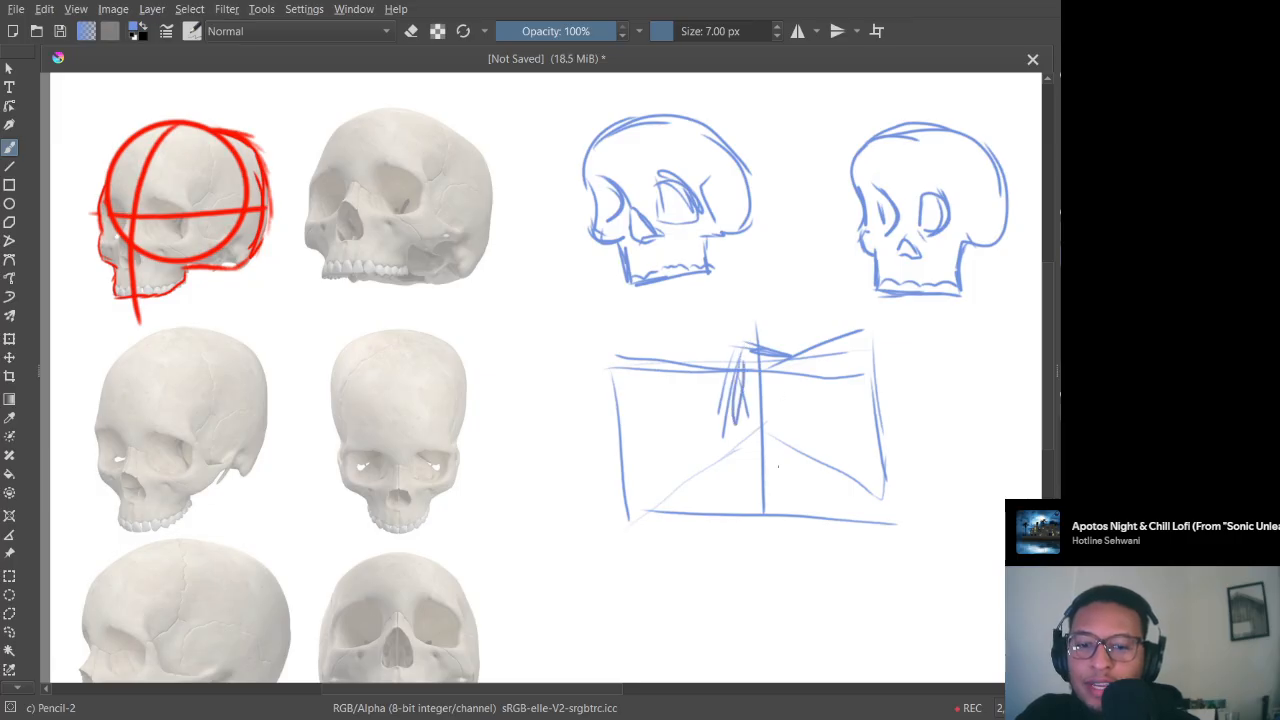
mouse_move(742, 434)
left_mouse_down()
mouse_move(799, 427)
mouse_move(791, 362)
left_mouse_up()
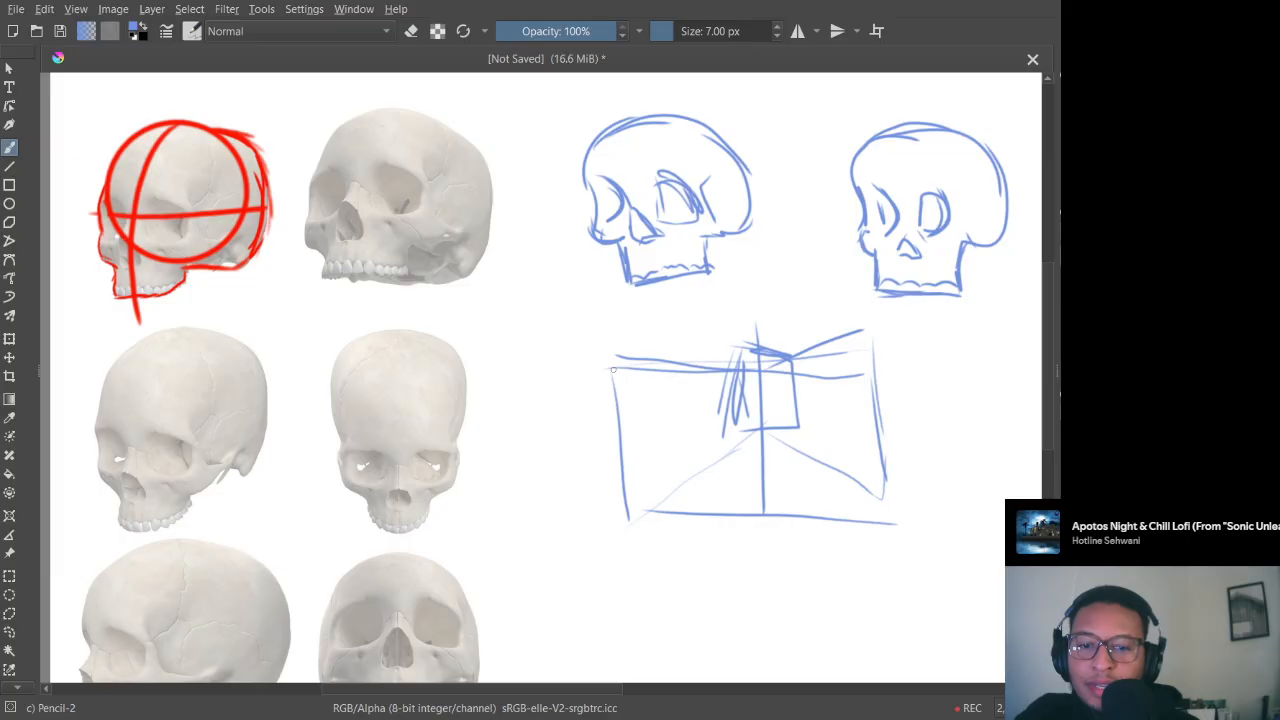
Step: Connect the small rectangle's corners to the corners of the large box with perspective edges
left_click_drag(616, 369, 734, 367)
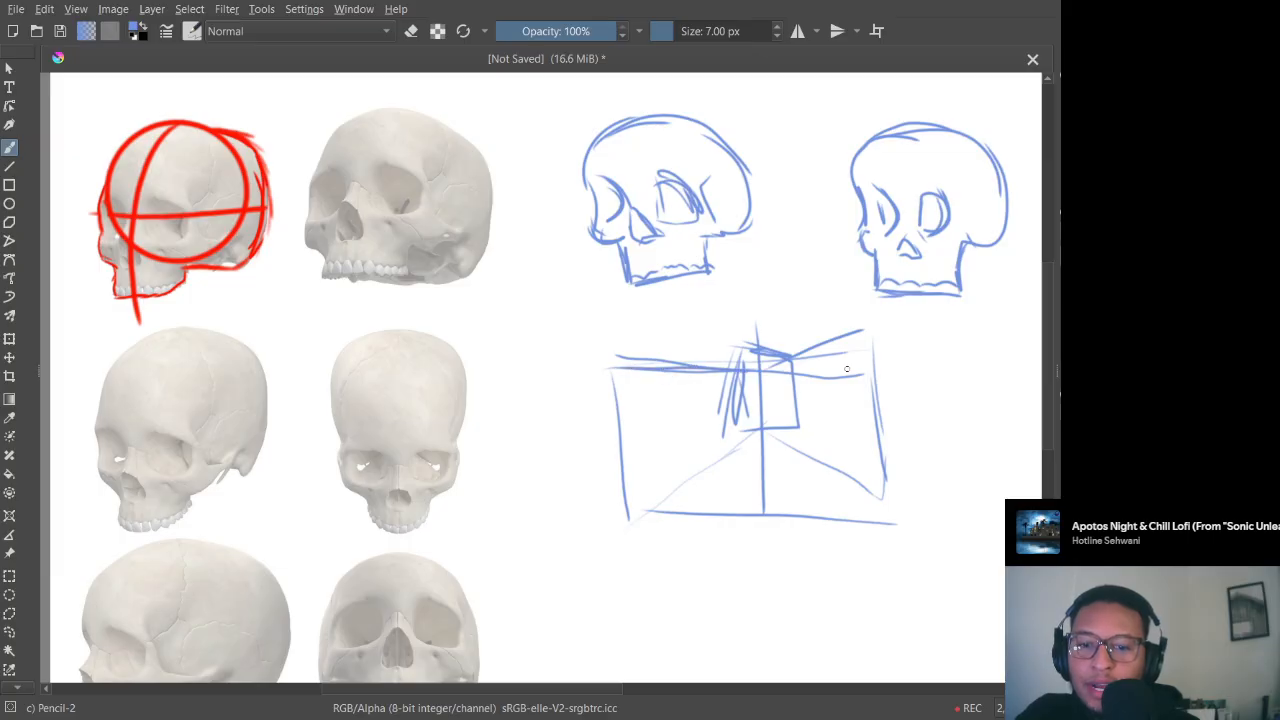
left_click_drag(873, 346, 793, 357)
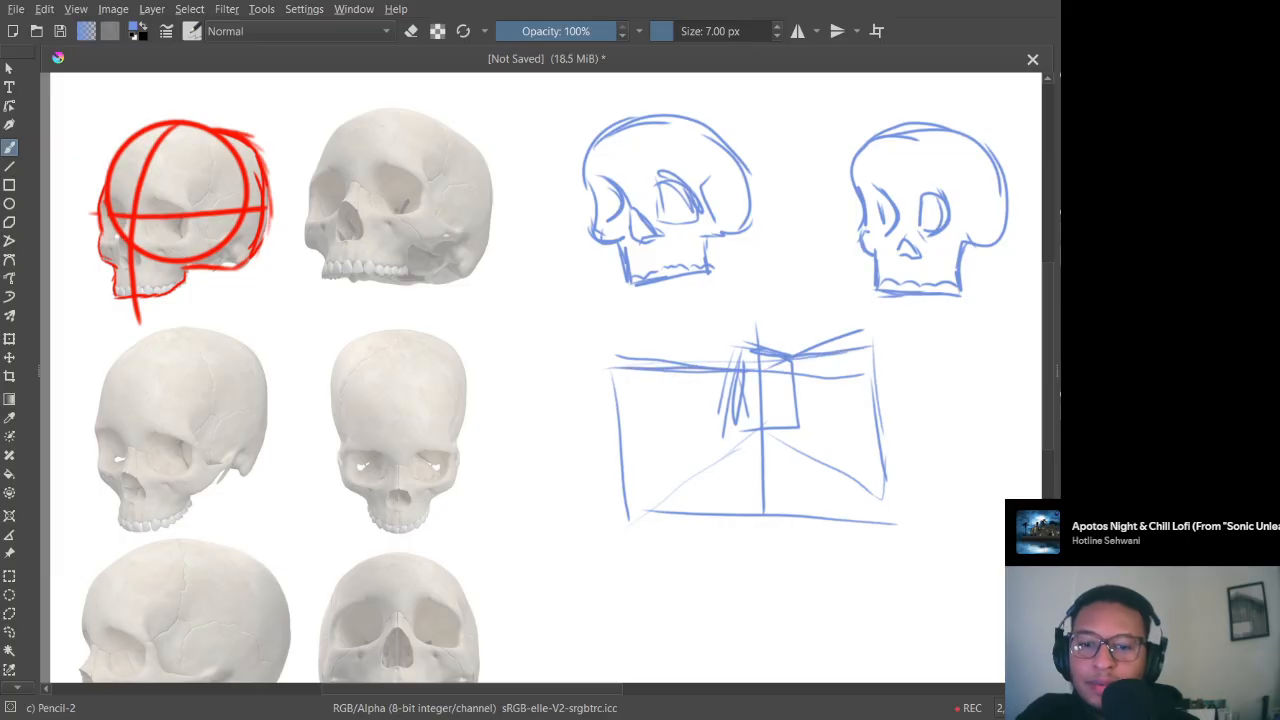
left_click_drag(798, 428, 900, 526)
left_click_drag(738, 432, 648, 497)
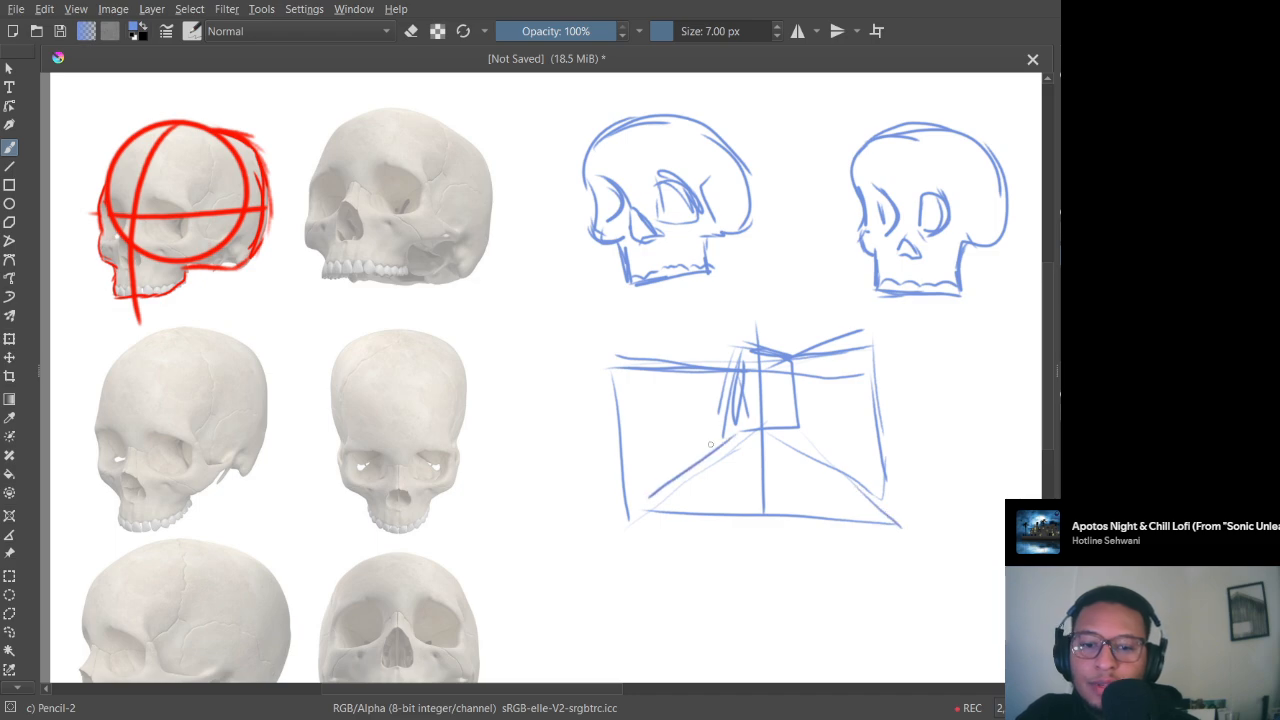
Step: Sketch a small open shape inside the box's left plane and peaked perspective lines above its top edge
mouse_move(664, 389)
left_mouse_down()
mouse_move(663, 439)
mouse_move(680, 398)
mouse_move(710, 455)
mouse_move(699, 479)
mouse_move(666, 460)
mouse_move(699, 447)
left_mouse_up()
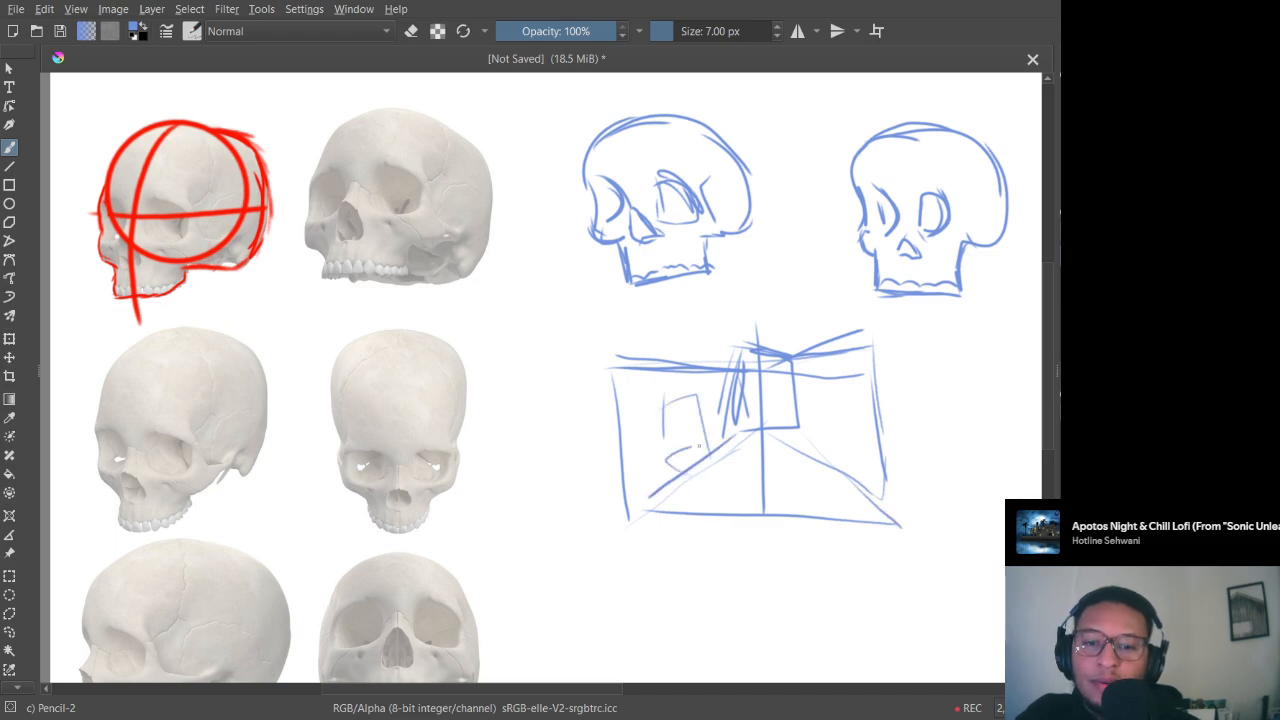
mouse_move(664, 339)
left_mouse_down()
mouse_move(717, 302)
mouse_move(784, 336)
mouse_move(751, 336)
mouse_move(715, 313)
mouse_move(842, 345)
left_mouse_up()
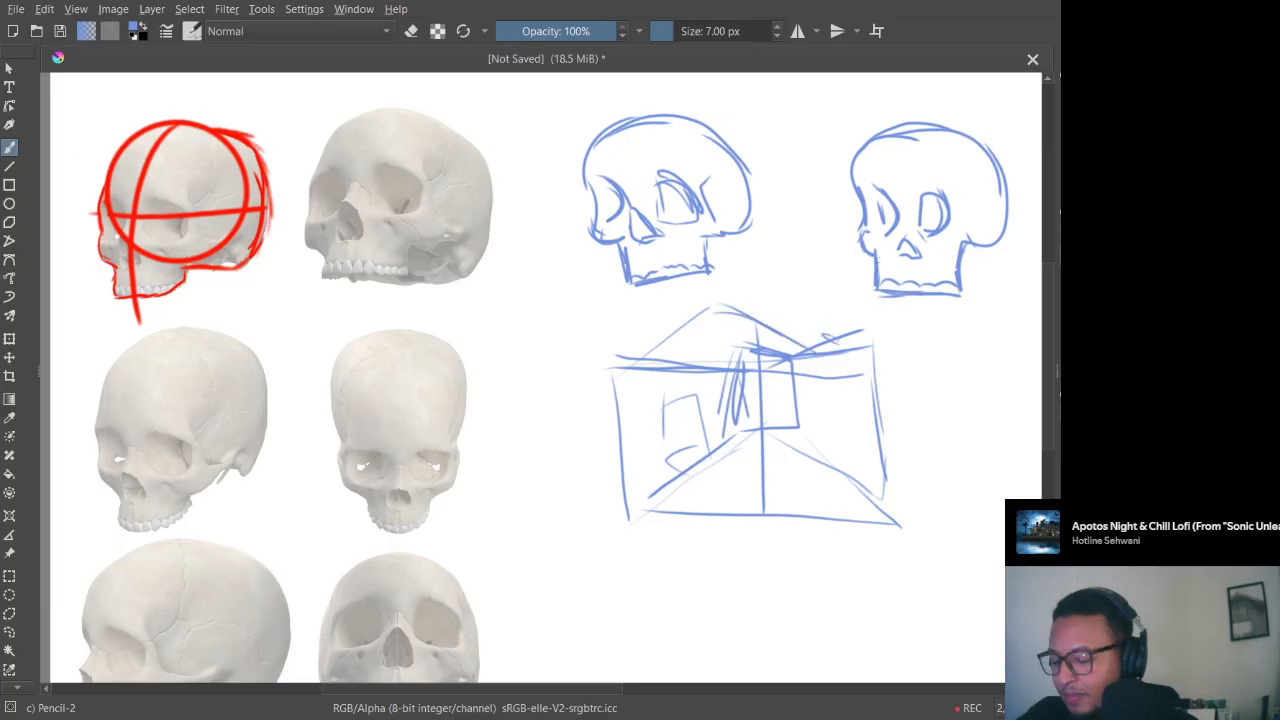
Step: Erase the whole box diagram below the blue skulls with a 210.91 px eraser, and return to the 7 px pencil
key("e")
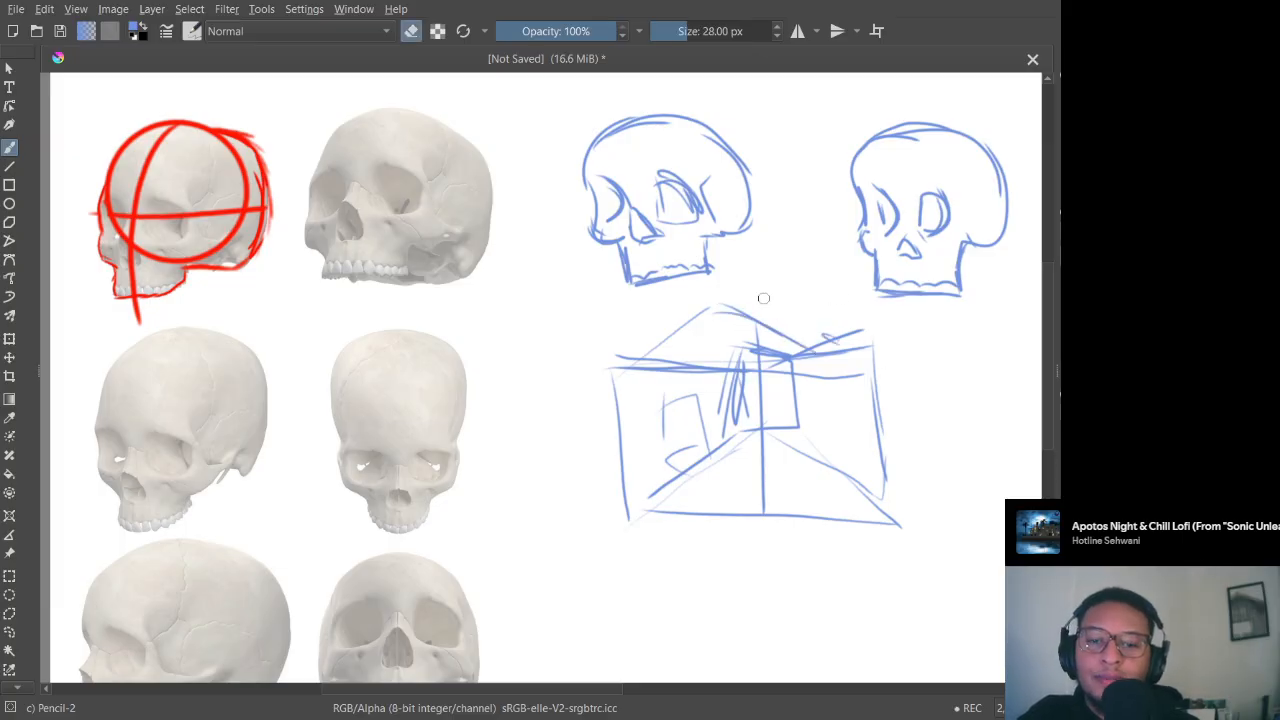
mouse_move(728, 306)
left_mouse_down()
mouse_move(706, 309)
mouse_move(675, 357)
left_mouse_up()
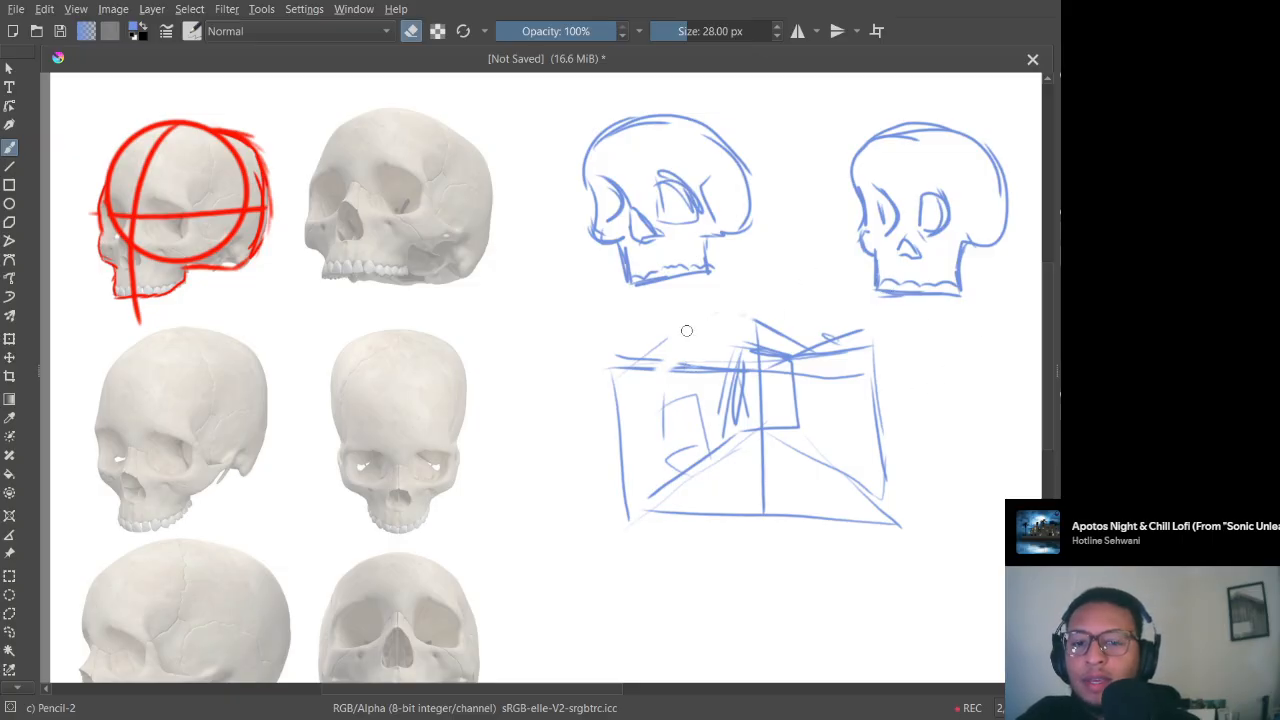
left_click_drag(644, 361, 625, 362)
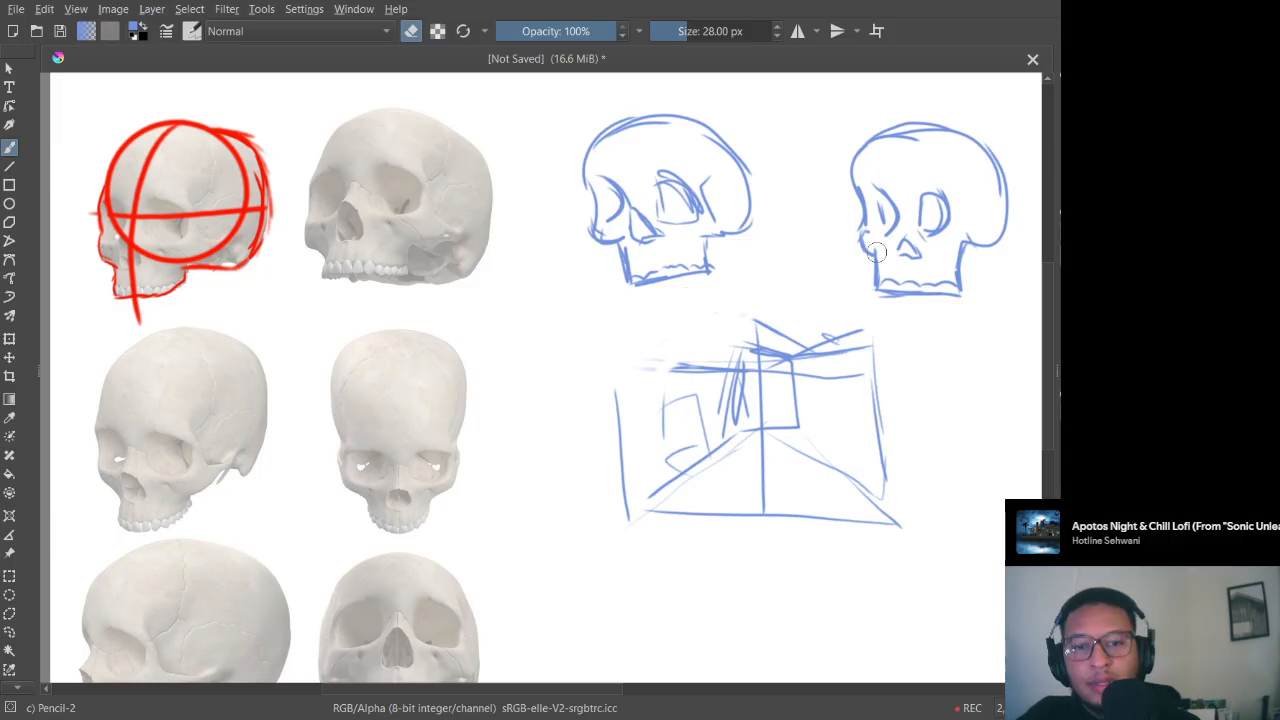
left_click_drag(677, 32, 745, 32)
mouse_move(900, 400)
left_mouse_down()
mouse_move(837, 371)
mouse_move(814, 400)
mouse_move(766, 343)
mouse_move(861, 370)
mouse_move(840, 403)
mouse_move(843, 340)
mouse_move(846, 440)
mouse_move(886, 495)
mouse_move(780, 523)
mouse_move(634, 429)
mouse_move(657, 486)
mouse_move(649, 475)
left_mouse_up()
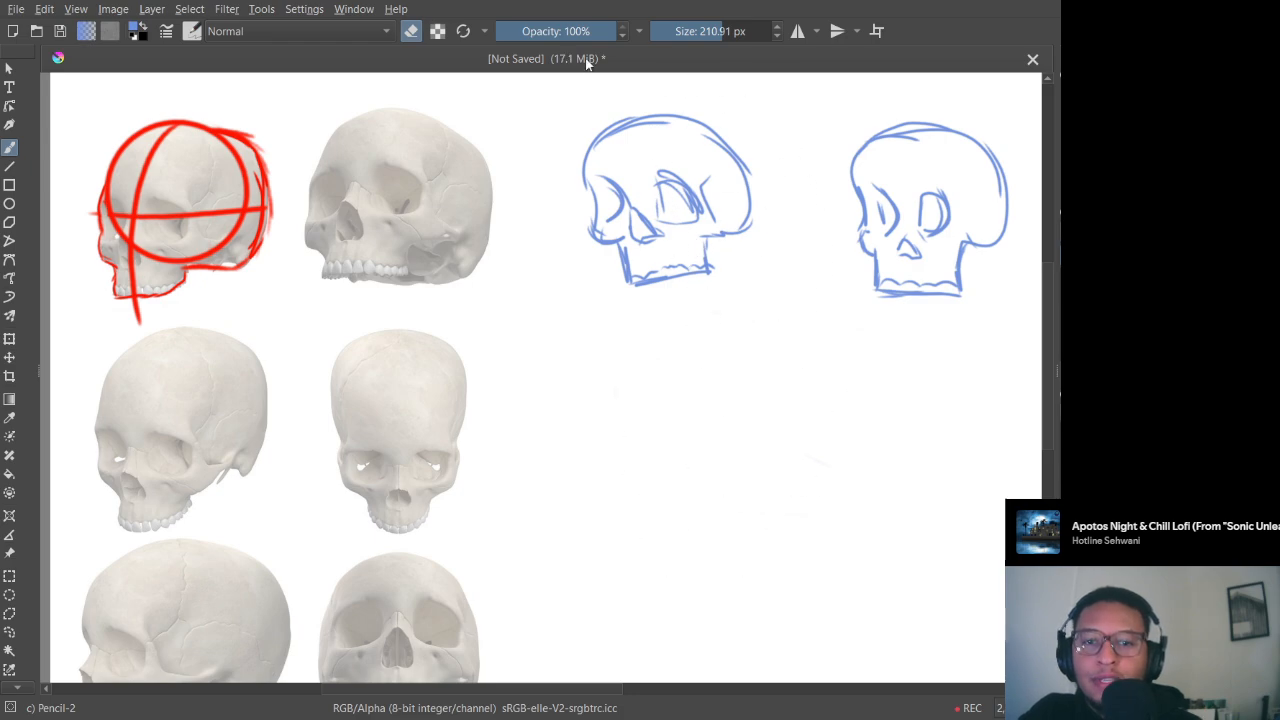
left_click_drag(713, 39, 677, 35)
key("e")
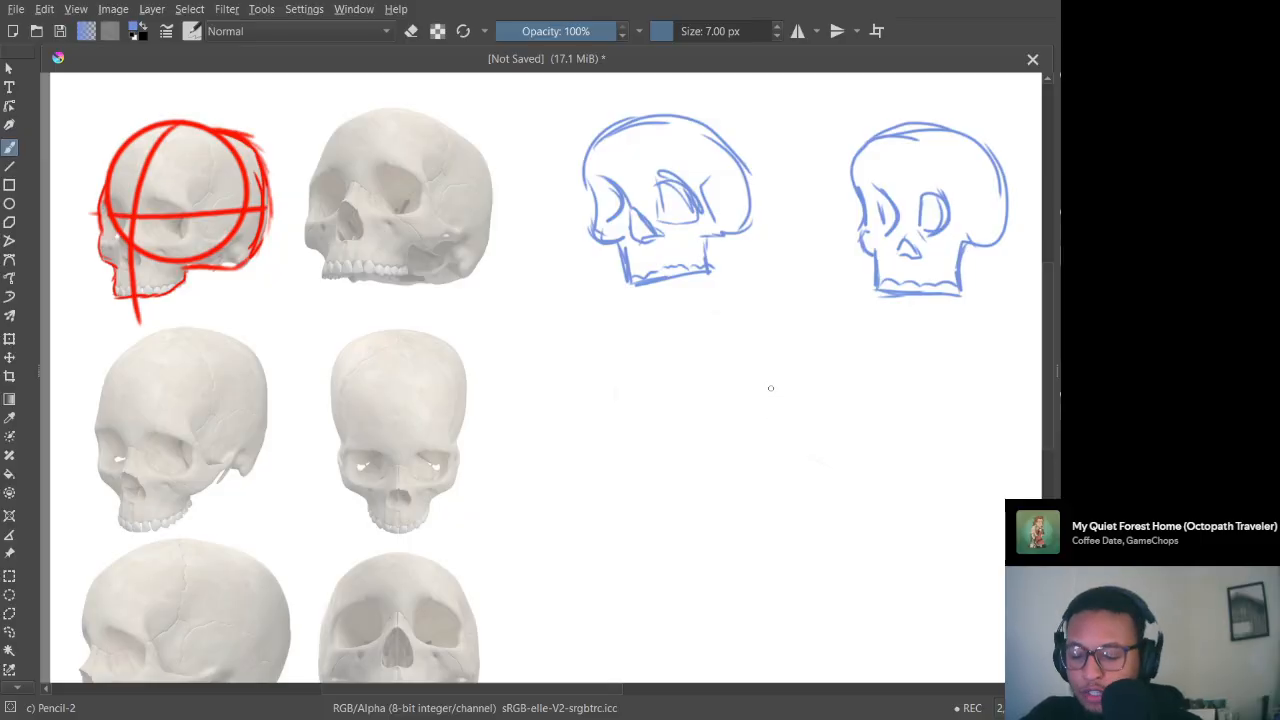
Step: Clear all the blue skull sketches and undo the clearing
key("Delete")
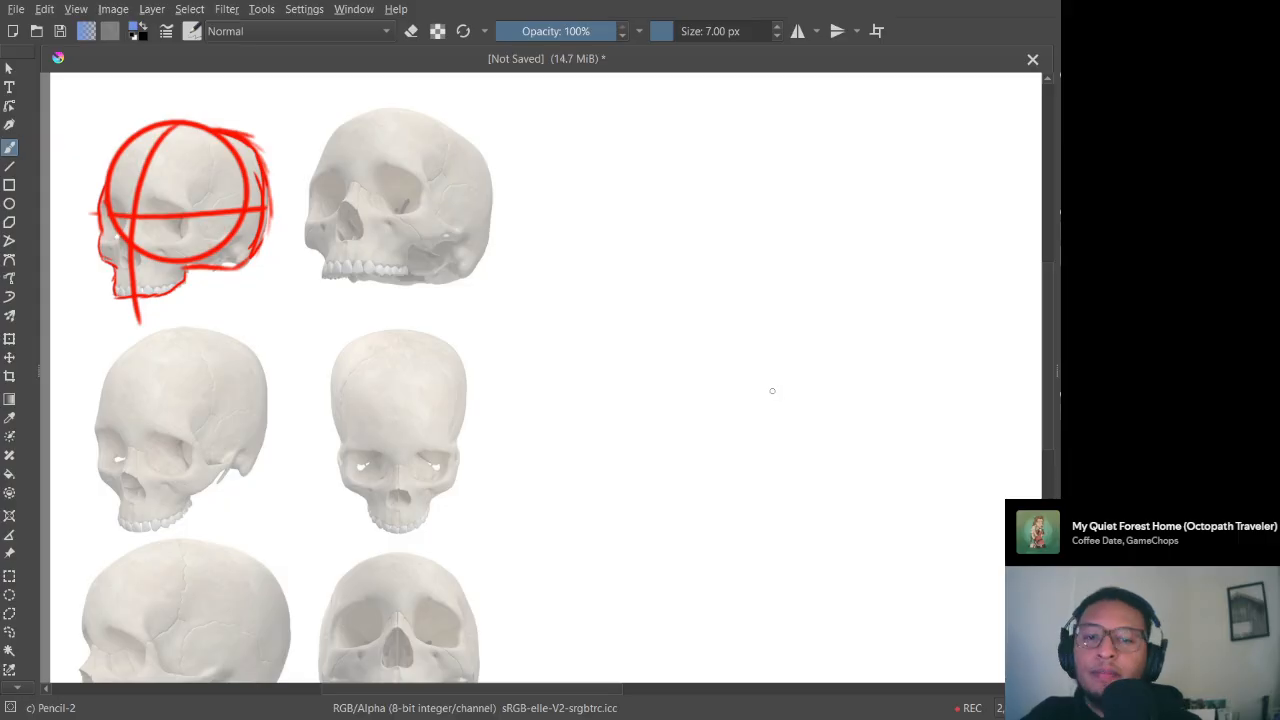
key("ctrl+z")
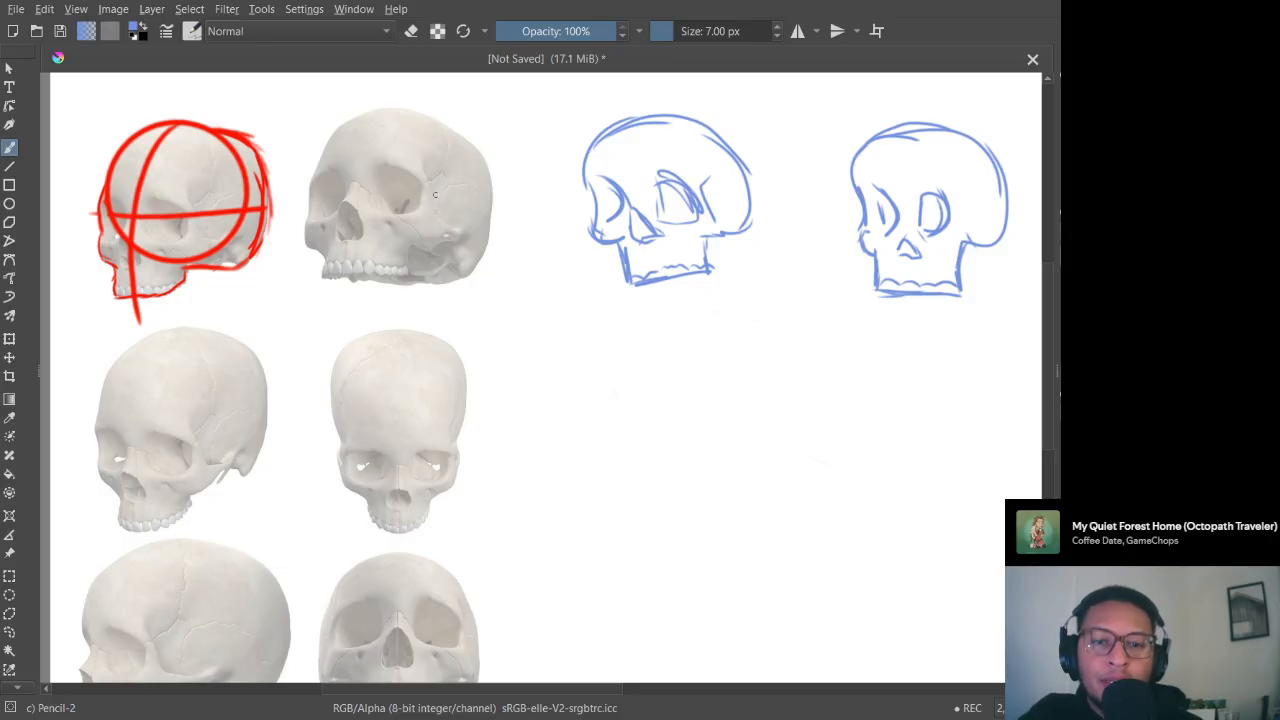
Step: Set the pencil to red at 8 px and try a short stroke along the second skull's crown
right_click(431, 300)
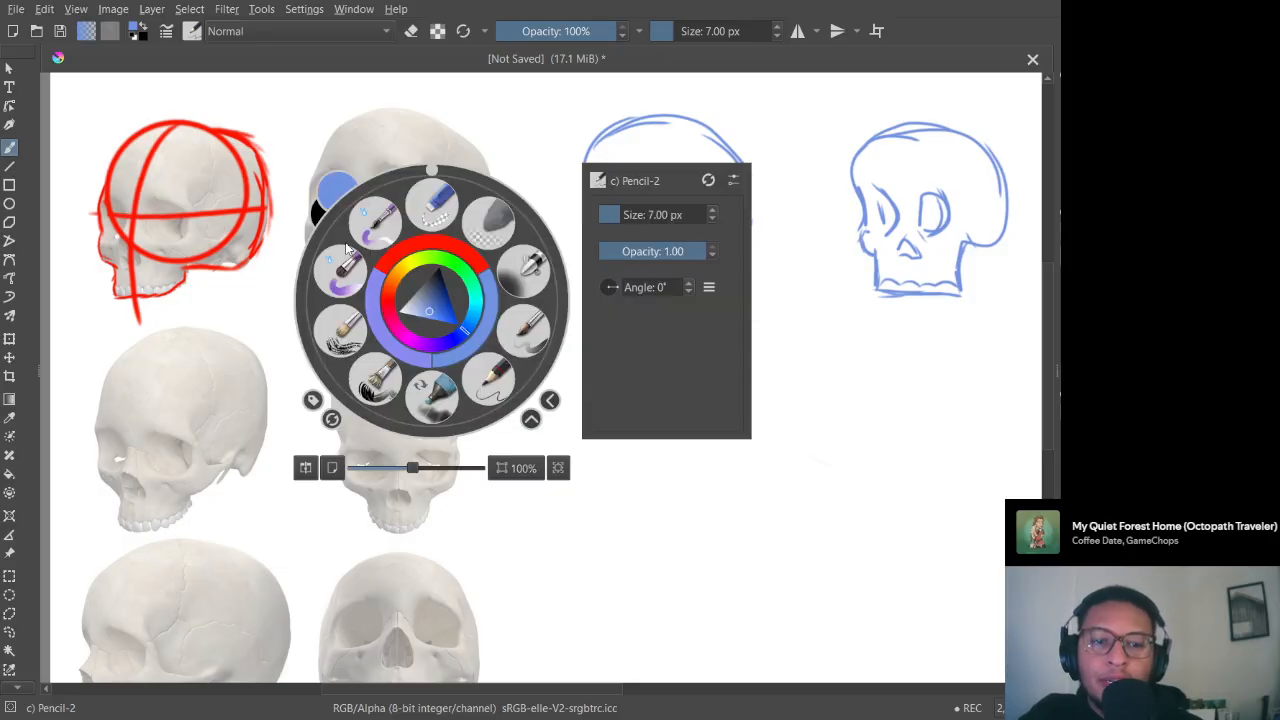
left_click(404, 253)
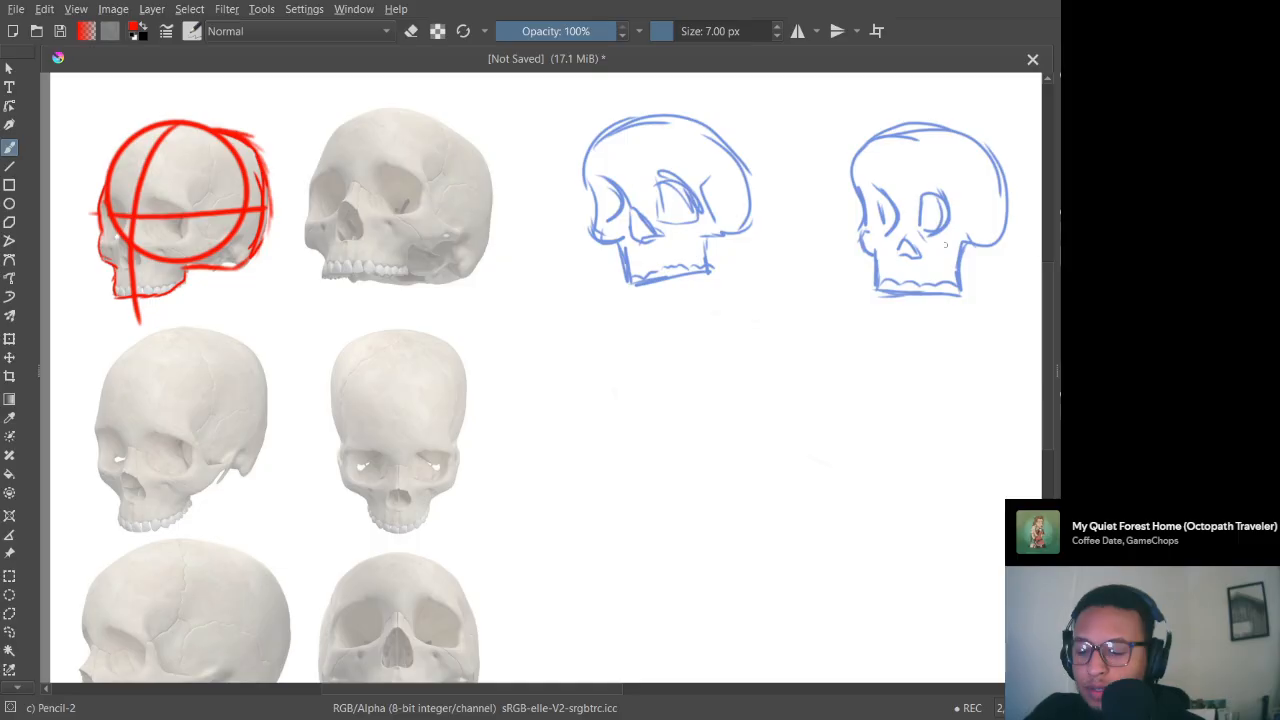
key("bracketright")
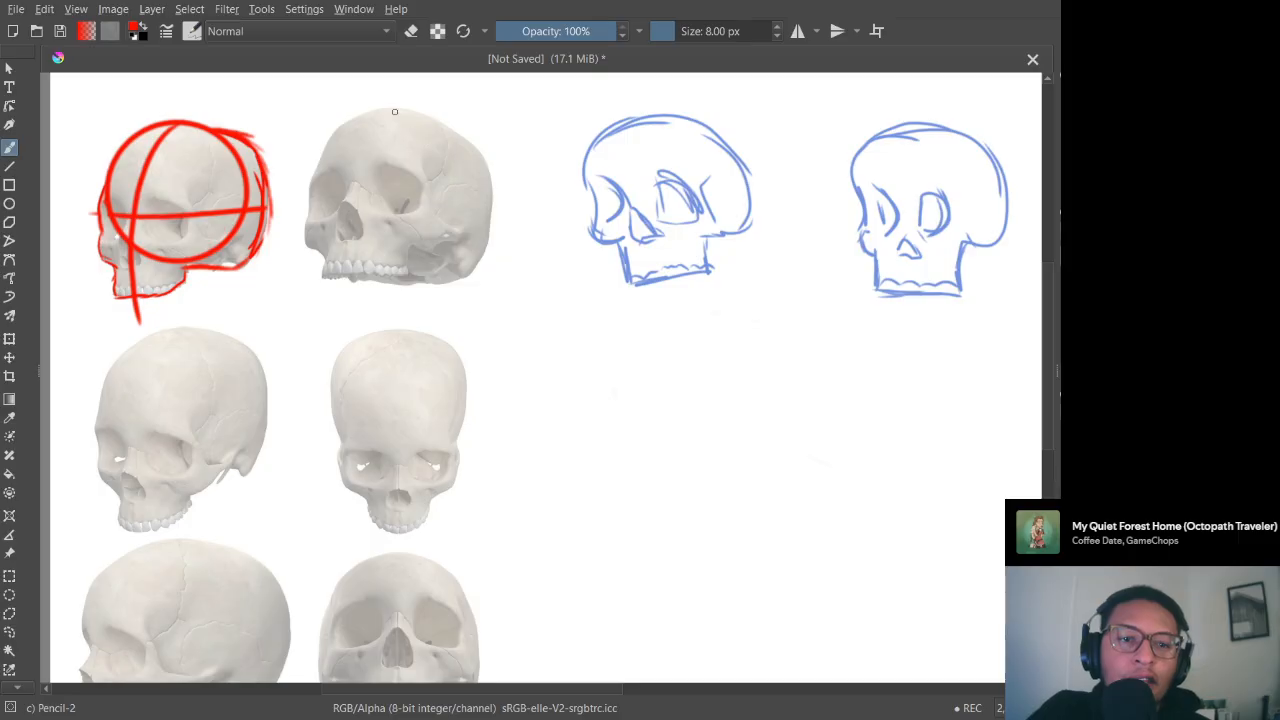
left_click_drag(393, 108, 330, 121)
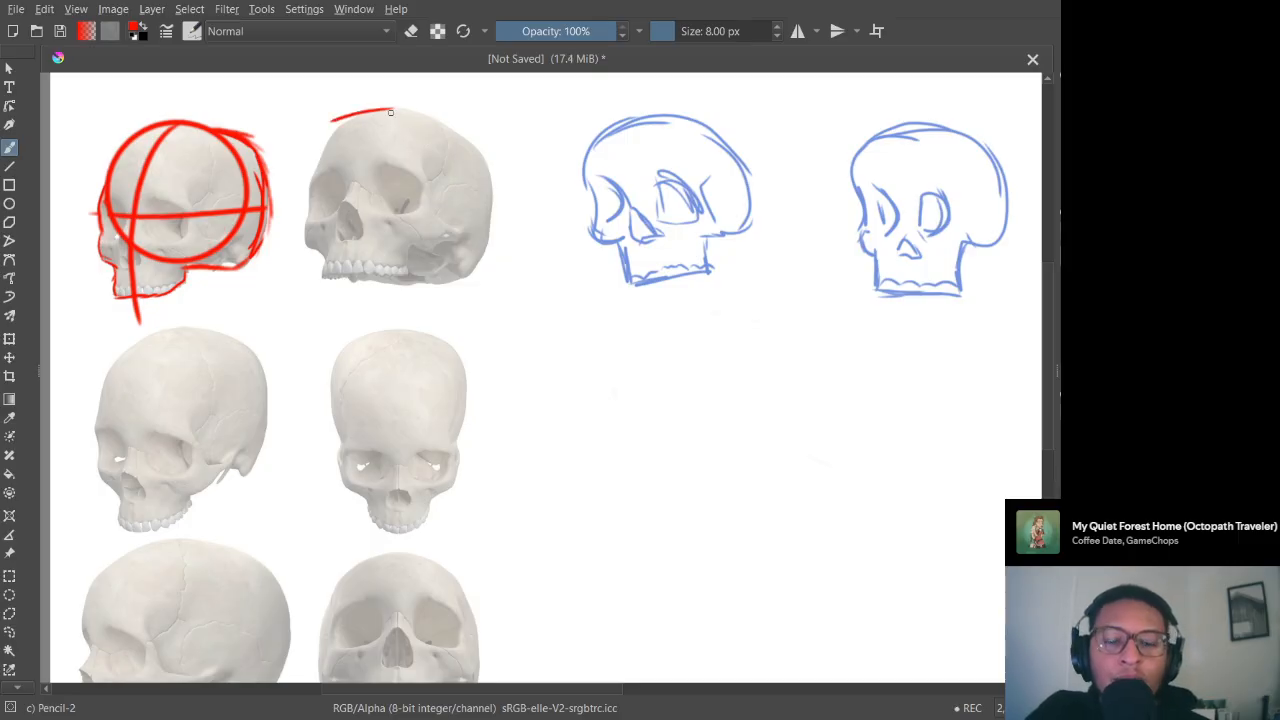
key("ctrl+z")
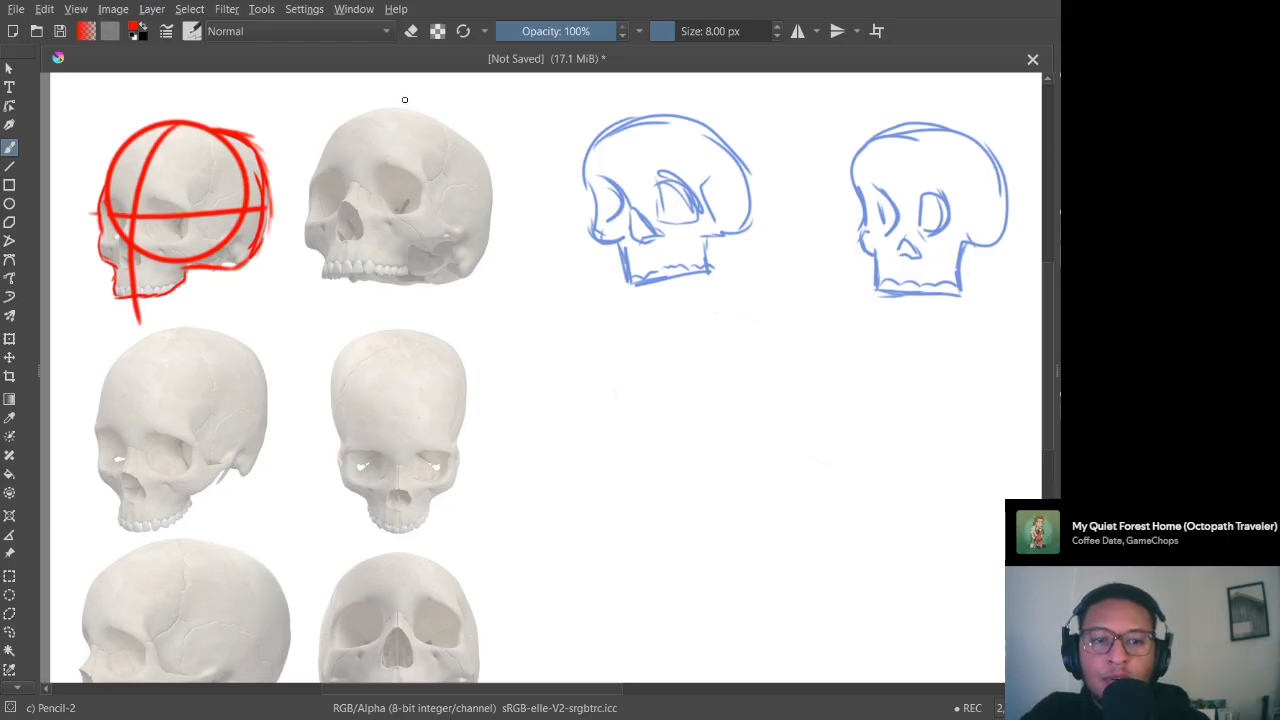
Step: Draw a curved centre line, a curved brow line and a circle over the front of the second skull photo
mouse_move(401, 102)
left_mouse_down()
mouse_move(353, 198)
mouse_move(352, 310)
left_mouse_up()
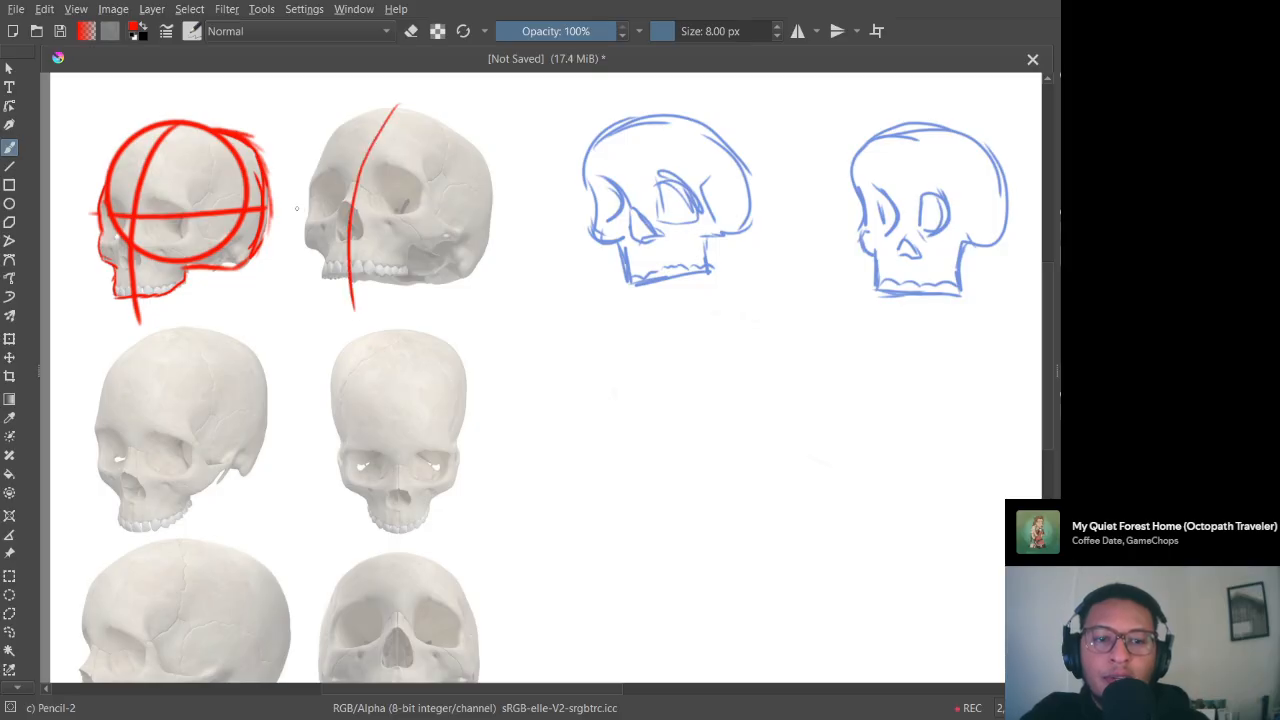
mouse_move(300, 206)
left_mouse_down()
mouse_move(346, 190)
mouse_move(457, 196)
left_mouse_up()
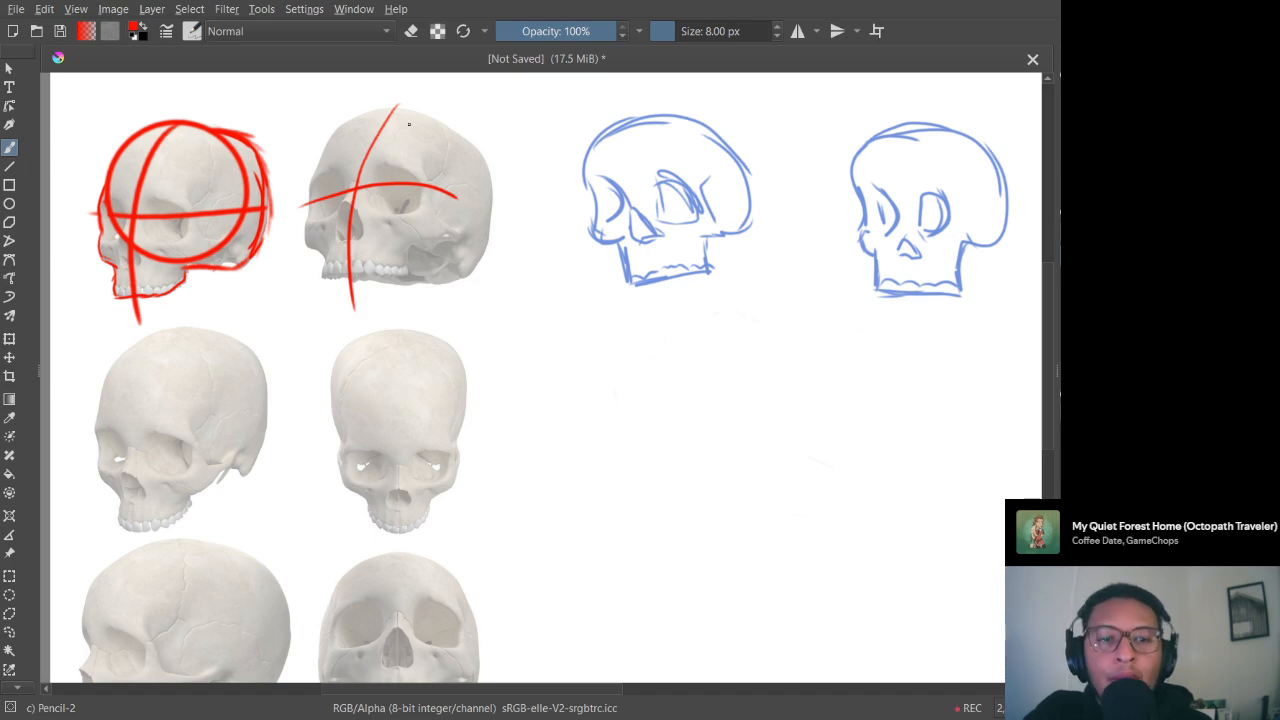
mouse_move(404, 120)
left_mouse_down()
mouse_move(337, 135)
mouse_move(317, 195)
mouse_move(356, 240)
mouse_move(433, 184)
mouse_move(400, 129)
mouse_move(409, 119)
mouse_move(357, 123)
mouse_move(324, 161)
mouse_move(344, 229)
mouse_move(394, 245)
mouse_move(444, 212)
mouse_move(443, 150)
mouse_move(417, 118)
mouse_move(346, 130)
mouse_move(358, 127)
mouse_move(329, 155)
mouse_move(335, 212)
mouse_move(343, 228)
mouse_move(398, 244)
mouse_move(437, 208)
mouse_move(447, 158)
mouse_move(385, 110)
mouse_move(367, 119)
mouse_move(414, 114)
mouse_move(452, 155)
left_mouse_up()
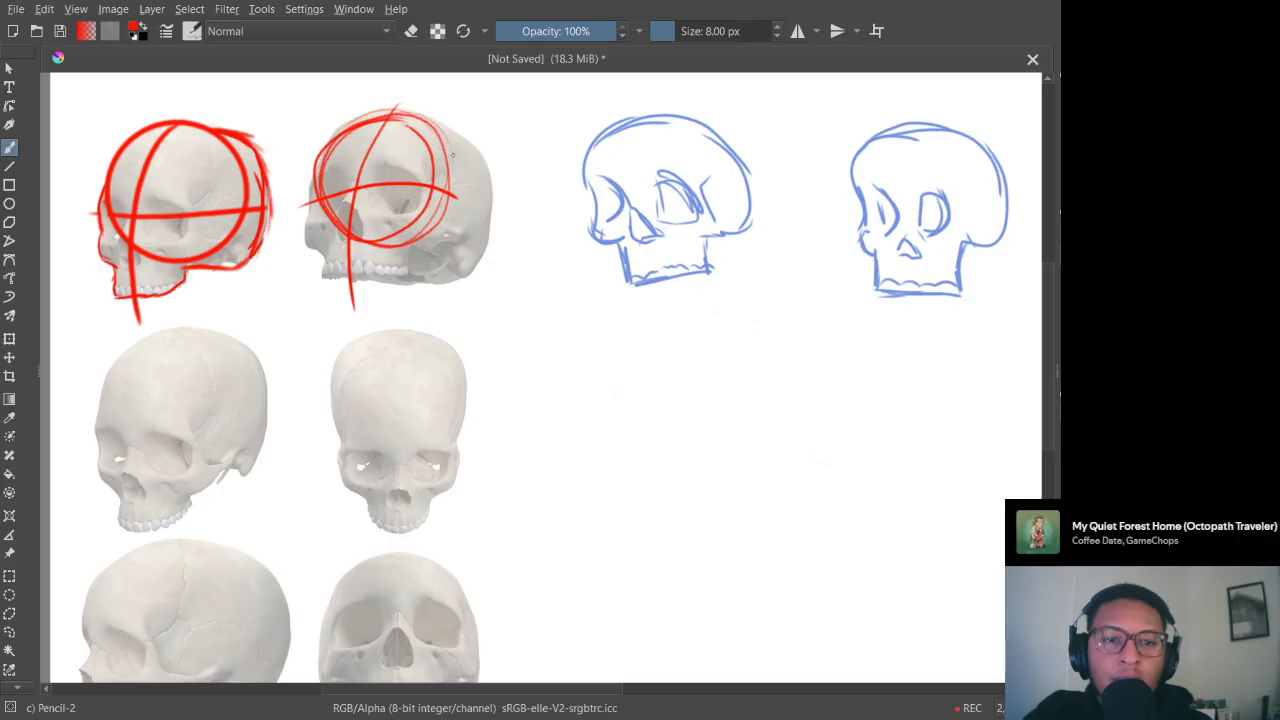
mouse_move(318, 224)
left_mouse_down()
mouse_move(303, 185)
mouse_move(336, 136)
left_mouse_up()
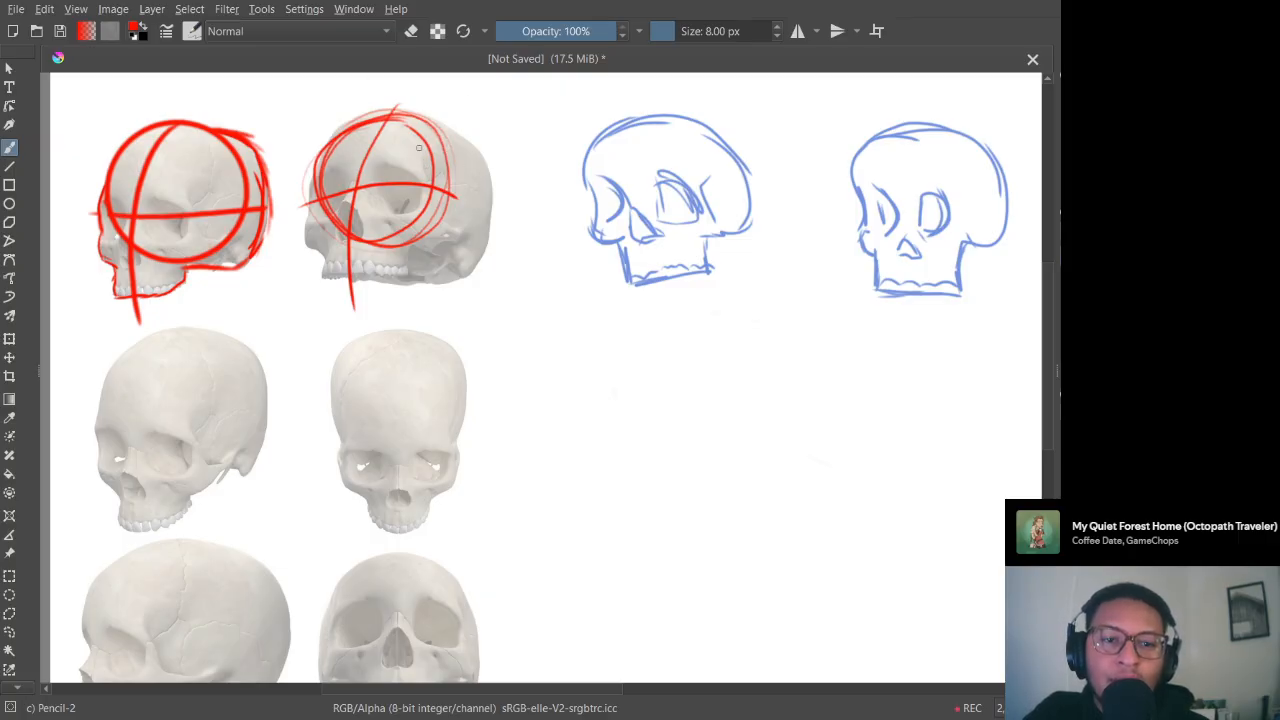
Step: Trace the second skull's cranium from the crown over the back and down toward its base
left_click_drag(398, 121, 439, 137)
left_click_drag(393, 114, 479, 142)
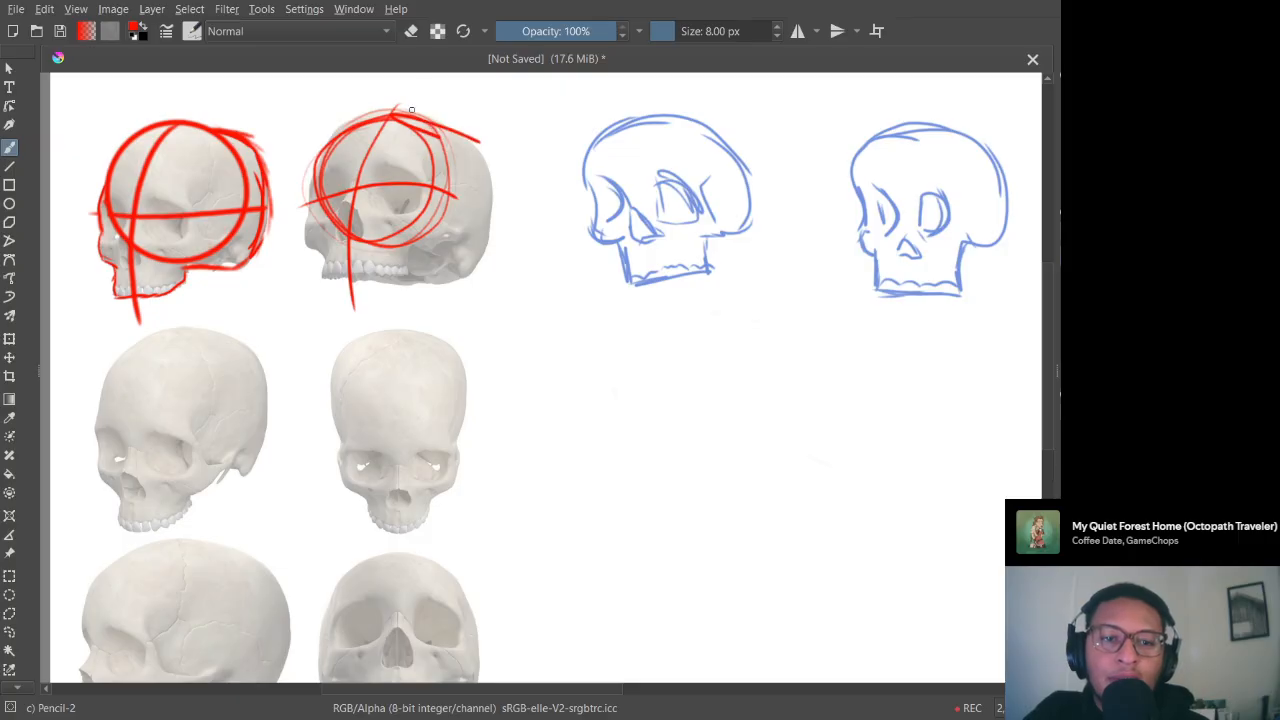
mouse_move(398, 112)
left_mouse_down()
mouse_move(488, 145)
mouse_move(482, 250)
left_mouse_up()
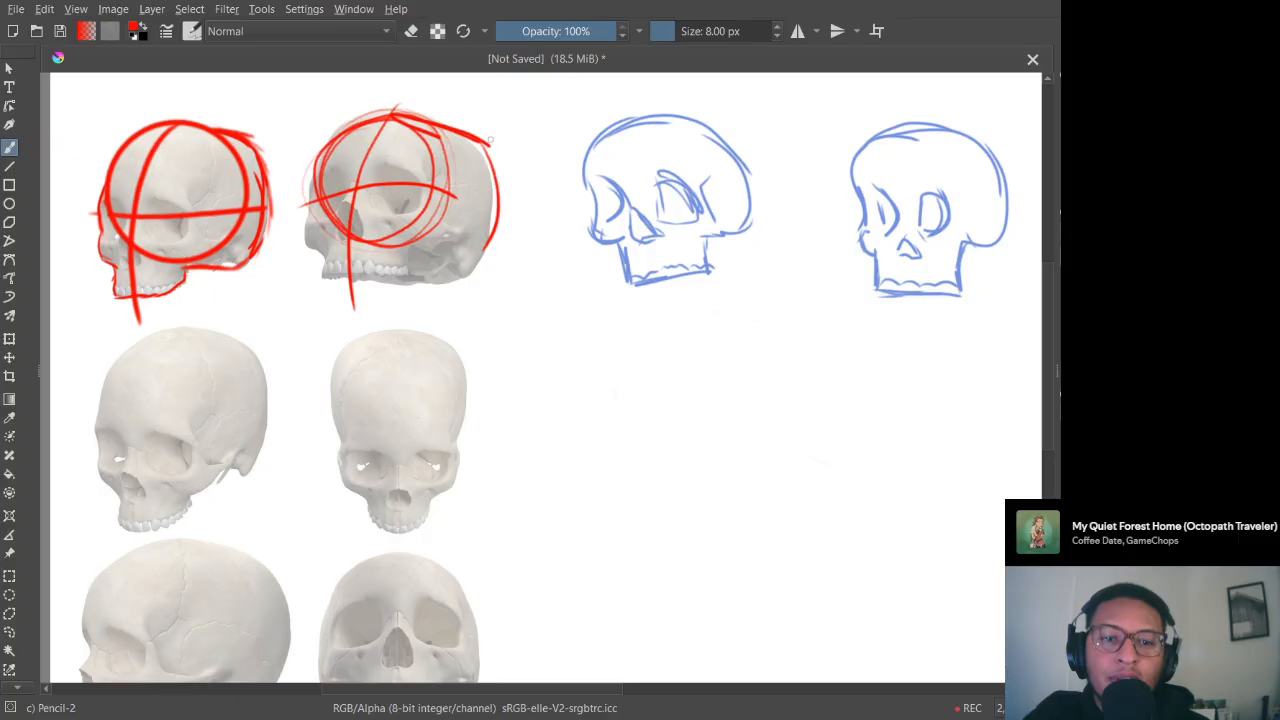
mouse_move(489, 140)
left_mouse_down()
mouse_move(495, 242)
mouse_move(456, 287)
mouse_move(497, 172)
left_mouse_up()
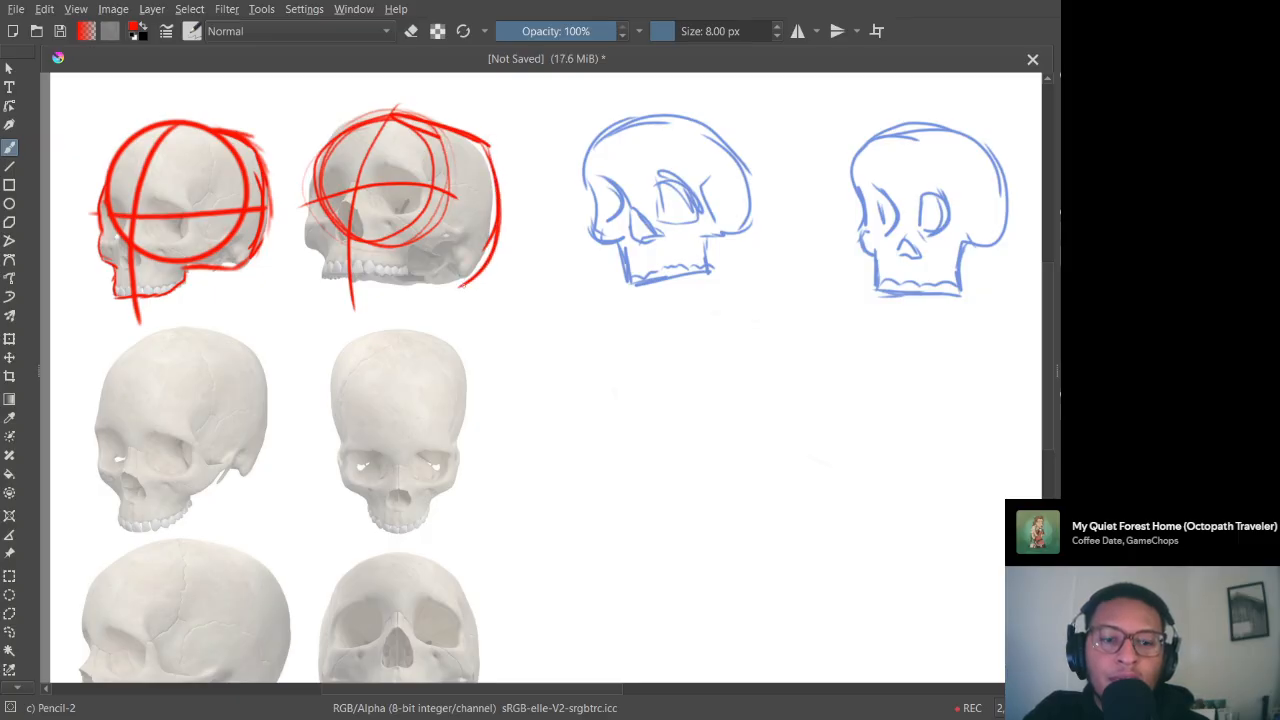
Step: Outline the second skull's base, its upper teeth and the front edge of the face
mouse_move(462, 286)
left_mouse_down()
mouse_move(386, 291)
mouse_move(440, 269)
mouse_move(424, 250)
mouse_move(322, 260)
mouse_move(322, 283)
mouse_move(404, 270)
left_mouse_up()
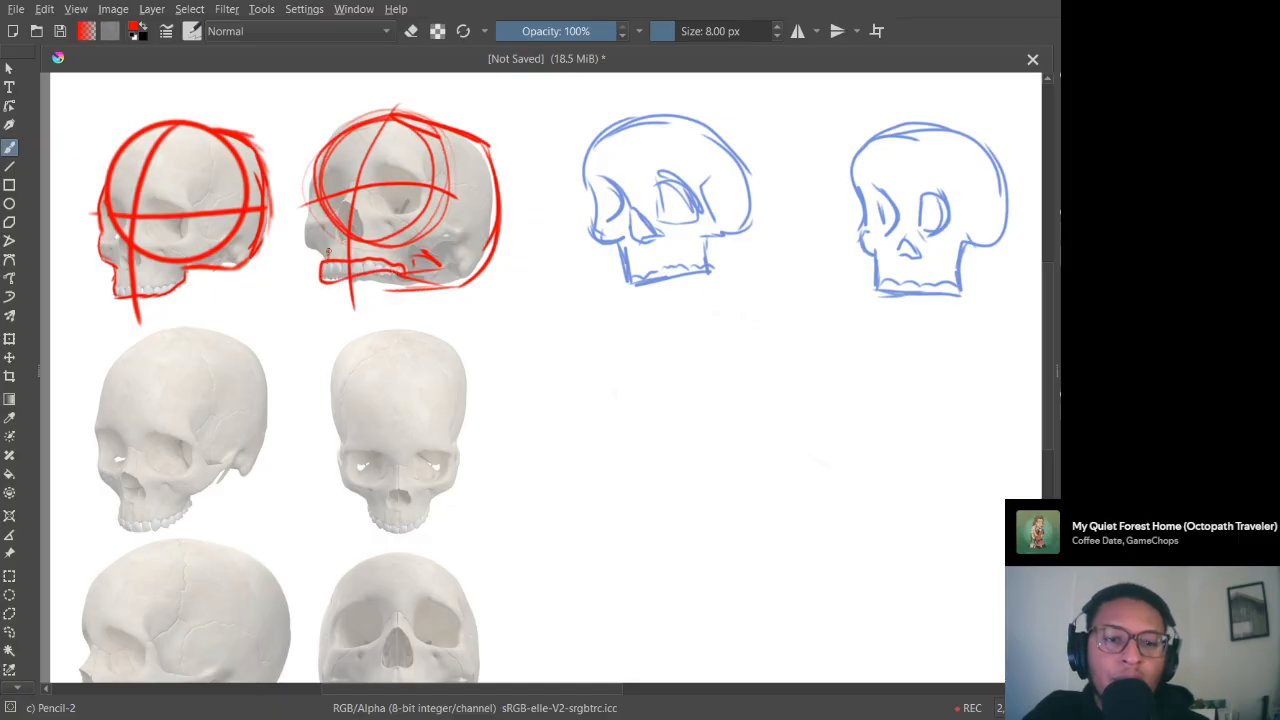
left_click_drag(320, 250, 297, 246)
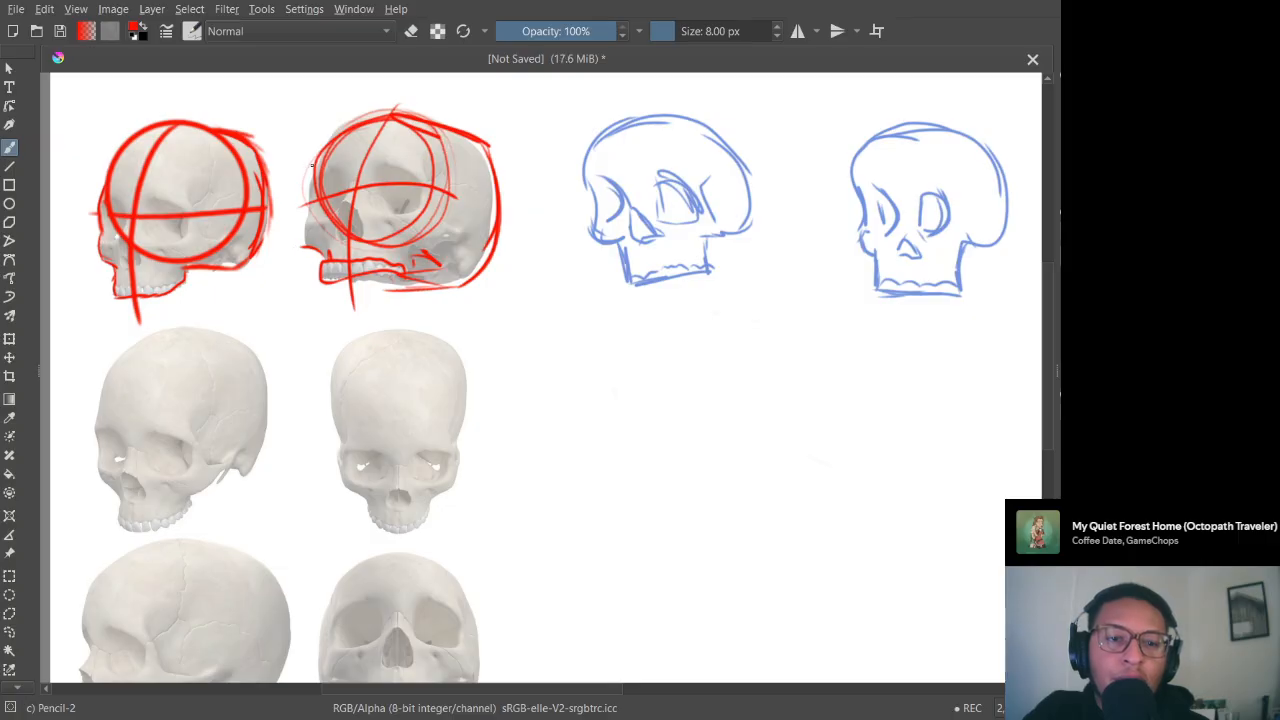
left_click_drag(310, 172, 301, 246)
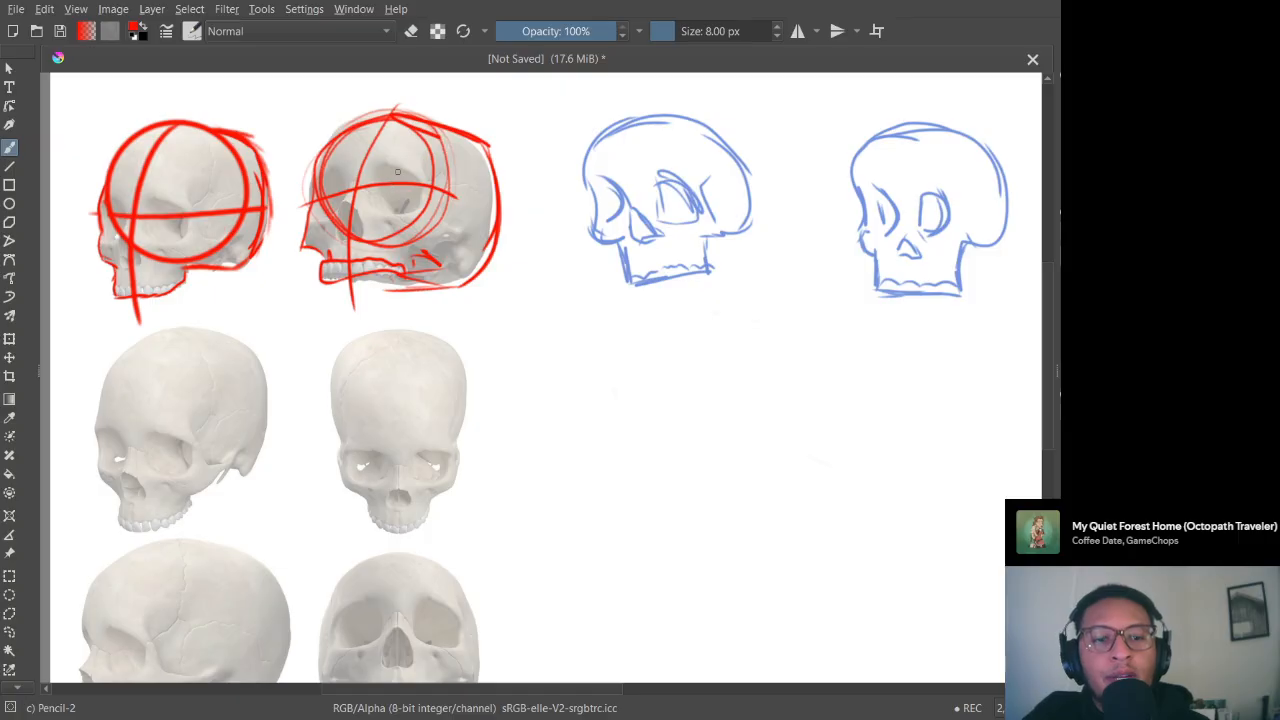
Step: Extend the brow line across to the back of the second skull and try a larger circle around the cranium
mouse_move(298, 212)
left_mouse_down()
mouse_move(352, 182)
mouse_move(470, 186)
mouse_move(516, 220)
mouse_move(432, 188)
mouse_move(362, 186)
mouse_move(300, 204)
left_mouse_up()
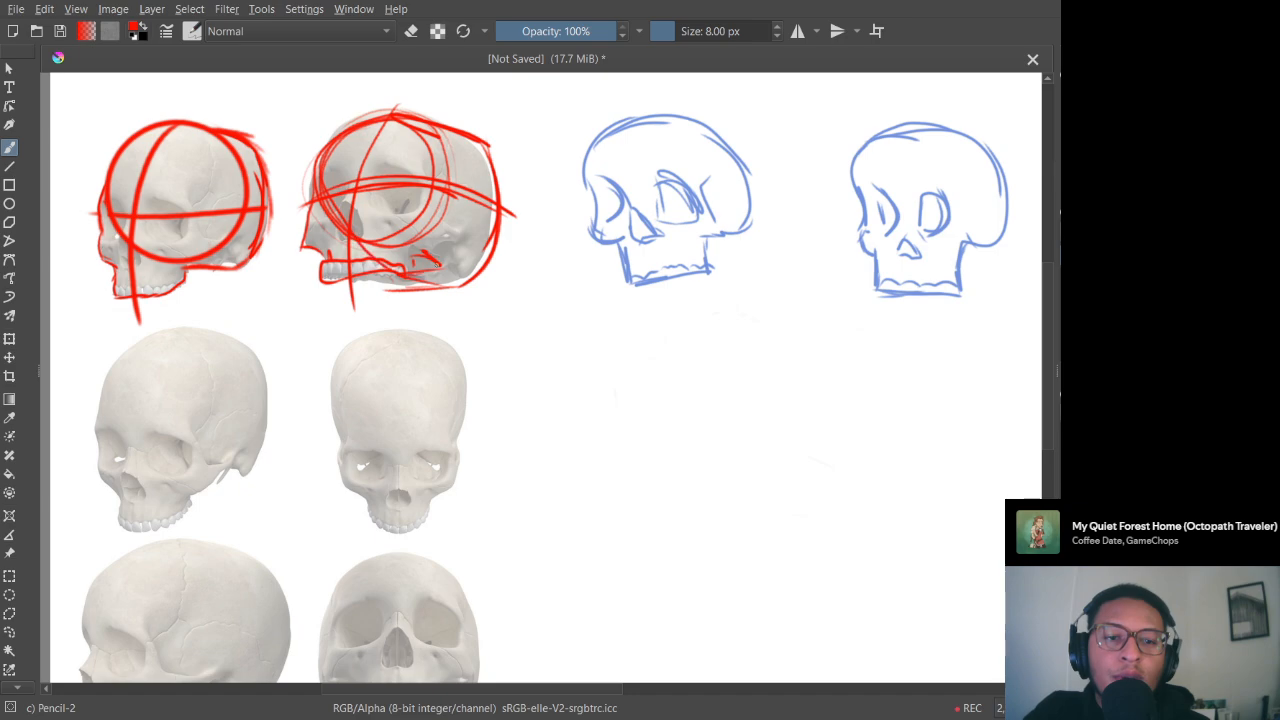
mouse_move(320, 150)
left_mouse_down()
mouse_move(350, 272)
mouse_move(472, 272)
mouse_move(452, 140)
mouse_move(371, 168)
mouse_move(362, 208)
left_mouse_up()
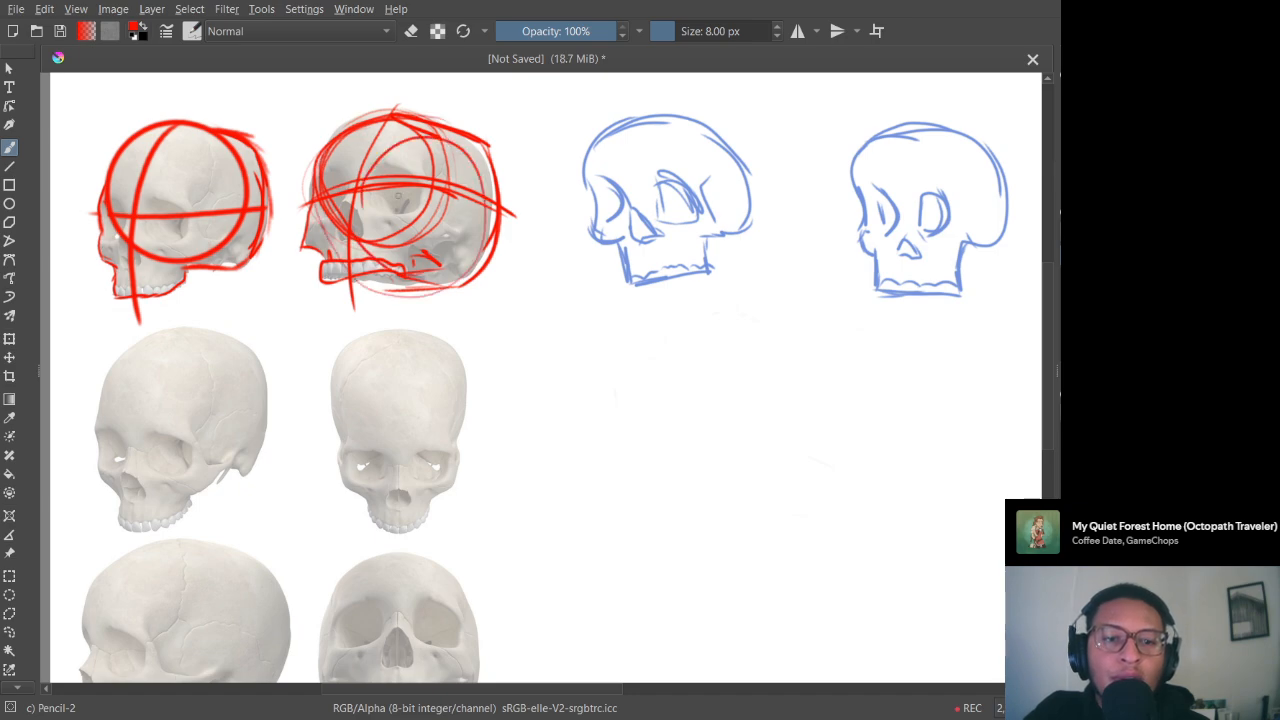
key("ctrl+z")
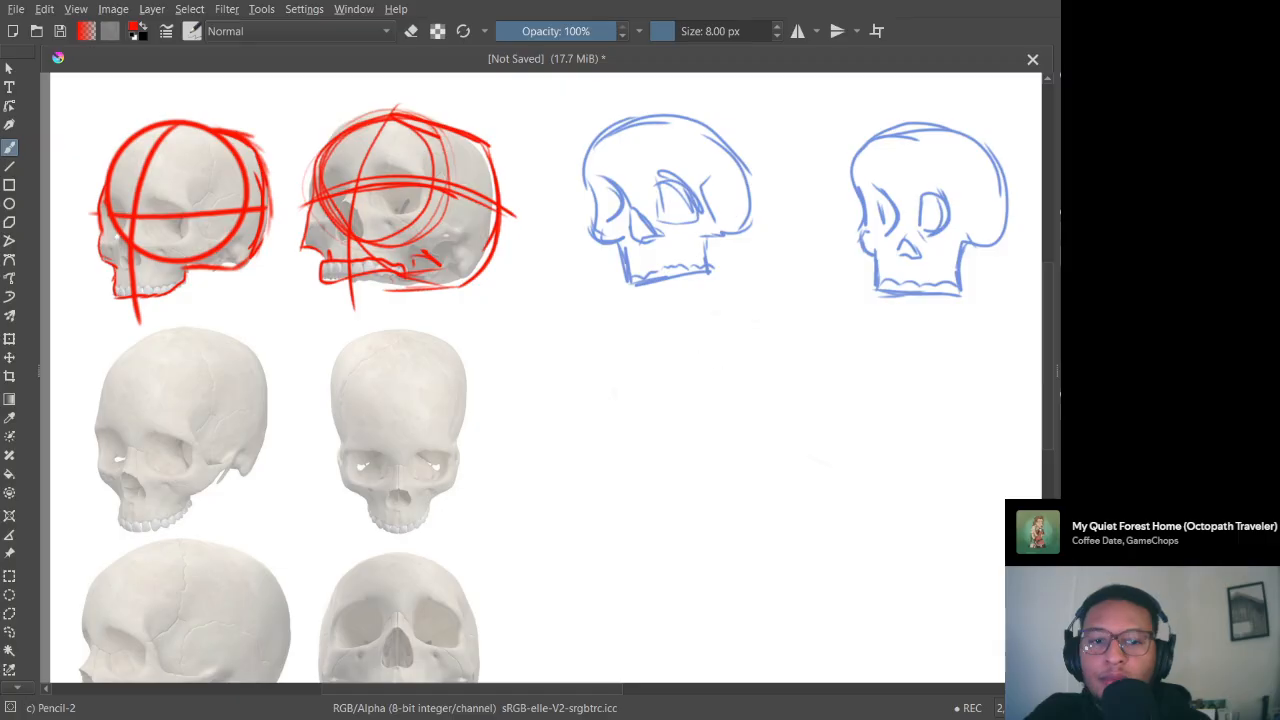
Step: Erase the red construction lines over the second skull with a 169.65 px eraser, and return to the 8 px pencil
key("e")
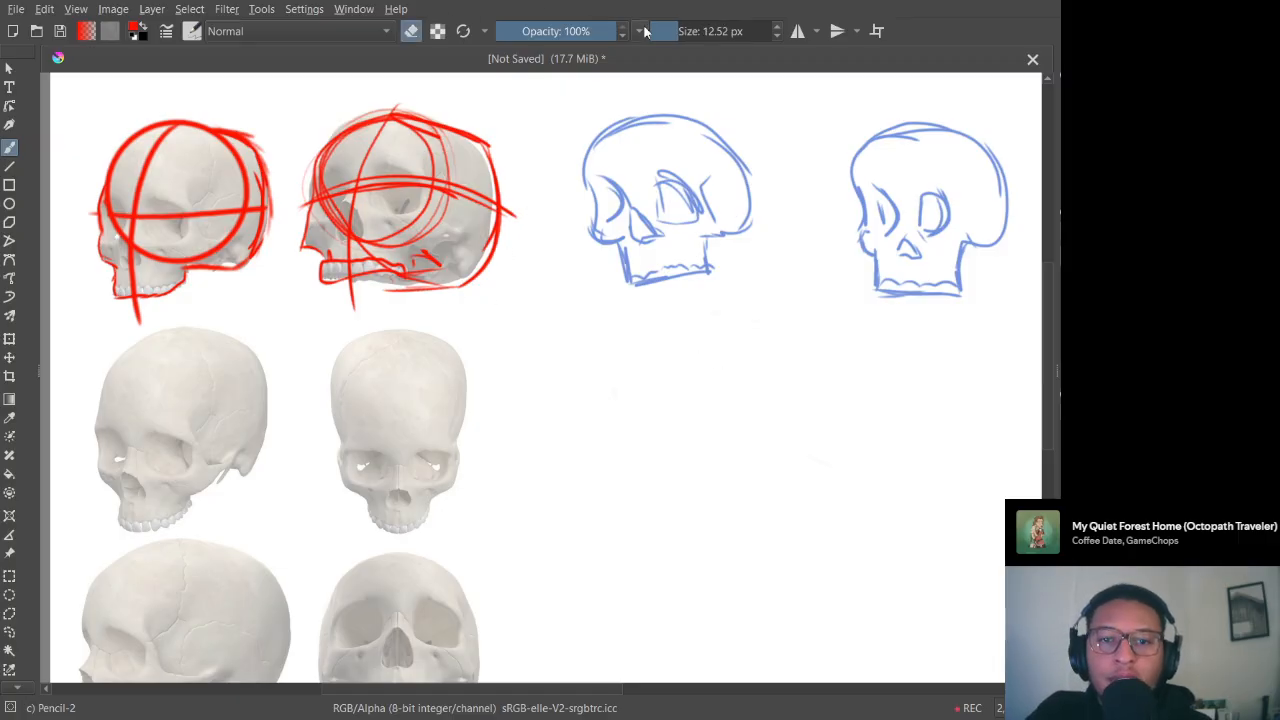
left_click_drag(688, 38, 738, 34)
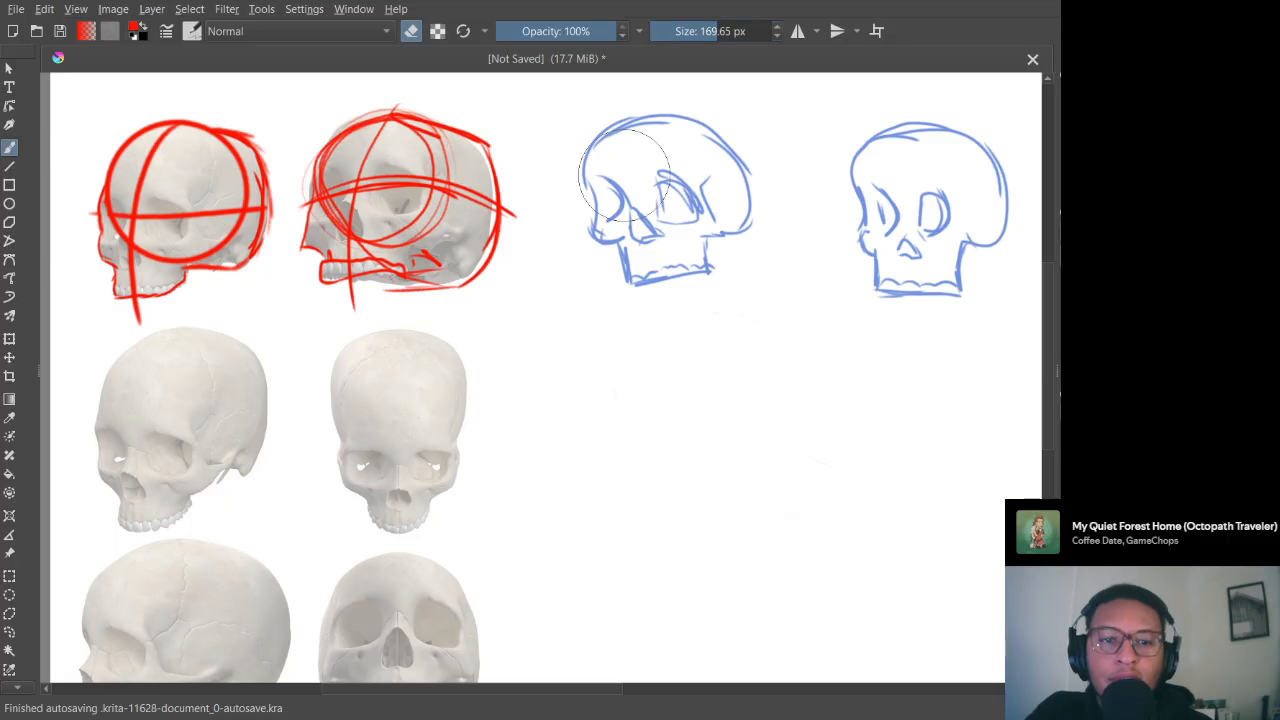
mouse_move(496, 223)
left_mouse_down()
mouse_move(478, 196)
mouse_move(425, 210)
mouse_move(386, 251)
mouse_move(427, 218)
mouse_move(364, 197)
mouse_move(360, 240)
mouse_move(335, 257)
mouse_move(334, 198)
mouse_move(319, 220)
mouse_move(328, 252)
mouse_move(378, 107)
mouse_move(447, 194)
mouse_move(404, 137)
mouse_move(443, 250)
mouse_move(420, 125)
mouse_move(350, 245)
mouse_move(448, 181)
mouse_move(341, 148)
mouse_move(364, 222)
mouse_move(380, 166)
left_mouse_up()
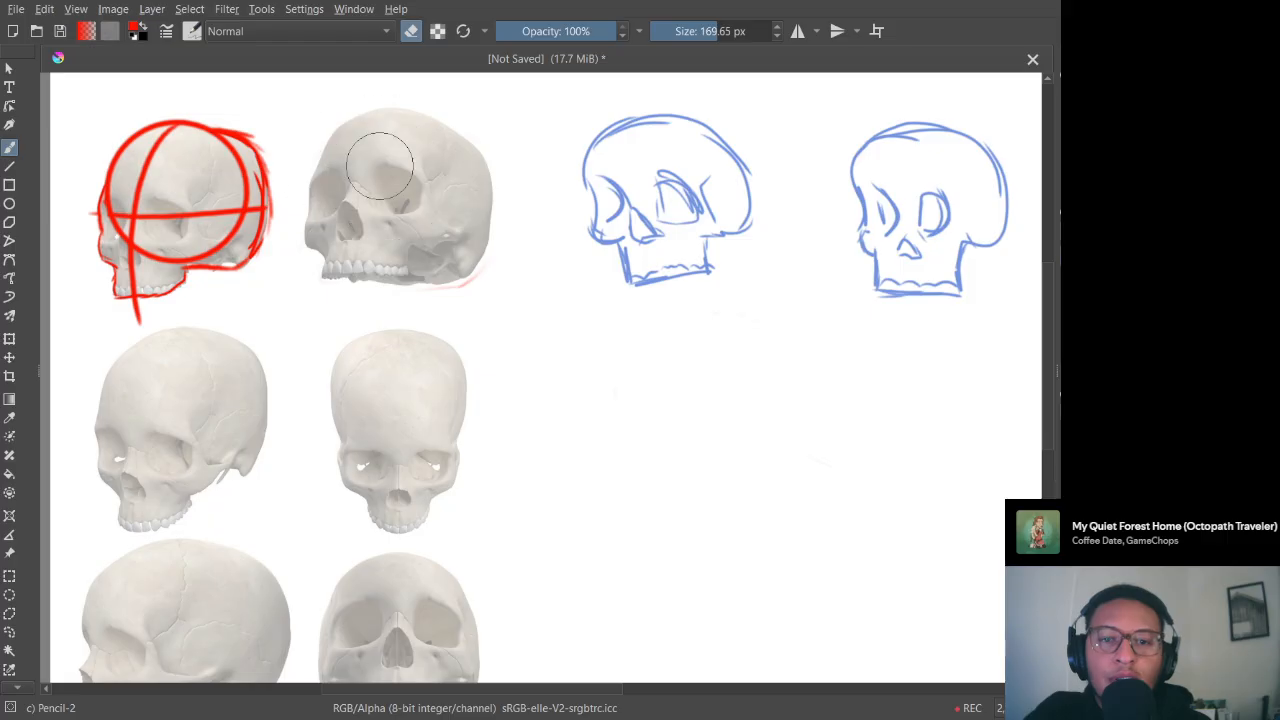
left_click_drag(703, 33, 672, 31)
key("e")
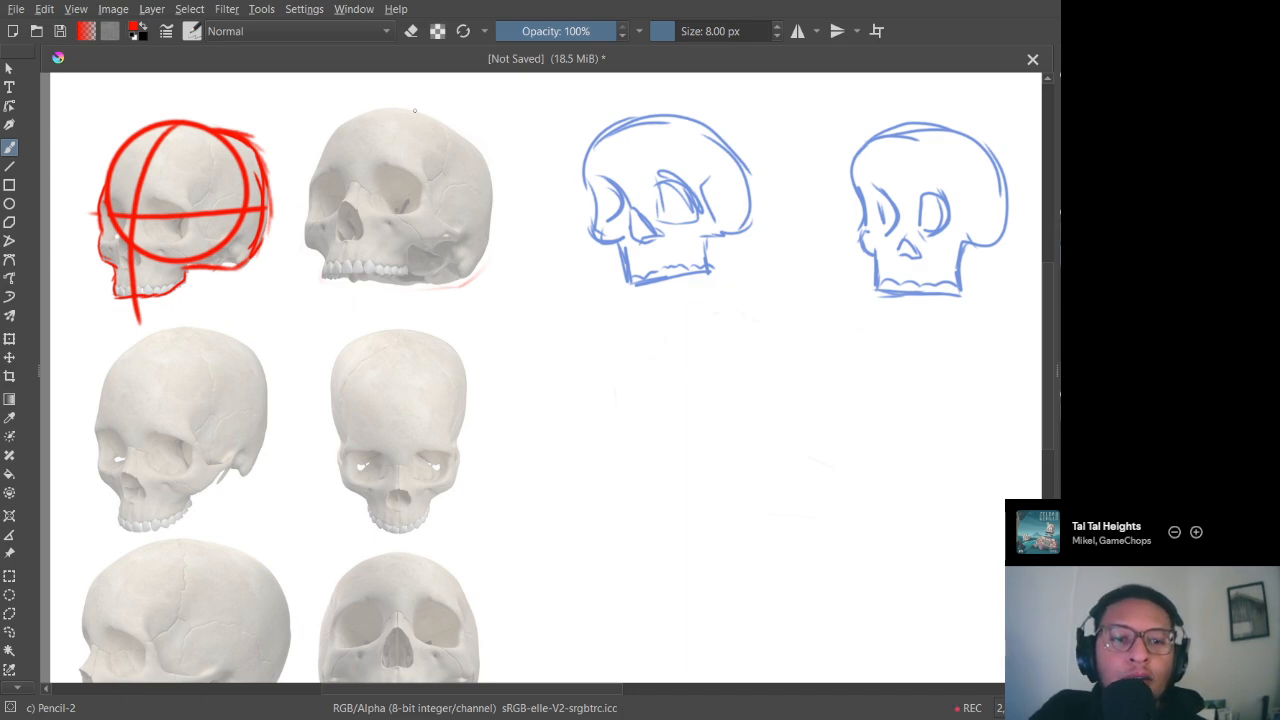
mouse_move(410, 104)
left_mouse_down()
mouse_move(363, 106)
mouse_move(319, 135)
mouse_move(310, 196)
mouse_move(363, 241)
left_mouse_up()
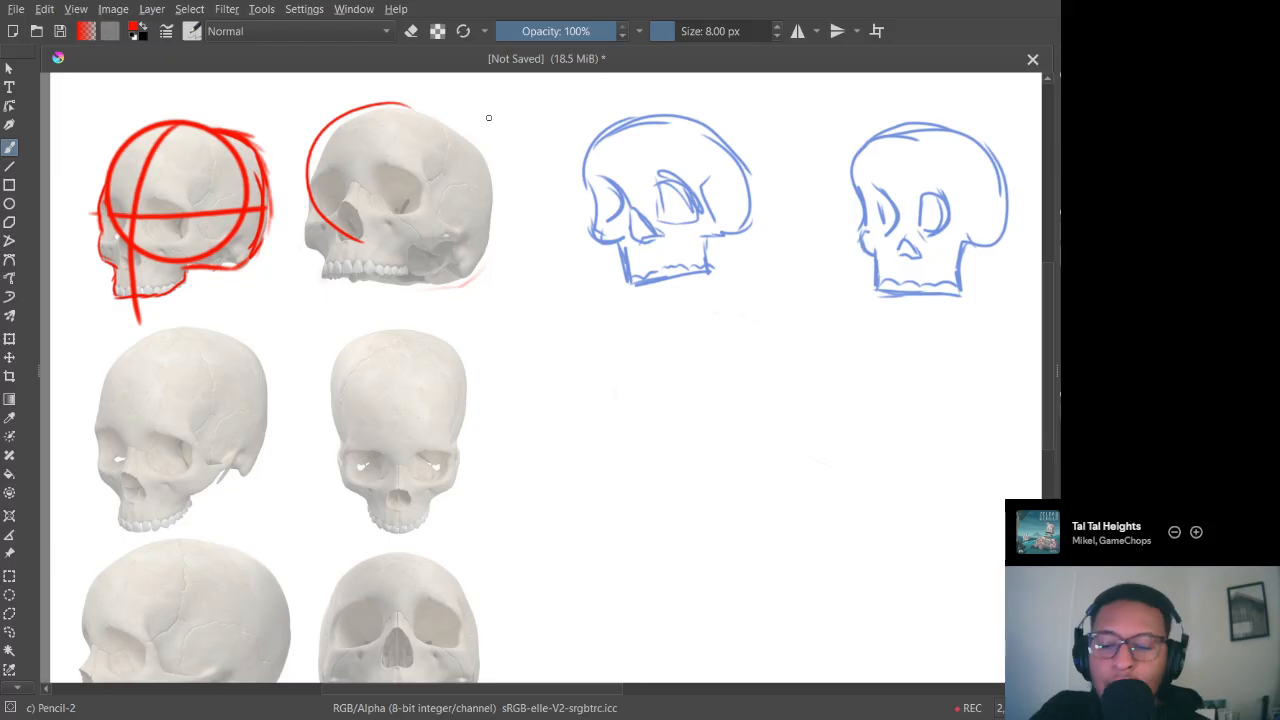
key("ctrl+z")
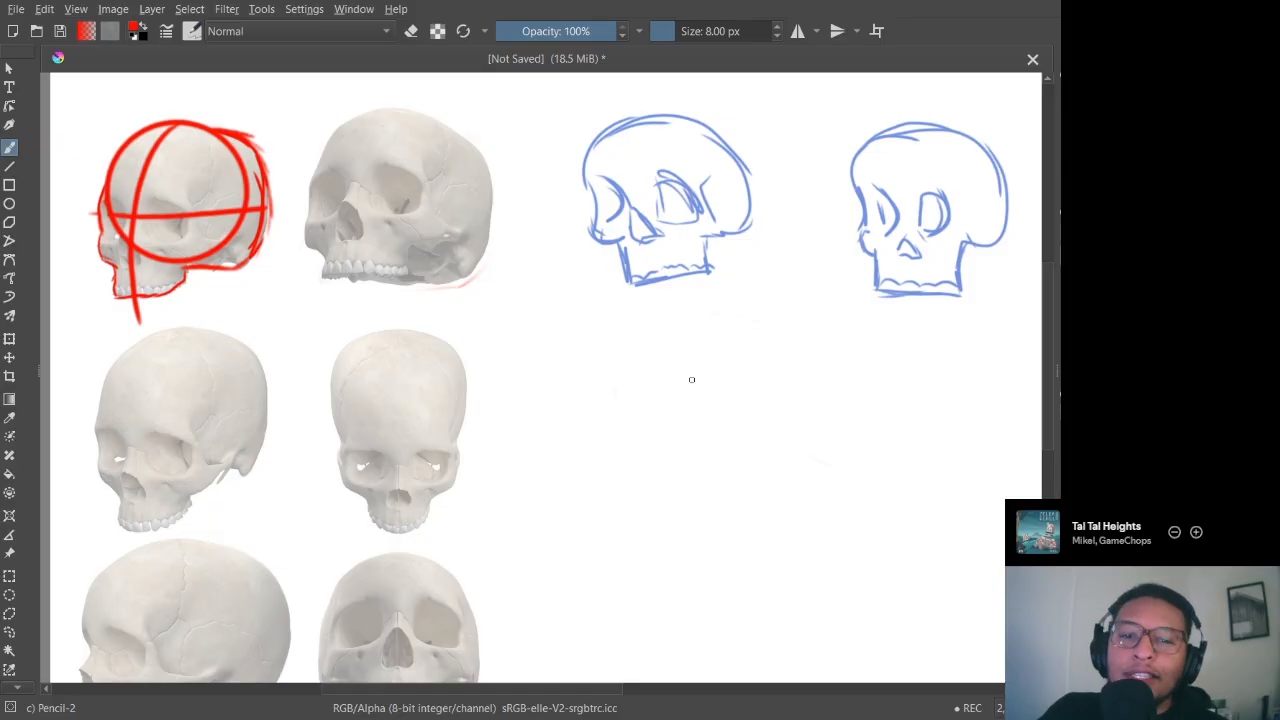
mouse_move(729, 359)
left_mouse_down()
mouse_move(631, 499)
mouse_move(778, 416)
mouse_move(750, 362)
mouse_move(687, 352)
mouse_move(656, 455)
mouse_move(752, 529)
mouse_move(868, 452)
mouse_move(857, 385)
mouse_move(766, 352)
mouse_move(651, 382)
mouse_move(613, 494)
mouse_move(733, 531)
mouse_move(801, 431)
mouse_move(752, 344)
mouse_move(692, 341)
left_mouse_up()
key("ctrl+z")
key("ctrl+z")
key("ctrl+z")
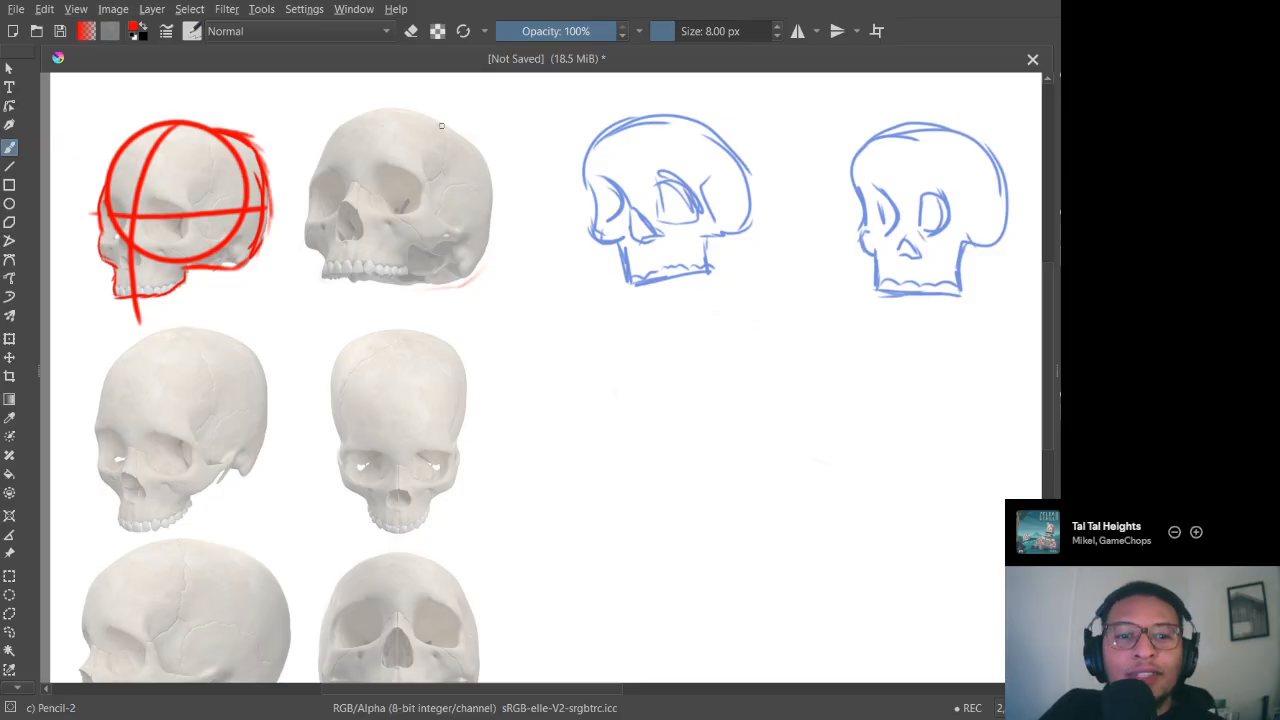
Step: Try a freehand red circle and a centre line over the second skull, and undo the strokes
mouse_move(436, 124)
left_mouse_down()
mouse_move(358, 125)
mouse_move(321, 155)
mouse_move(320, 208)
mouse_move(357, 254)
mouse_move(437, 241)
mouse_move(469, 177)
mouse_move(441, 131)
left_mouse_up()
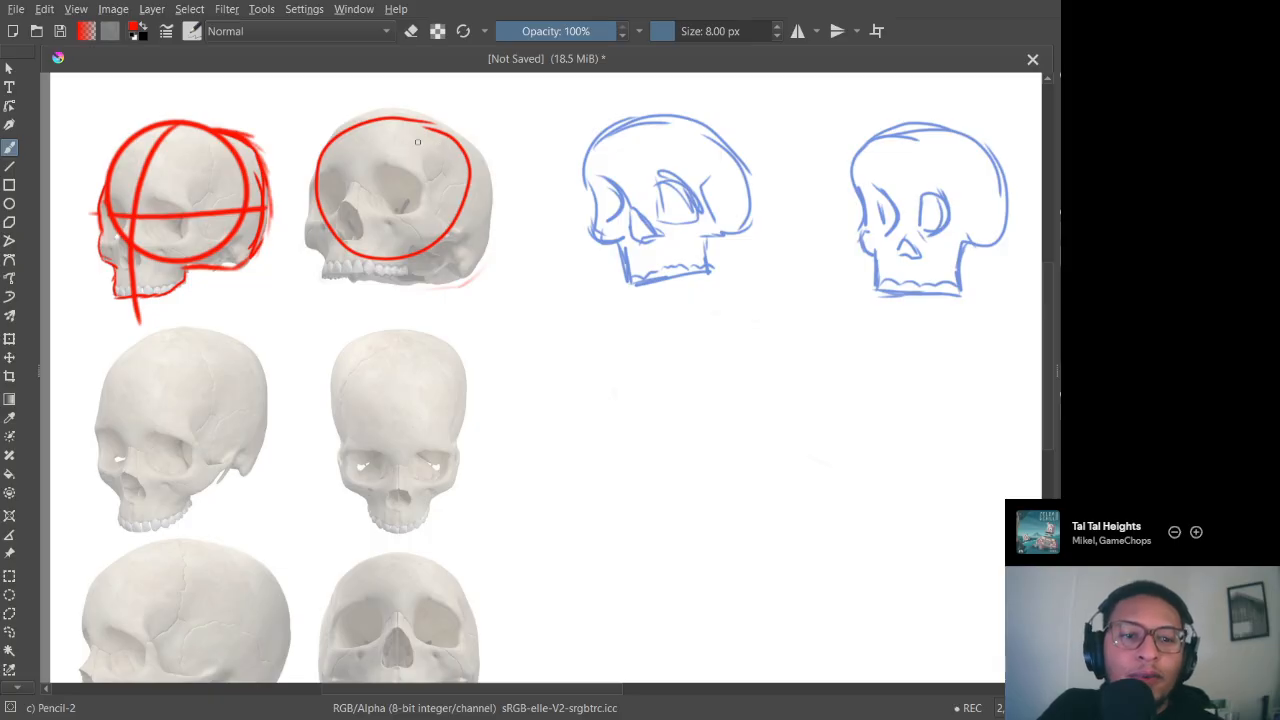
mouse_move(360, 134)
left_mouse_down()
mouse_move(325, 242)
mouse_move(325, 279)
left_mouse_up()
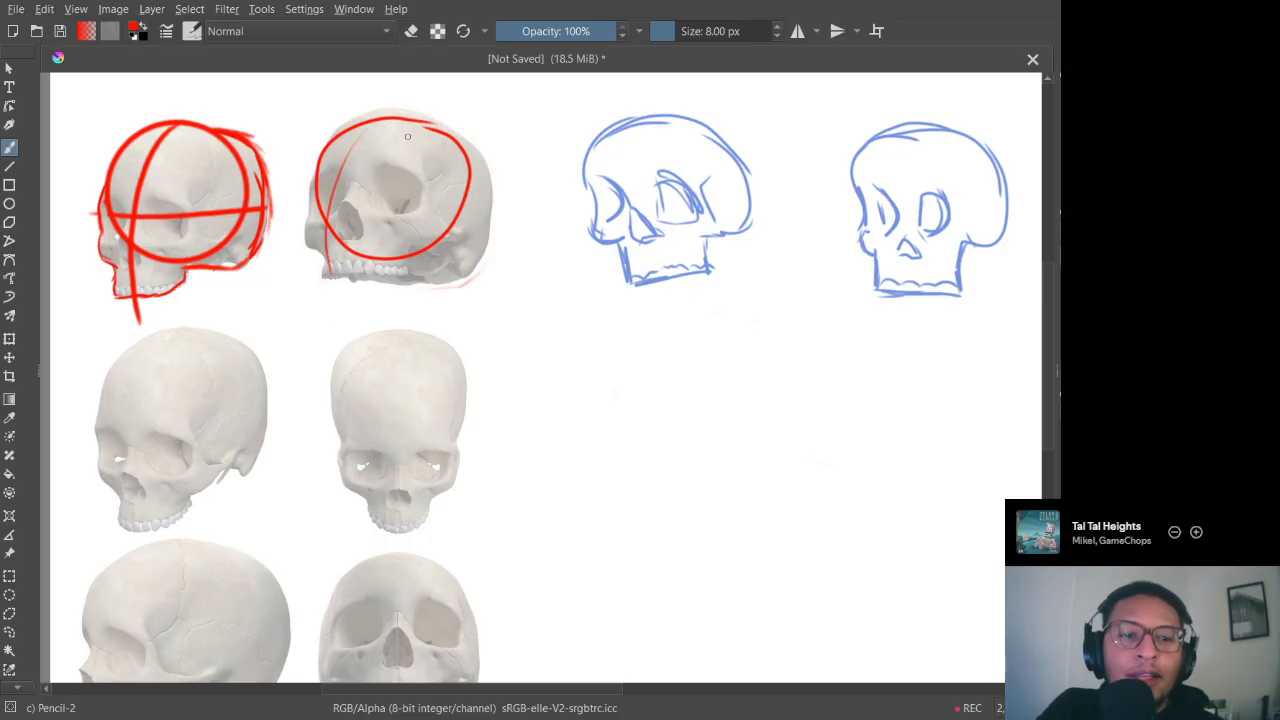
key("ctrl+z")
key("ctrl+z")
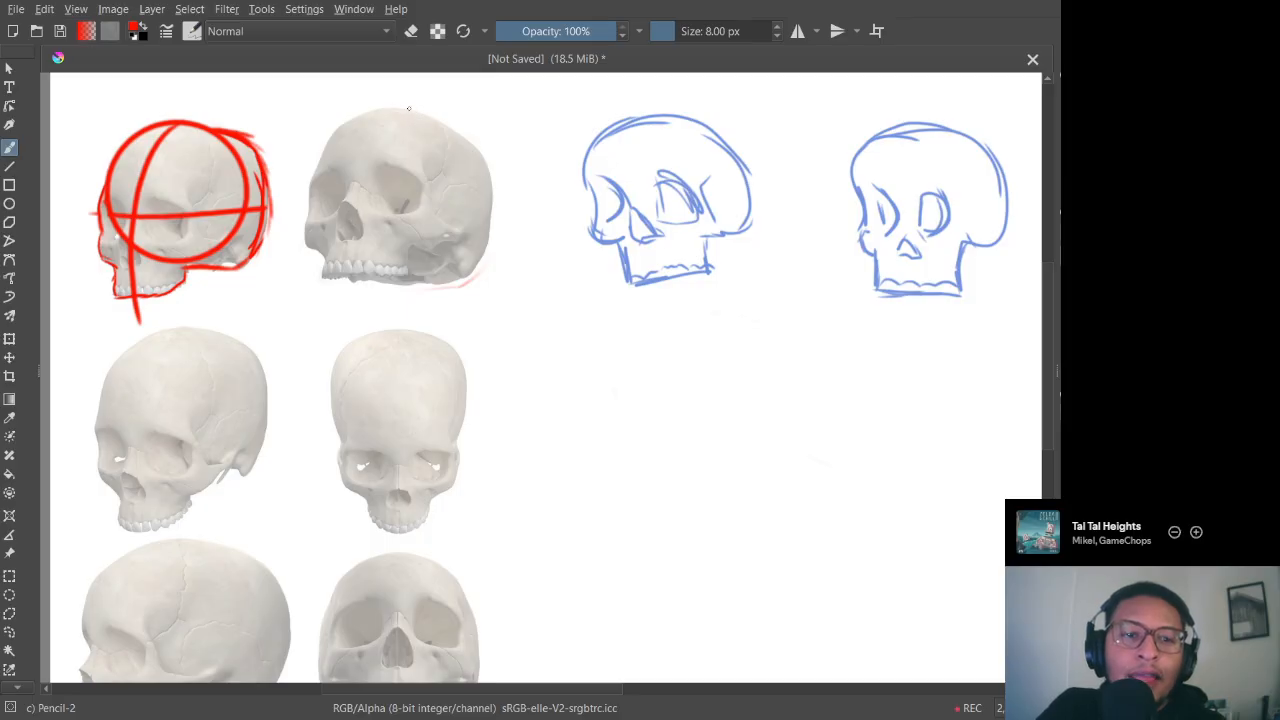
mouse_move(408, 108)
left_mouse_down()
mouse_move(326, 127)
mouse_move(308, 177)
mouse_move(332, 227)
mouse_move(396, 268)
mouse_move(464, 252)
mouse_move(482, 168)
mouse_move(436, 128)
mouse_move(379, 128)
mouse_move(394, 103)
mouse_move(337, 180)
mouse_move(394, 279)
mouse_move(488, 239)
mouse_move(485, 163)
mouse_move(395, 125)
left_mouse_up()
key("ctrl+z")
key("ctrl+z")
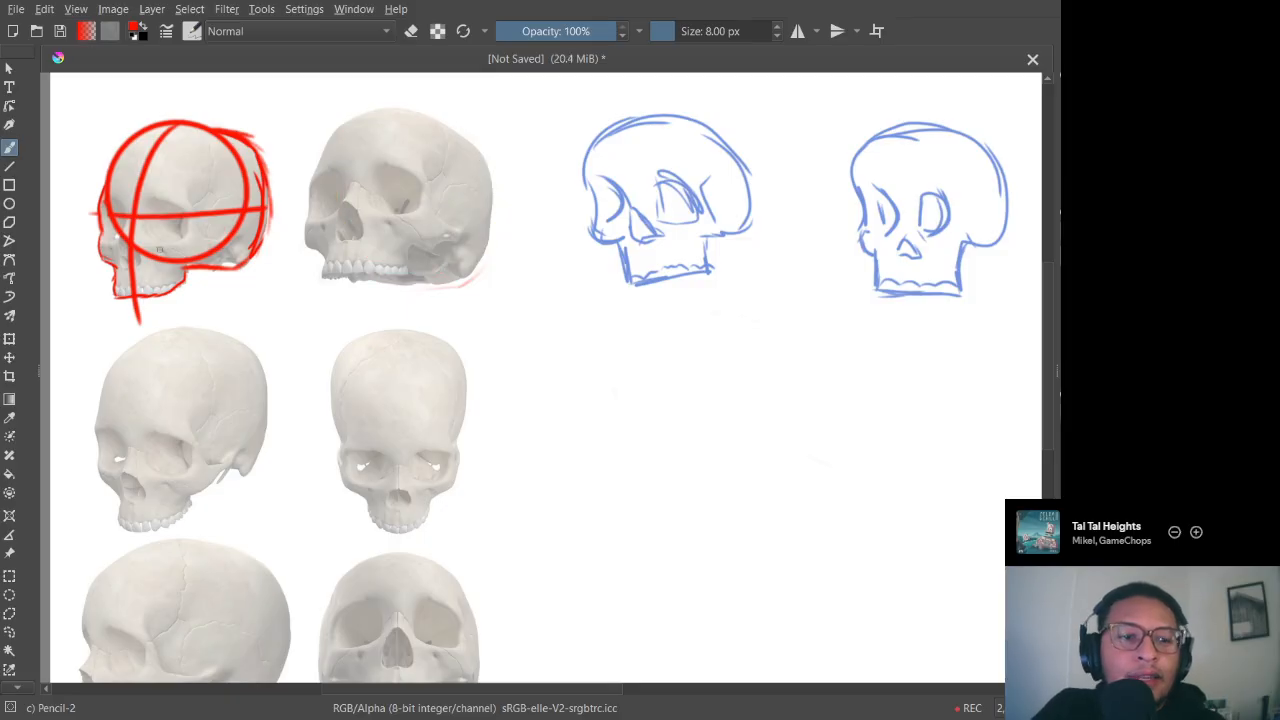
Step: Try placing a large red circle over the second skull with the Ellipse tool, and undo it
left_click(10, 203)
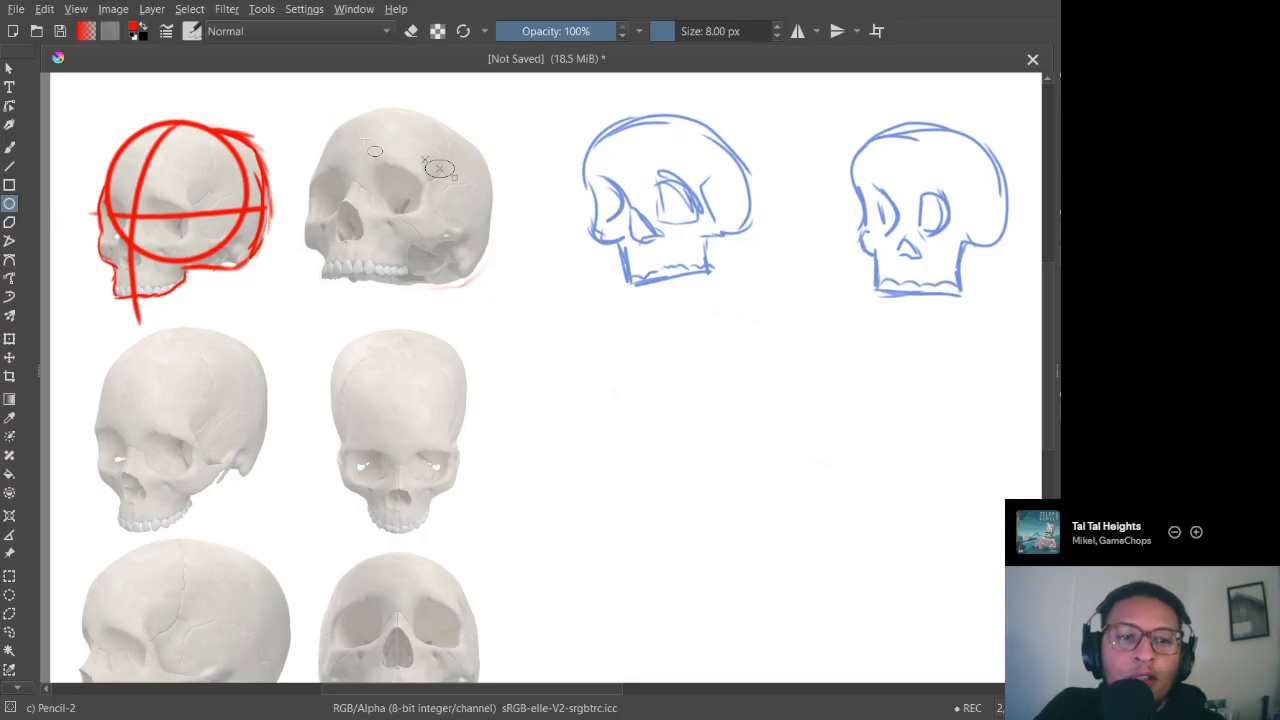
left_click_drag(454, 177, 525, 245)
key("ctrl+z")
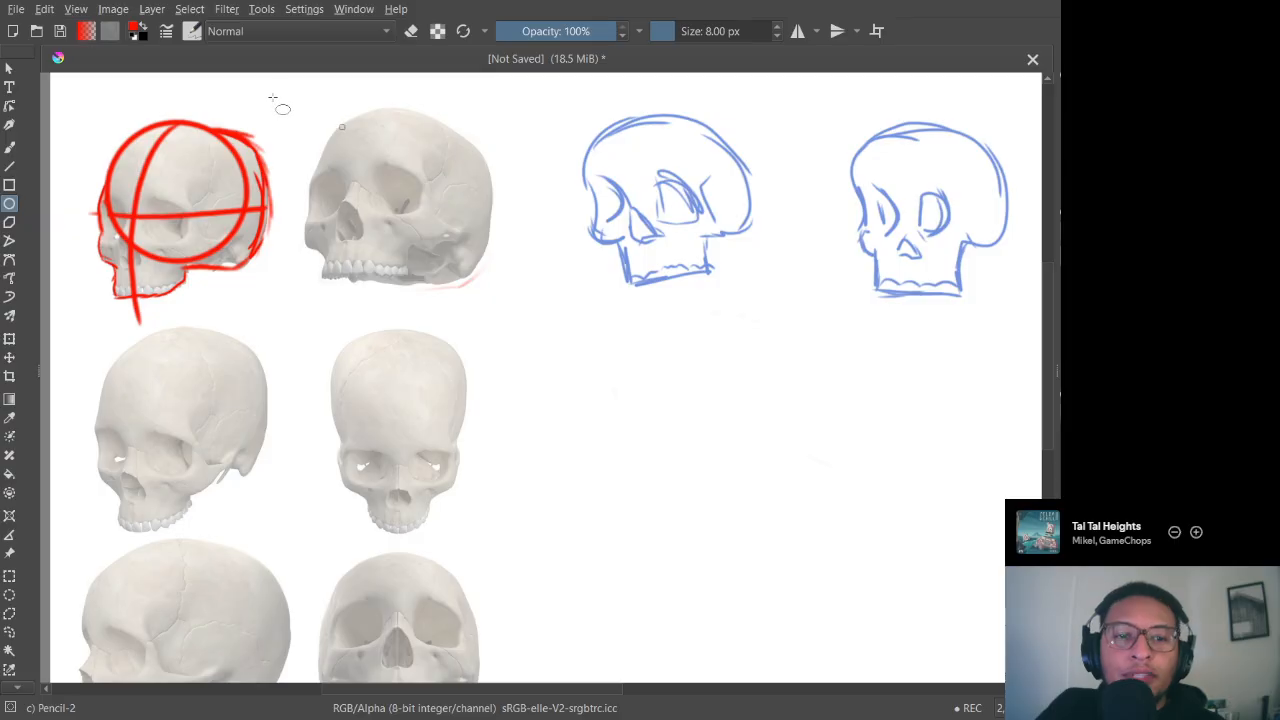
left_click_drag(341, 127, 555, 304)
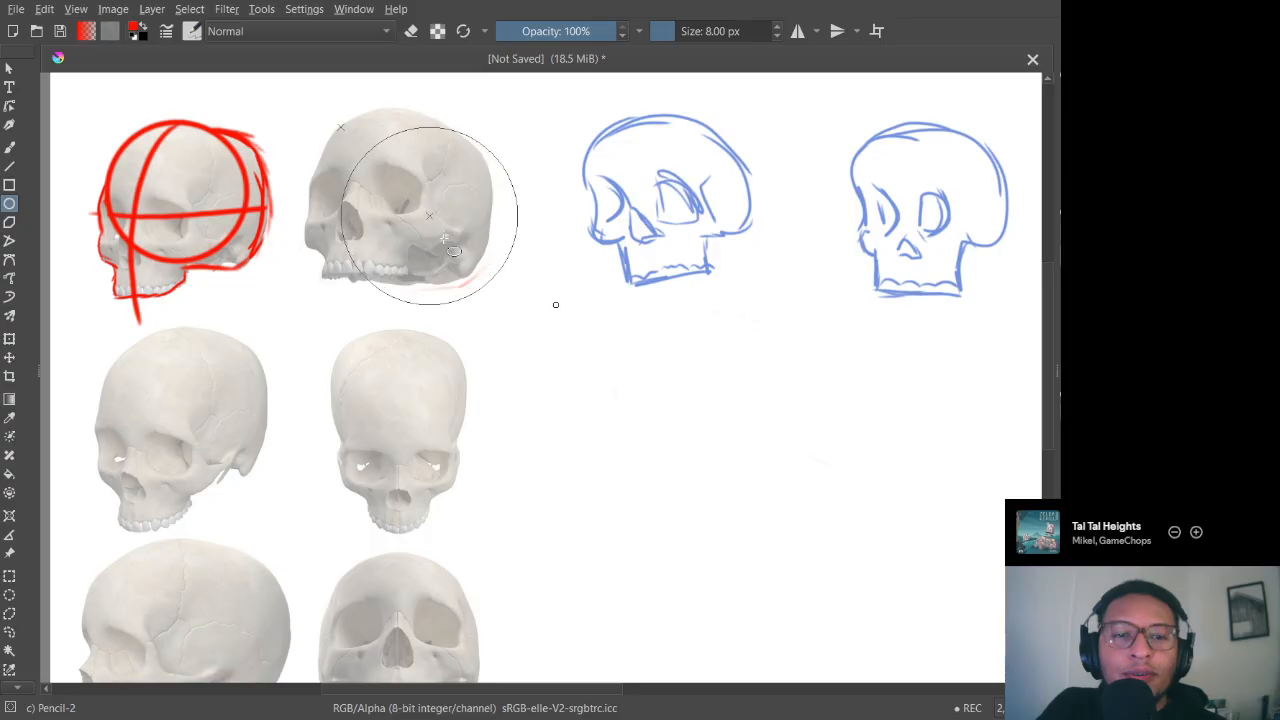
left_click_drag(444, 238, 460, 245)
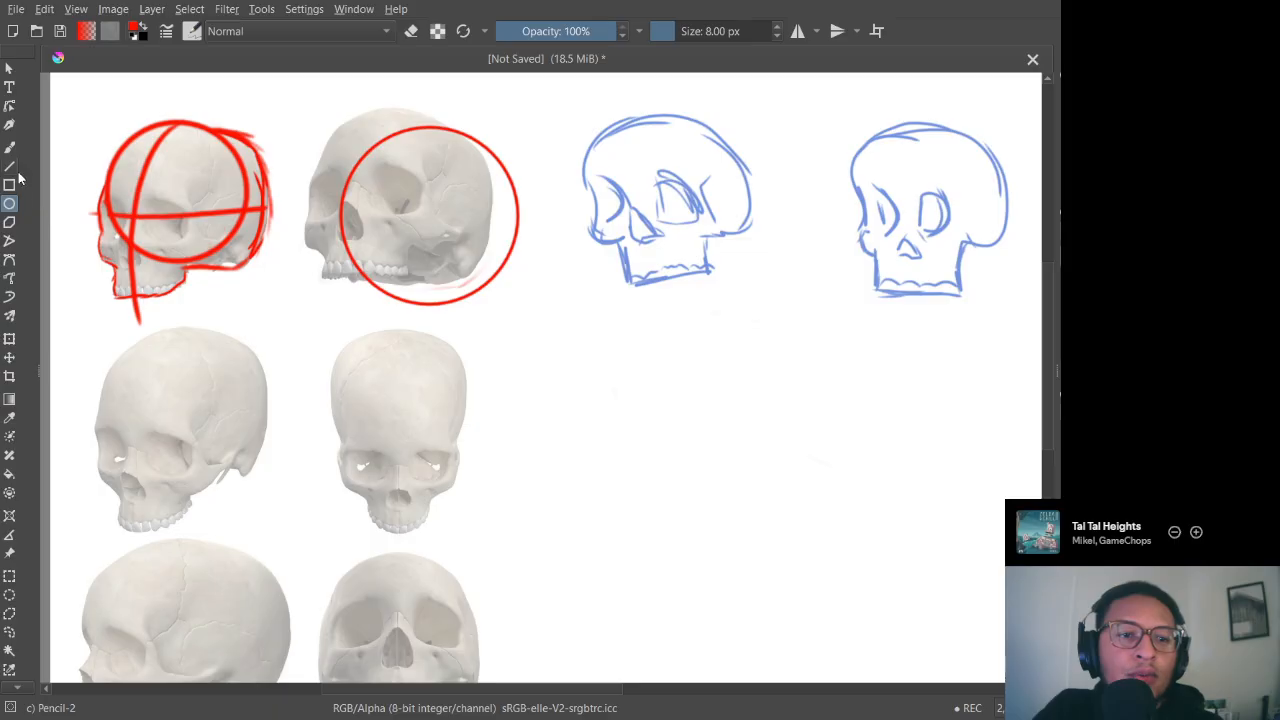
left_click(12, 357)
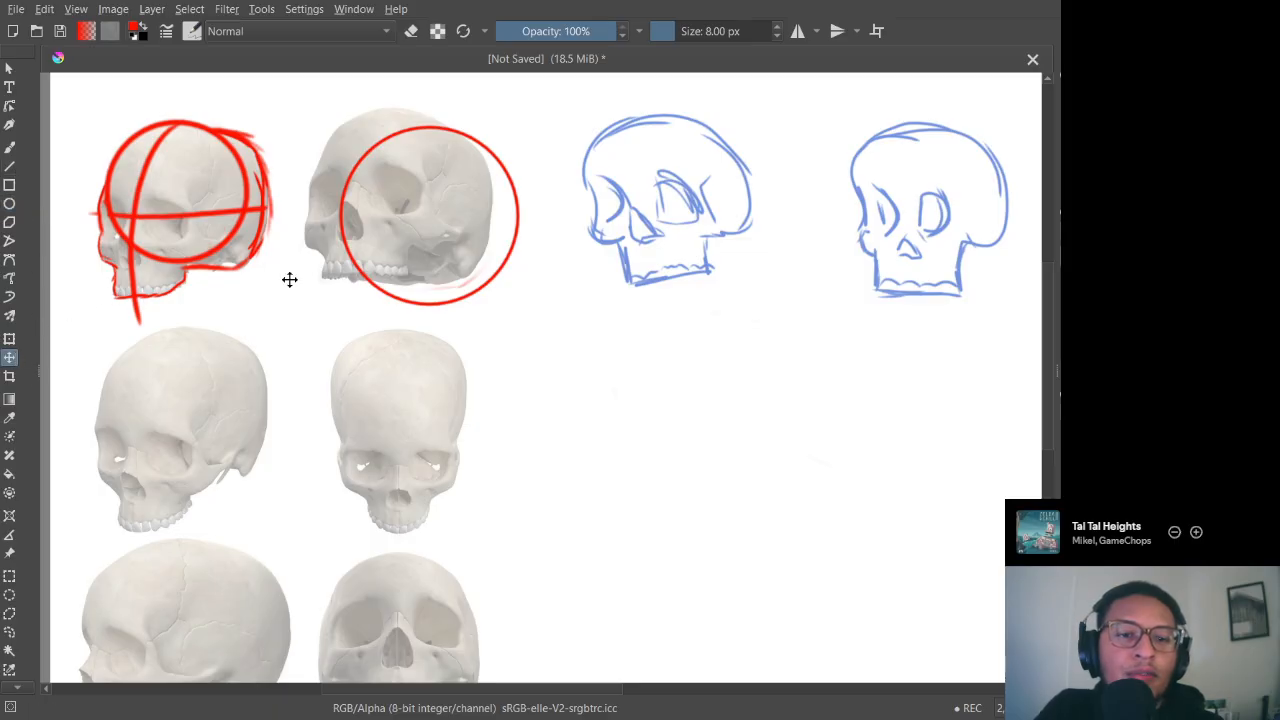
left_click_drag(394, 277, 387, 250)
key("ctrl+z")
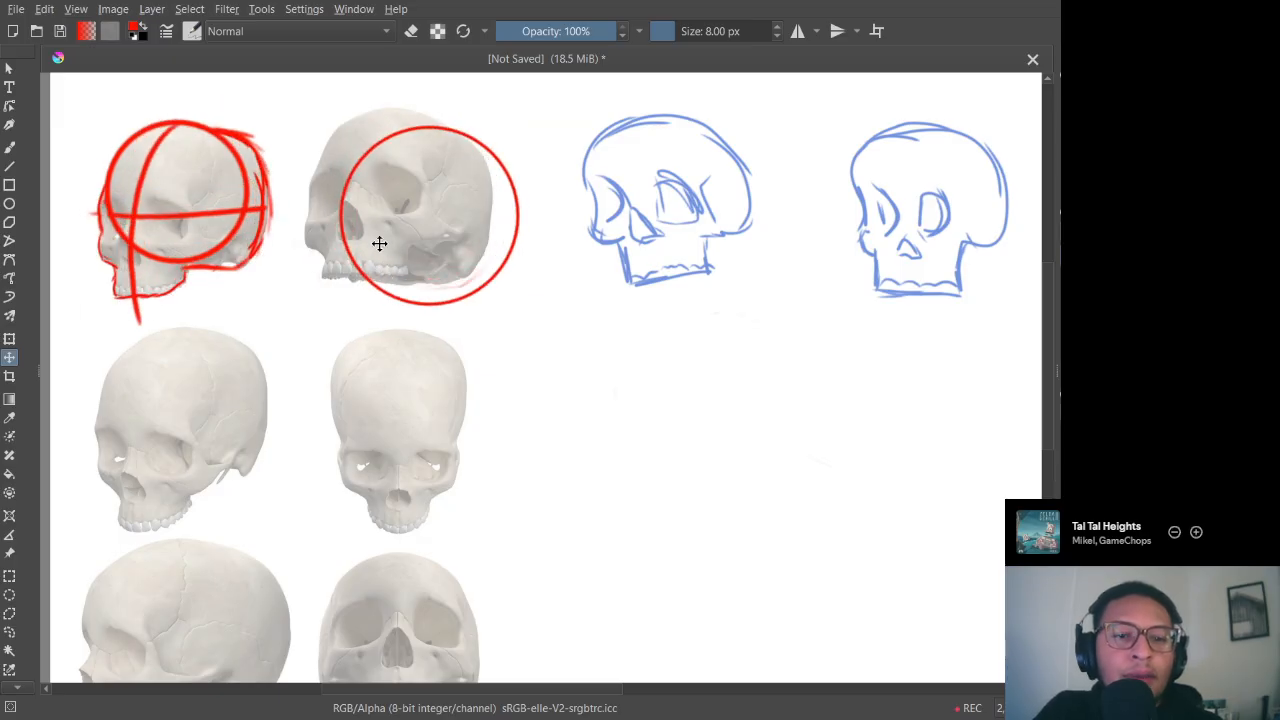
key("ctrl+z")
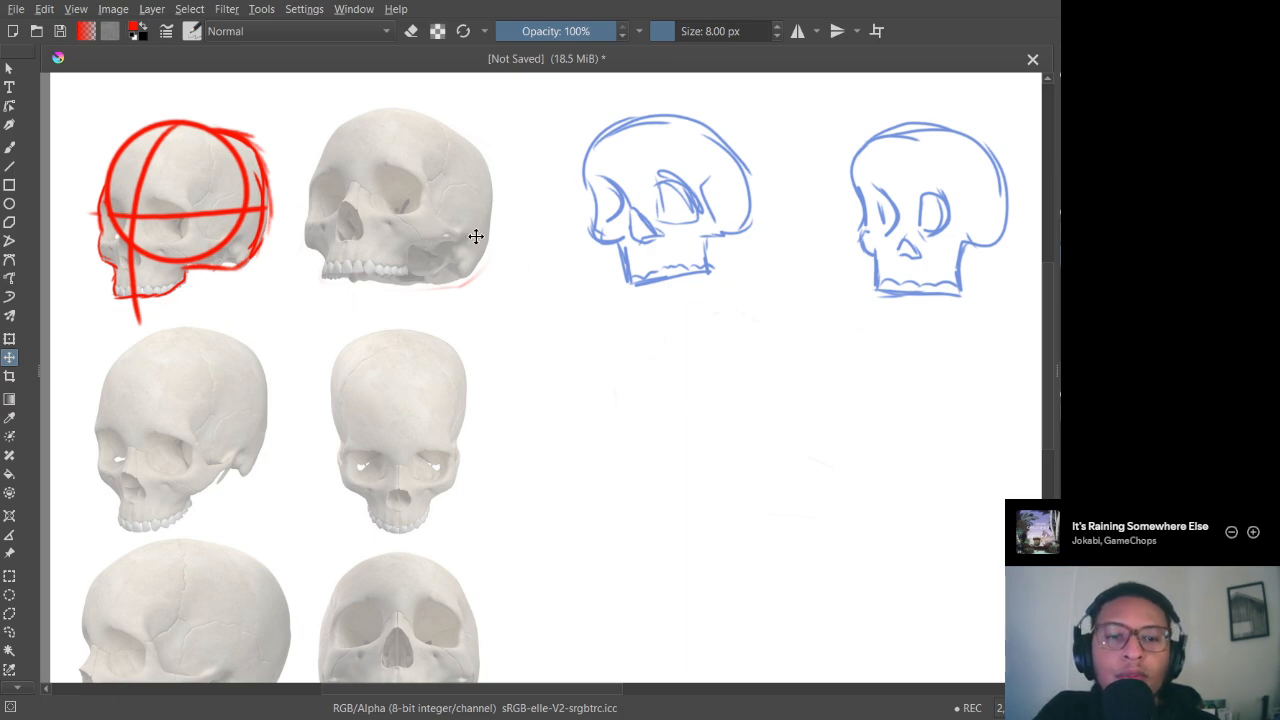
Step: Draw two overlapping red circles on the second skull with the Ellipse tool, one toward the back and one over the face
left_click(9, 204)
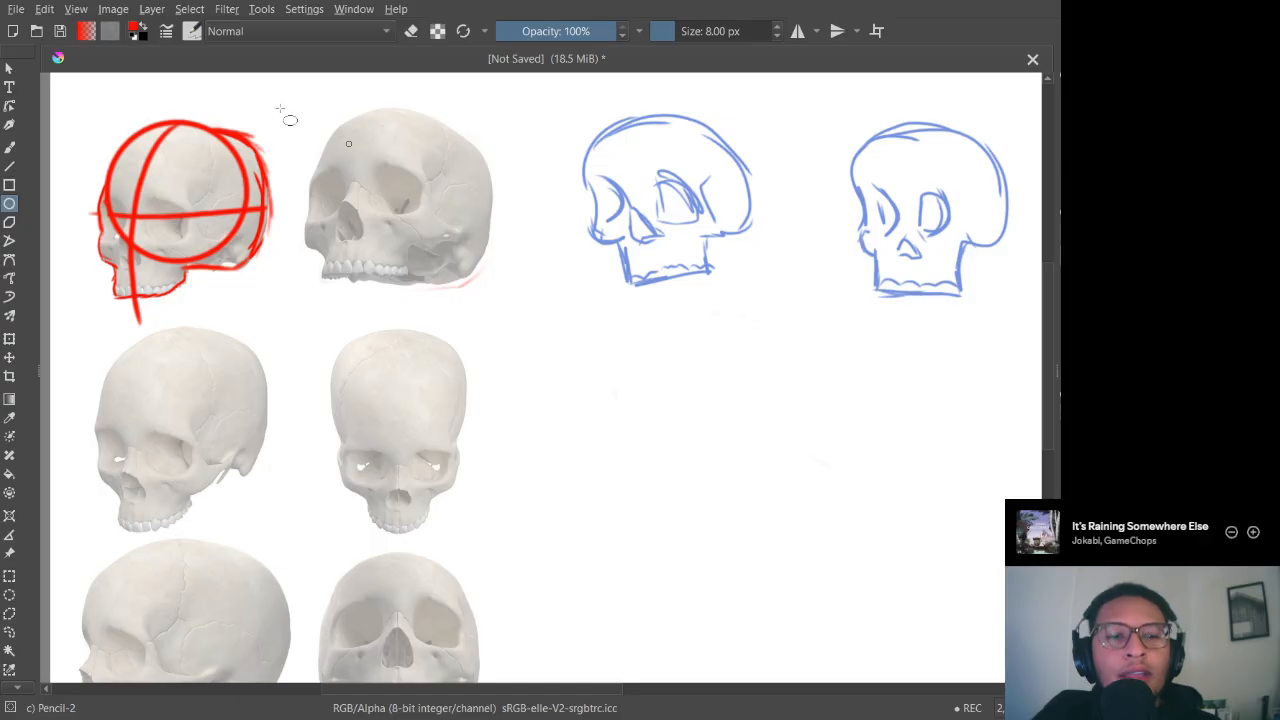
left_click_drag(338, 130, 384, 208)
mouse_move(473, 262)
left_mouse_down()
mouse_move(531, 320)
mouse_move(503, 287)
mouse_move(521, 284)
left_mouse_up()
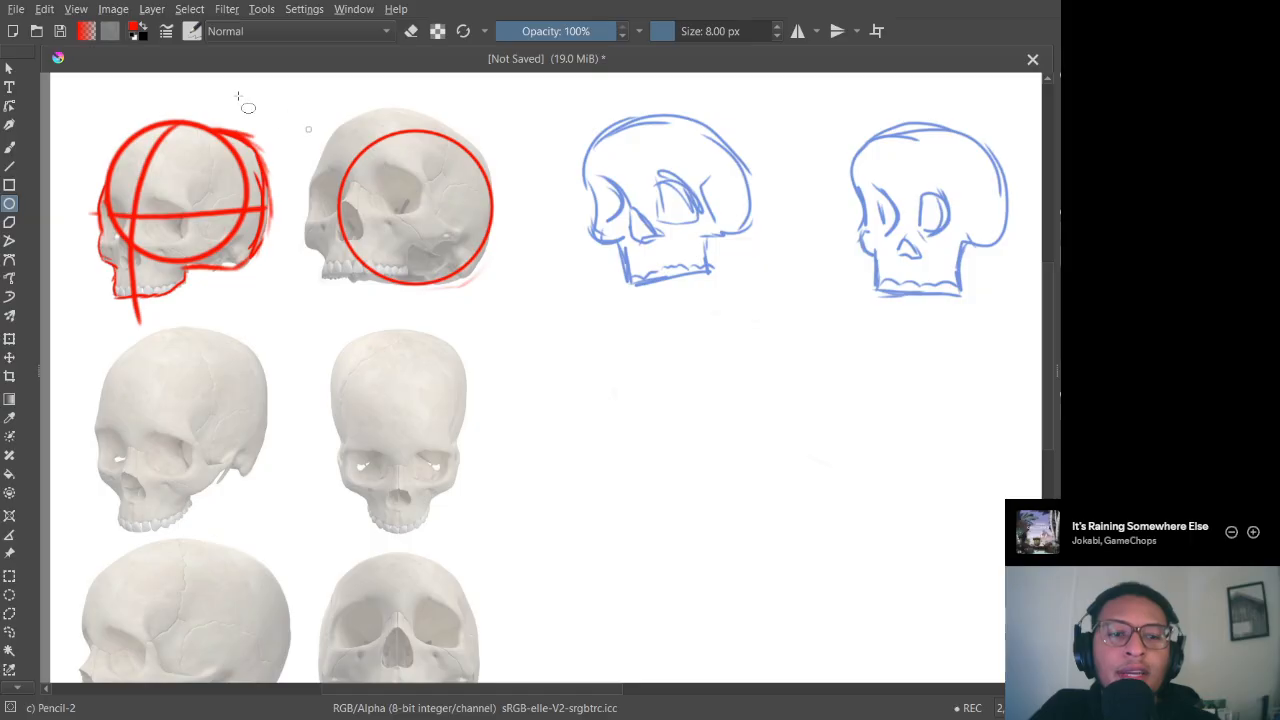
left_click_drag(303, 117, 385, 215)
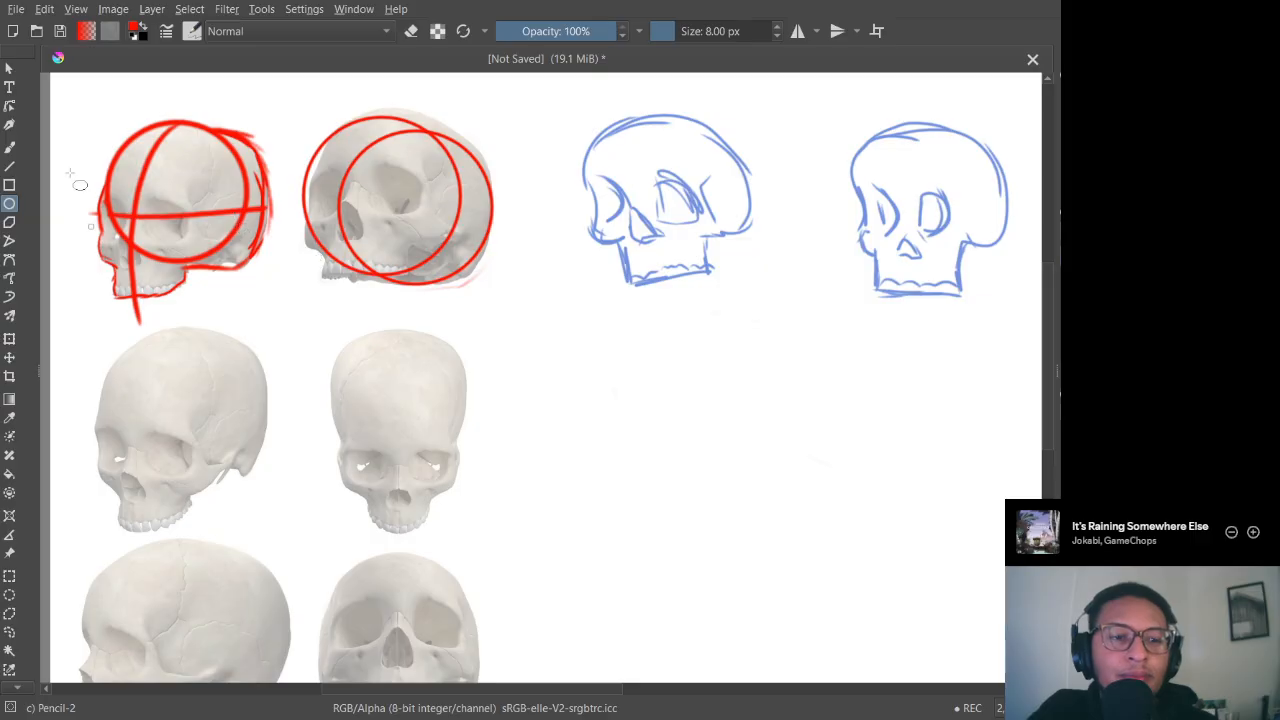
Step: Pencil a curved red centre line from the second skull's crown to below the teeth and mark both eye sockets
left_click(10, 147)
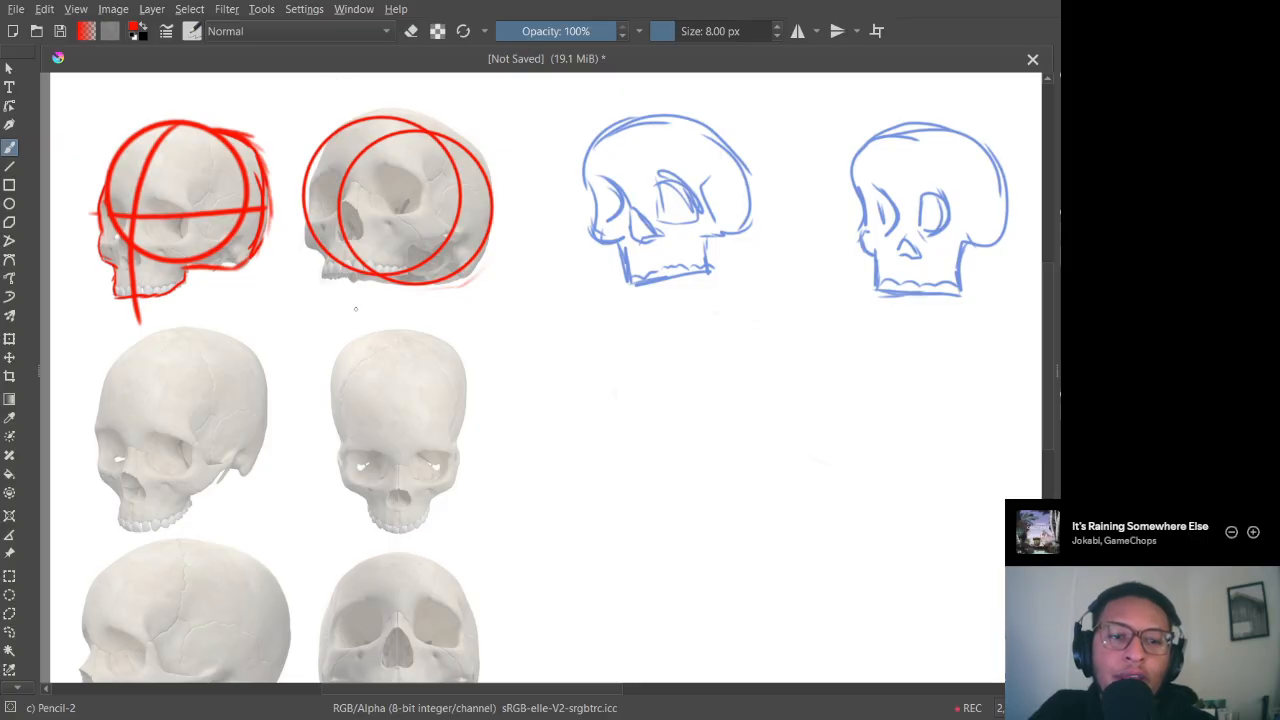
mouse_move(355, 309)
left_mouse_down()
mouse_move(358, 184)
mouse_move(405, 124)
mouse_move(438, 107)
left_mouse_up()
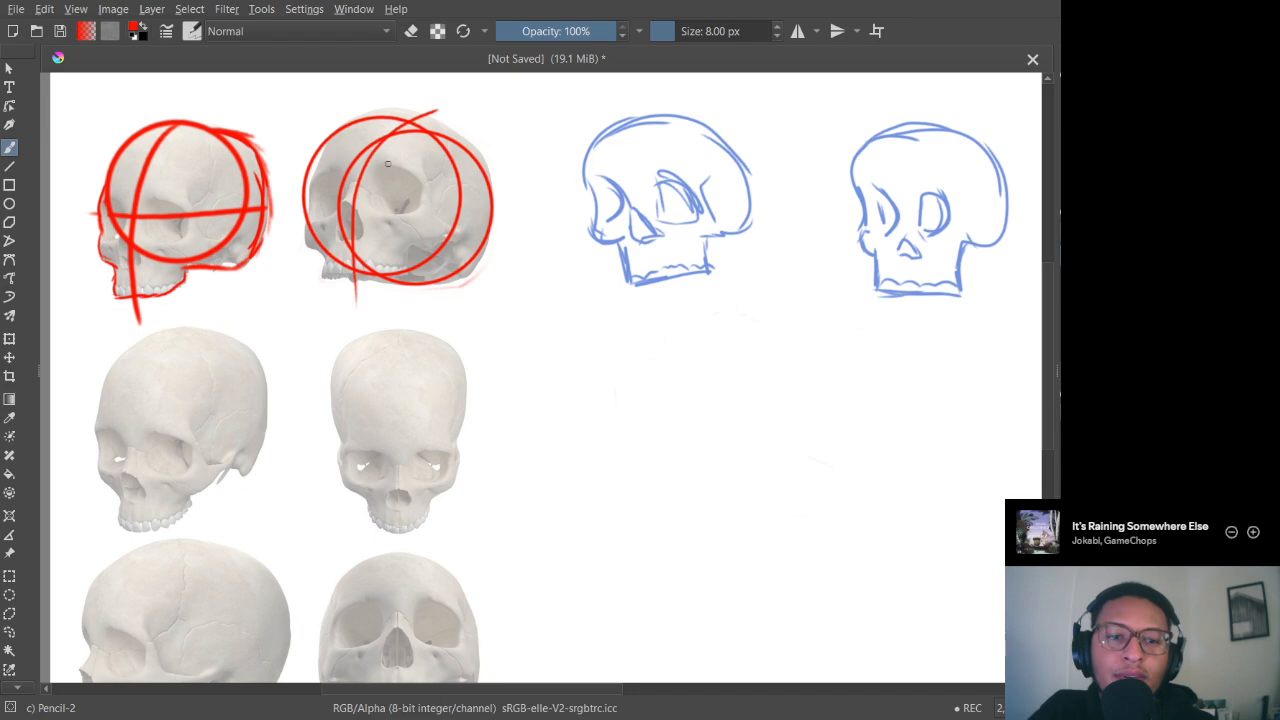
left_click_drag(398, 193, 398, 188)
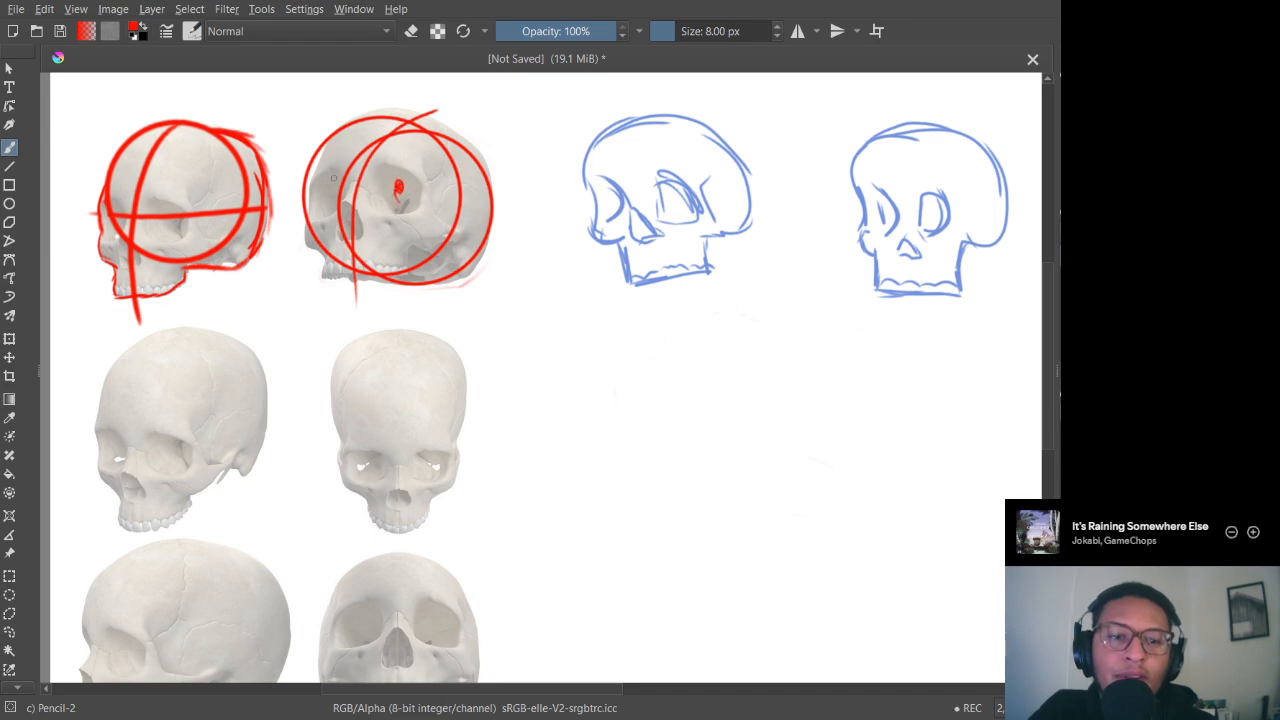
left_click_drag(330, 176, 330, 202)
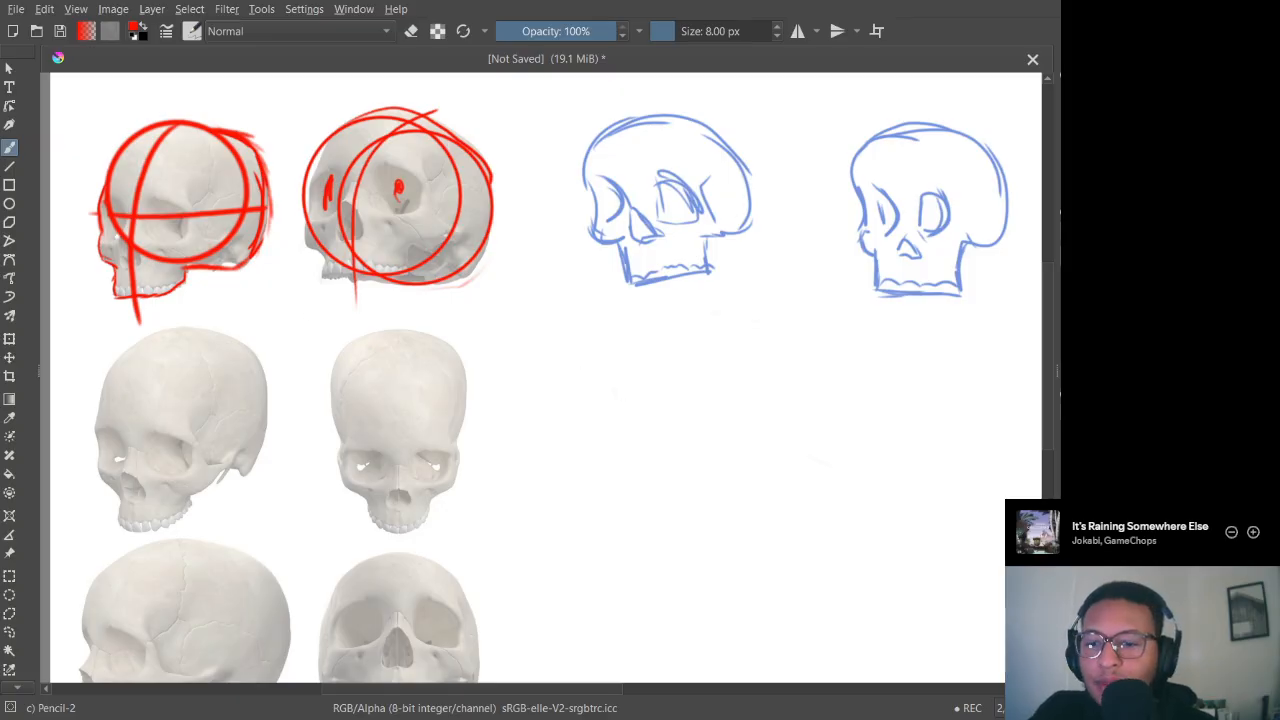
Step: Change the pencil colour to the light blue used for the simplified skull sketches
right_click(614, 257)
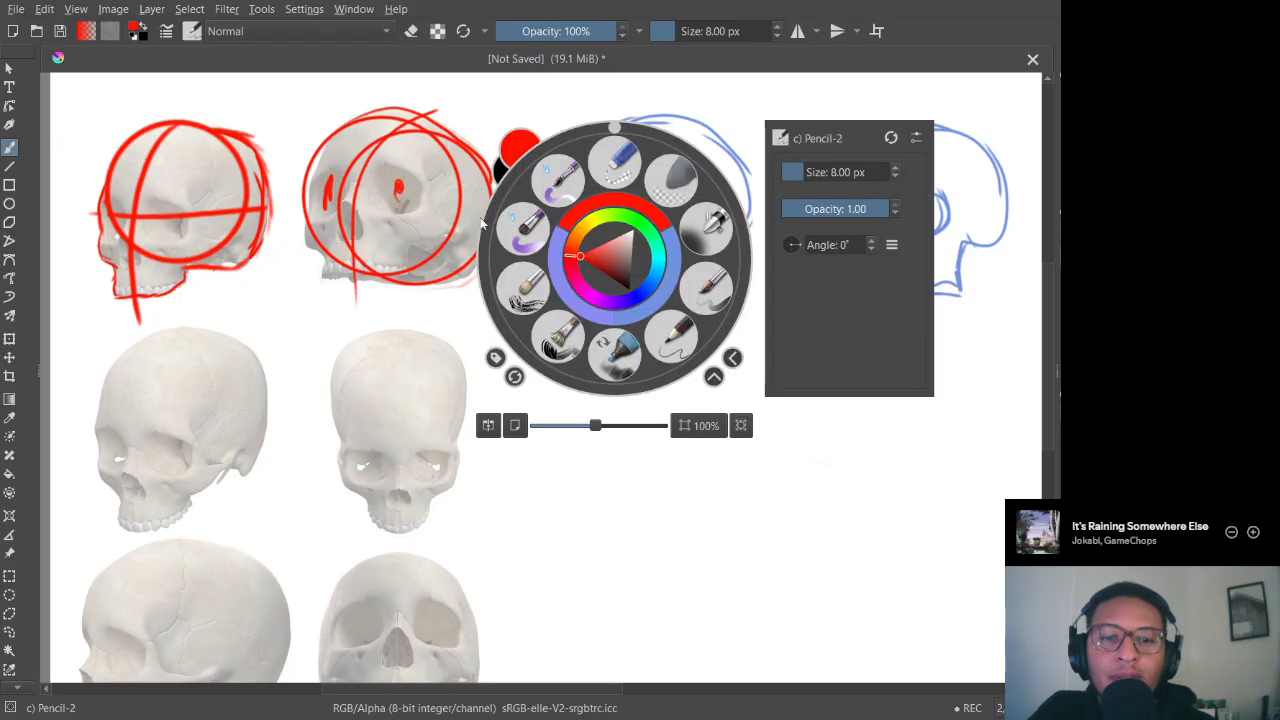
left_click(633, 292)
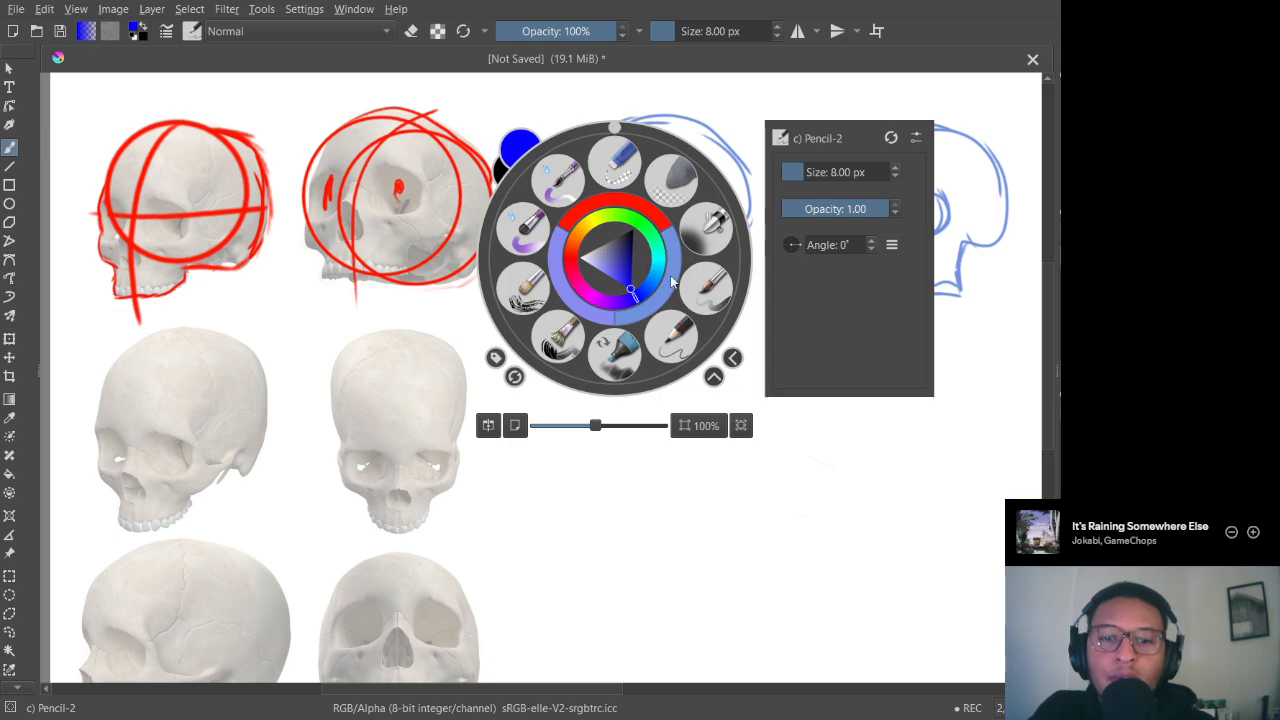
left_click(674, 241)
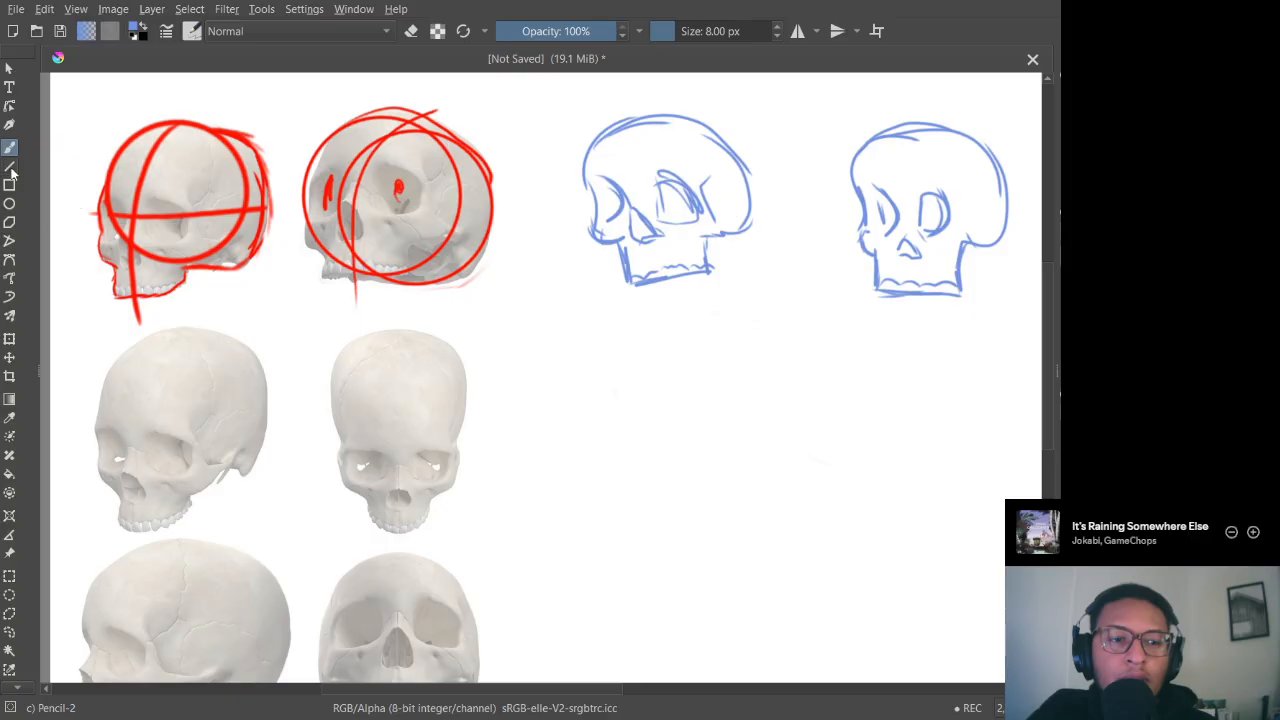
Step: Try light blue pencil lines along the second skull's cheekbone and across its nose, and undo them
left_click(9, 203)
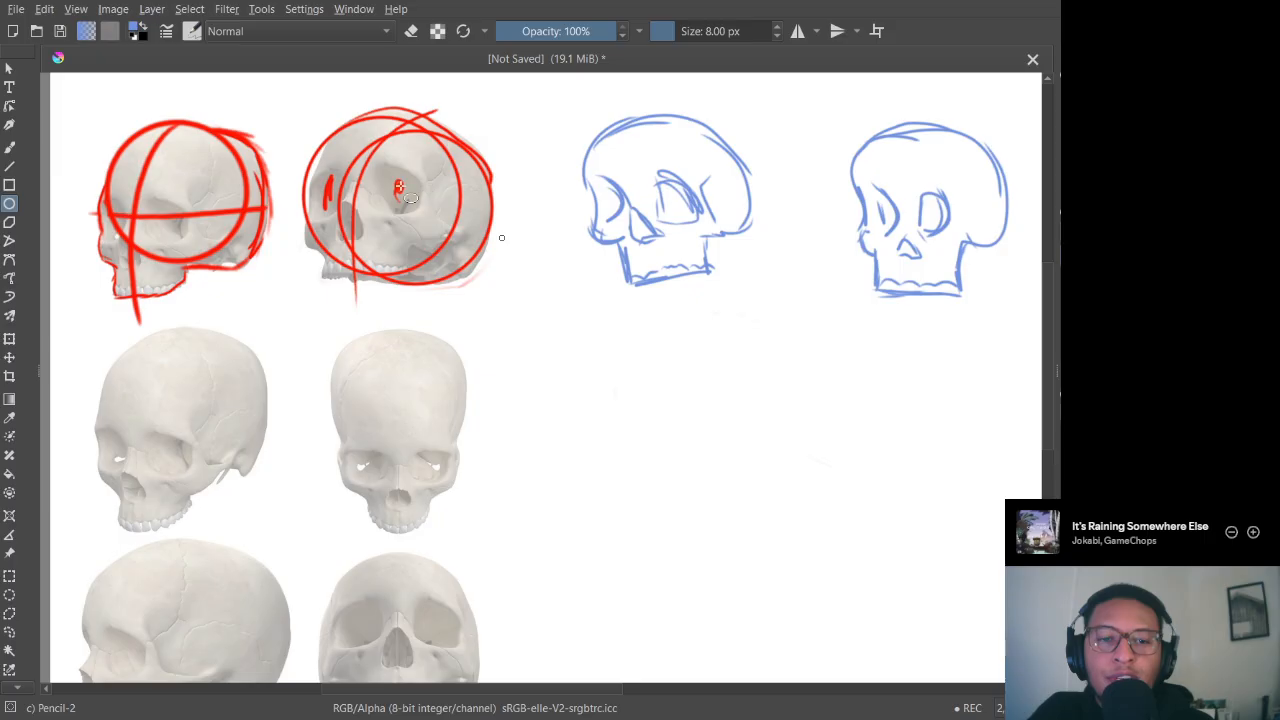
left_click(10, 148)
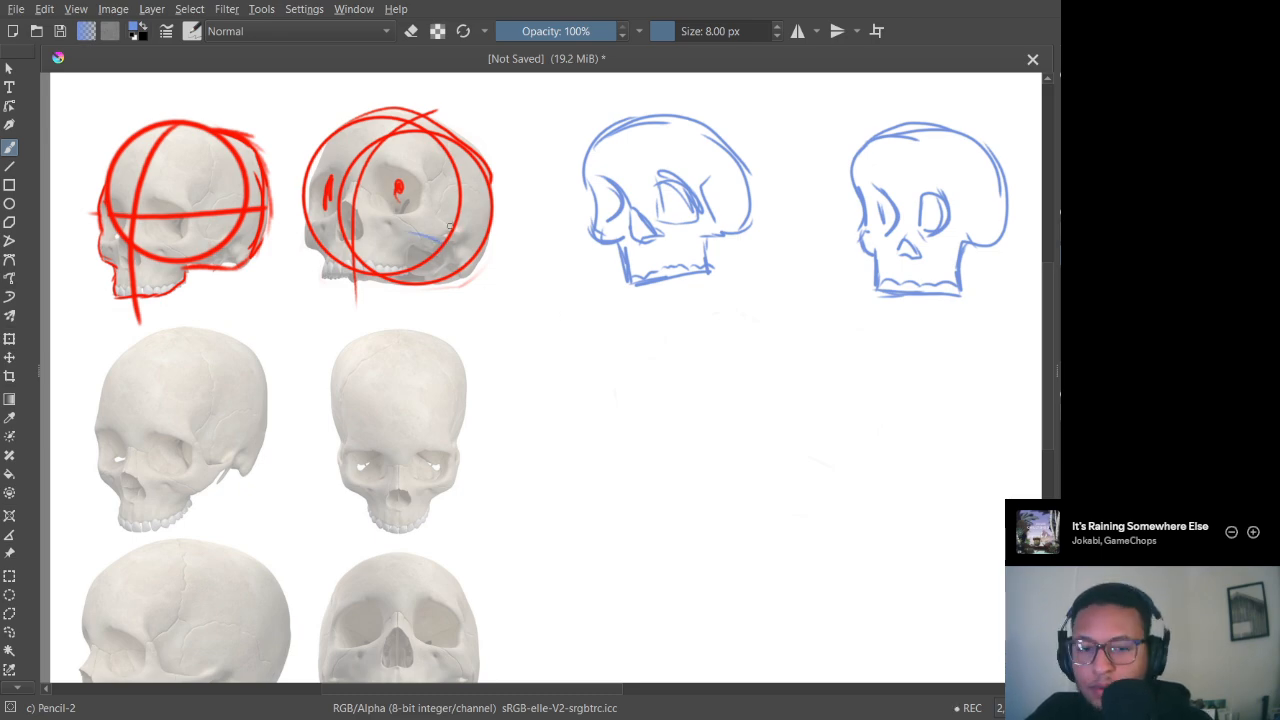
key("ctrl+z")
left_click_drag(347, 208, 526, 308)
scroll(512, 290, "up", 4)
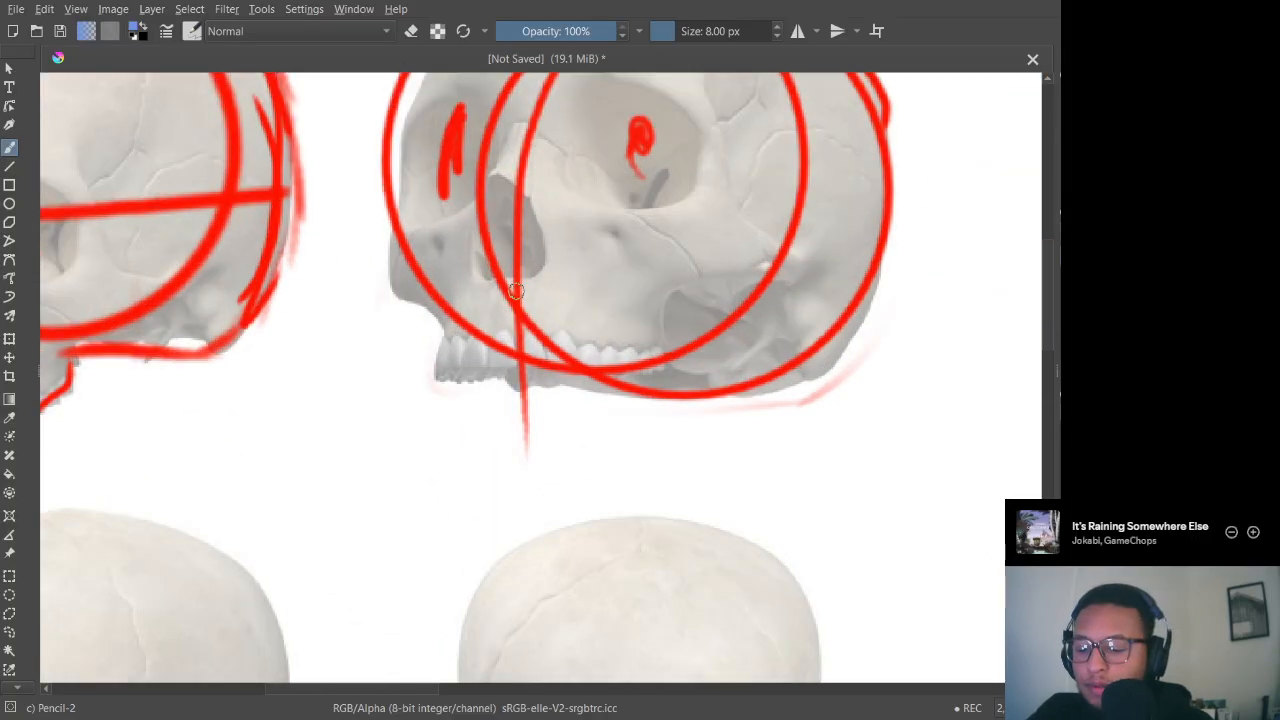
left_click_drag(658, 256, 752, 286)
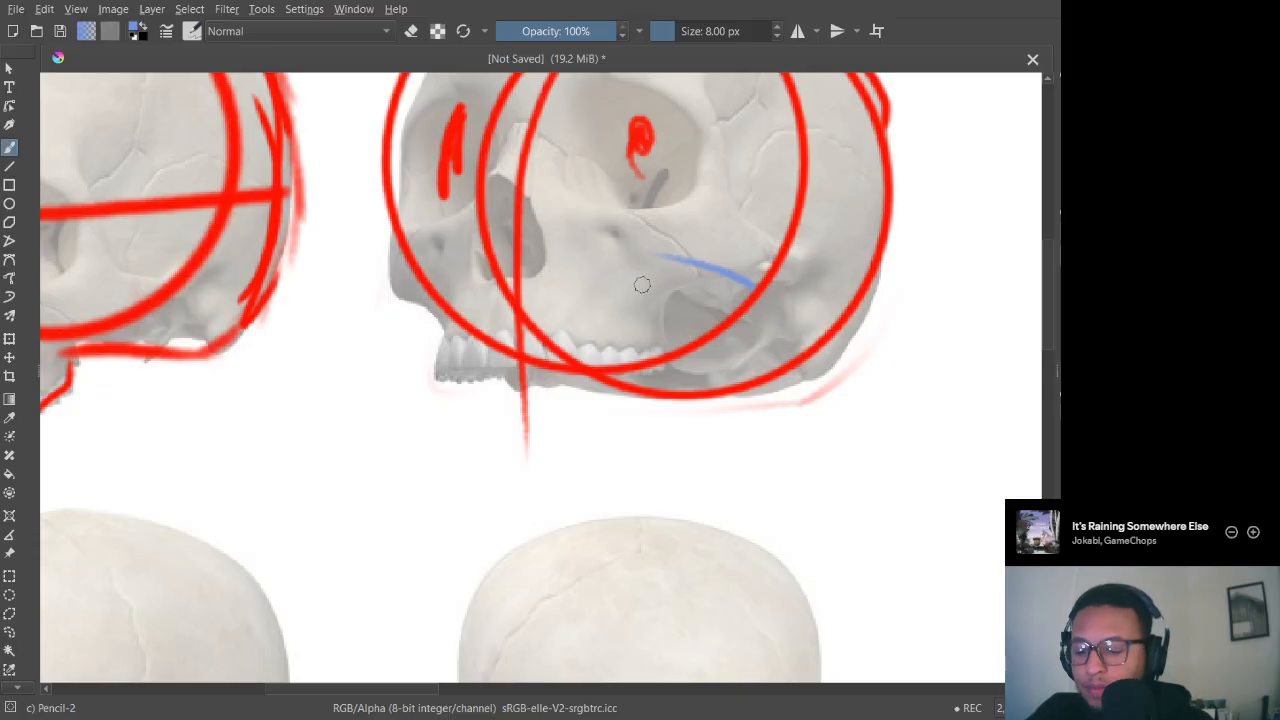
mouse_move(514, 214)
left_mouse_down()
mouse_move(486, 263)
mouse_move(471, 223)
mouse_move(485, 229)
mouse_move(437, 240)
left_mouse_up()
key("ctrl+z")
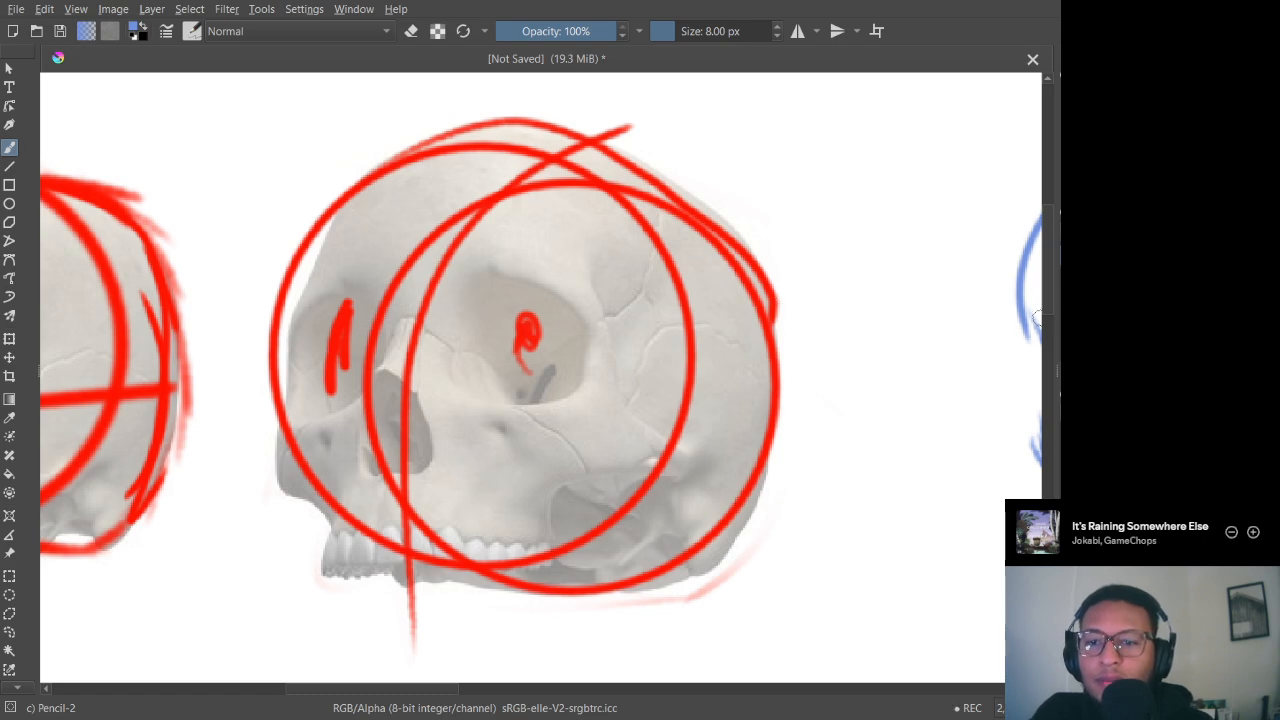
Step: Try clearing all the red construction lines over the second skull at once, and restore them
key("Delete")
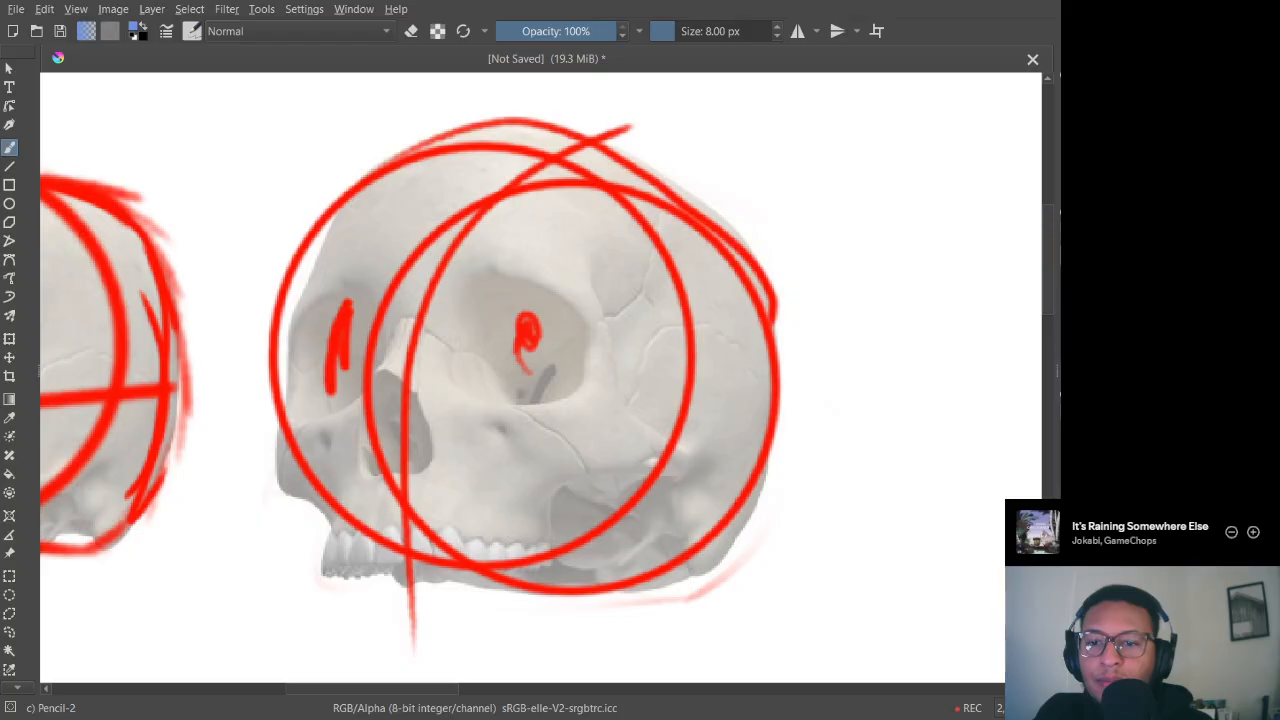
key("ctrl+z")
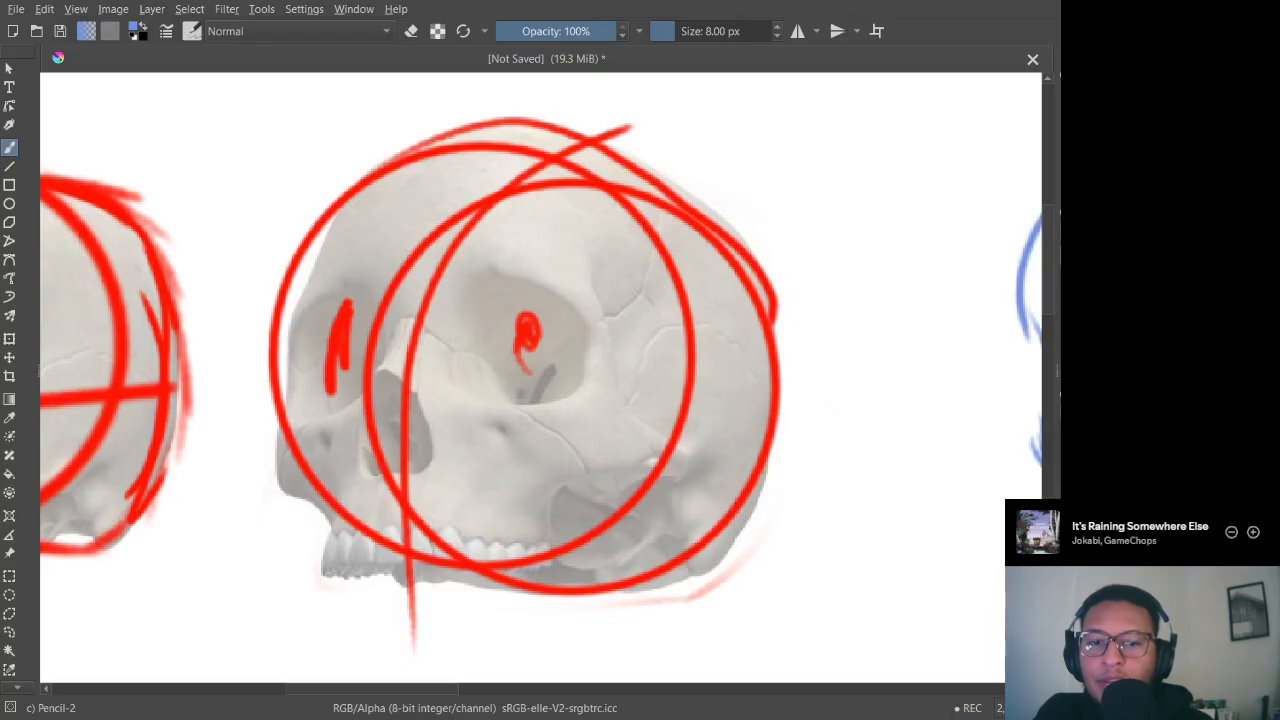
key("Delete")
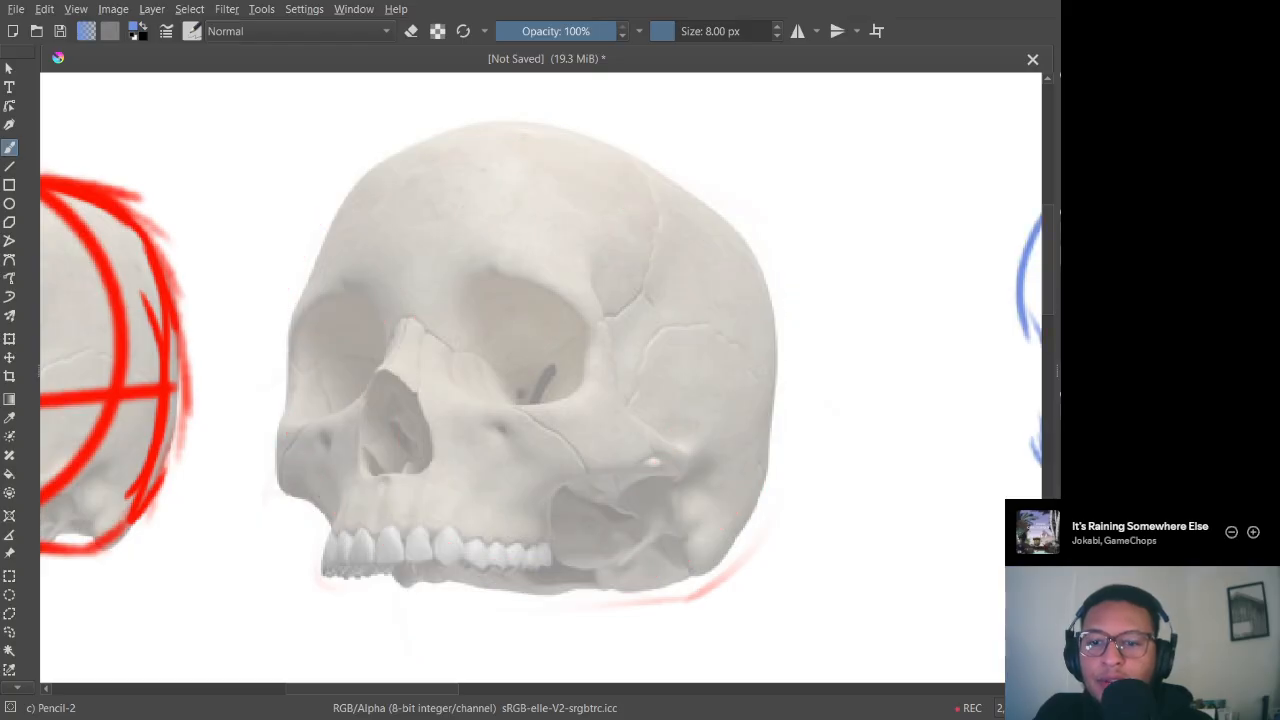
key("ctrl+z")
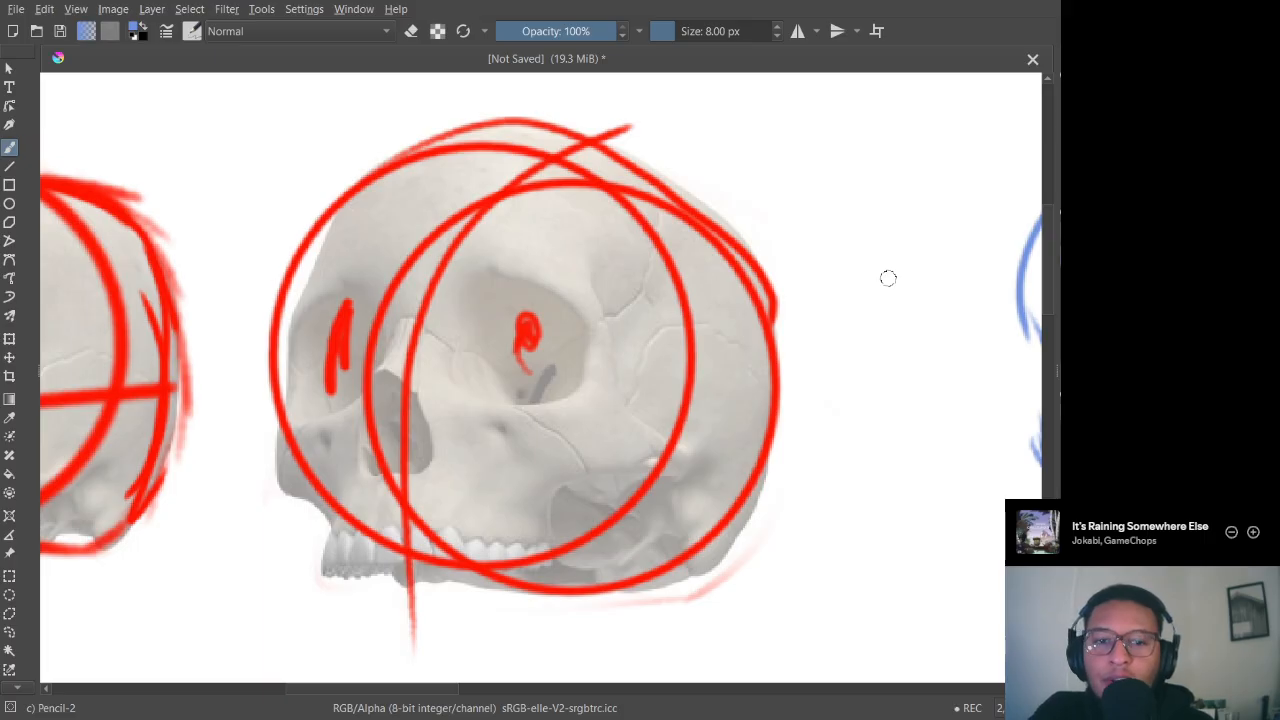
Step: Erase the second skull's cranium outline and centre line with a 14.55 px eraser, keeping the two circles
key("e")
mouse_move(596, 138)
left_mouse_down()
mouse_move(453, 126)
mouse_move(557, 134)
mouse_move(611, 157)
mouse_move(549, 120)
left_mouse_up()
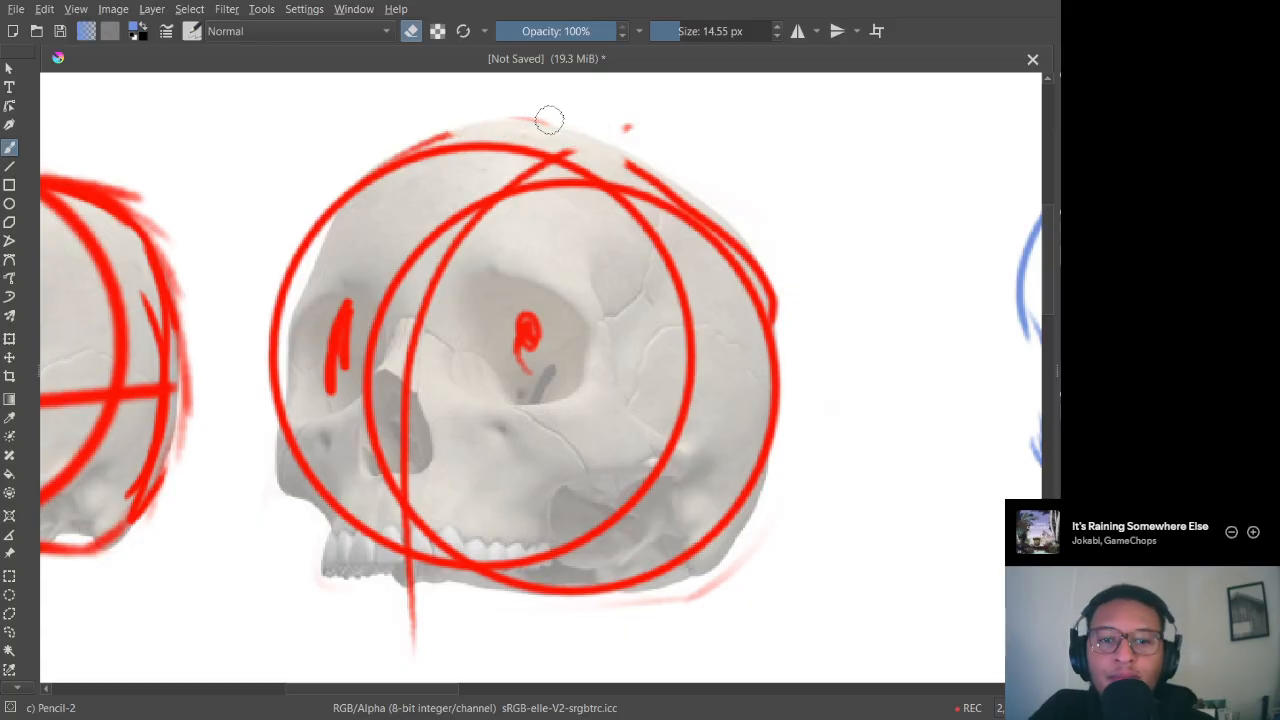
mouse_move(660, 177)
left_mouse_down()
mouse_move(652, 195)
mouse_move(748, 254)
mouse_move(772, 295)
left_mouse_up()
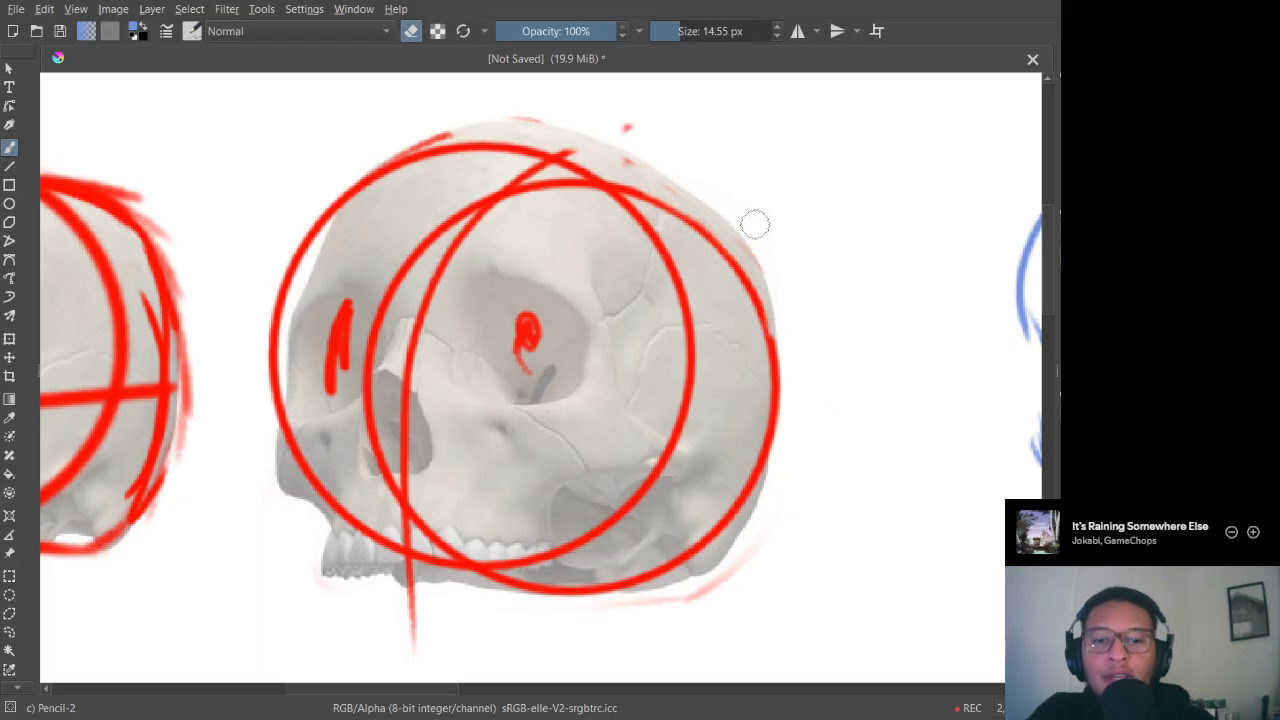
mouse_move(412, 455)
left_mouse_down()
mouse_move(398, 354)
mouse_move(418, 302)
mouse_move(442, 265)
mouse_move(417, 313)
mouse_move(413, 384)
mouse_move(440, 293)
mouse_move(480, 232)
mouse_move(451, 257)
mouse_move(504, 190)
mouse_move(544, 176)
mouse_move(520, 176)
mouse_move(563, 137)
left_mouse_up()
mouse_move(466, 227)
left_mouse_down()
mouse_move(445, 258)
mouse_move(486, 223)
left_mouse_up()
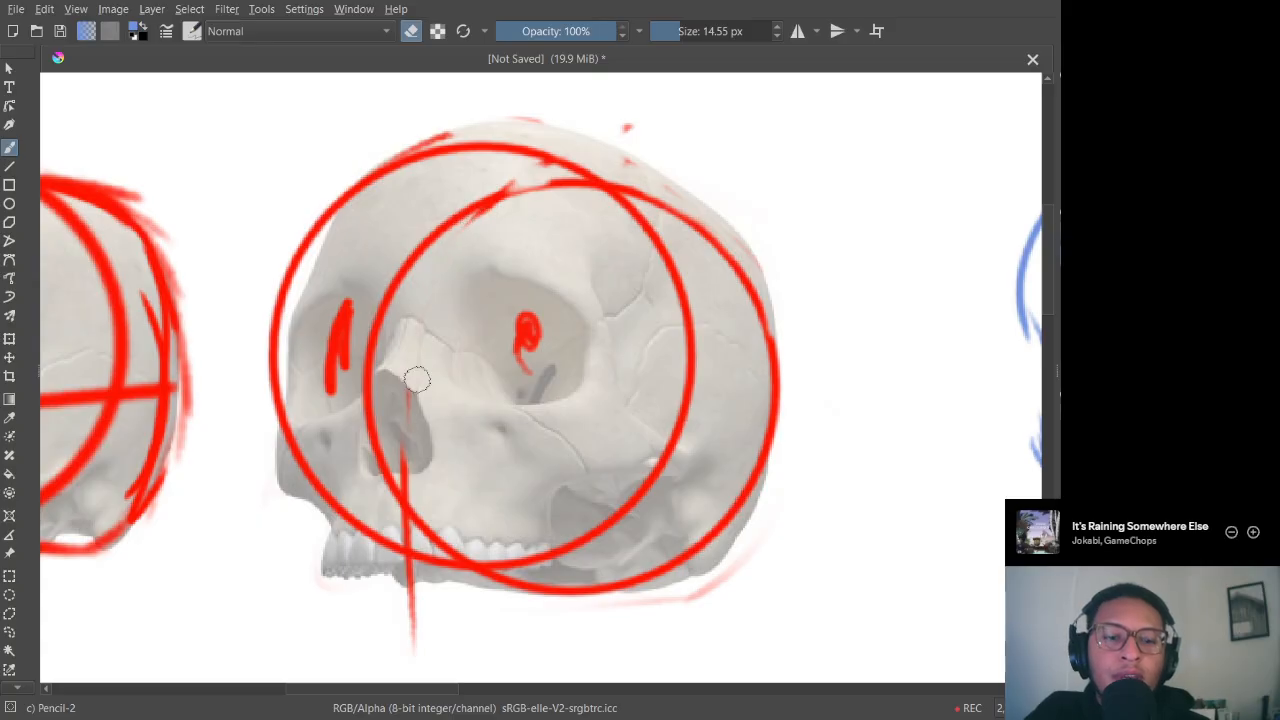
mouse_move(417, 377)
left_mouse_down()
mouse_move(405, 496)
mouse_move(405, 420)
left_mouse_up()
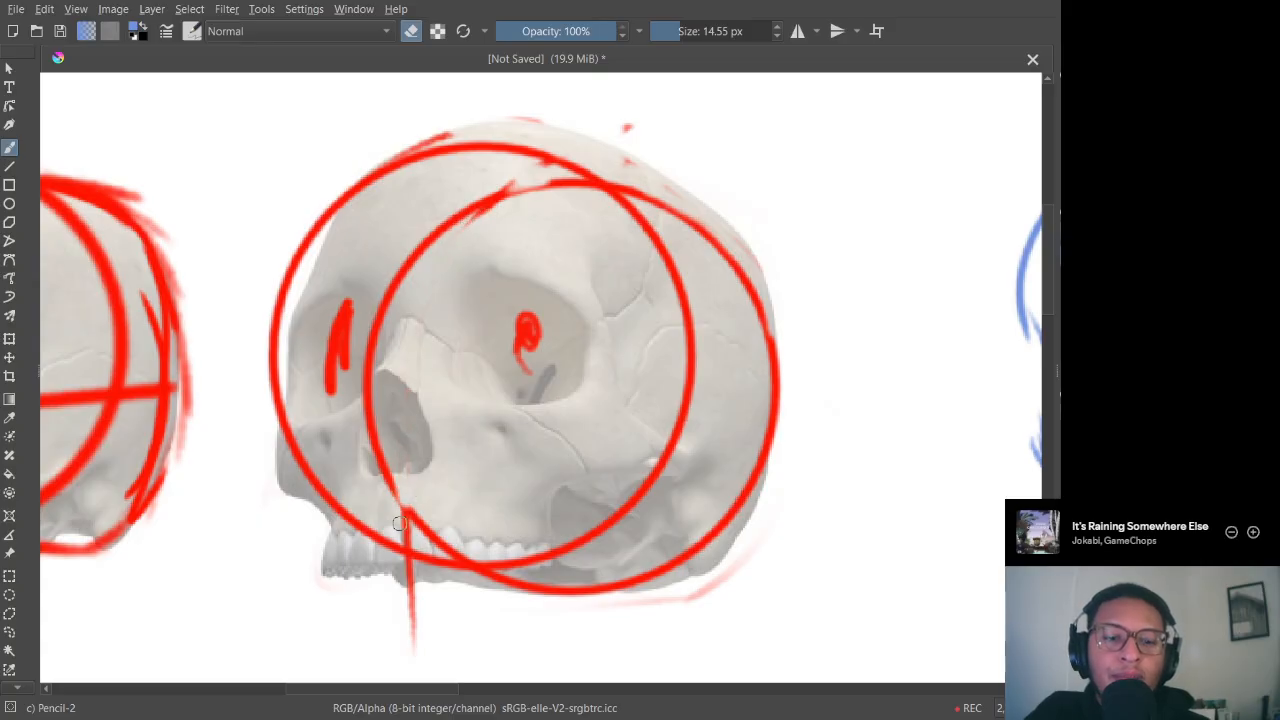
mouse_move(400, 523)
left_mouse_down()
mouse_move(409, 609)
mouse_move(403, 556)
left_mouse_up()
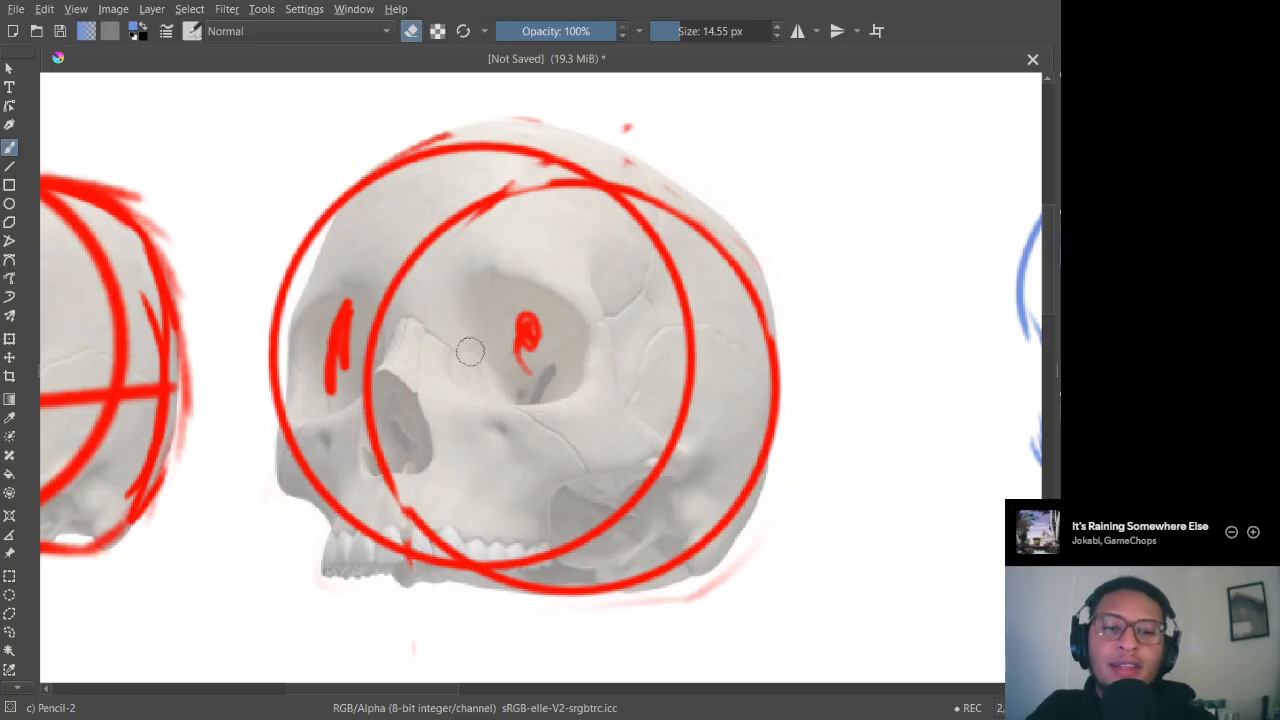
Step: Switch from the eraser to the 8 px pencil, and try a light blue circle around the second skull's near eye socket, undoing it
key("e")
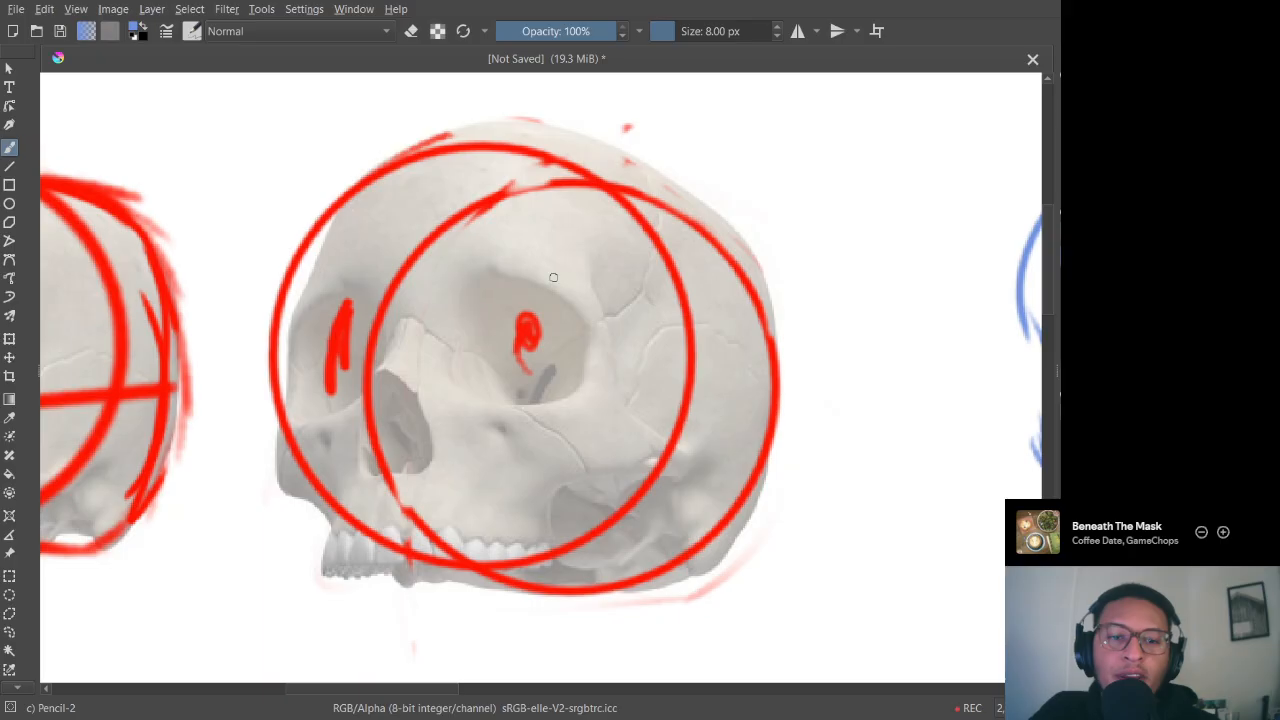
mouse_move(548, 270)
left_mouse_down()
mouse_move(490, 272)
mouse_move(467, 298)
mouse_move(472, 378)
mouse_move(511, 411)
mouse_move(561, 397)
mouse_move(587, 313)
mouse_move(536, 259)
left_mouse_up()
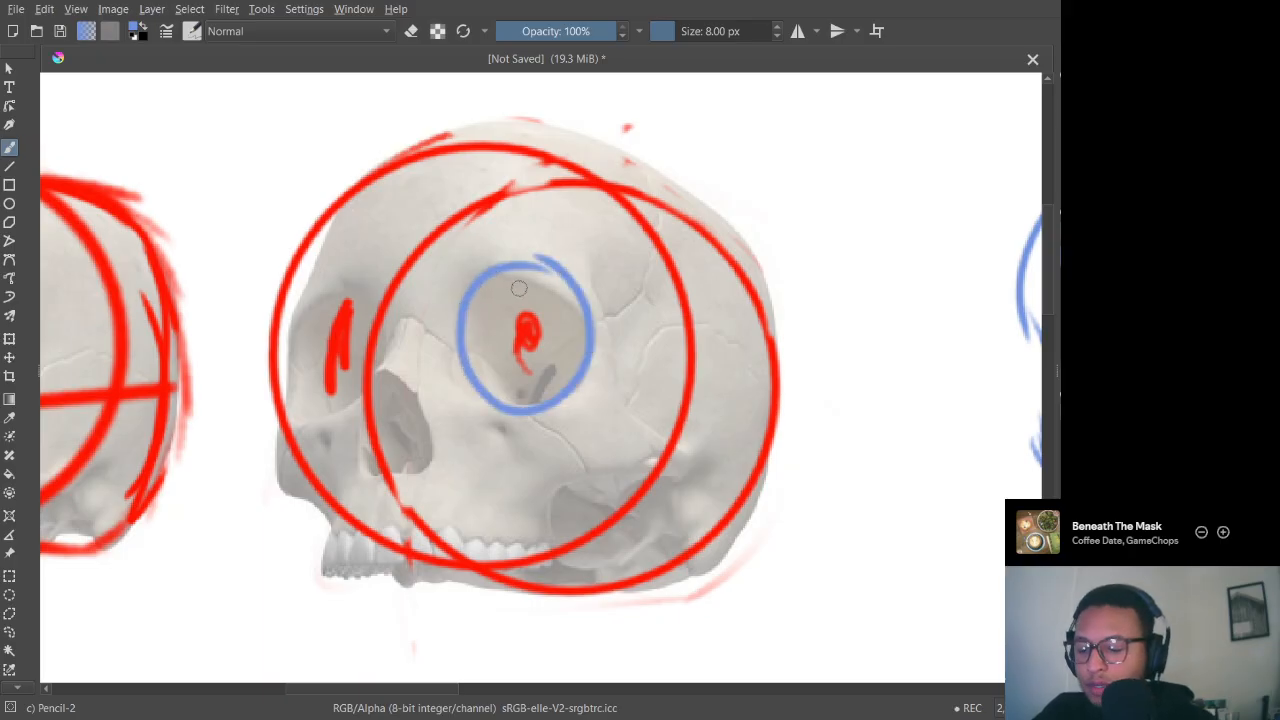
key("ctrl+z")
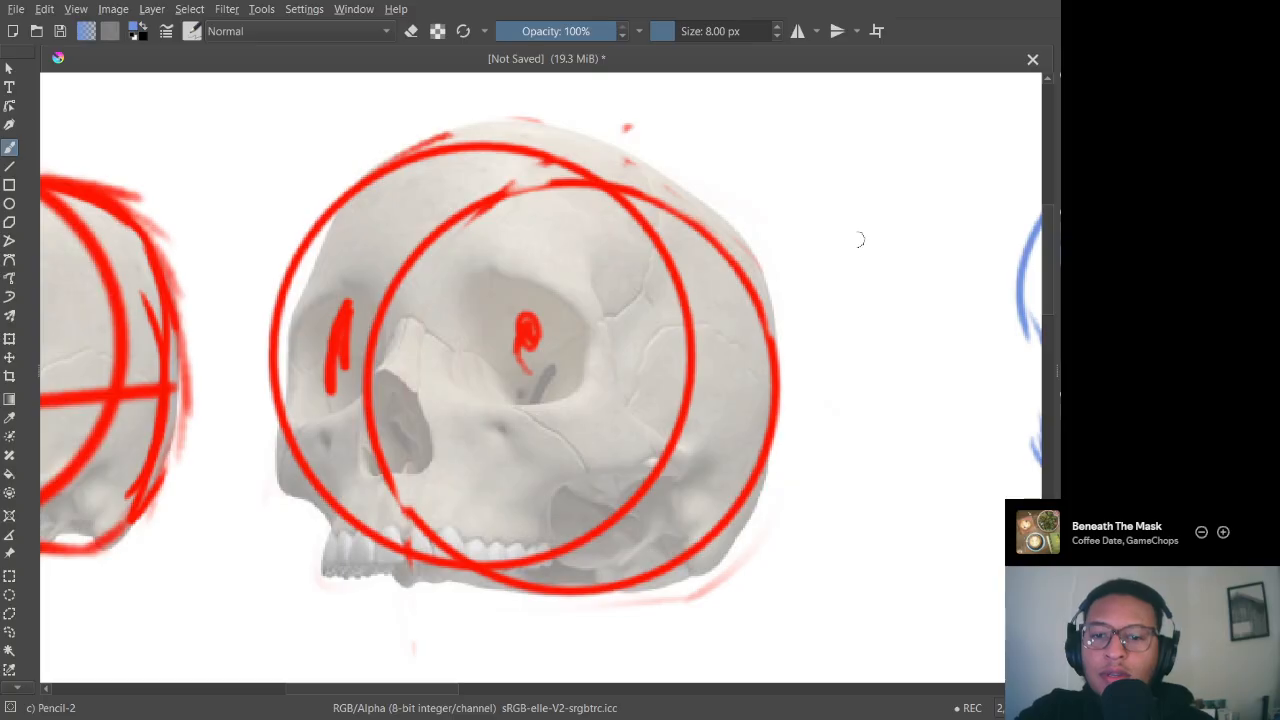
Step: Try a light blue scribble in the blank space beside the second skull, and undo it
mouse_move(854, 374)
left_mouse_down()
mouse_move(829, 336)
mouse_move(914, 372)
mouse_move(843, 336)
mouse_move(843, 355)
mouse_move(845, 324)
mouse_move(884, 375)
left_mouse_up()
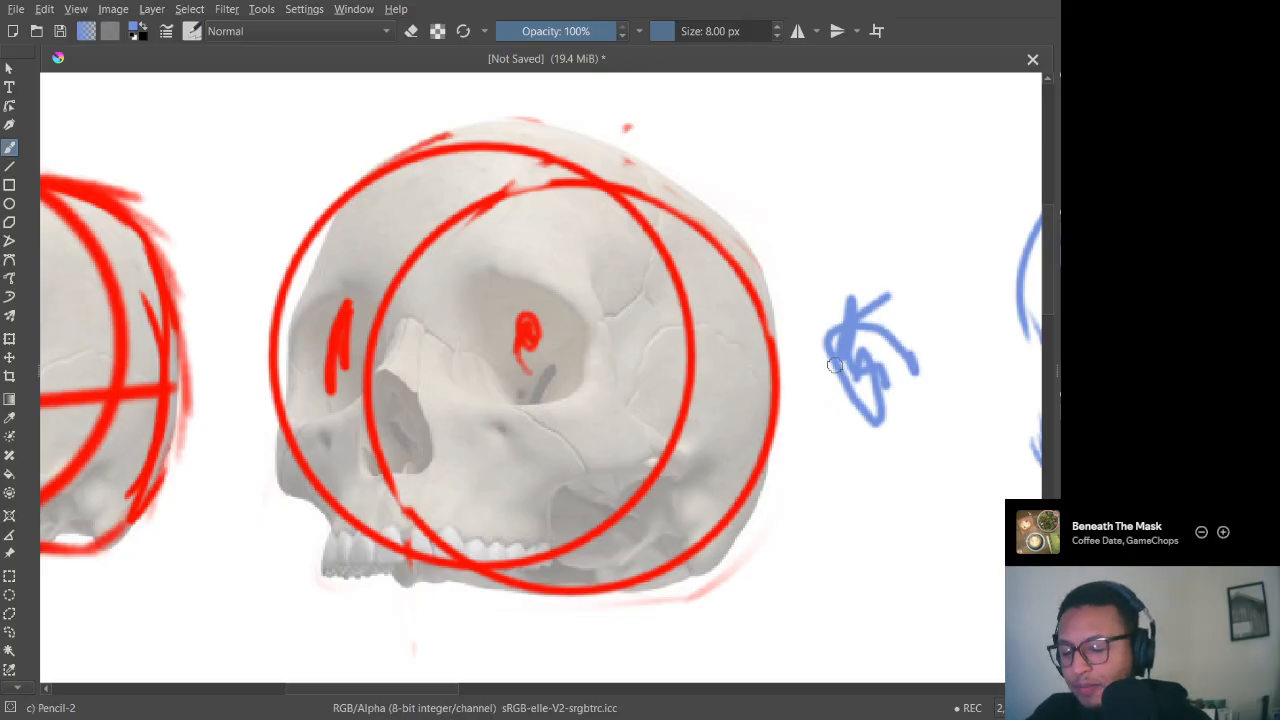
key("ctrl+z")
key("ctrl+z")
key("ctrl+z")
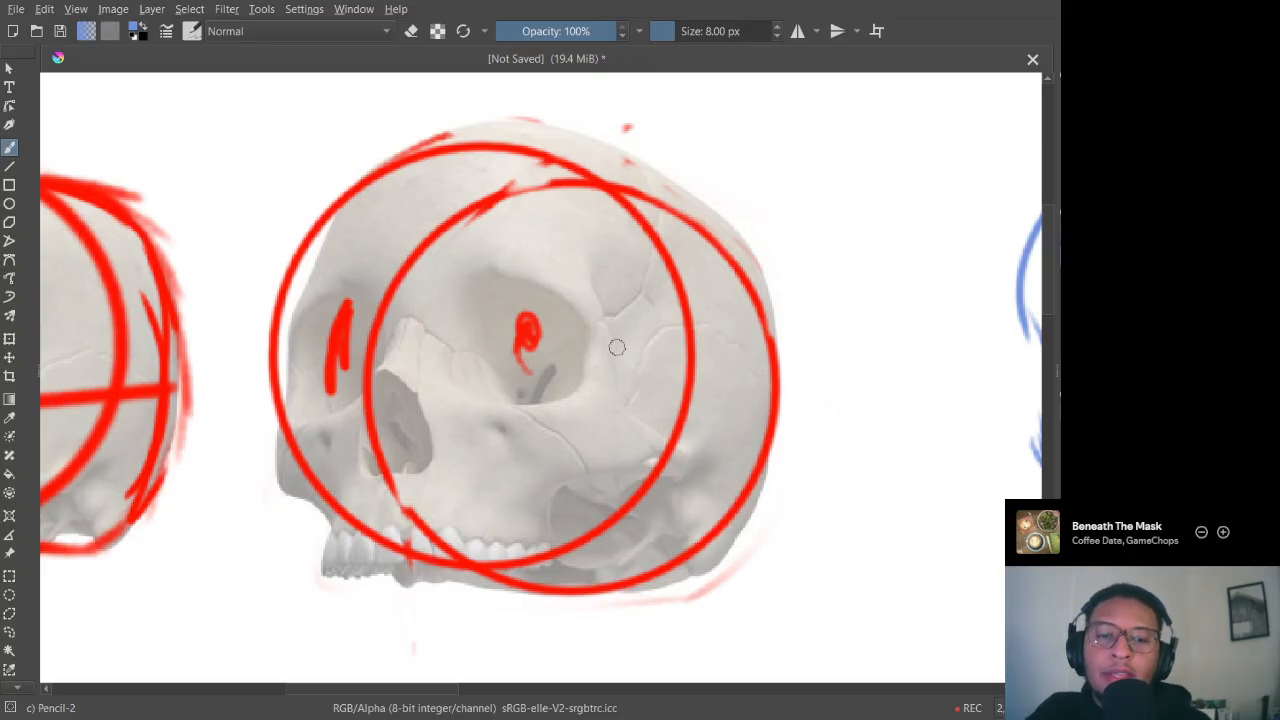
Step: Trace the second skull's eye sockets, nose opening and front contour from forehead to cheek in light blue
mouse_move(536, 272)
left_mouse_down()
mouse_move(471, 301)
mouse_move(471, 335)
mouse_move(506, 379)
mouse_move(562, 381)
left_mouse_up()
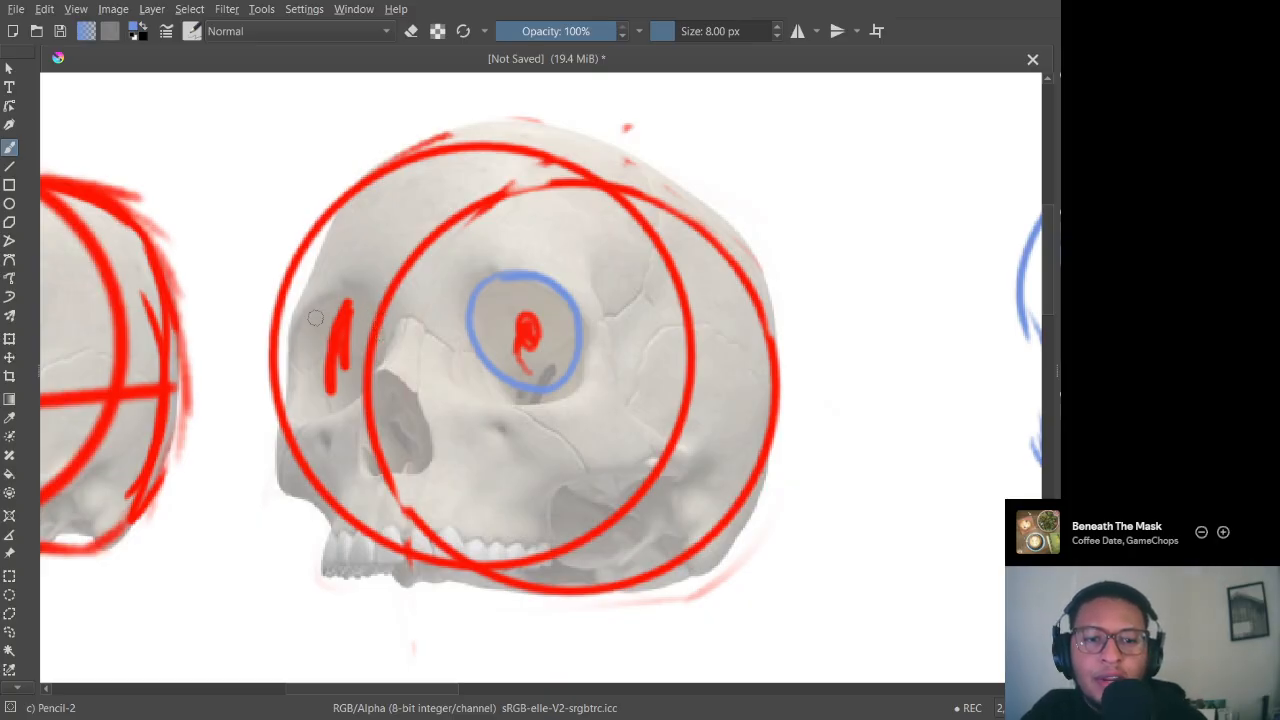
mouse_move(331, 296)
left_mouse_down()
mouse_move(368, 304)
mouse_move(385, 357)
mouse_move(361, 399)
mouse_move(333, 410)
mouse_move(307, 404)
mouse_move(298, 381)
mouse_move(296, 350)
mouse_move(323, 302)
left_mouse_up()
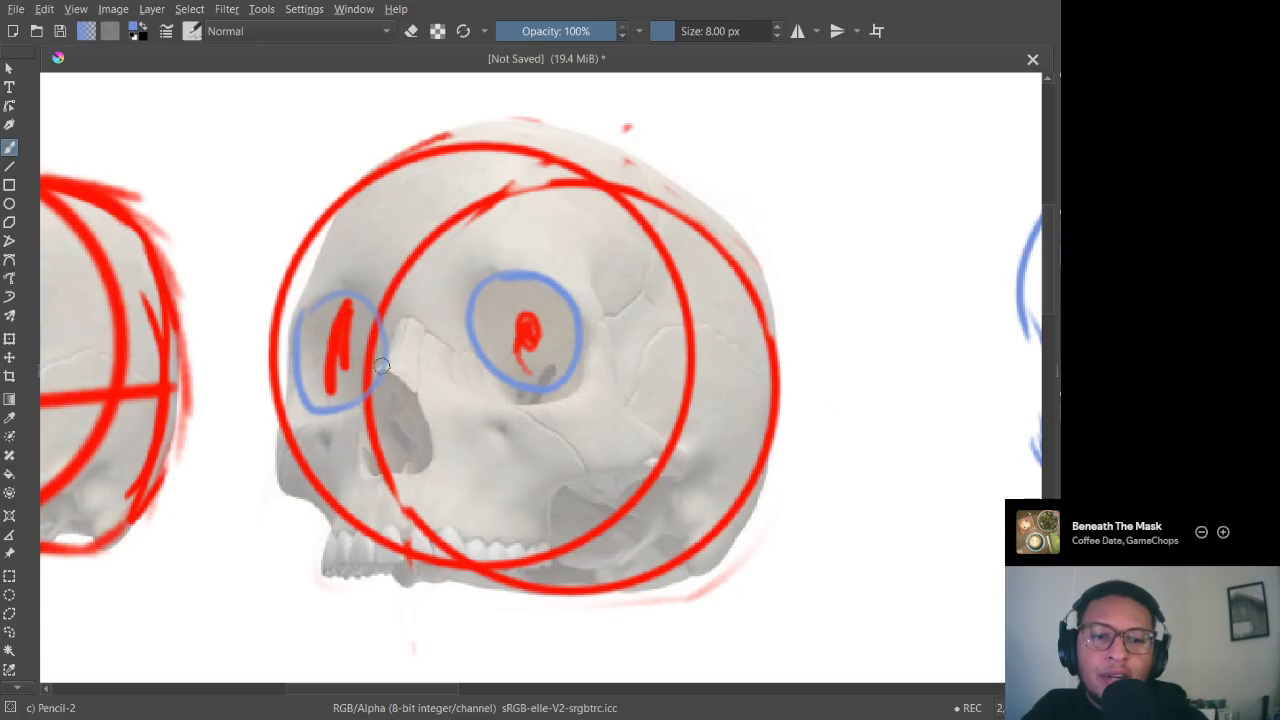
mouse_move(363, 371)
left_mouse_down()
mouse_move(415, 396)
mouse_move(438, 462)
left_mouse_up()
left_click_drag(364, 374, 372, 467)
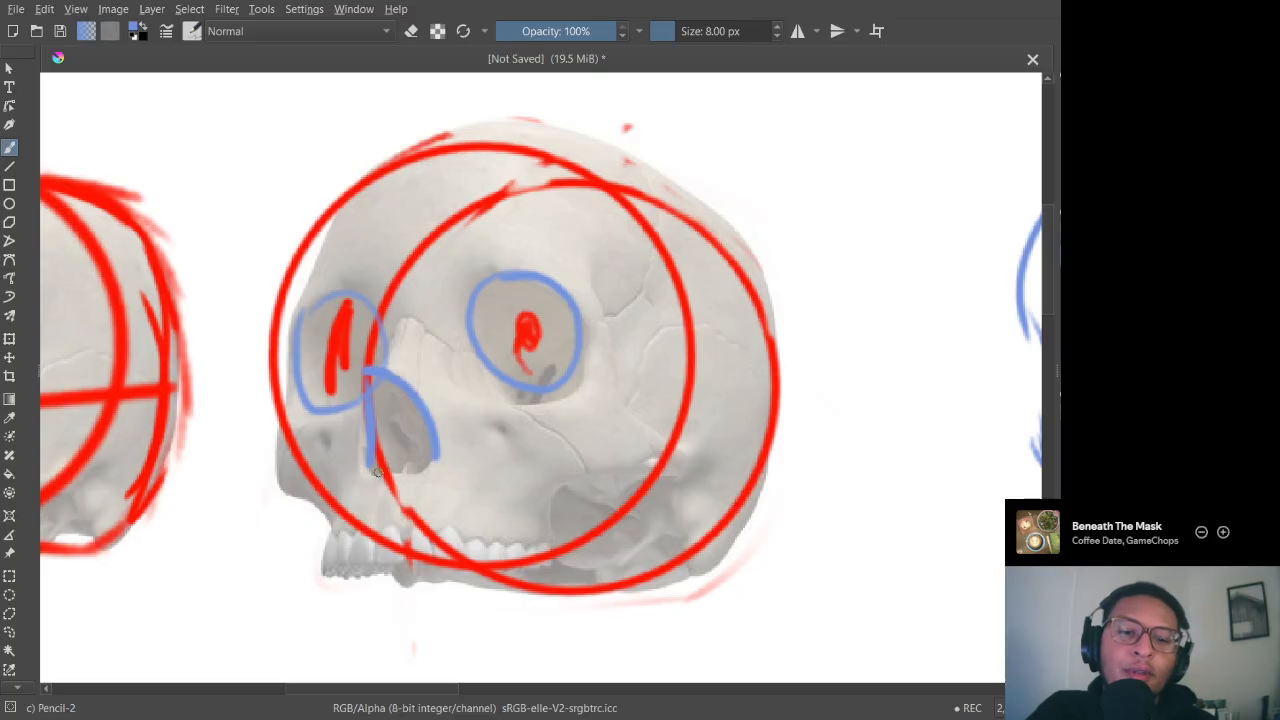
mouse_move(376, 472)
left_mouse_down()
mouse_move(434, 452)
mouse_move(435, 438)
left_mouse_up()
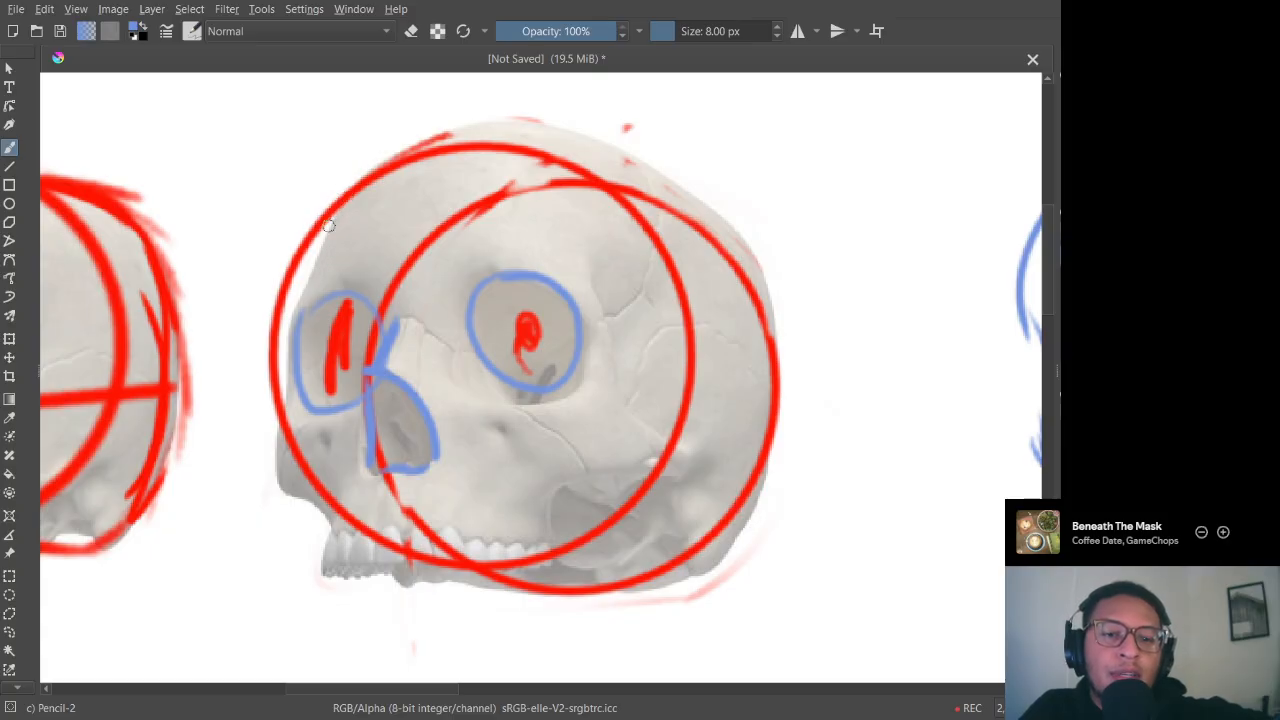
mouse_move(330, 224)
left_mouse_down()
mouse_move(297, 292)
mouse_move(282, 398)
left_mouse_up()
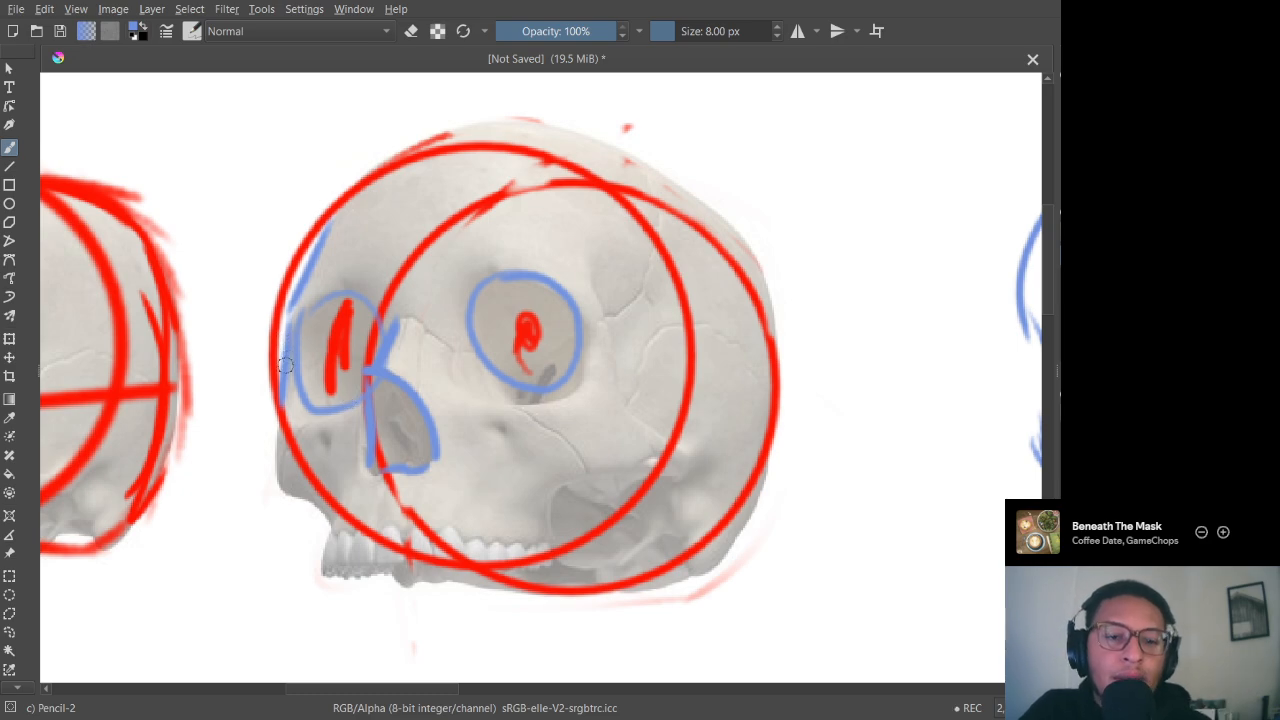
mouse_move(287, 400)
left_mouse_down()
mouse_move(279, 466)
mouse_move(292, 489)
mouse_move(346, 510)
left_mouse_up()
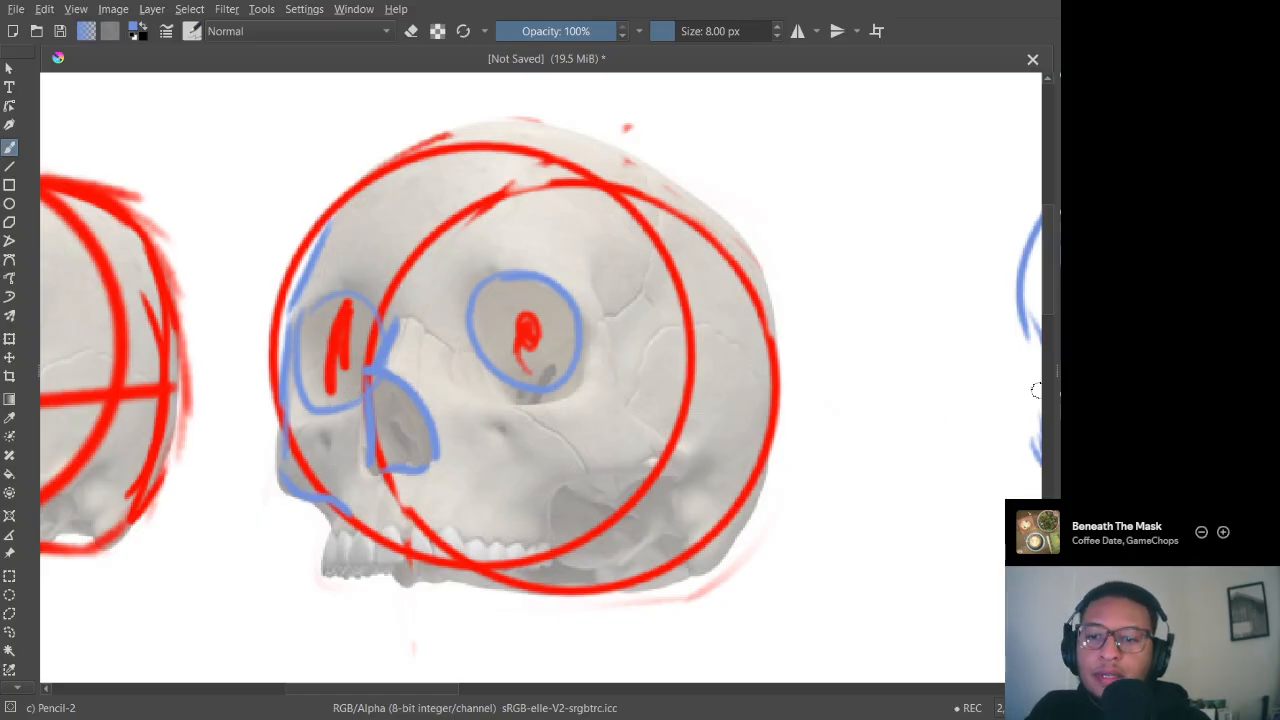
Step: Temporarily hide the red construction lines and the skull reference to examine the blue tracing alone, and restore them
key("Delete")
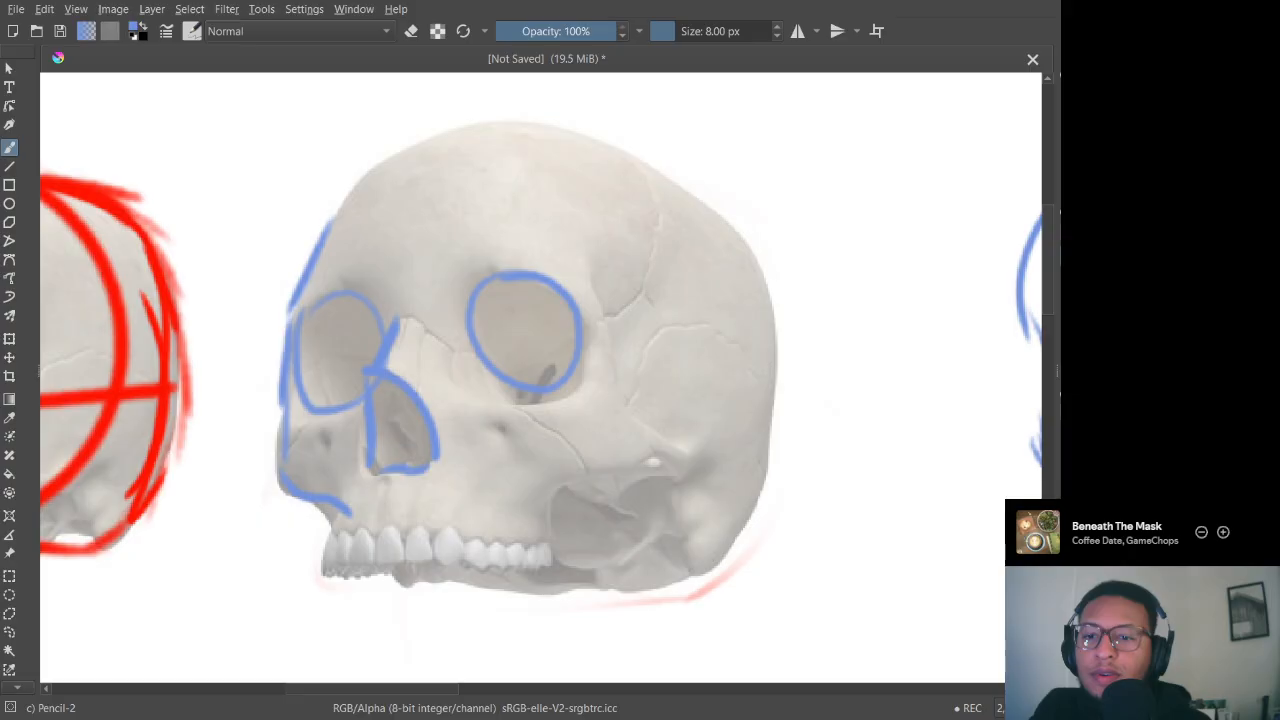
key("Delete")
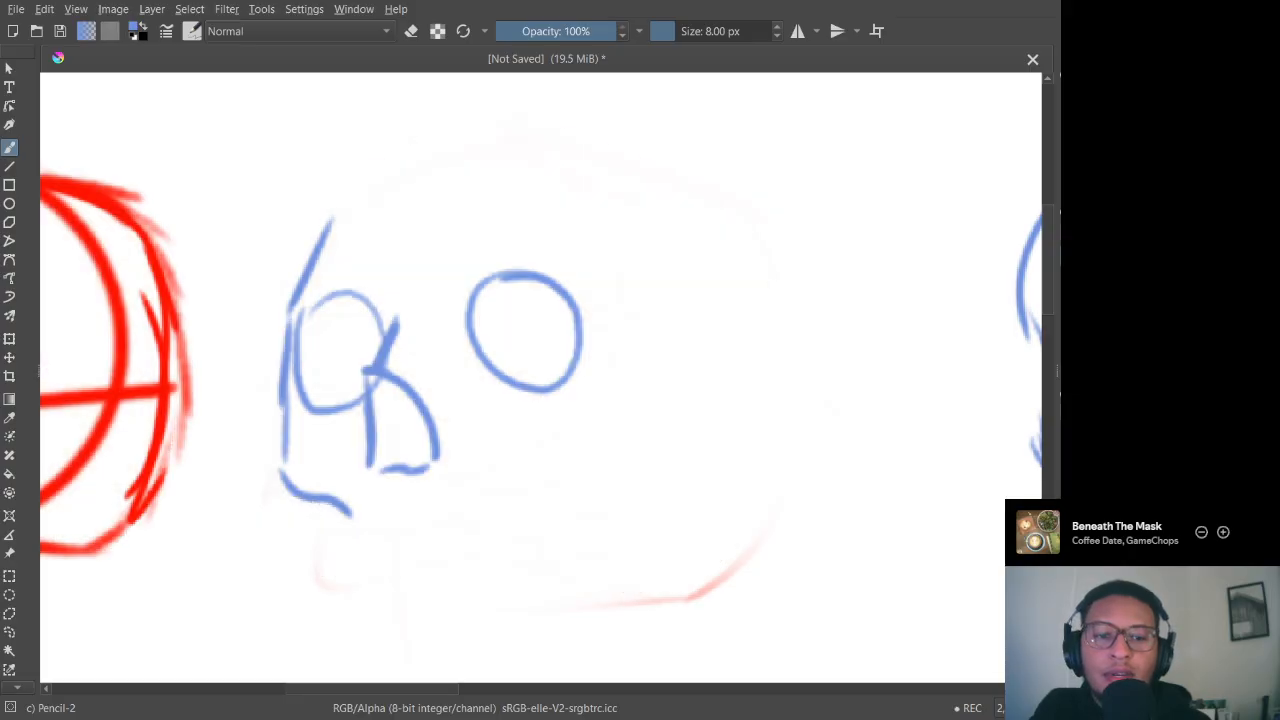
key("ctrl+z")
key("ctrl+shift+z")
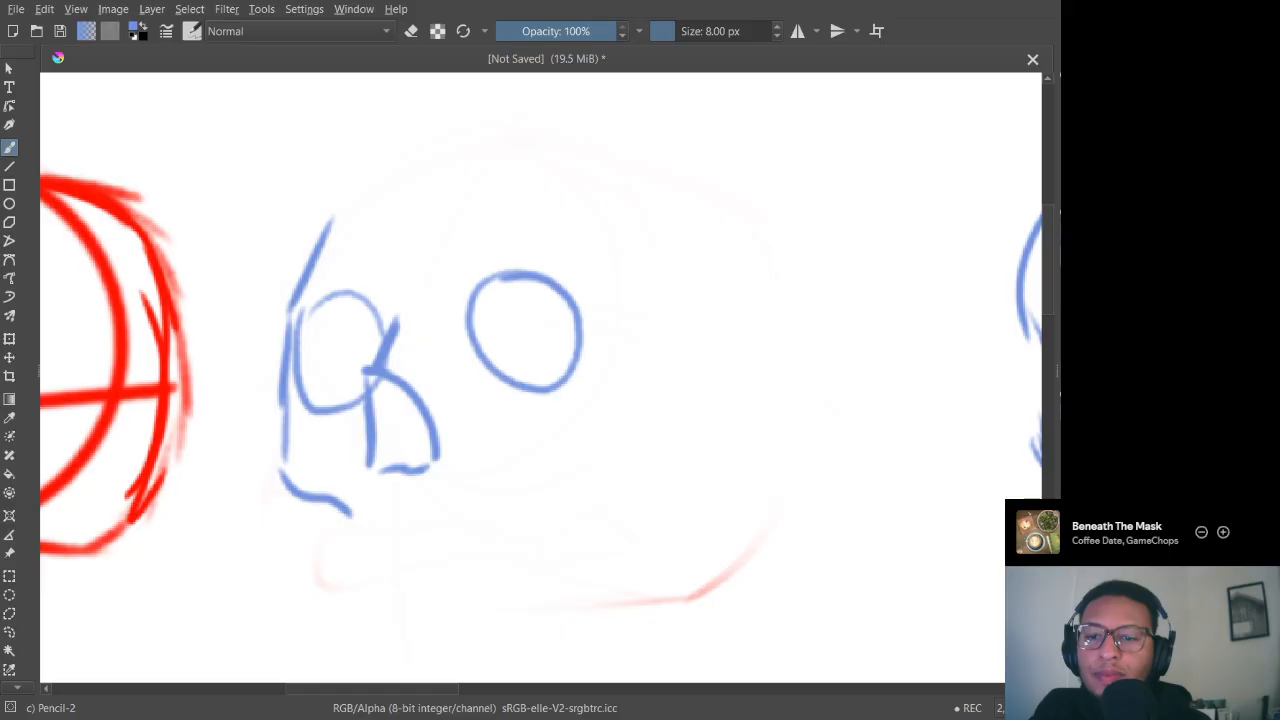
key("ctrl+z")
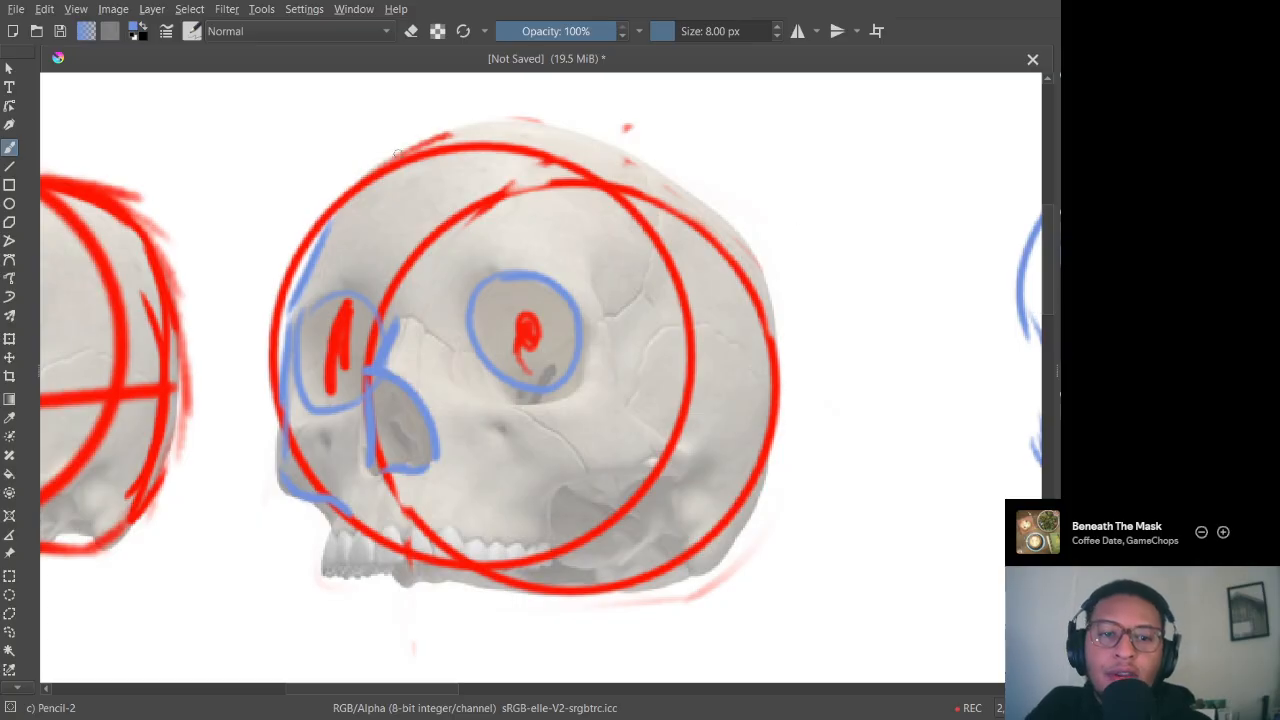
Step: Trace the second skull's cranium, upper jaw and temple edge in light blue, and fill in the hollow under its cheekbone
mouse_move(397, 153)
left_mouse_down()
mouse_move(483, 114)
mouse_move(594, 130)
mouse_move(716, 205)
mouse_move(763, 268)
mouse_move(765, 322)
left_mouse_up()
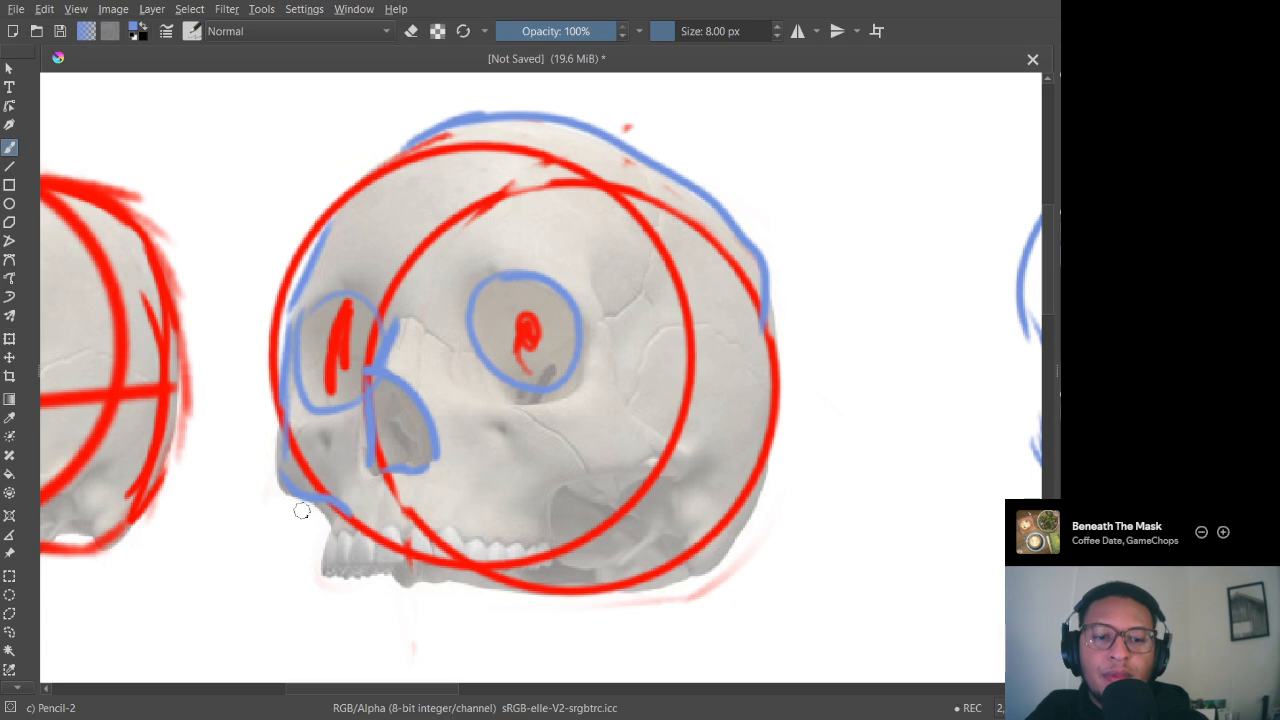
mouse_move(320, 509)
left_mouse_down()
mouse_move(331, 581)
mouse_move(386, 571)
mouse_move(565, 597)
left_mouse_up()
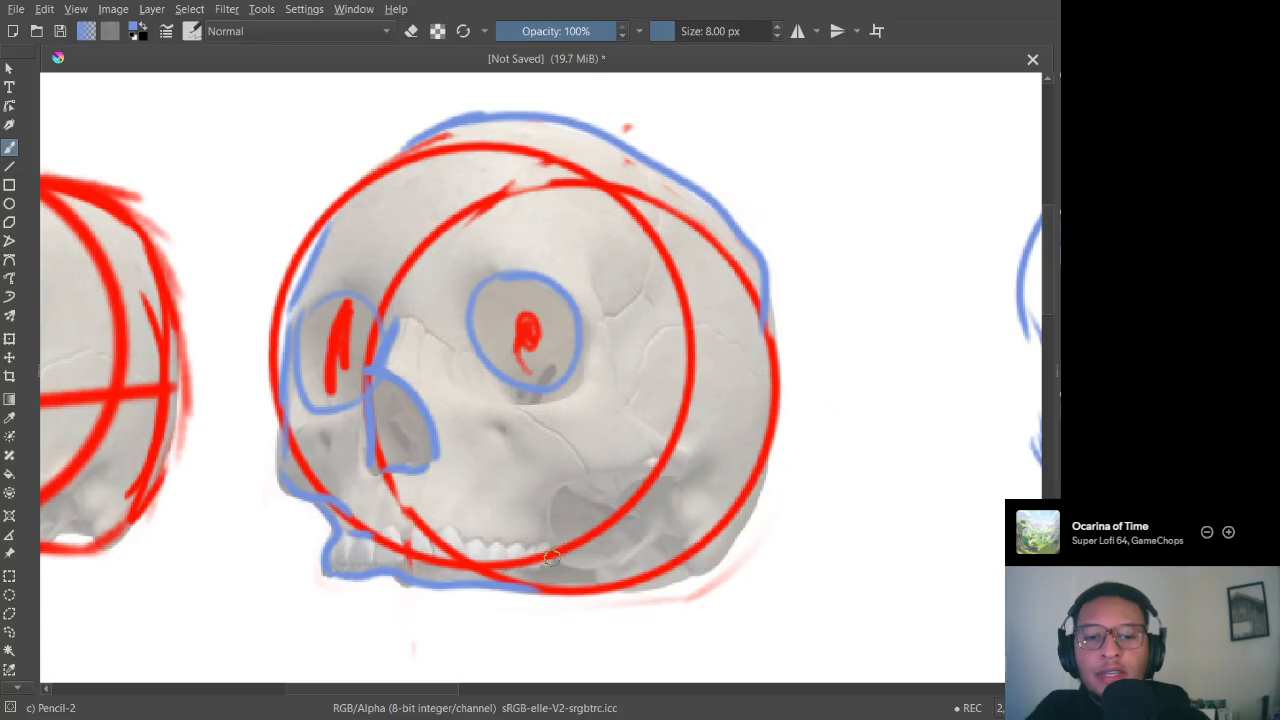
mouse_move(552, 558)
left_mouse_down()
mouse_move(548, 503)
mouse_move(594, 530)
left_mouse_up()
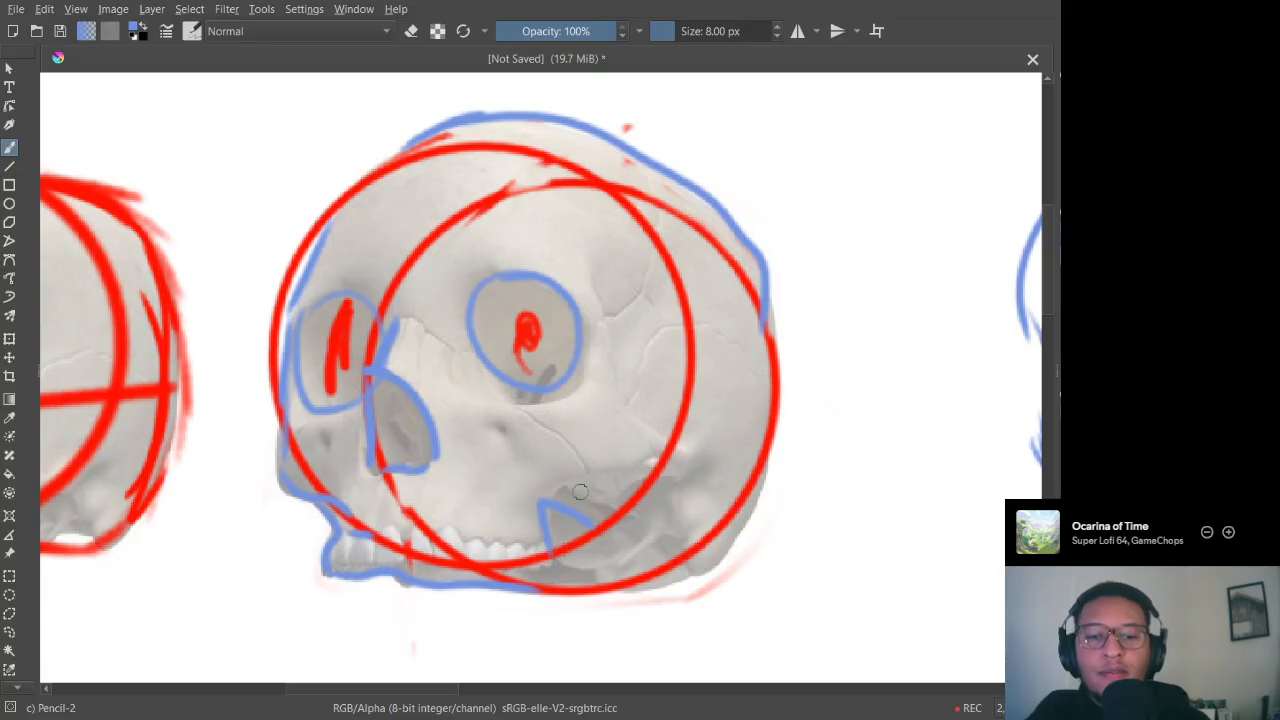
mouse_move(556, 490)
left_mouse_down()
mouse_move(604, 509)
mouse_move(545, 502)
mouse_move(556, 556)
mouse_move(589, 483)
mouse_move(560, 523)
mouse_move(609, 524)
mouse_move(627, 549)
mouse_move(634, 512)
mouse_move(617, 509)
mouse_move(638, 493)
mouse_move(676, 496)
mouse_move(616, 510)
left_mouse_up()
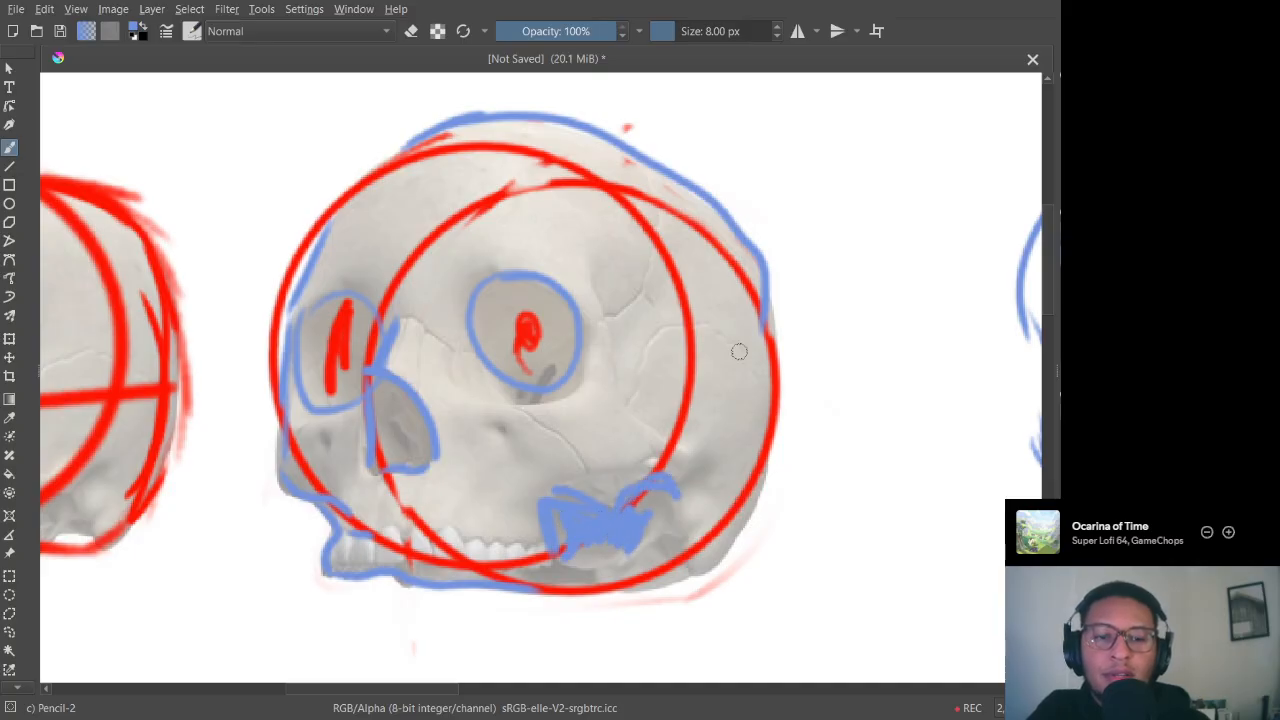
left_click_drag(596, 288, 602, 398)
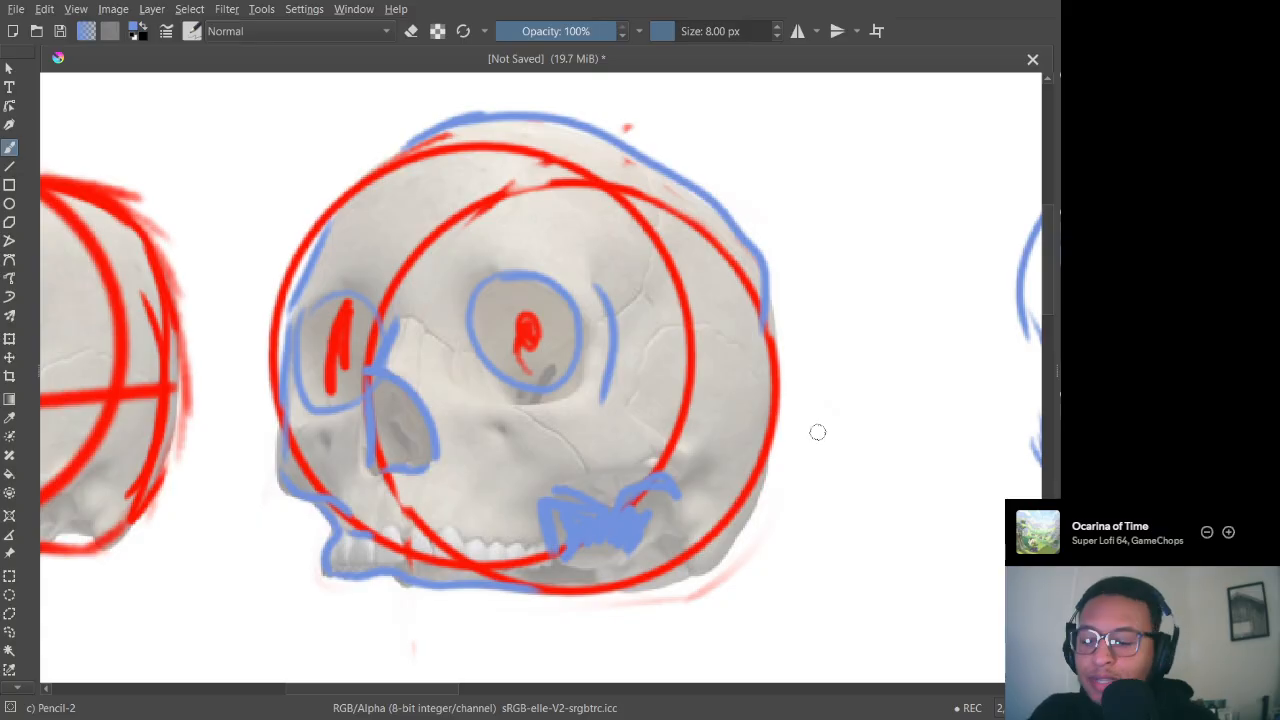
Step: Try a short light blue stroke at the back of the second skull, and undo it
left_click_drag(819, 458, 770, 418)
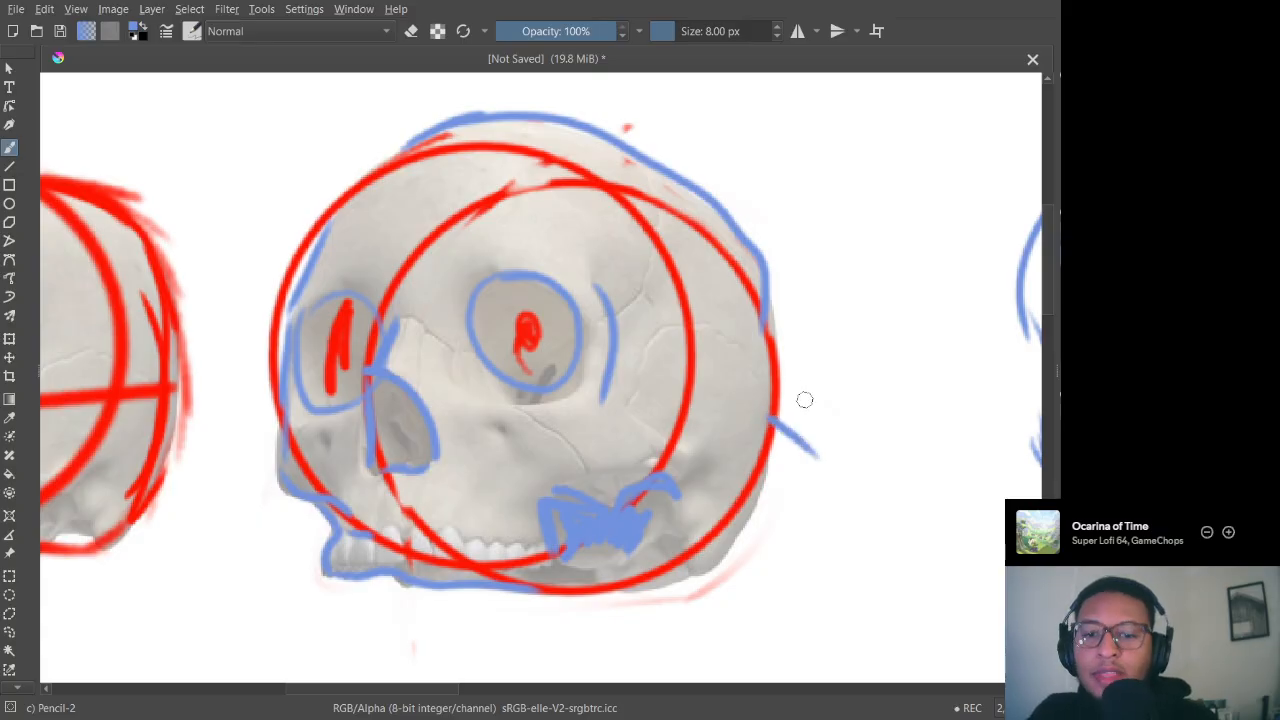
key("ctrl+z")
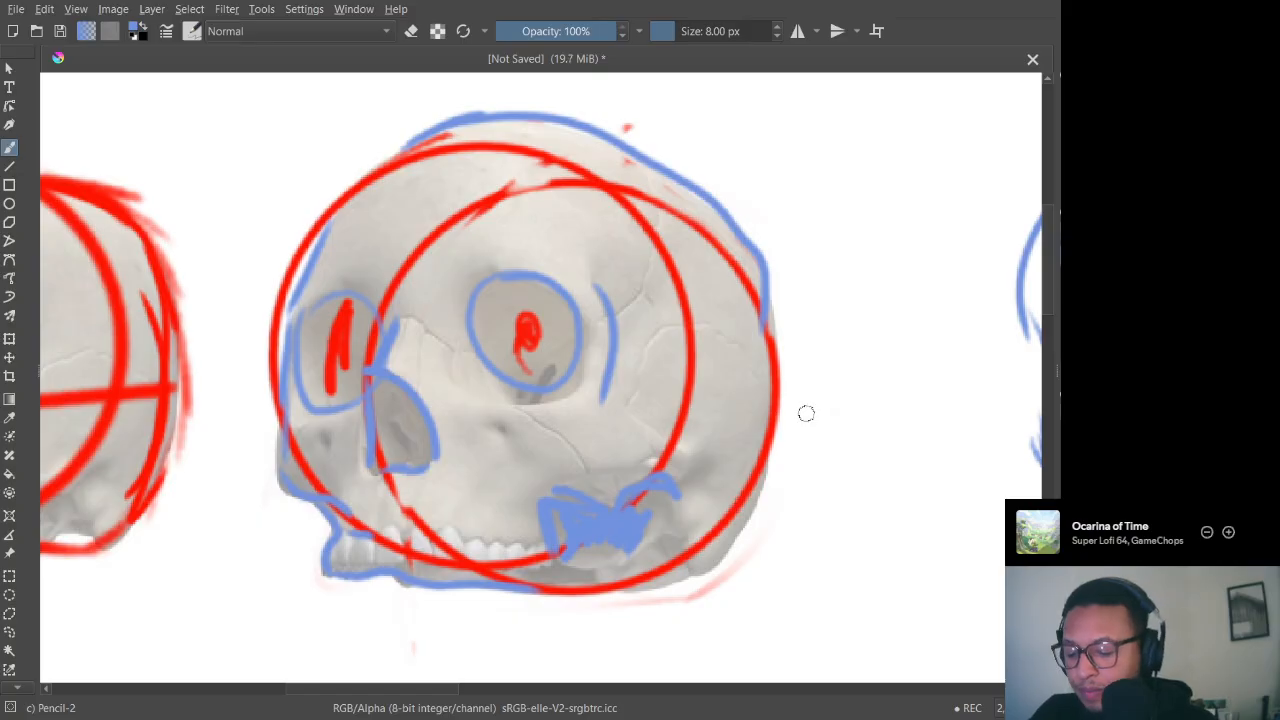
left_click_drag(614, 386, 576, 372)
left_click_drag(627, 374, 603, 390)
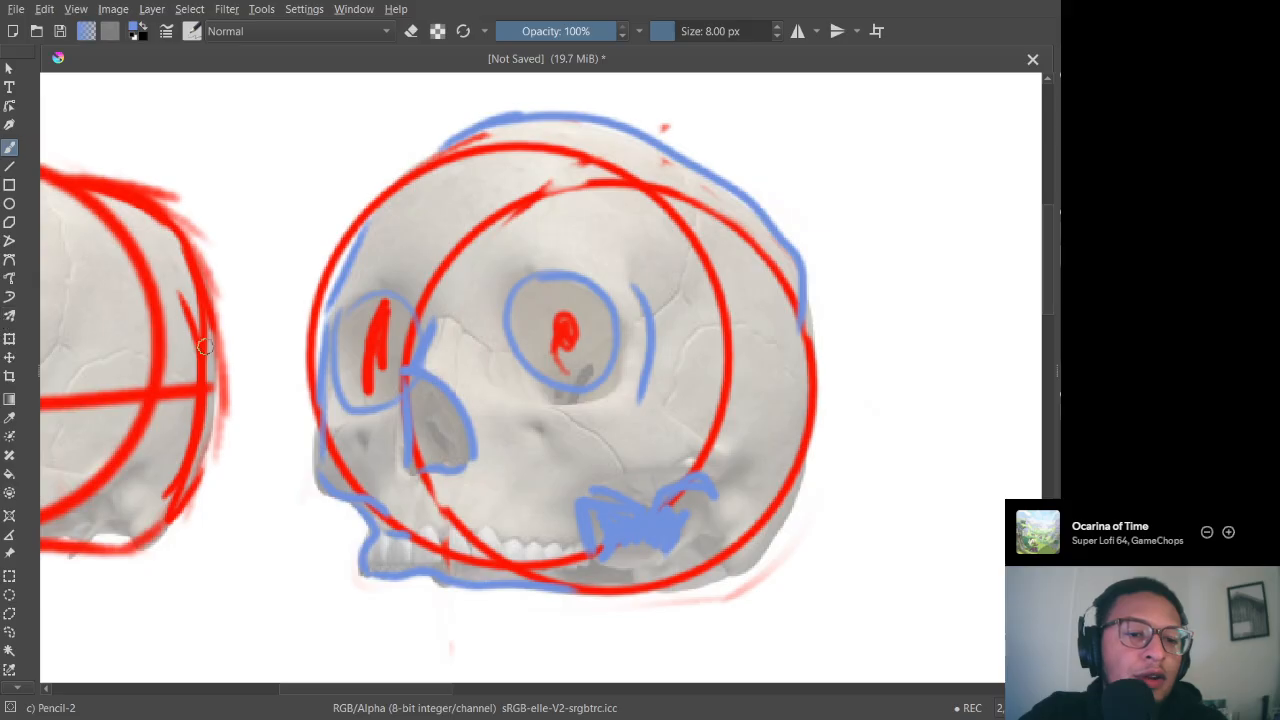
Step: Duplicate the blue tracing over the second skull, and place the copy in the blank area below the two blue skull sketches
scroll(310, 346, "down", 6)
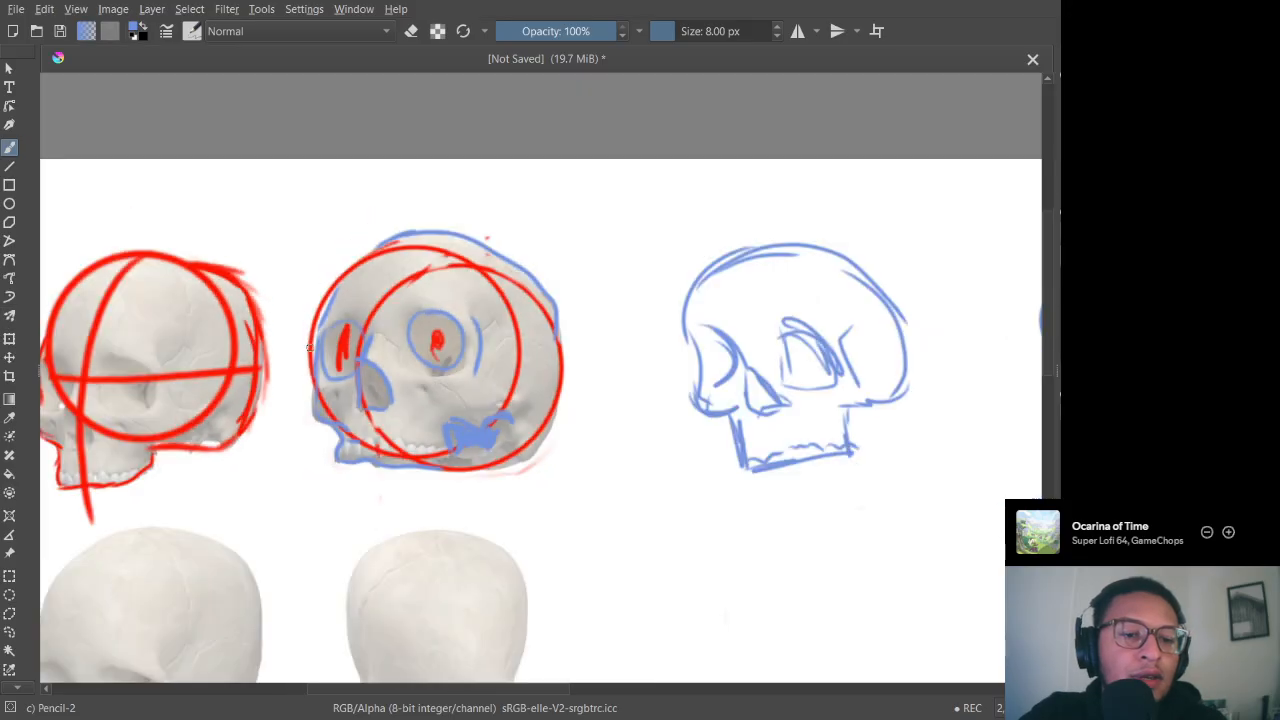
scroll(12, 580, "down", 2)
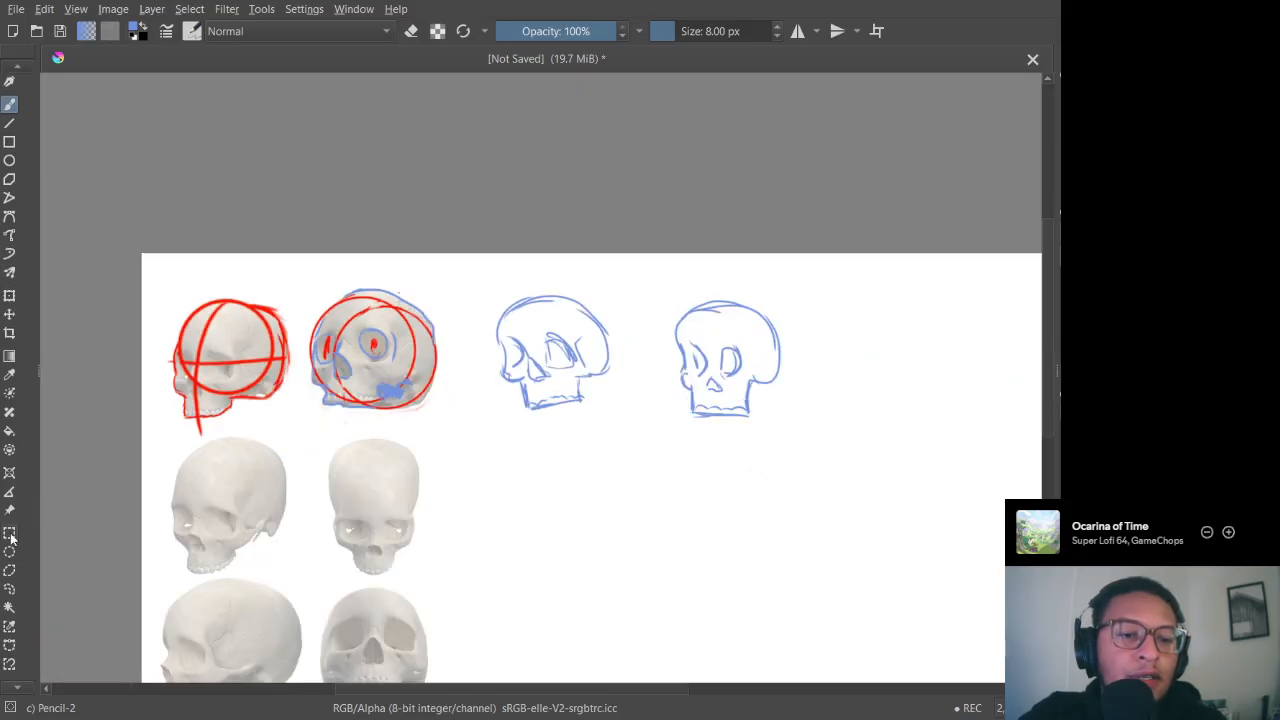
left_click(10, 535)
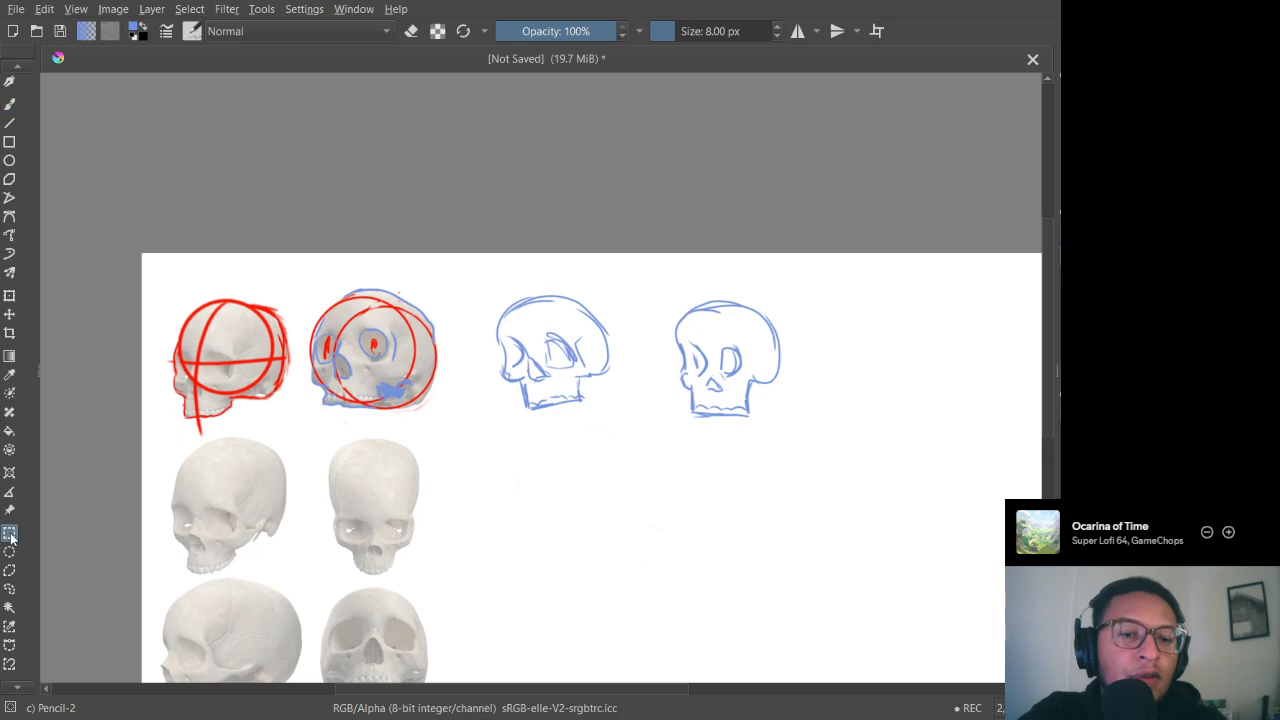
left_click_drag(298, 272, 455, 424)
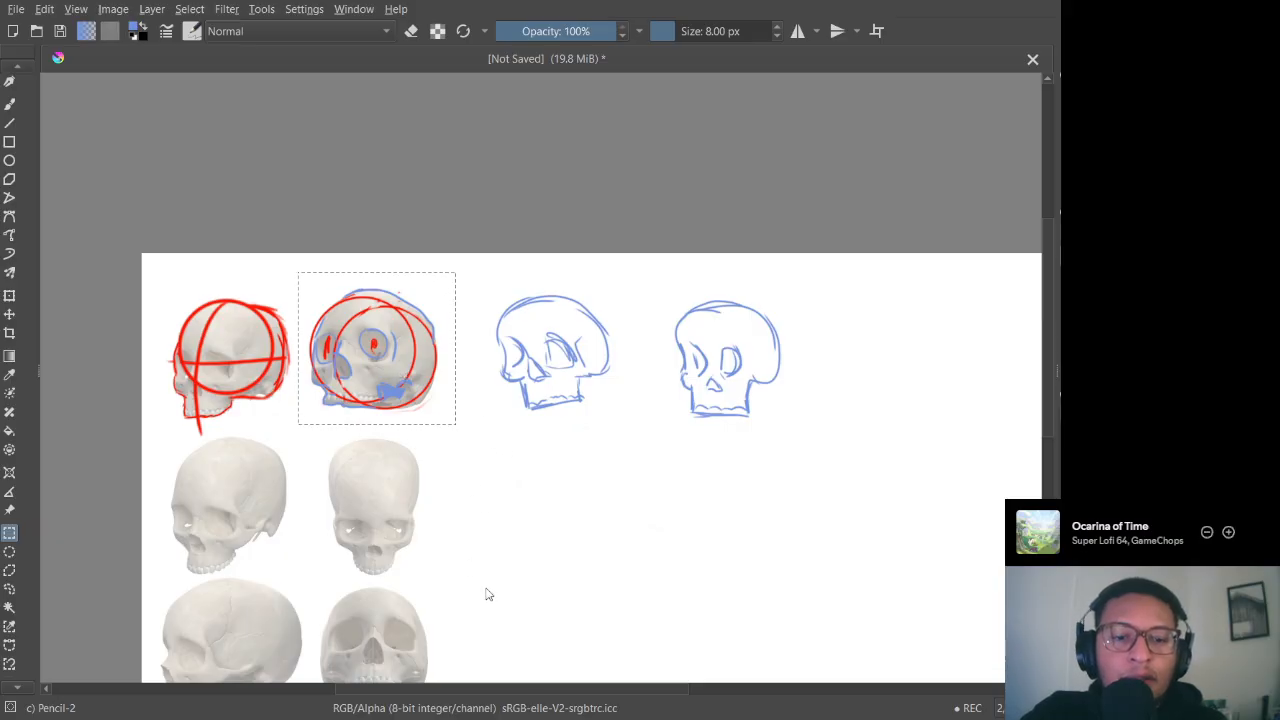
left_click(513, 500)
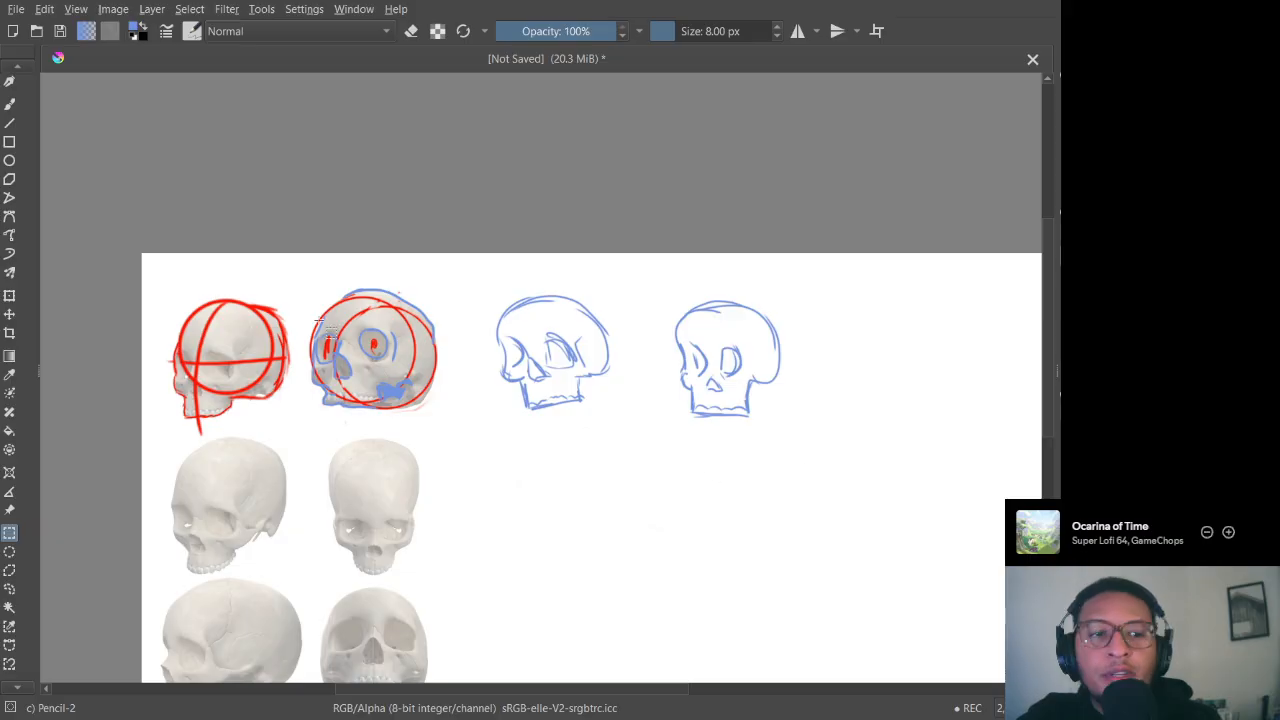
left_click(9, 314)
mouse_move(381, 341)
left_mouse_down()
mouse_move(606, 500)
mouse_move(495, 393)
left_mouse_up()
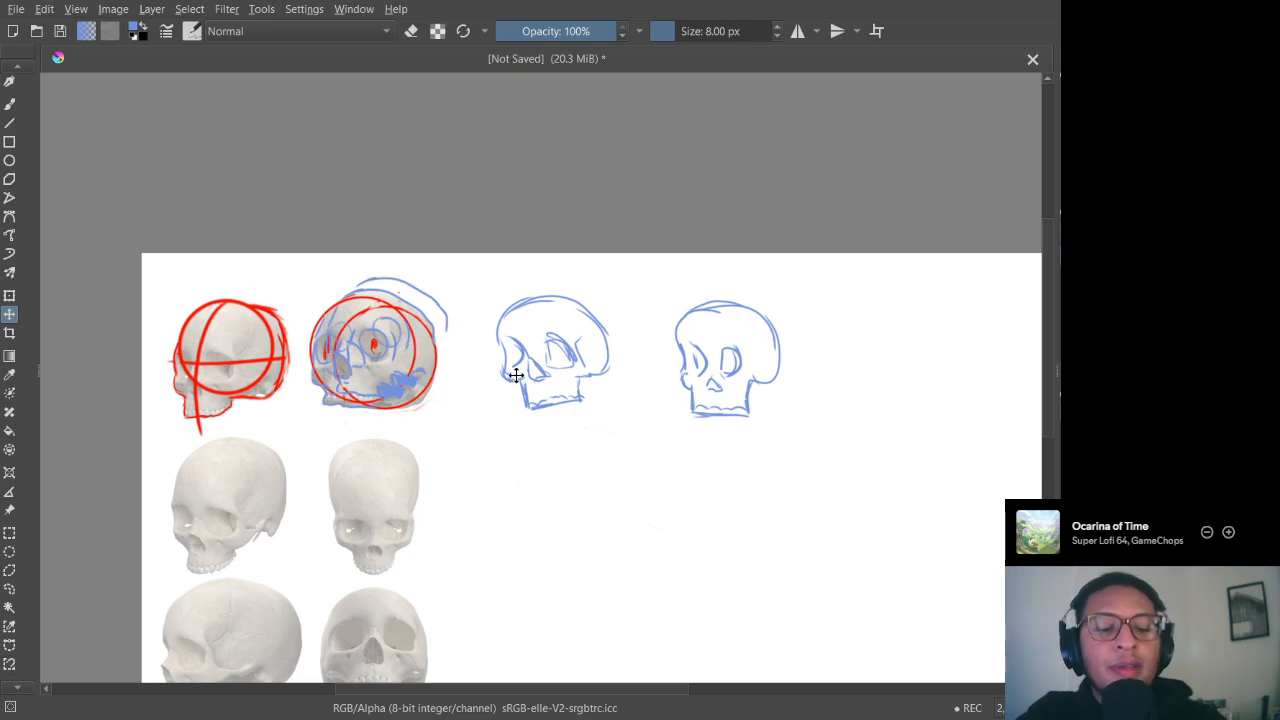
key("ctrl+z")
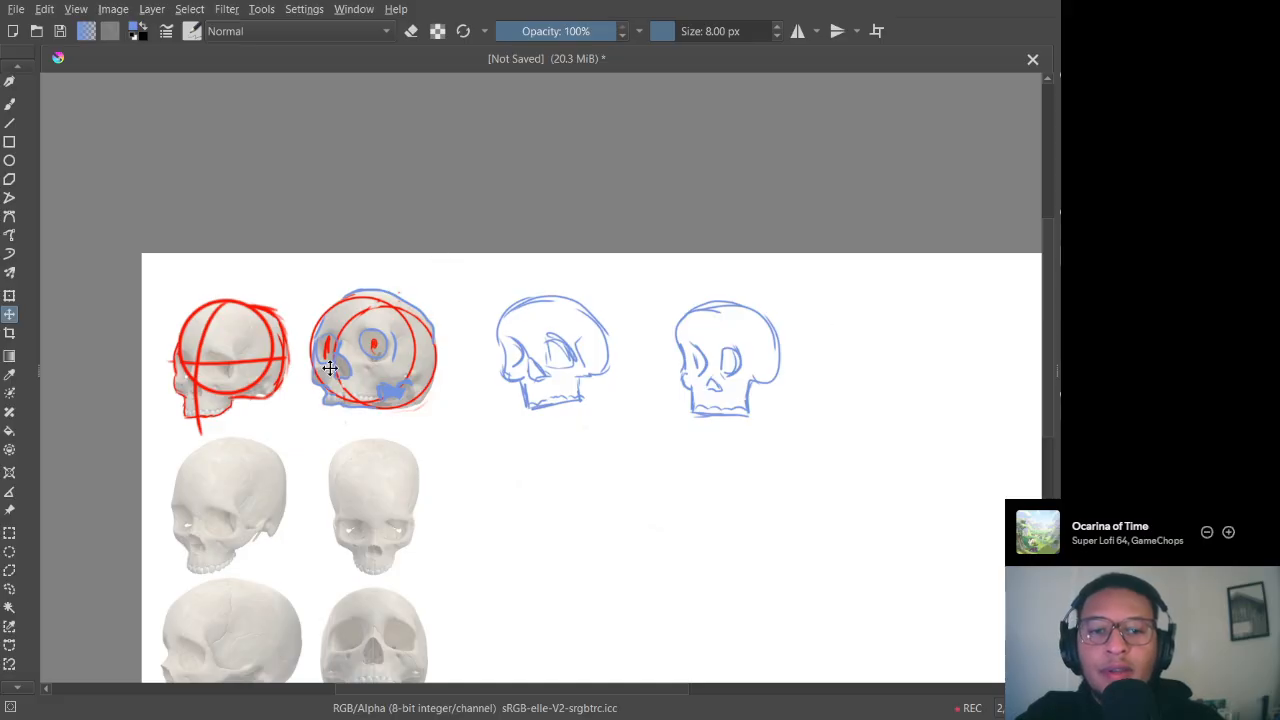
mouse_move(331, 368)
left_mouse_down()
mouse_move(497, 426)
mouse_move(647, 566)
left_mouse_up()
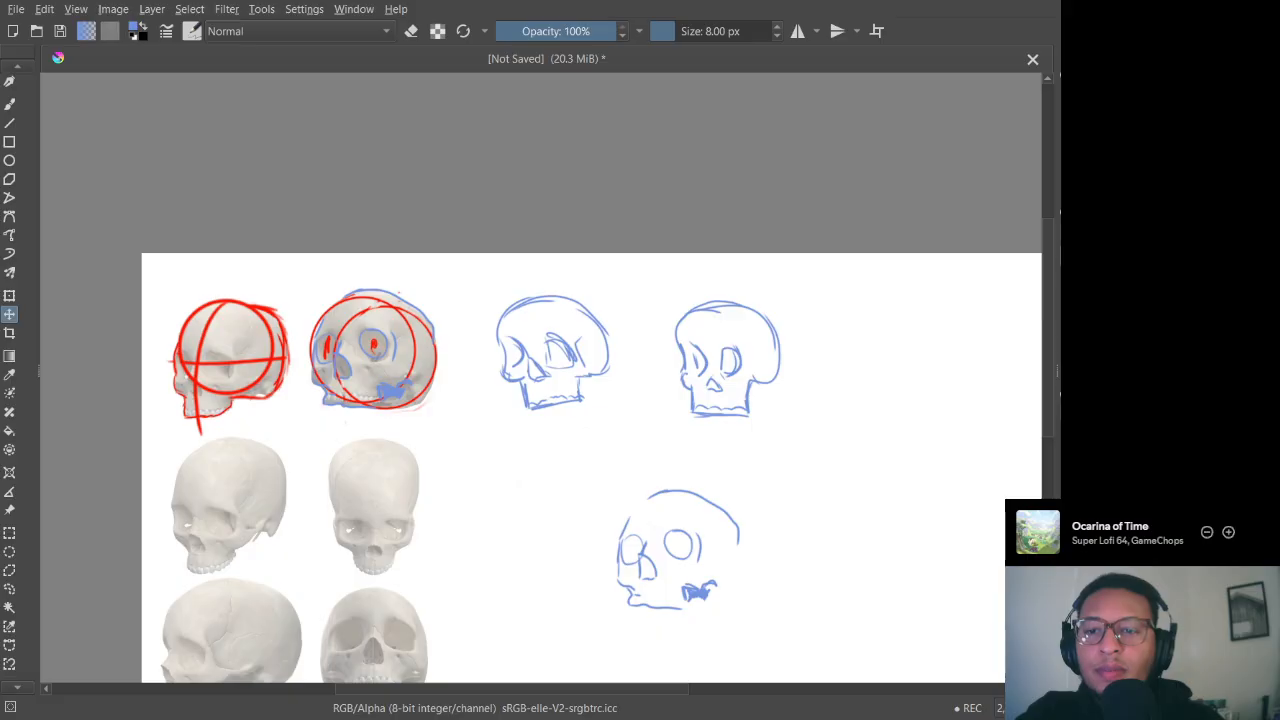
Step: Copy the second skull's red construction circles and place the copy over the duplicated blue tracing below the sketches
left_click(13, 300)
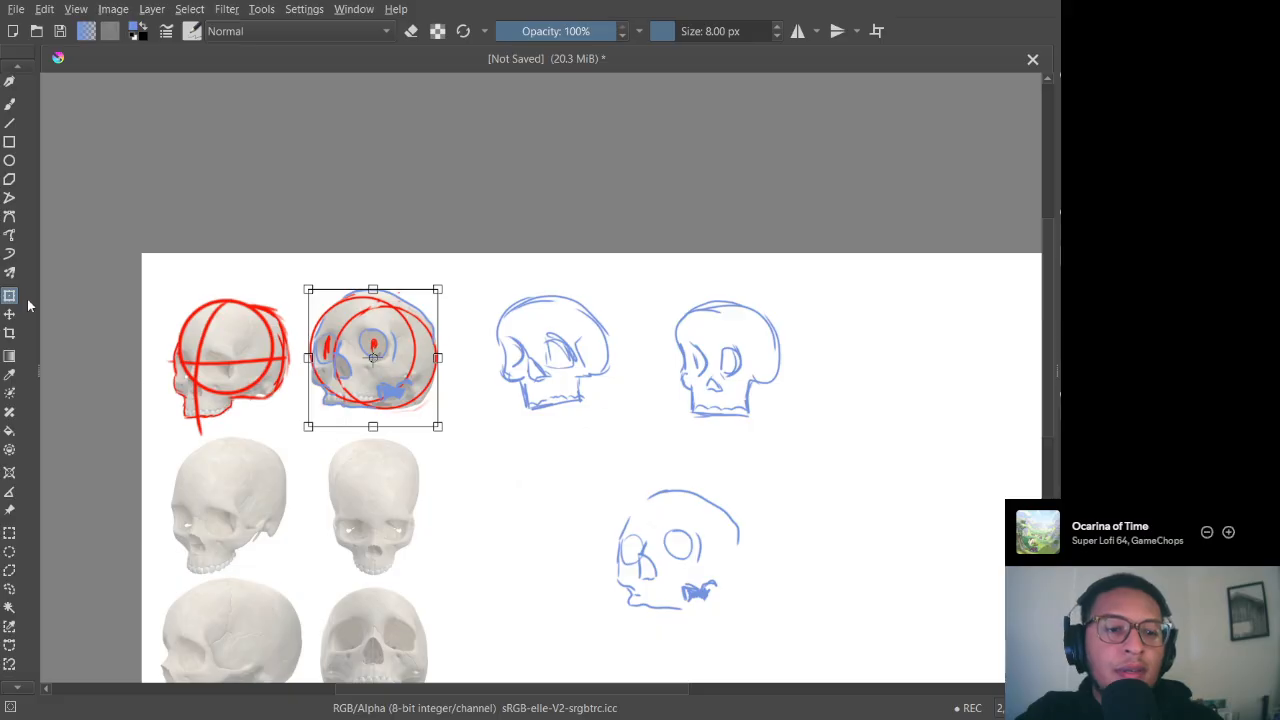
left_click(9, 533)
left_click_drag(292, 273, 442, 436)
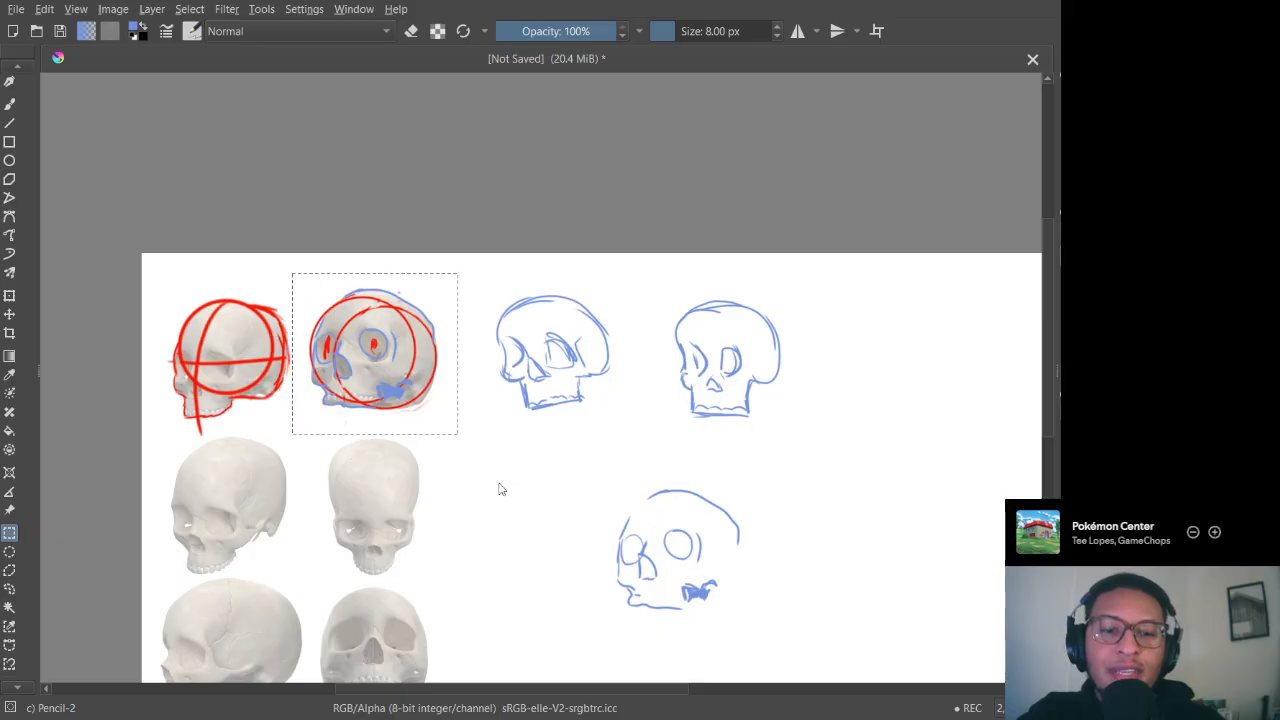
key("ctrl+shift+a")
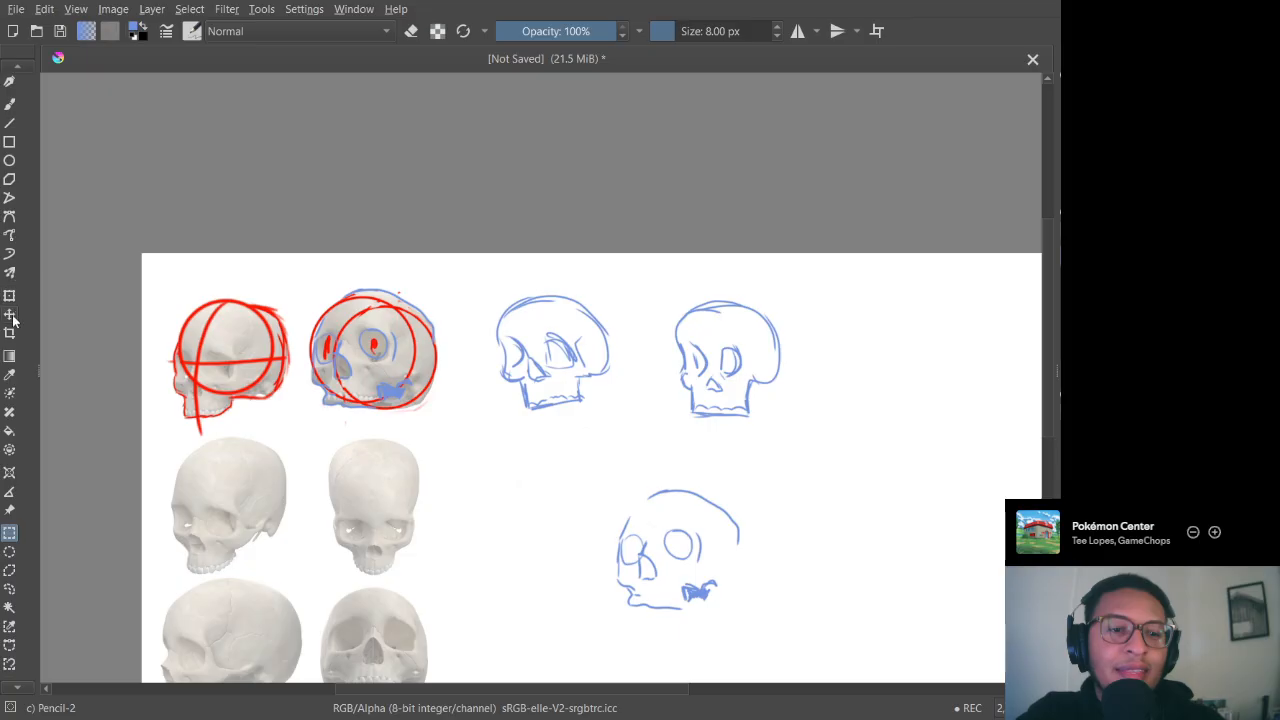
left_click(10, 316)
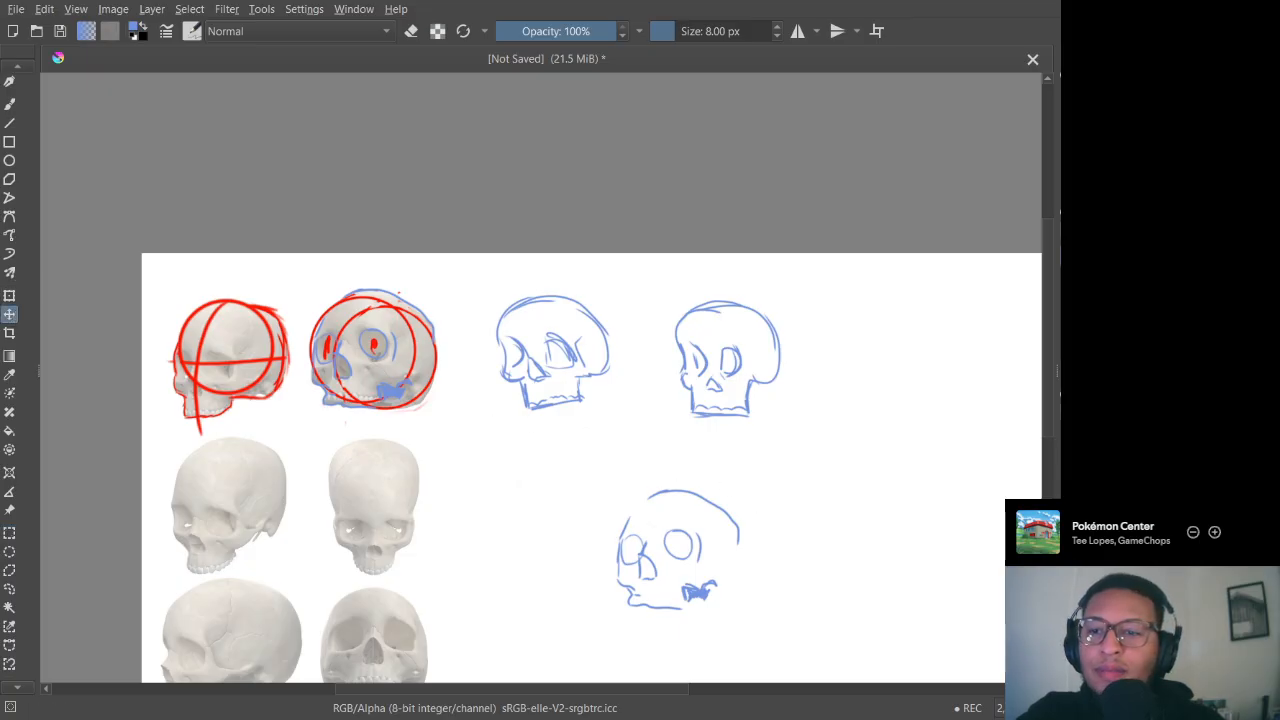
mouse_move(467, 336)
left_mouse_down()
mouse_move(463, 366)
mouse_move(920, 540)
mouse_move(823, 583)
mouse_move(809, 574)
left_mouse_up()
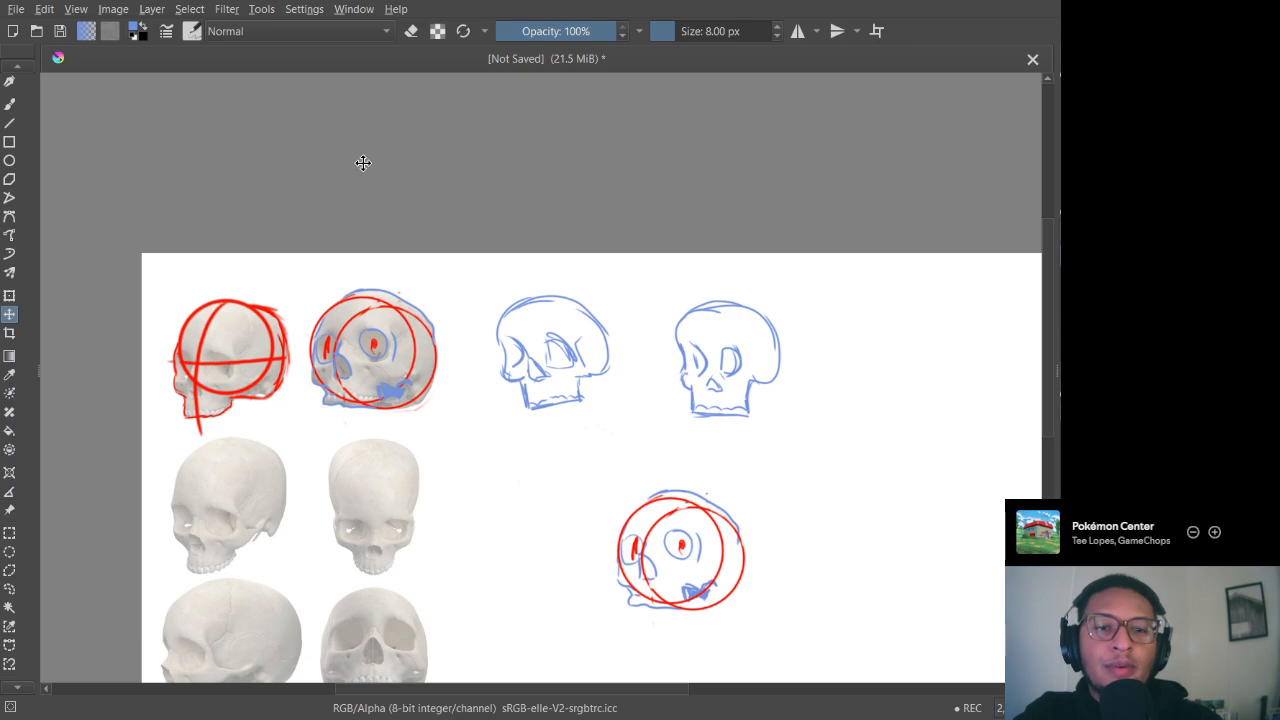
Step: Examine the copied tracing with its red circles and the blank canvas beside it
left_click(10, 105)
scroll(136, 165, "up", 2)
scroll(5, 170, "up", 1)
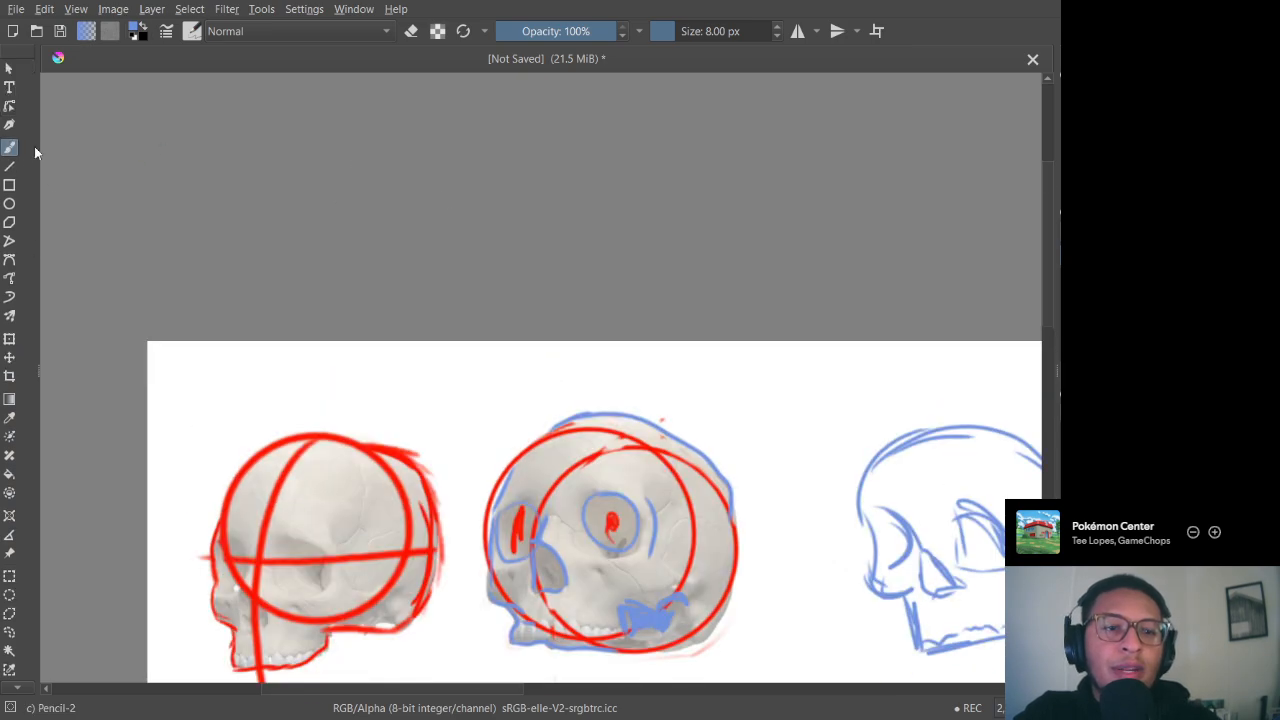
scroll(497, 221, "down", 2)
mouse_move(530, 256)
left_mouse_down()
mouse_move(206, 54)
mouse_move(208, 26)
left_mouse_up()
scroll(392, 340, "up", 2)
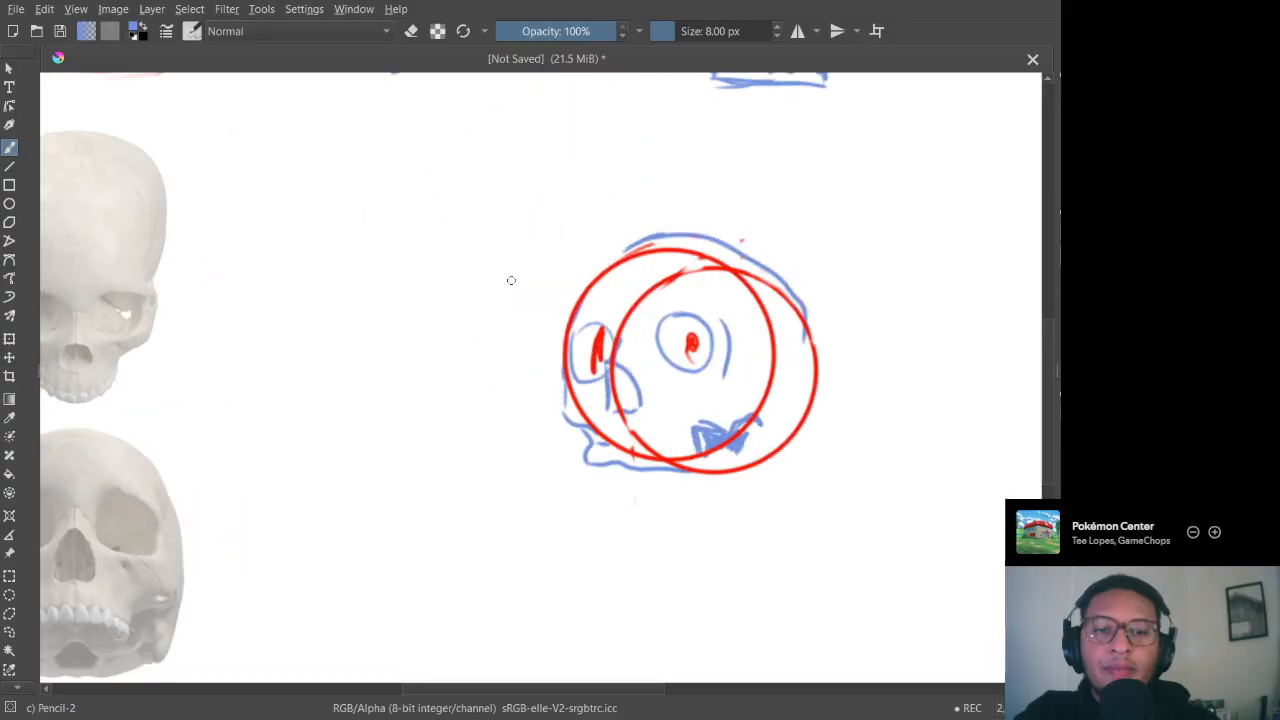
scroll(653, 308, "up", 2)
mouse_move(653, 308)
left_mouse_down()
mouse_move(526, 229)
mouse_move(428, 192)
left_mouse_up()
scroll(431, 242, "down", 2)
scroll(492, 260, "down", 1)
mouse_move(492, 260)
left_mouse_down()
mouse_move(471, 308)
mouse_move(529, 310)
mouse_move(436, 294)
left_mouse_up()
scroll(642, 326, "down", 1)
scroll(543, 320, "up", 2)
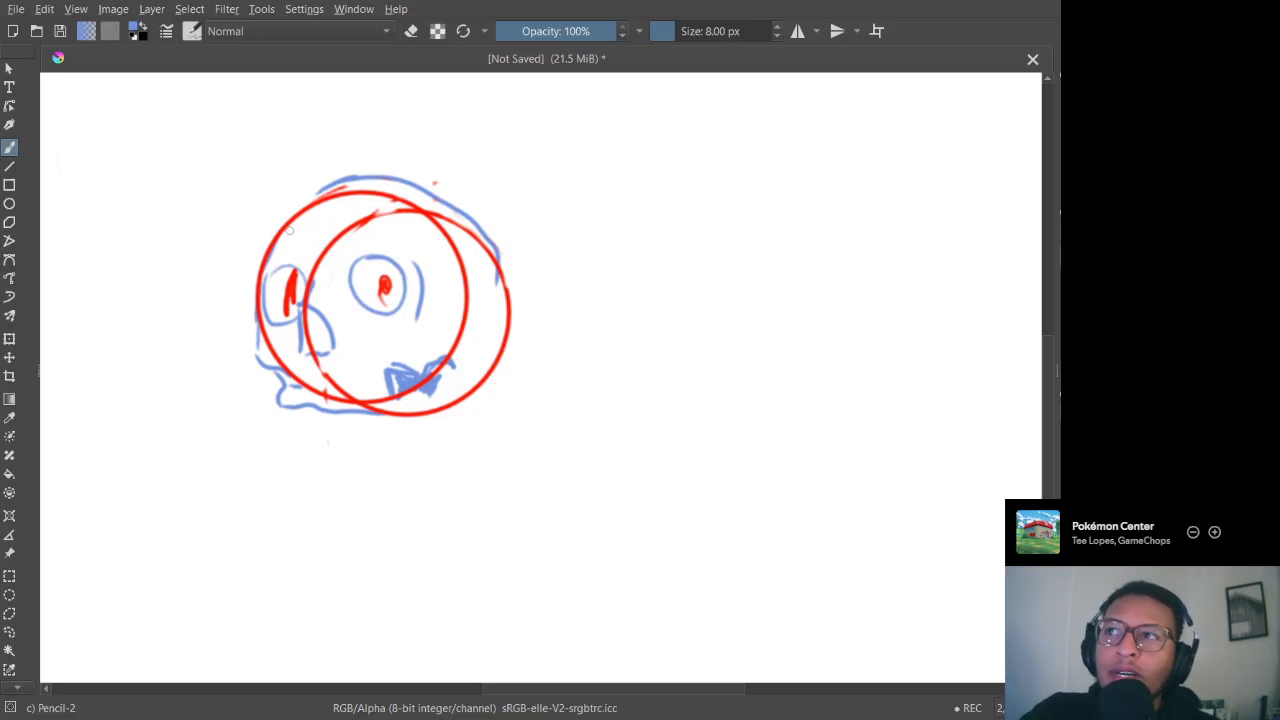
scroll(649, 397, "down", 1)
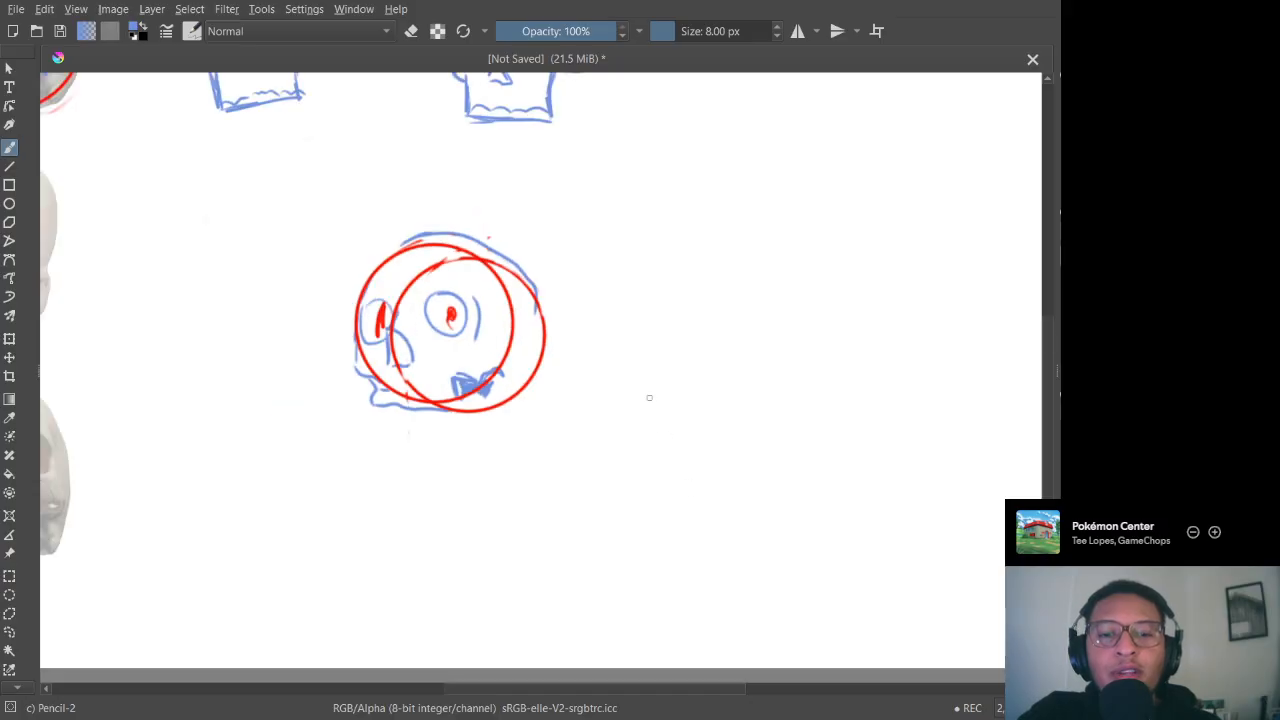
scroll(657, 363, "down", 2)
mouse_move(657, 363)
left_mouse_down()
mouse_move(497, 343)
mouse_move(507, 364)
mouse_move(581, 401)
mouse_move(609, 383)
mouse_move(586, 366)
mouse_move(467, 345)
mouse_move(437, 354)
mouse_move(442, 371)
left_mouse_up()
scroll(441, 370, "up", 2)
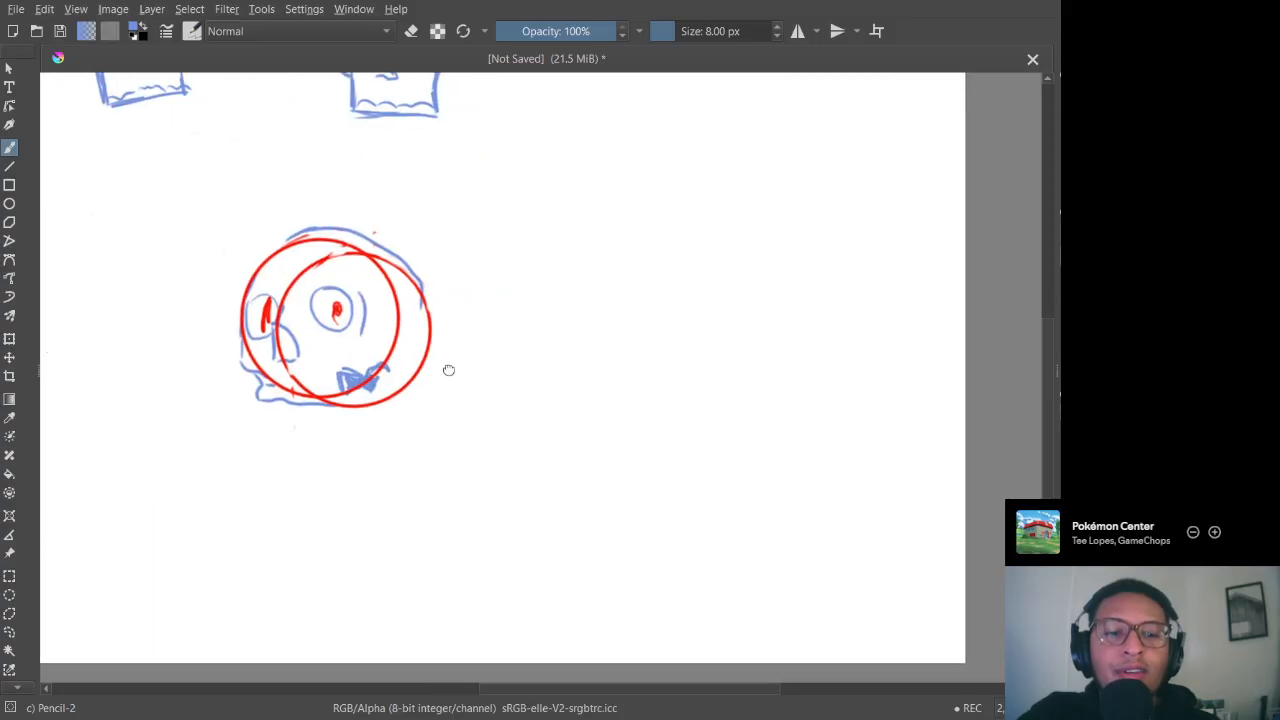
Step: Choose the Ellipse tool and change the drawing colour to red
left_click(9, 203)
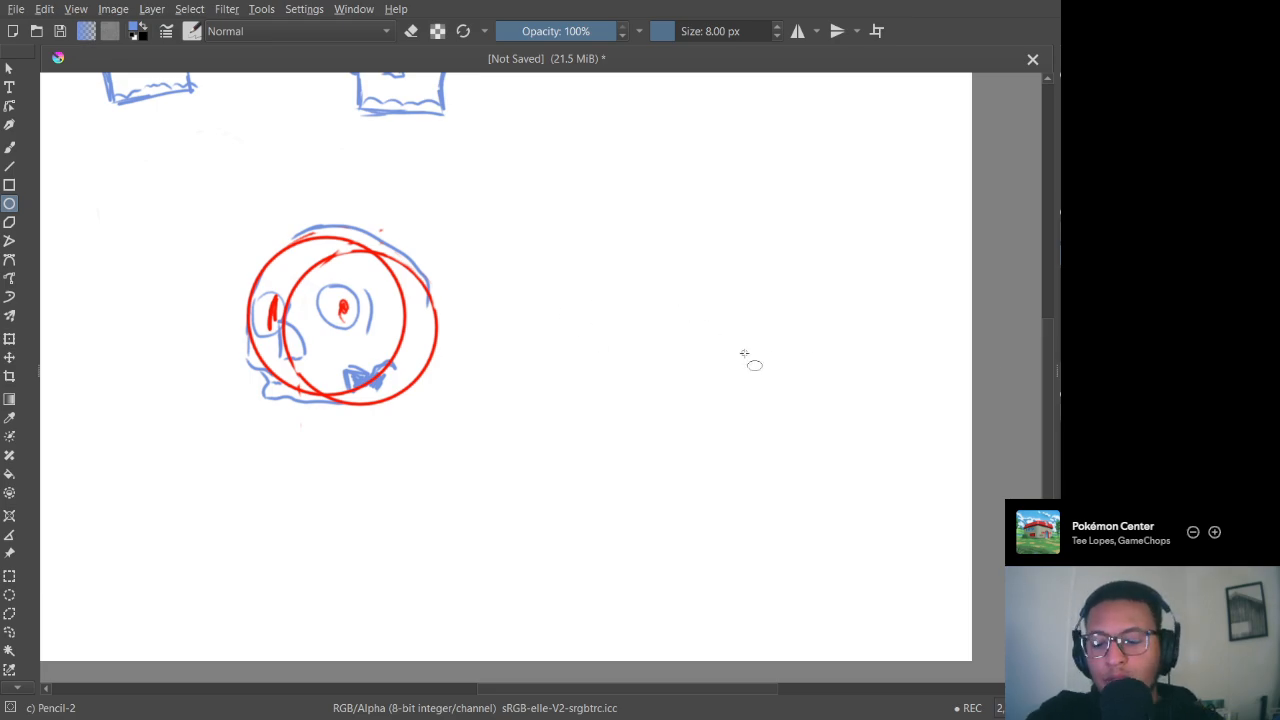
right_click(428, 386)
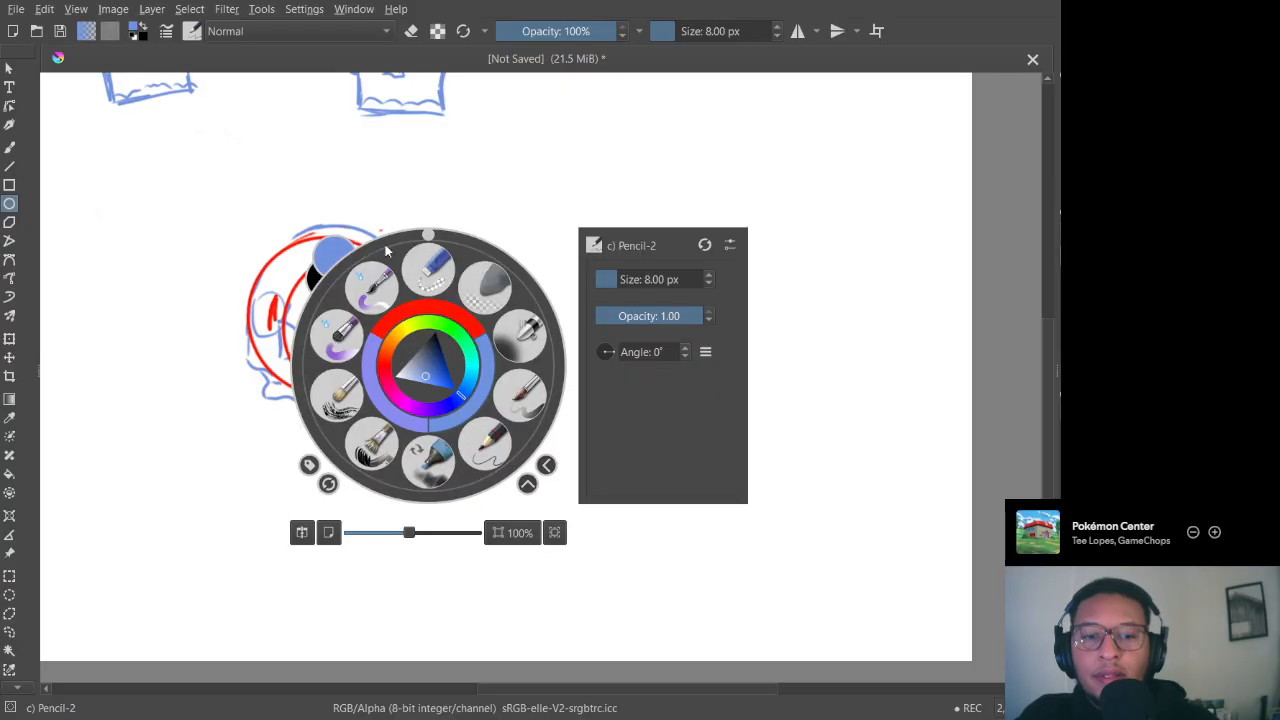
left_click(430, 272)
right_click(452, 300)
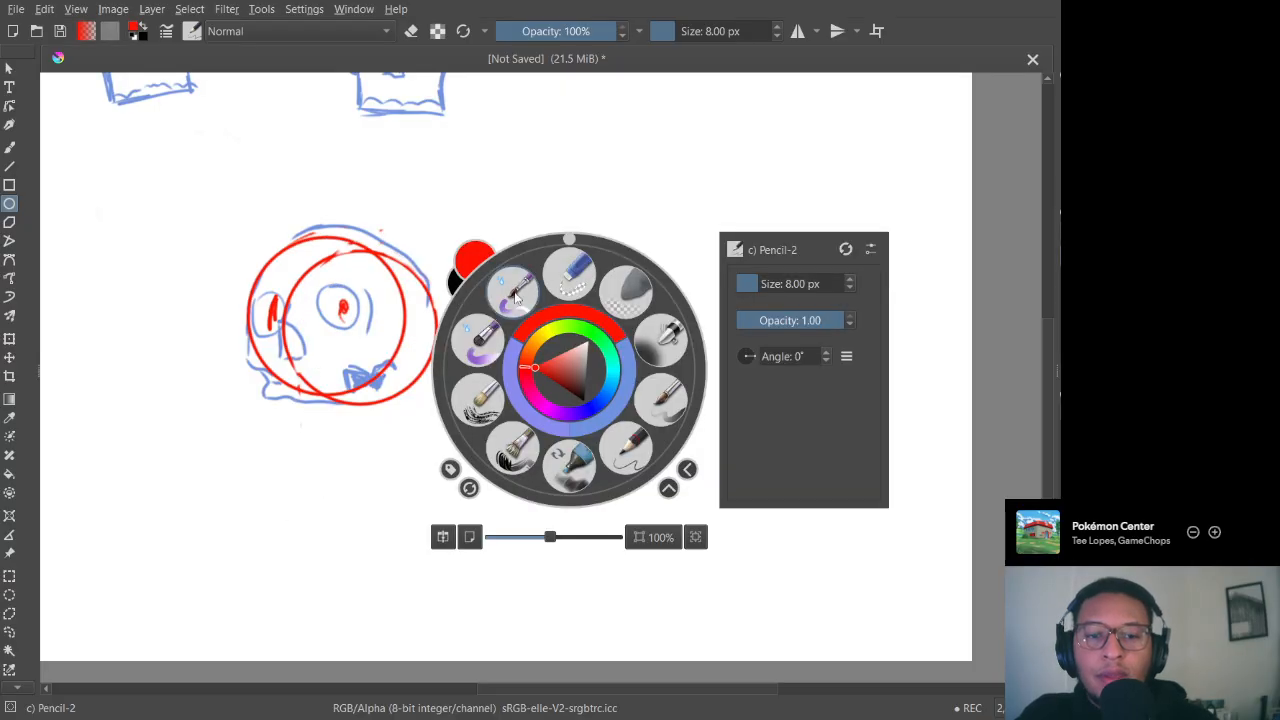
right_click(559, 308)
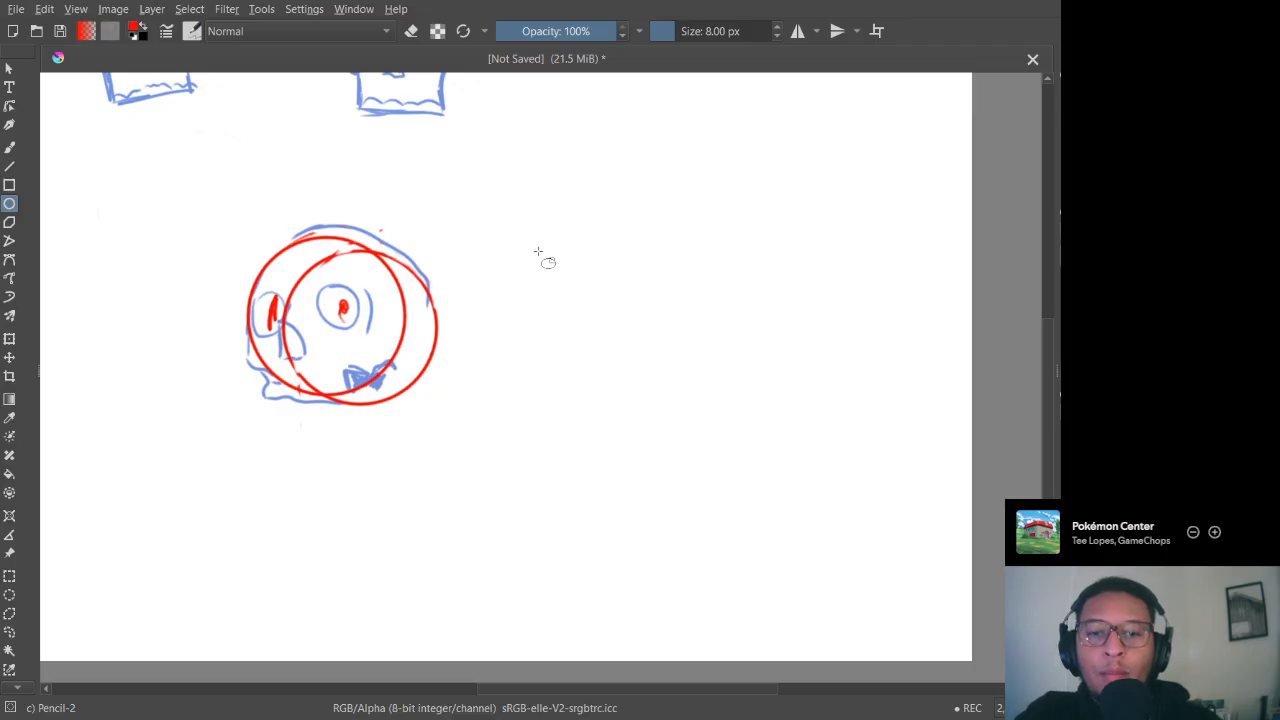
Step: Try a large red circle to the right of the copied tracing, and undo it
left_click_drag(484, 214, 728, 455)
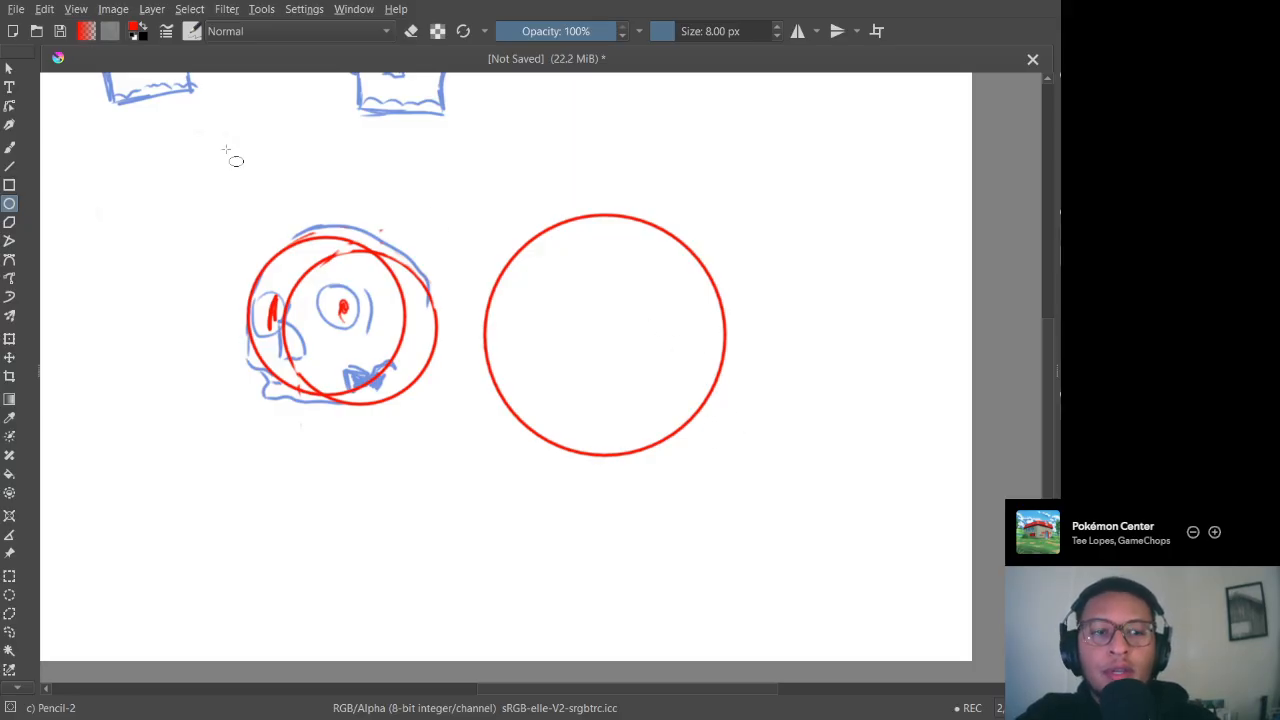
key("ctrl+z")
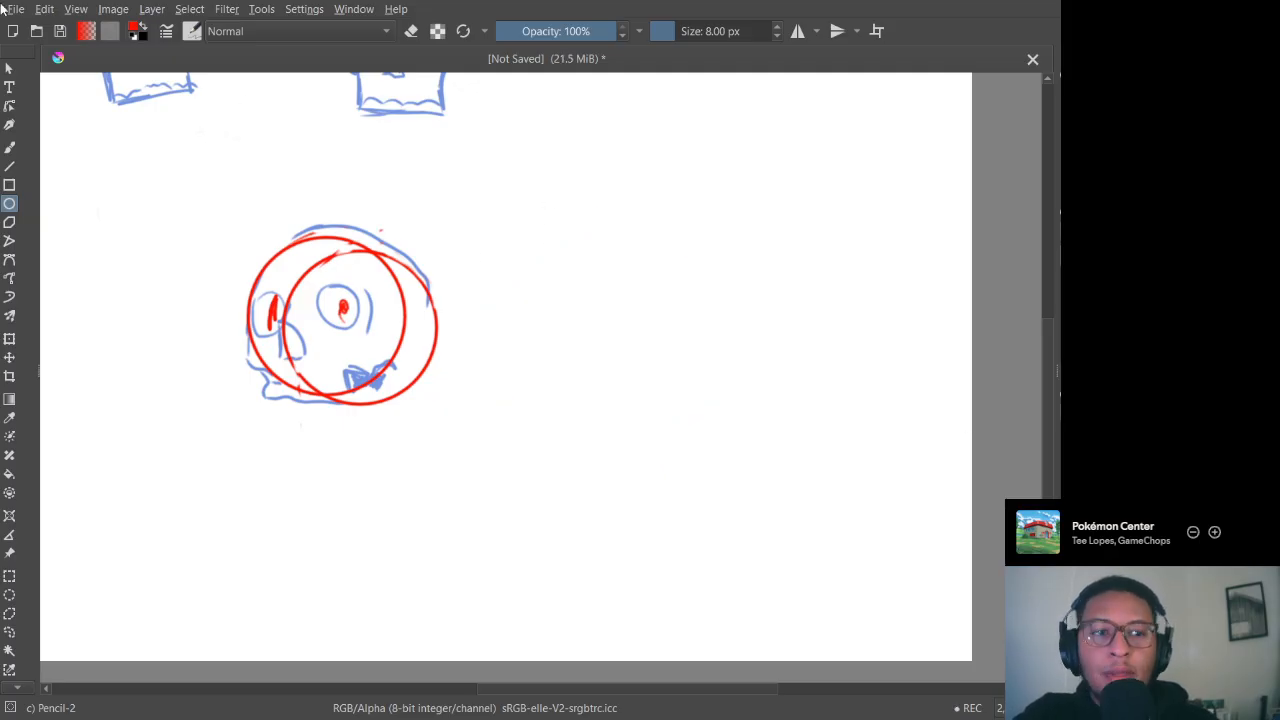
Step: Shift the copied red circles and the blue skull tracing leftward, keeping them aligned with each other
left_click(9, 68)
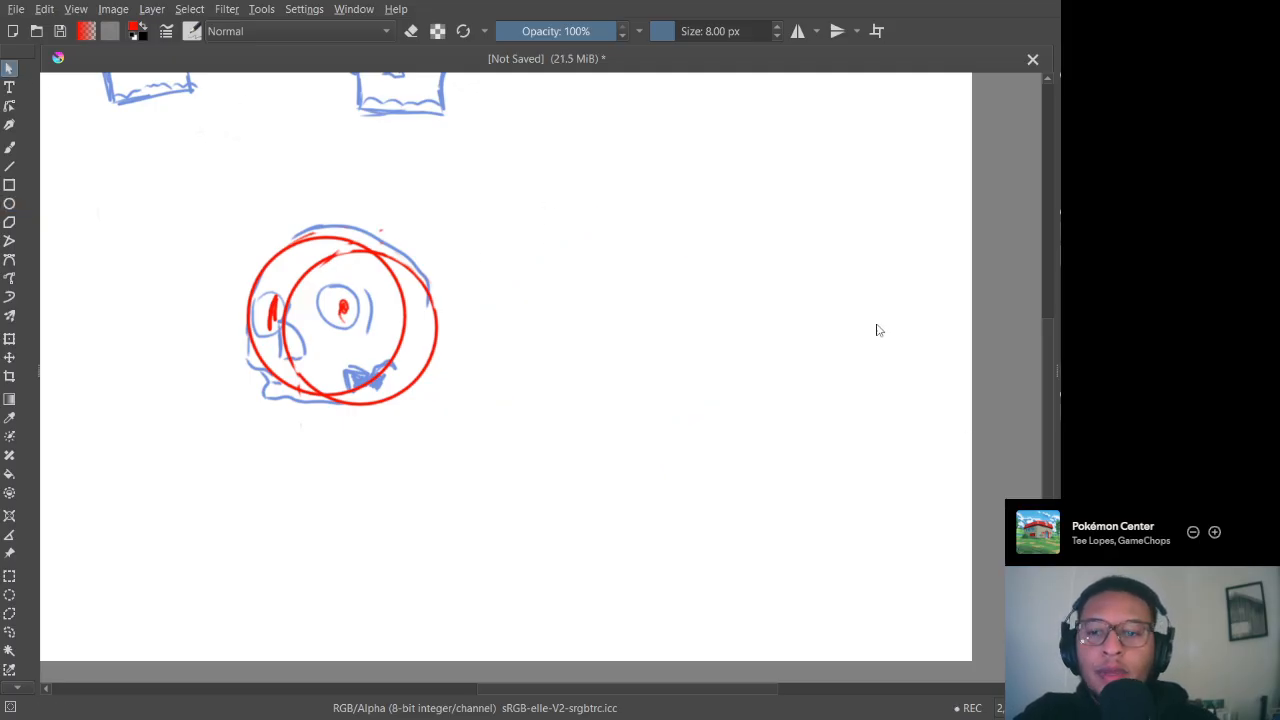
left_click(9, 357)
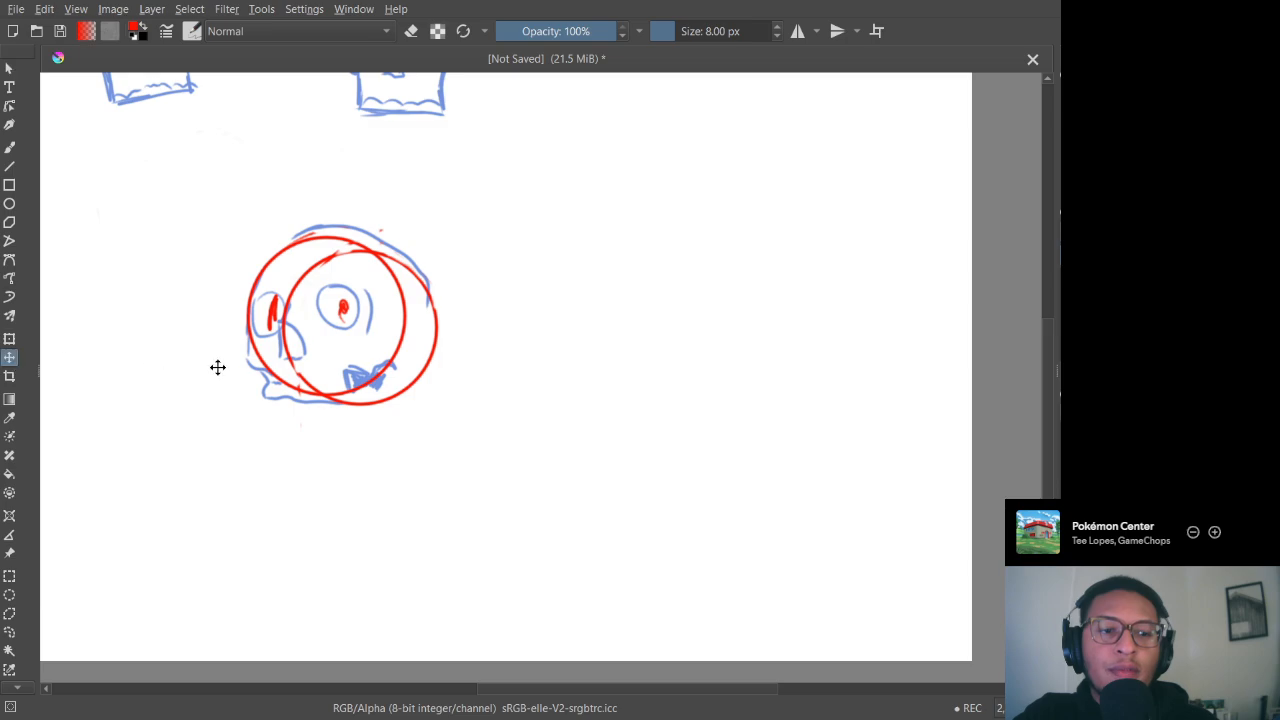
mouse_move(429, 354)
left_mouse_down()
mouse_move(338, 325)
mouse_move(349, 348)
mouse_move(439, 356)
left_mouse_up()
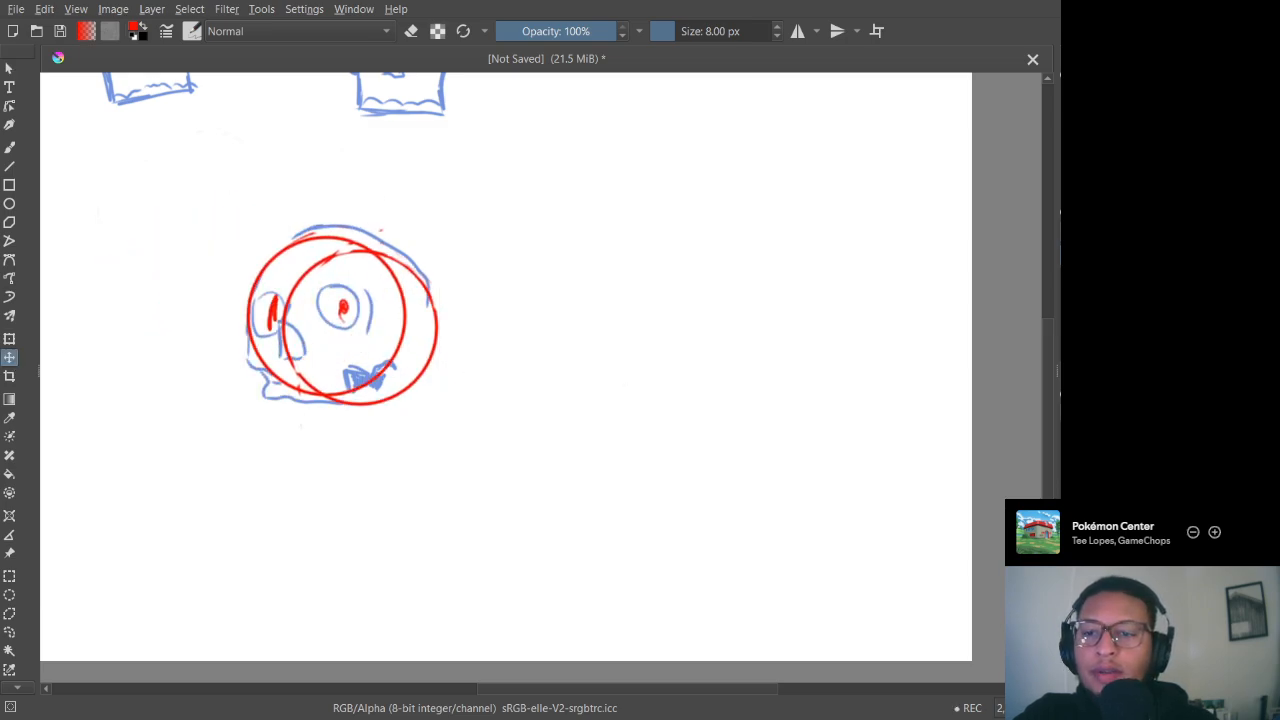
left_click_drag(357, 294, 172, 280)
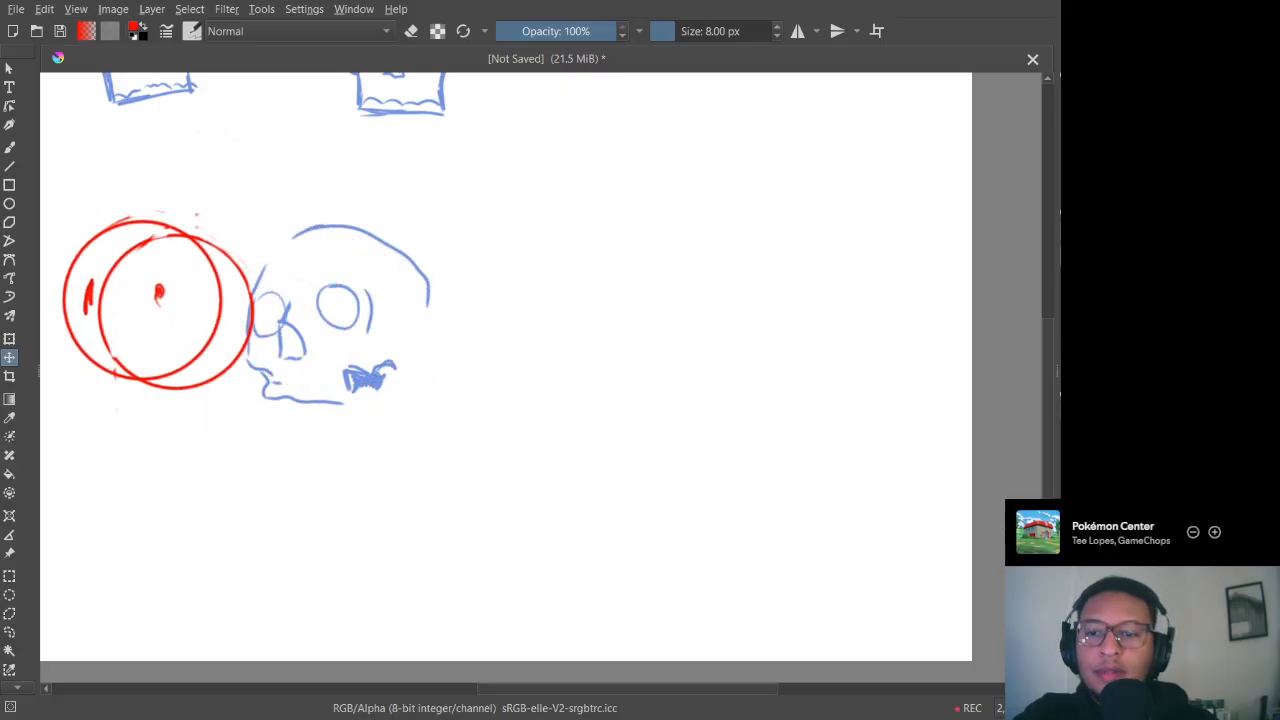
mouse_move(343, 285)
left_mouse_down()
mouse_move(323, 266)
mouse_move(343, 283)
left_mouse_up()
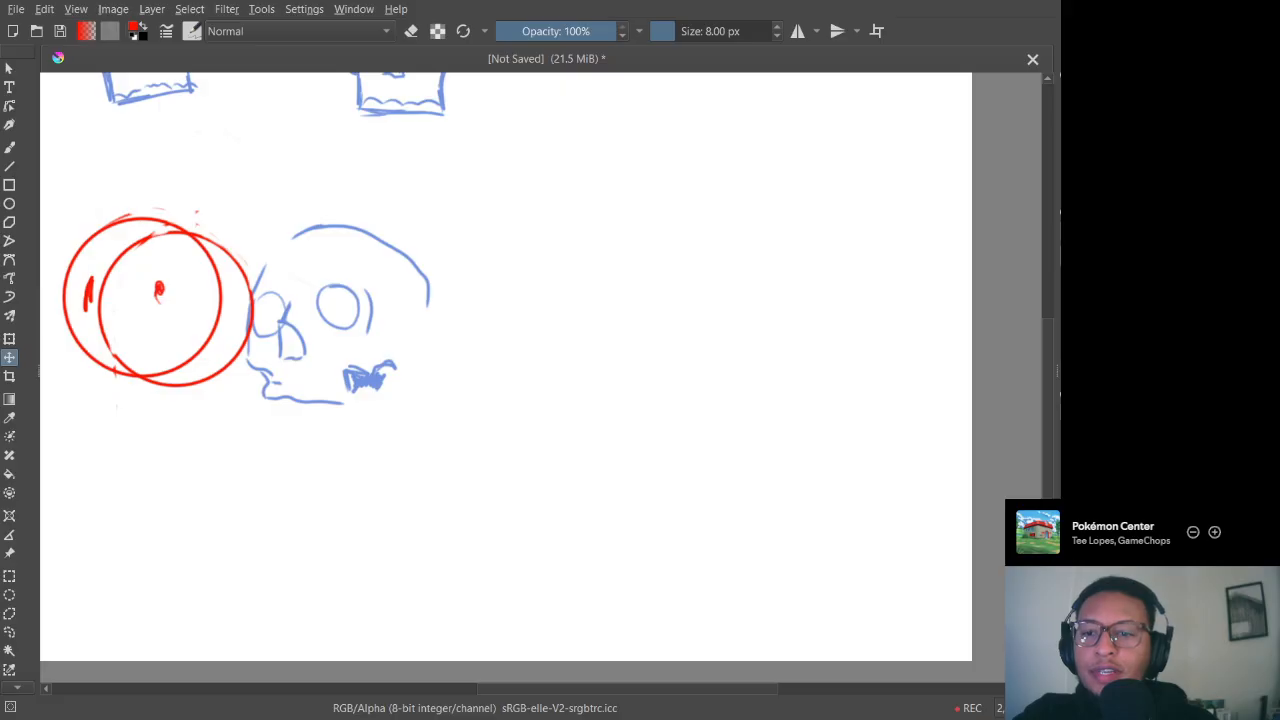
left_click(365, 277)
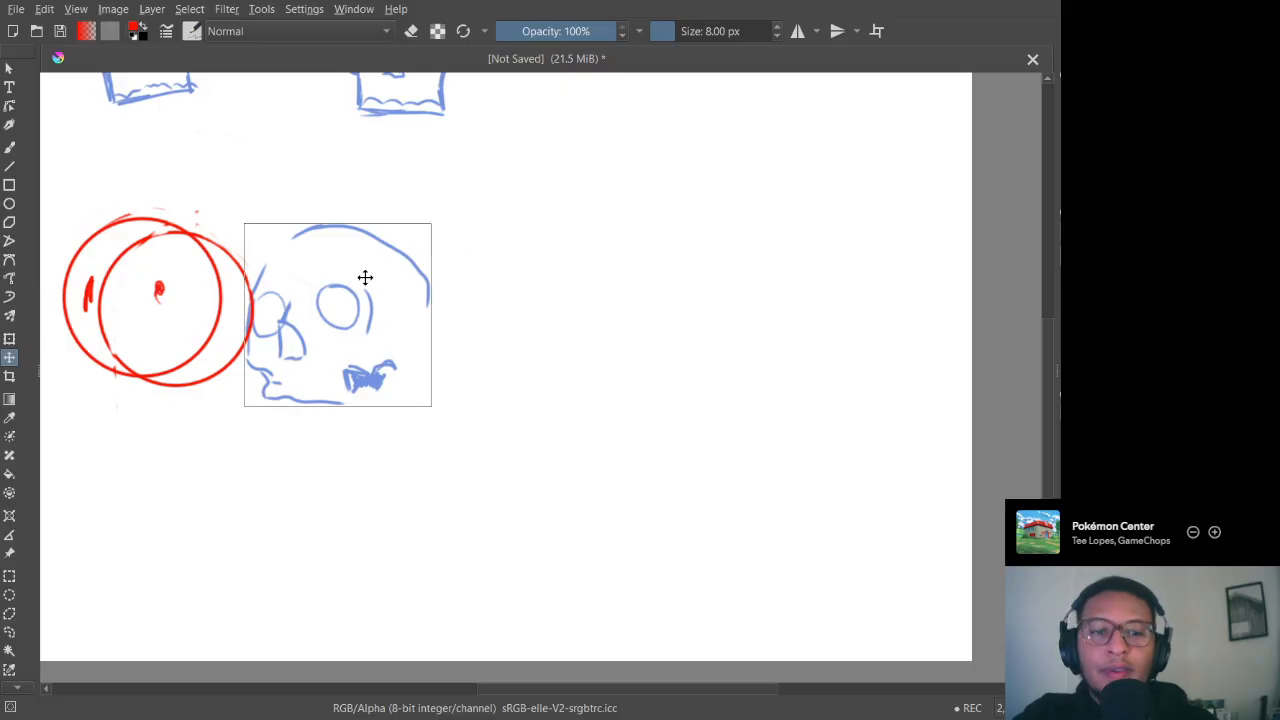
left_click_drag(365, 277, 186, 263)
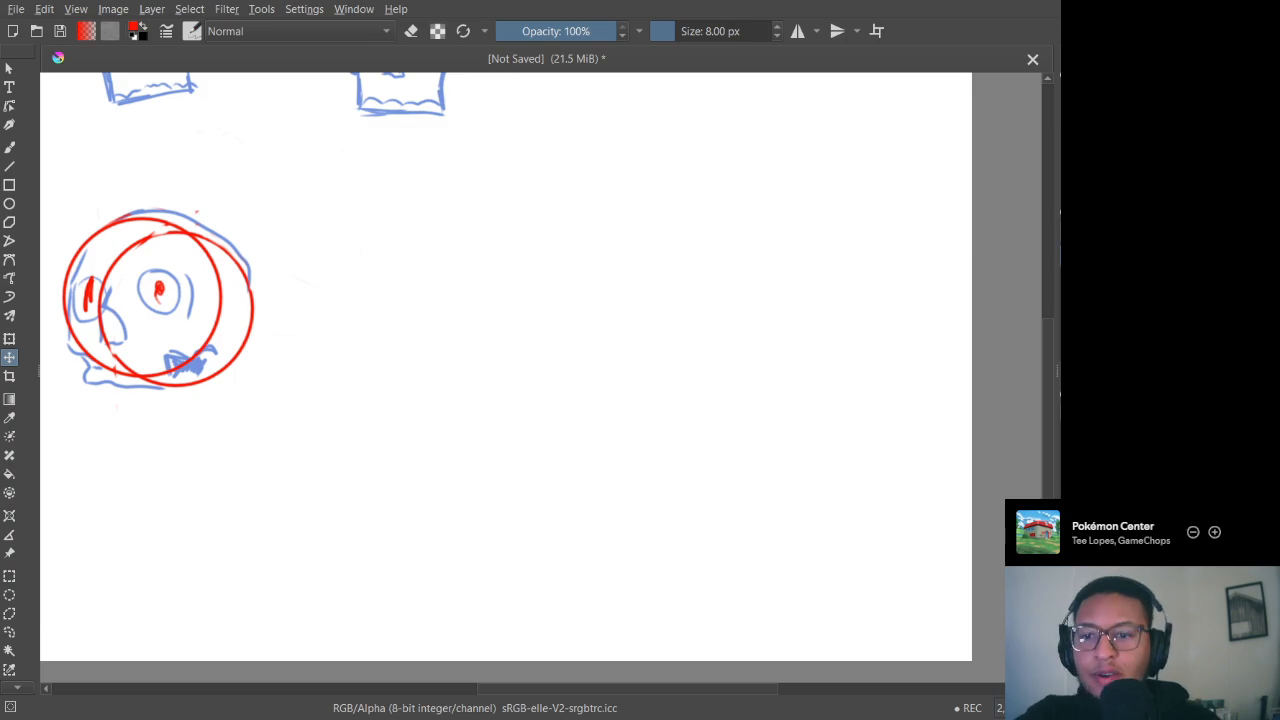
Step: Draw a large red circle in the blank area to the right of the copied skull tracing
left_click(9, 204)
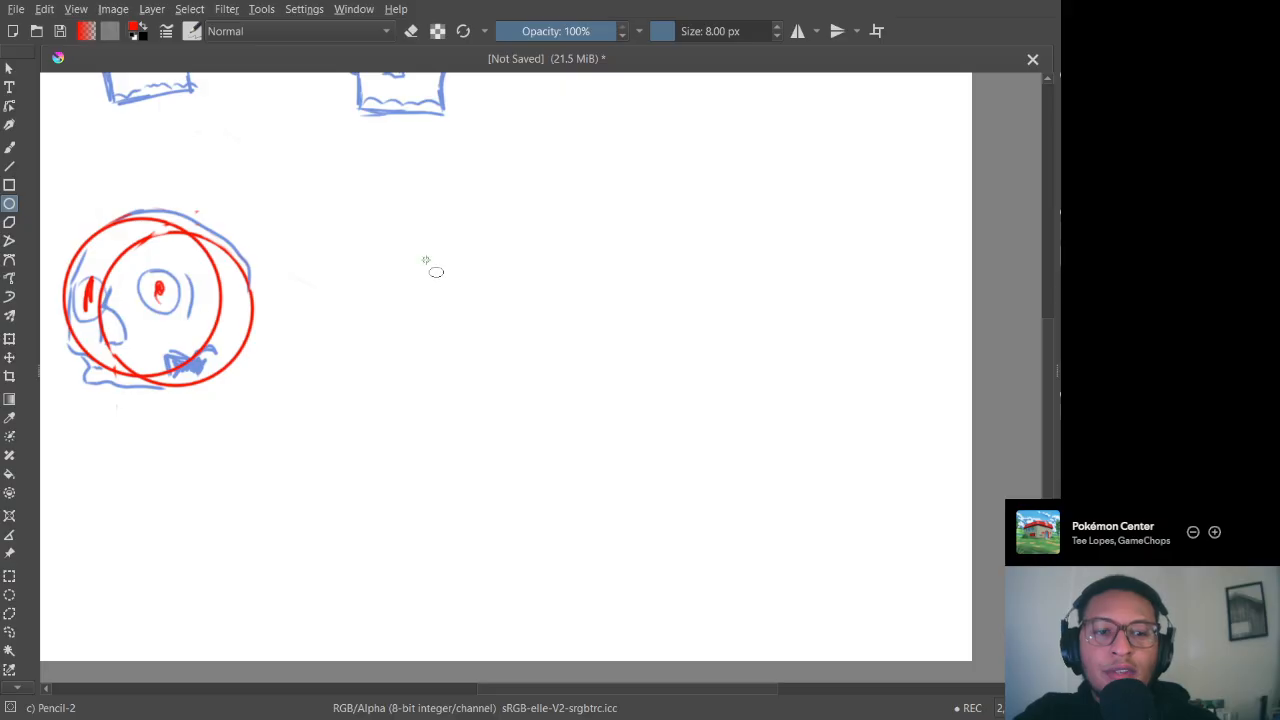
mouse_move(426, 260)
left_mouse_down()
mouse_move(563, 386)
mouse_move(628, 486)
left_mouse_up()
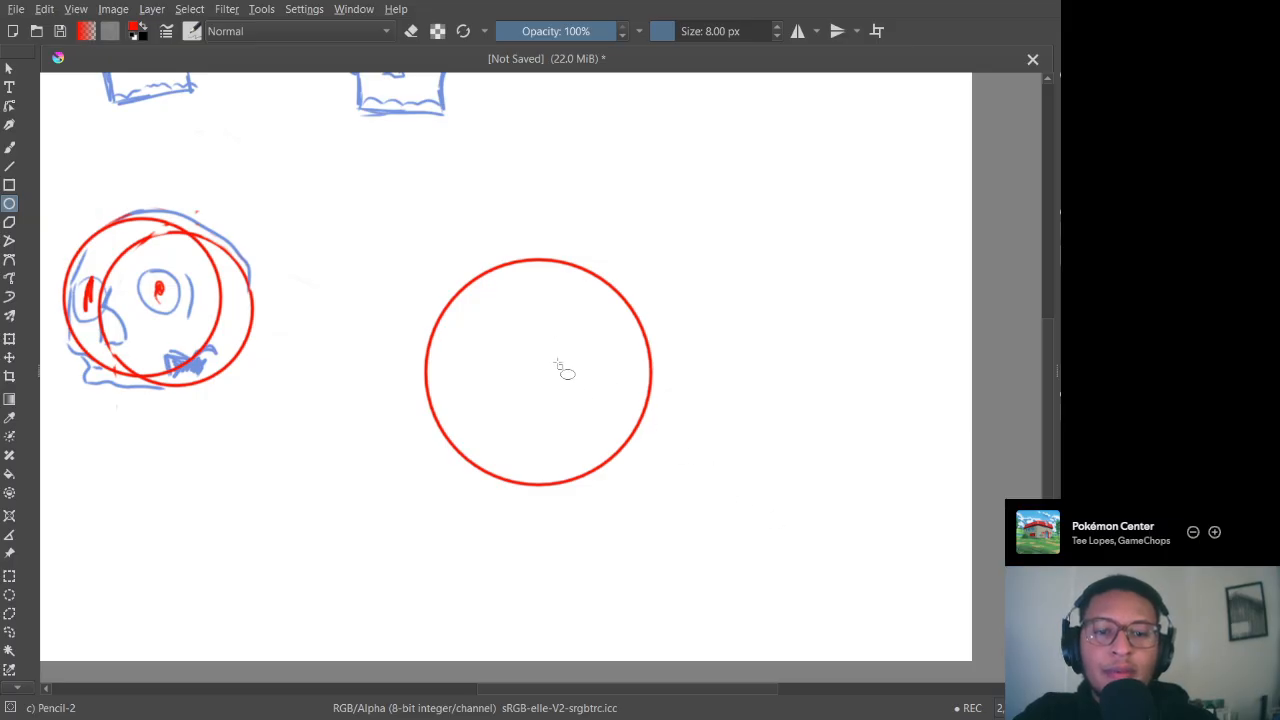
Step: Try two slightly bigger red circles overlapping the large circle at its lower right, and remove both attempts
left_click_drag(507, 301, 778, 554)
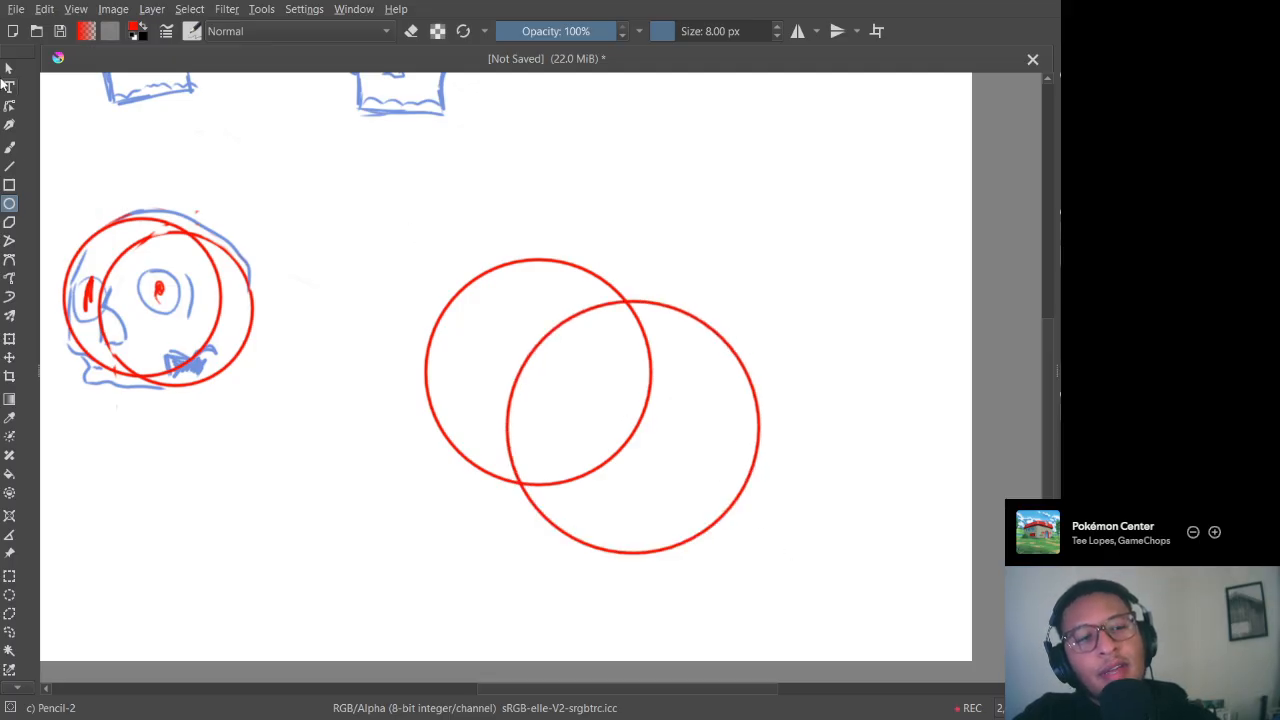
key("ctrl+z")
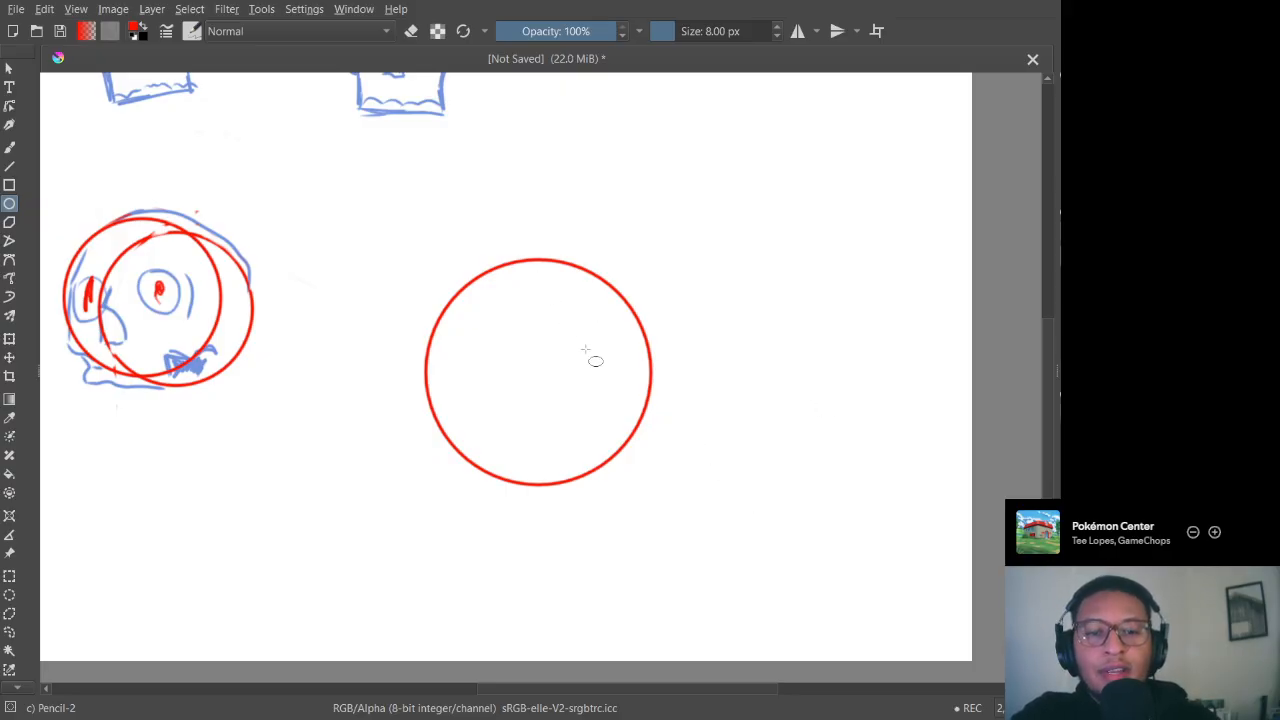
mouse_move(488, 302)
left_mouse_down()
mouse_move(570, 403)
mouse_move(745, 558)
left_mouse_up()
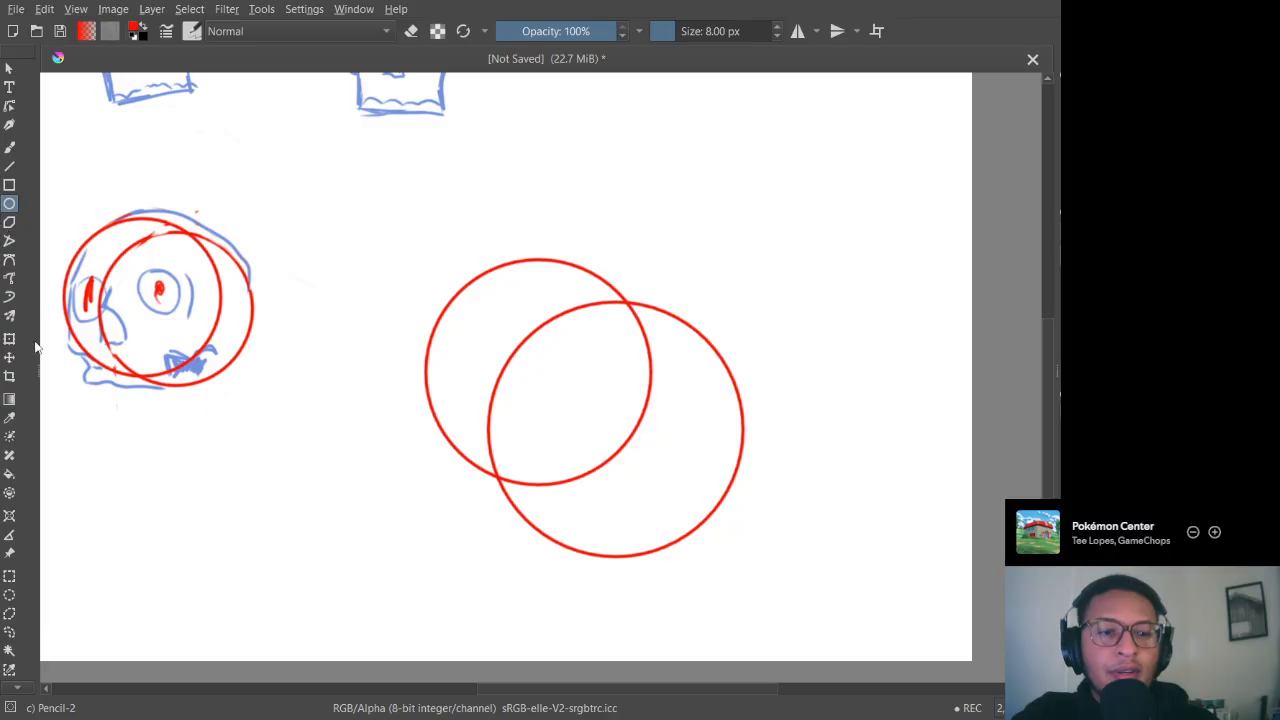
left_click(9, 357)
left_click_drag(722, 506, 714, 480)
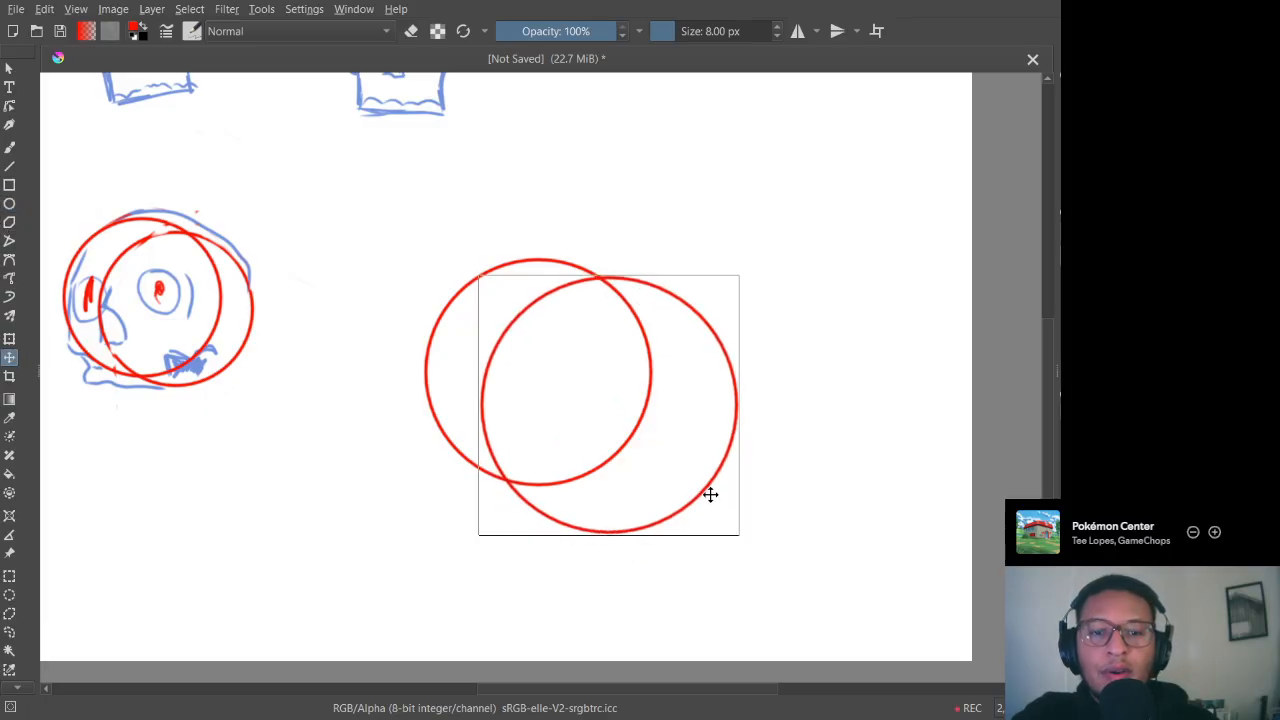
left_click(710, 494)
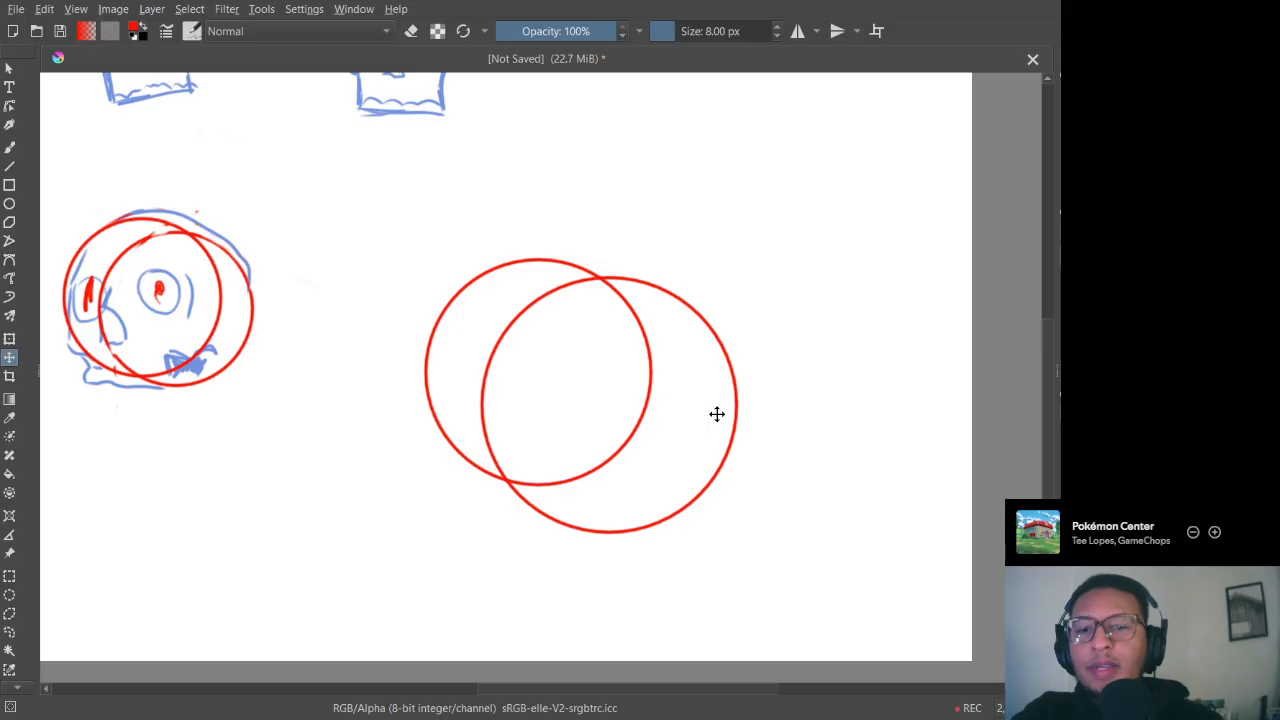
key("Delete")
Step: Draw a second red circle matching the first in size, and offset it to the lower right so the two overlap
left_click(9, 204)
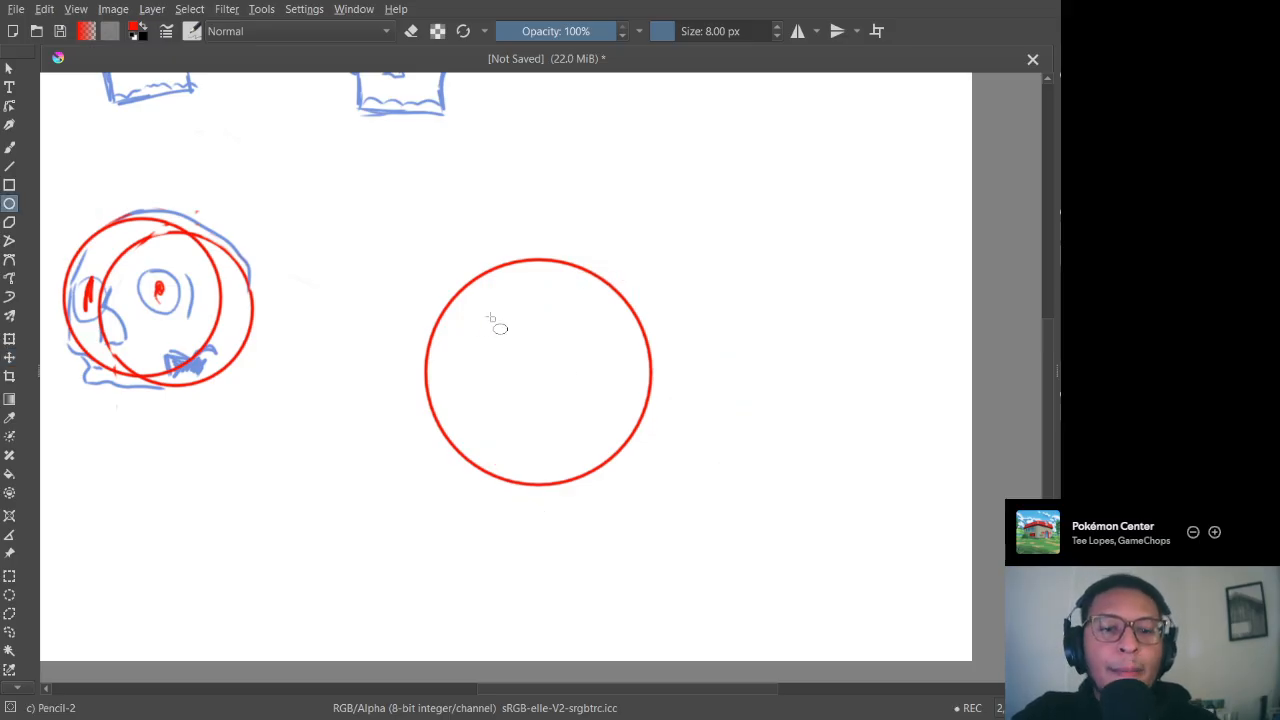
mouse_move(422, 261)
left_mouse_down()
mouse_move(655, 441)
mouse_move(706, 503)
mouse_move(700, 492)
left_mouse_up()
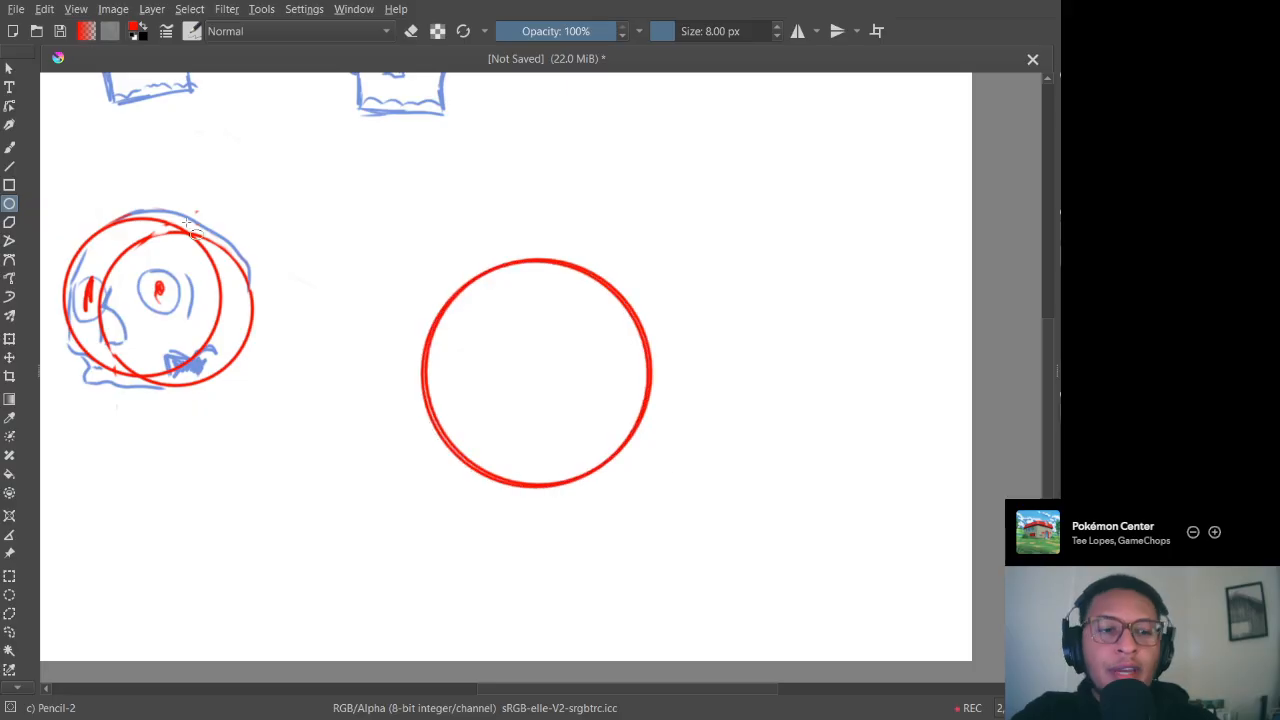
left_click(10, 358)
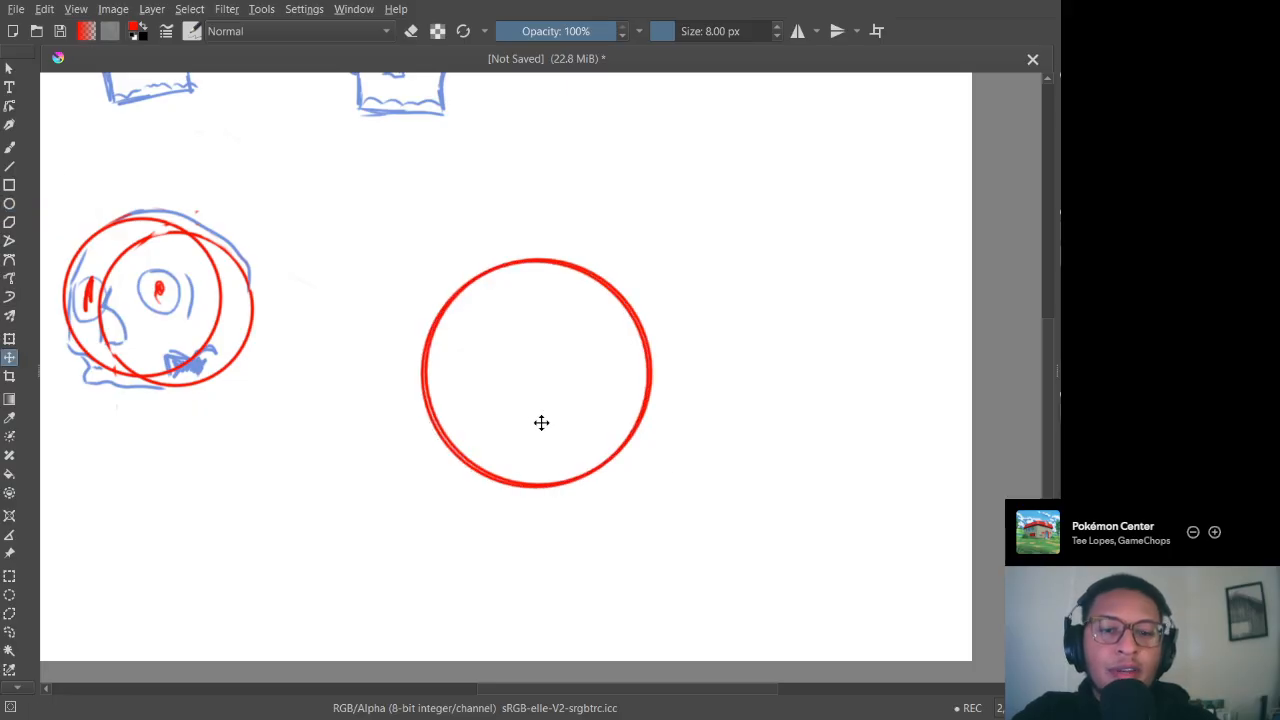
left_click_drag(541, 423, 603, 449)
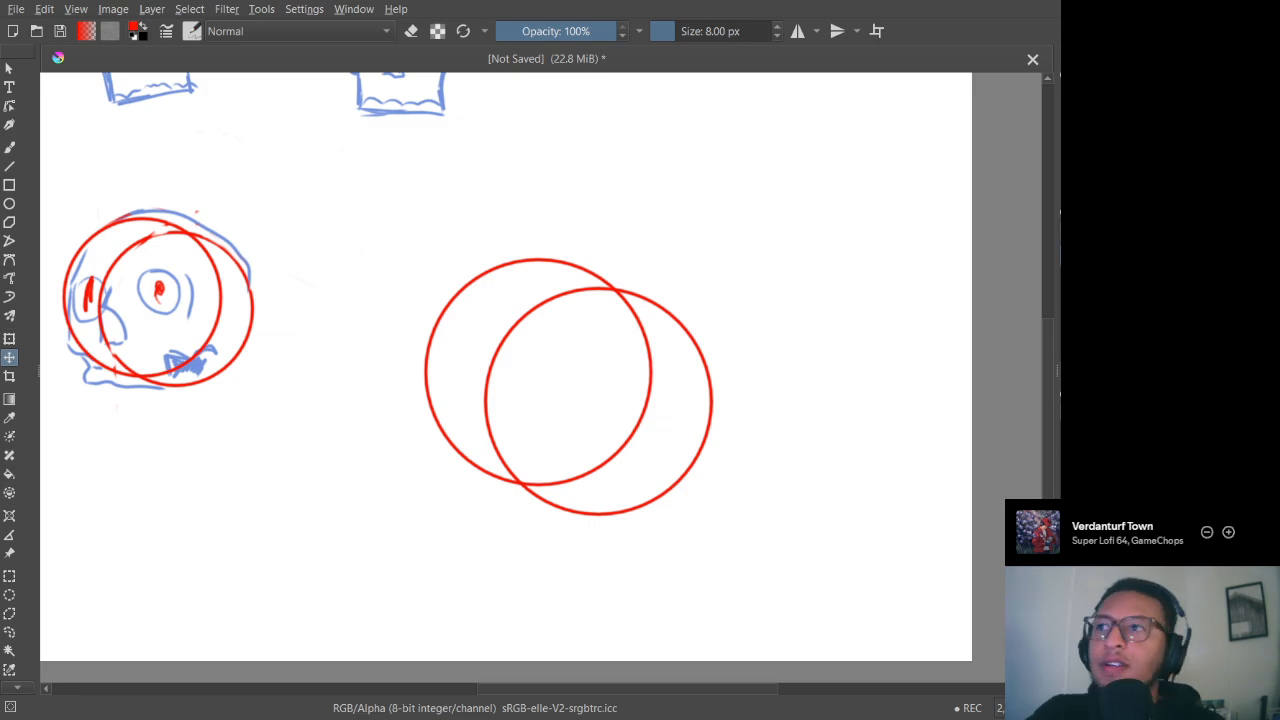
Step: Switch to the 8 px freehand pencil in blue and draw the oval far eye socket near the left circle's left edge
key("e")
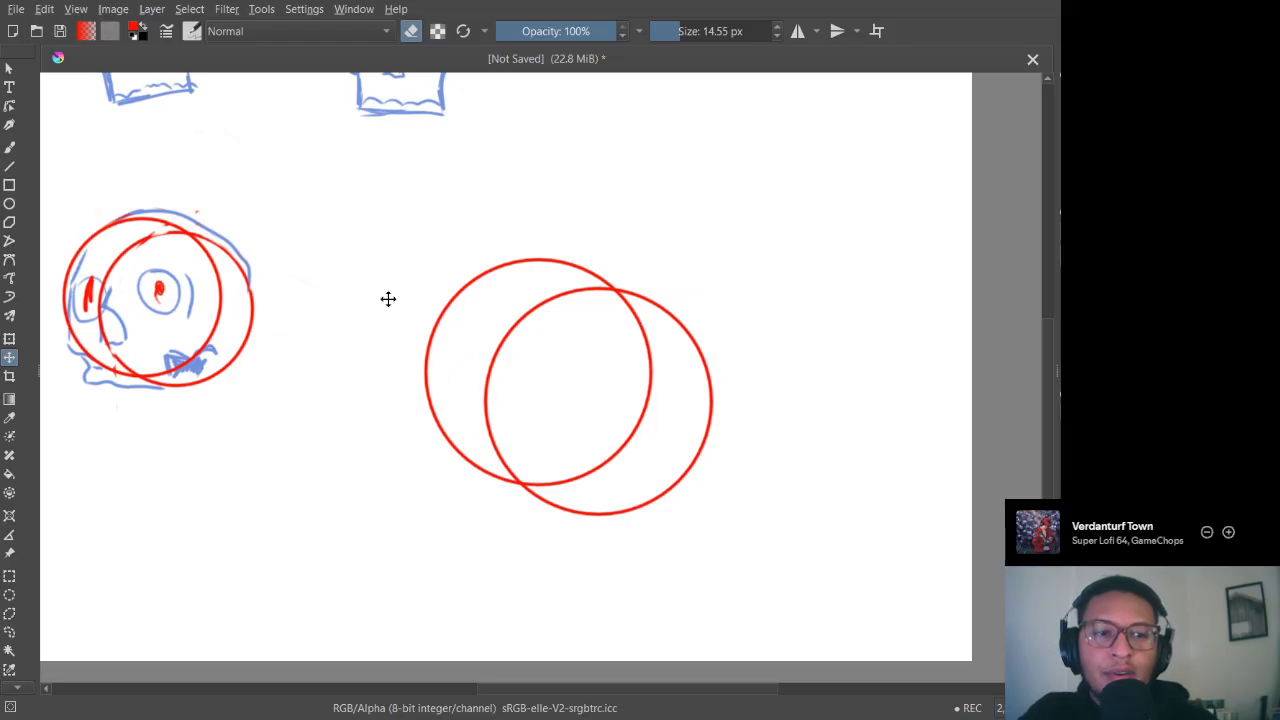
left_click(9, 146)
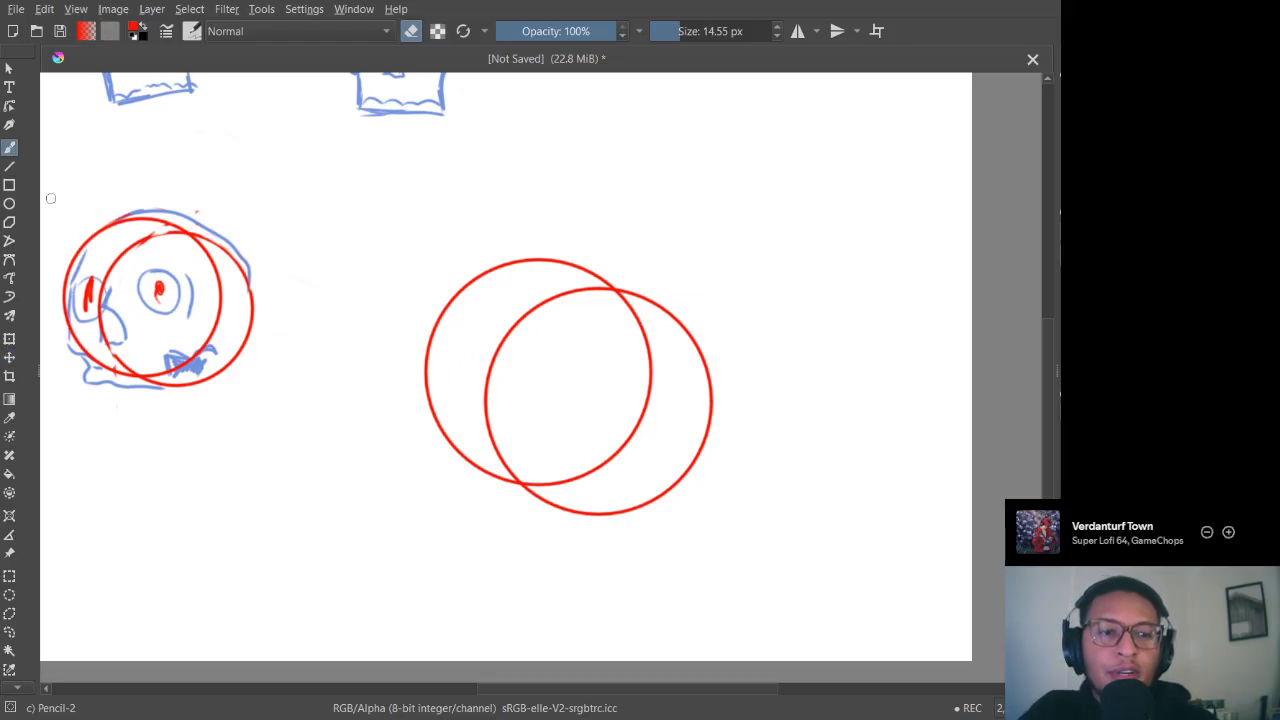
right_click(676, 463)
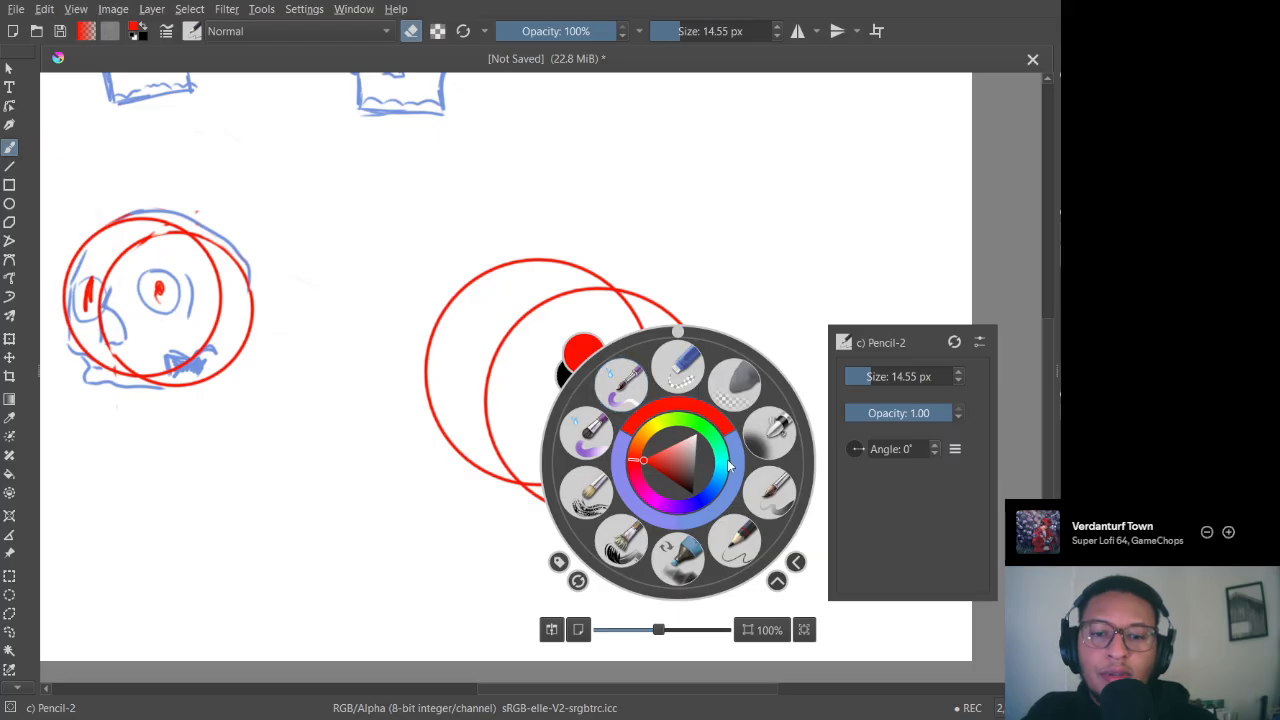
left_click(769, 490)
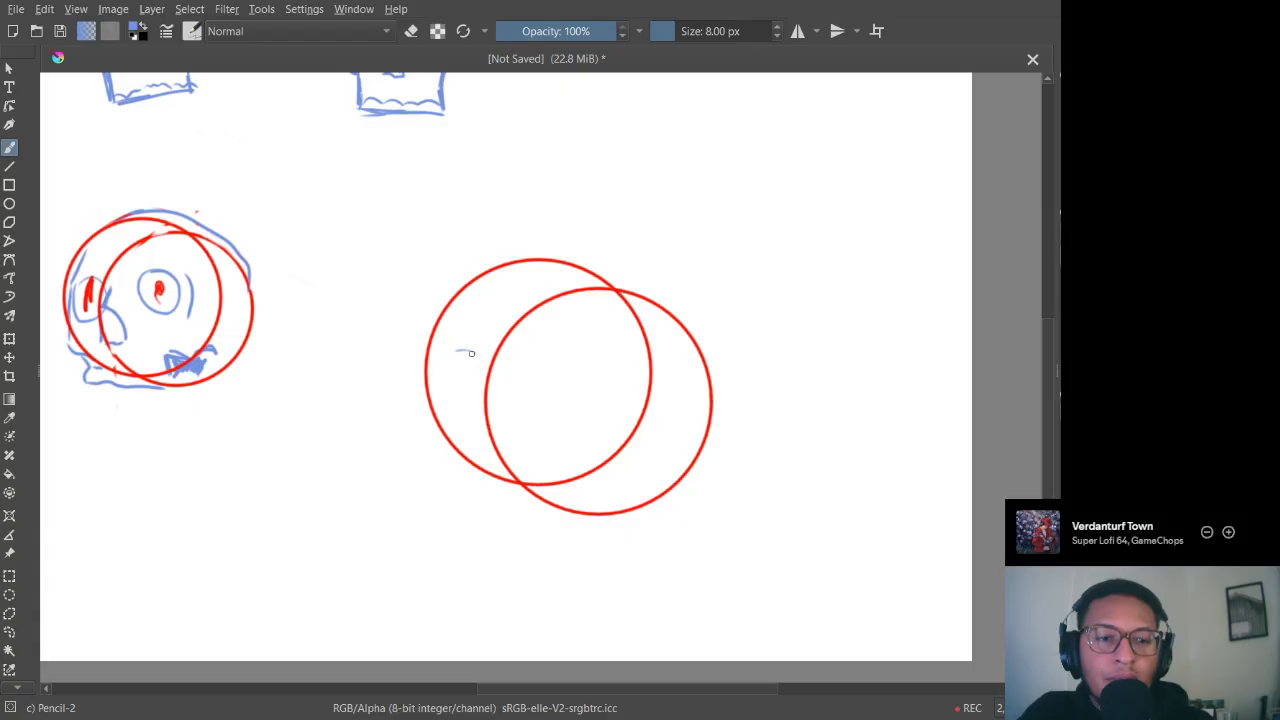
mouse_move(464, 354)
left_mouse_down()
mouse_move(446, 363)
mouse_move(444, 396)
mouse_move(452, 420)
mouse_move(481, 422)
left_mouse_up()
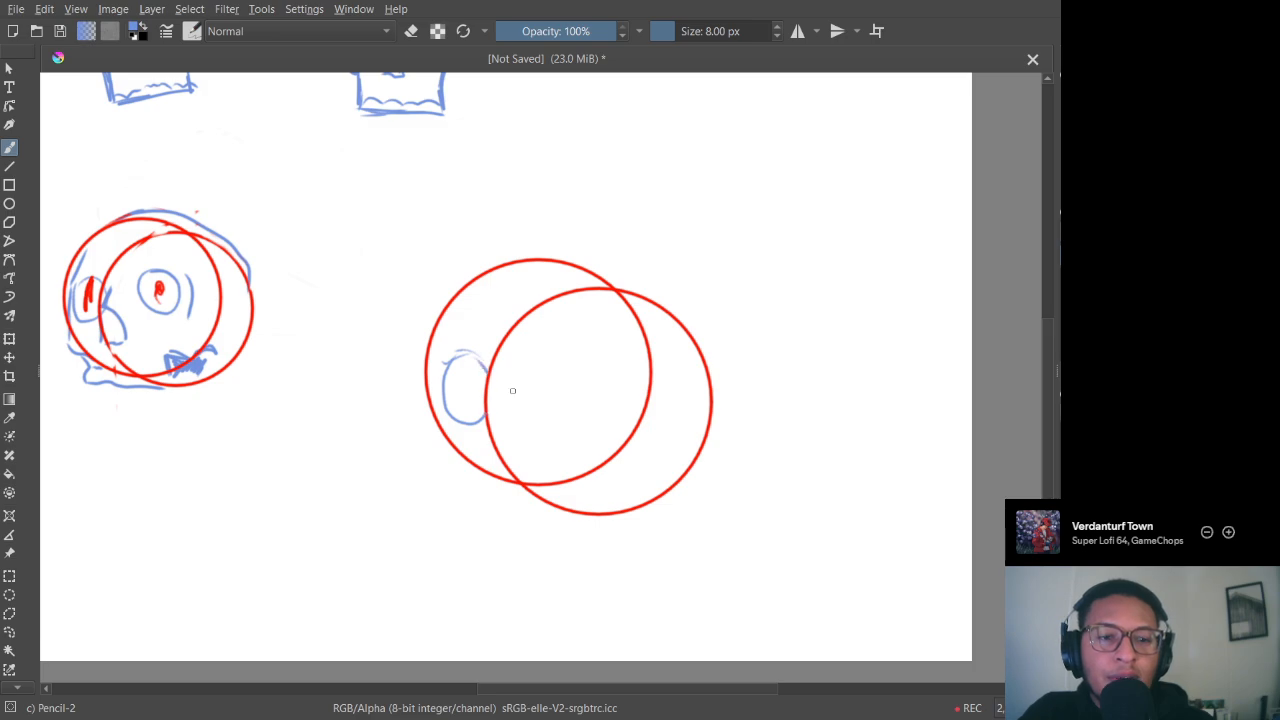
Step: Sketch the nose bridge stroke and the open triangular nose cavity beside the far eye socket, redoing the misplaced stroke on the cavity's left side
mouse_move(505, 371)
left_mouse_down()
mouse_move(499, 388)
mouse_move(508, 372)
left_mouse_up()
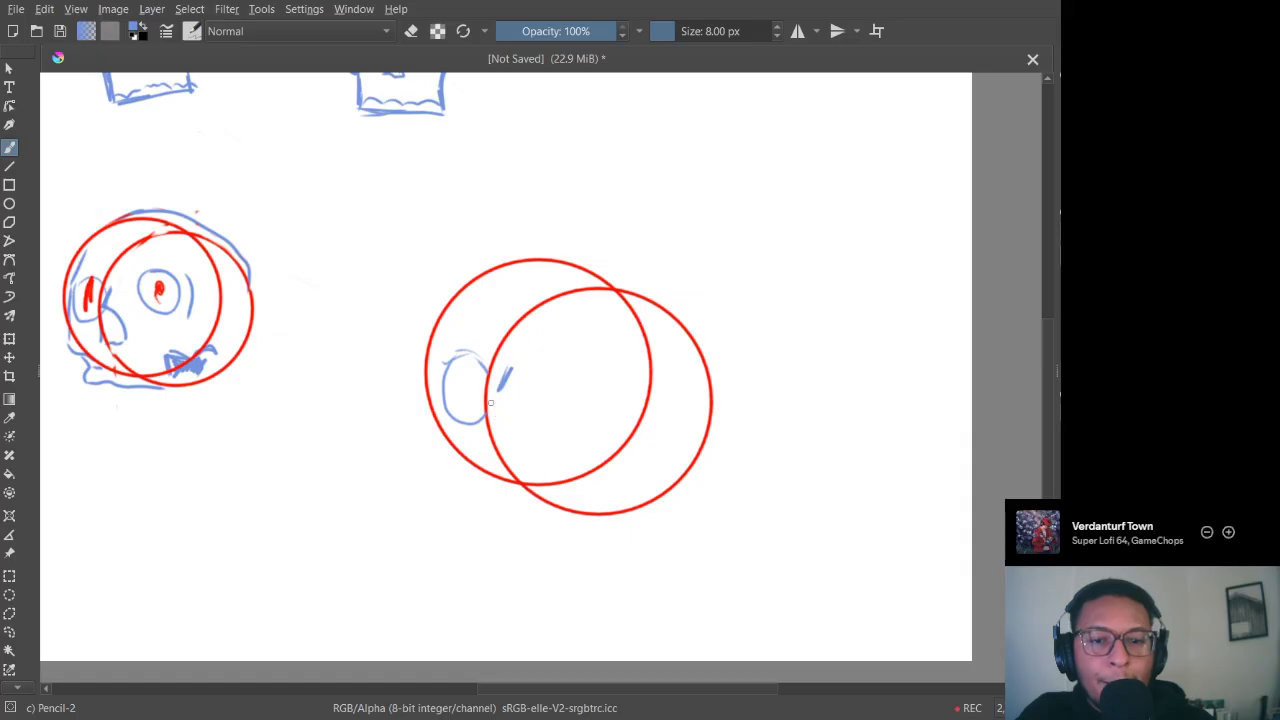
mouse_move(492, 395)
left_mouse_down()
mouse_move(501, 455)
mouse_move(497, 421)
left_mouse_up()
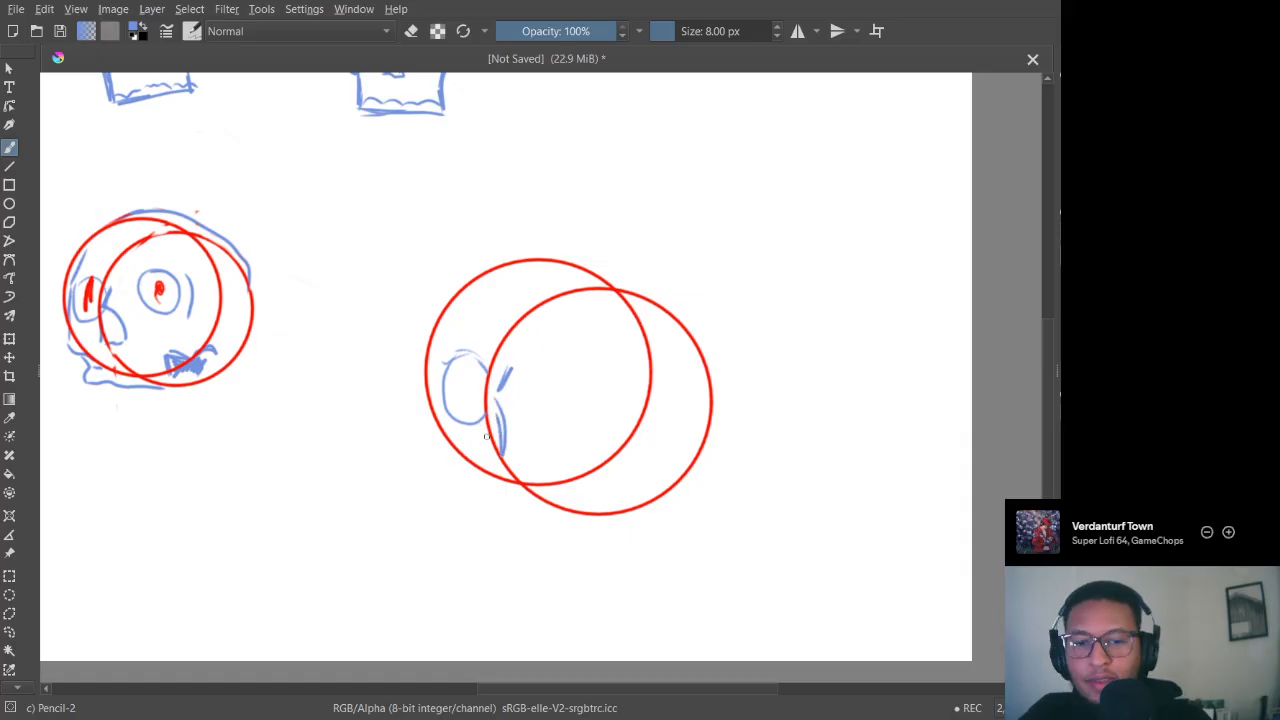
key("ctrl+z")
left_click_drag(496, 384, 486, 434)
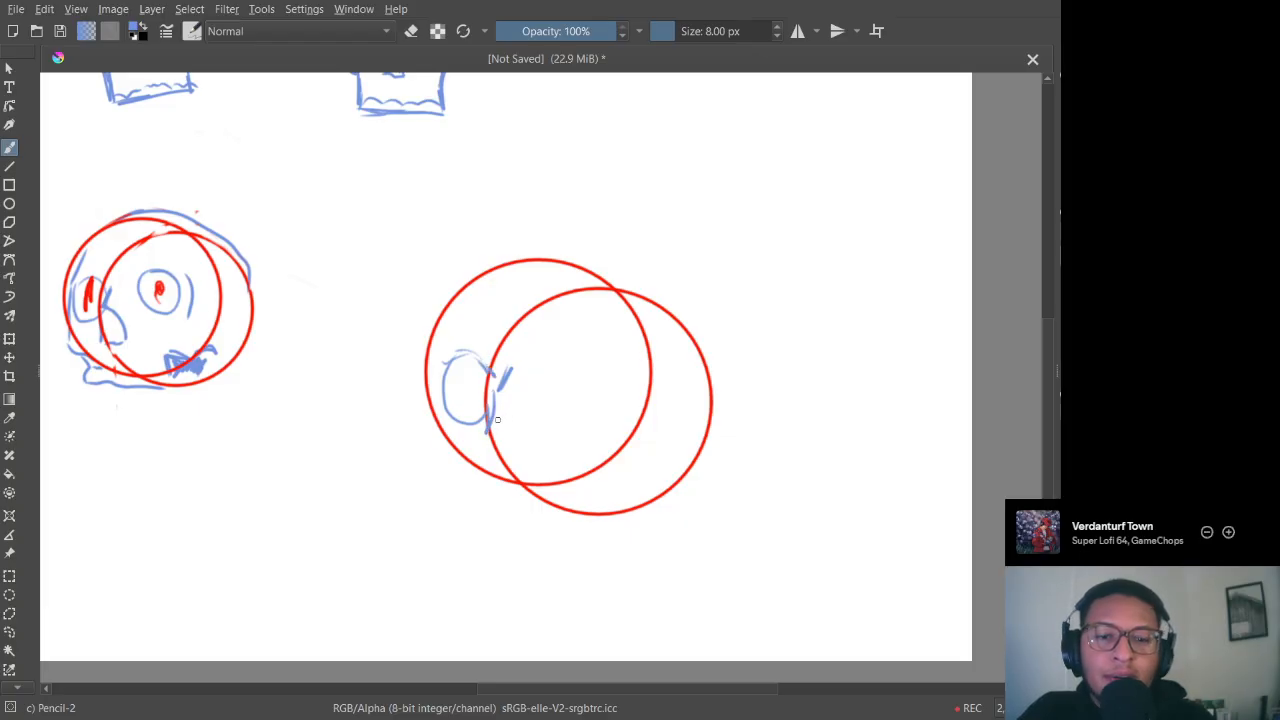
mouse_move(508, 395)
left_mouse_down()
mouse_move(534, 433)
mouse_move(526, 442)
left_mouse_up()
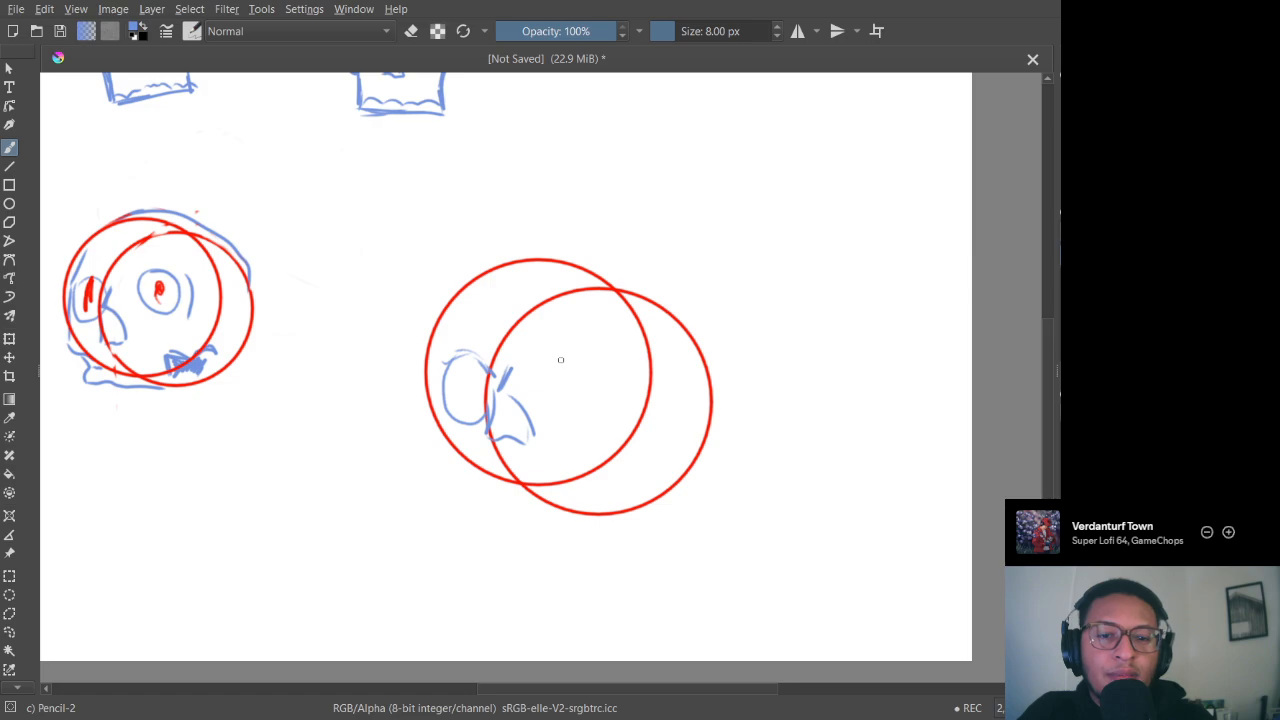
mouse_move(566, 358)
left_mouse_down()
mouse_move(548, 386)
mouse_move(570, 417)
mouse_move(614, 393)
mouse_move(600, 354)
mouse_move(563, 345)
mouse_move(550, 365)
left_mouse_up()
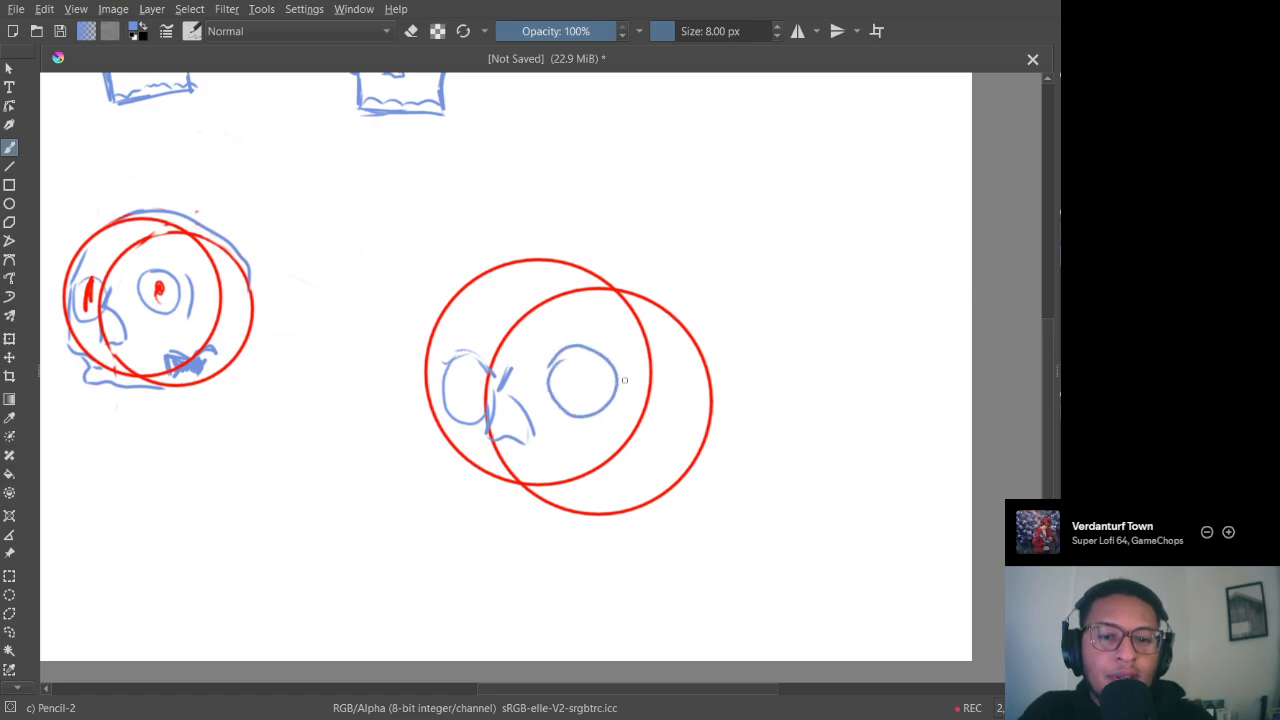
left_click_drag(628, 346, 630, 407)
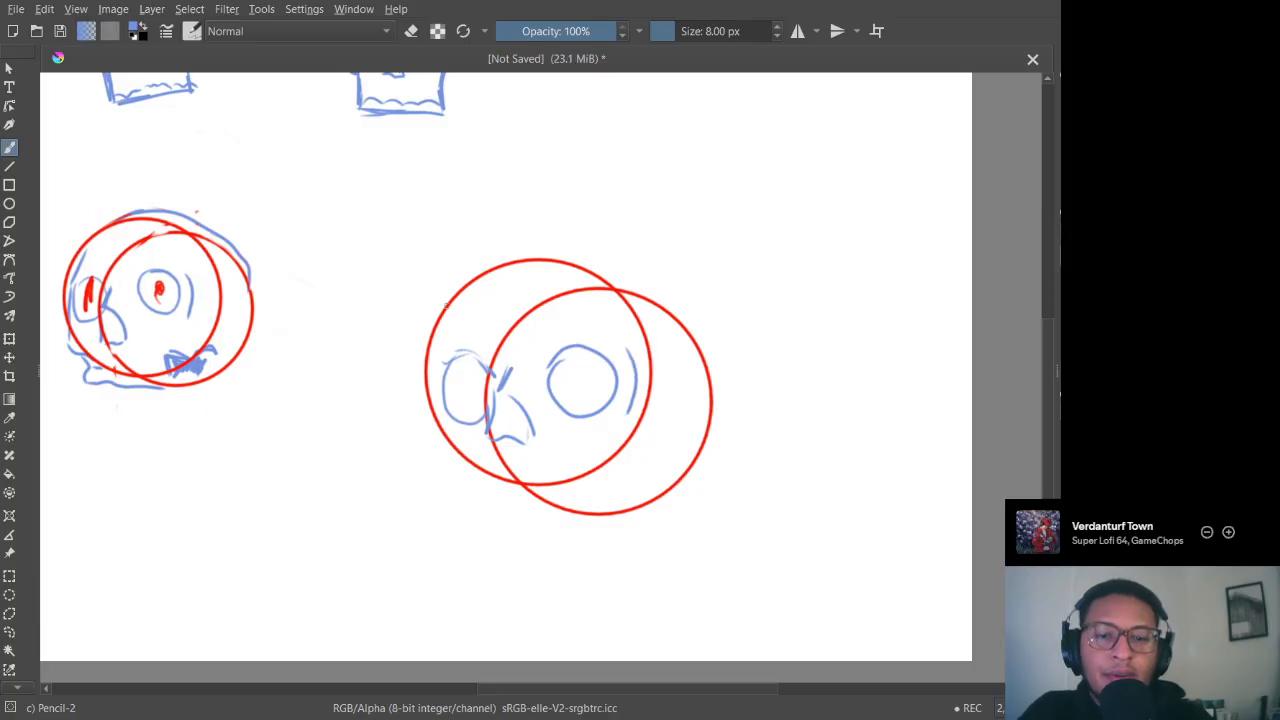
key("e")
mouse_move(628, 346)
left_mouse_down()
mouse_move(631, 384)
mouse_move(631, 363)
left_mouse_up()
key("ctrl+z")
key("ctrl+z")
key("ctrl+z")
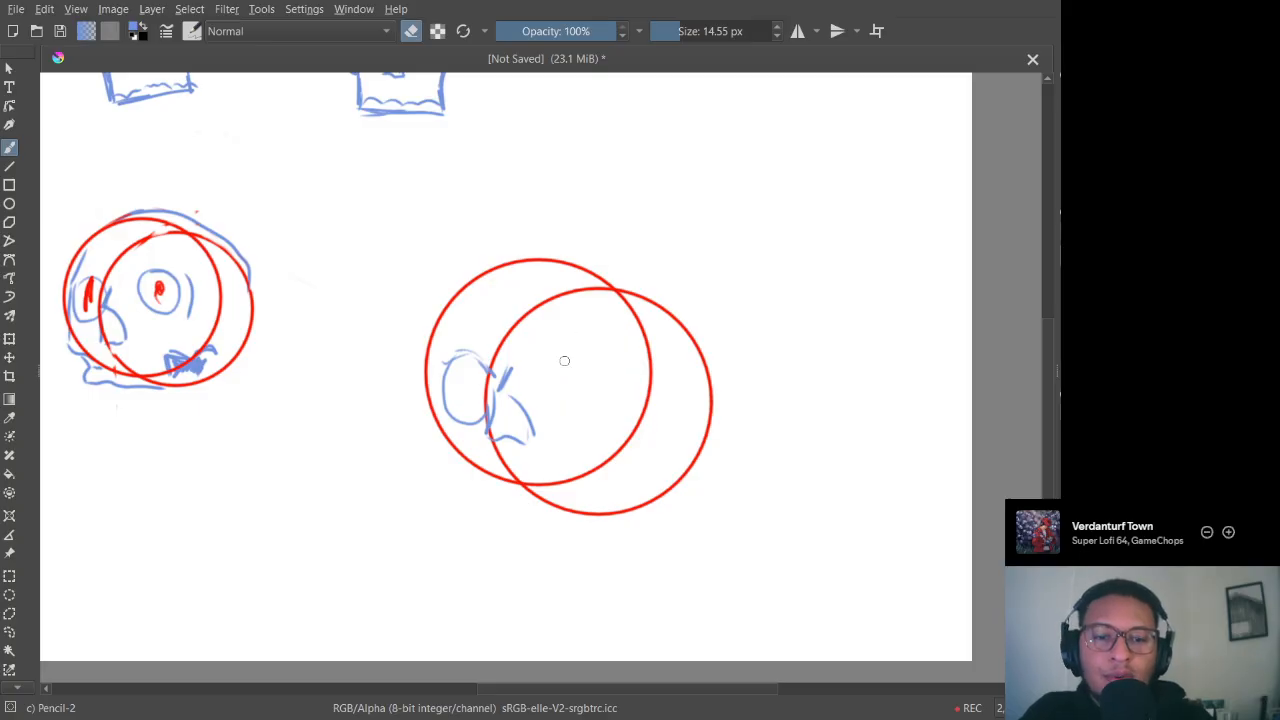
Step: Draw the near eye socket as a narrow oval, and outline the stepped cheek and upper jaw below the far socket in blue
key("e")
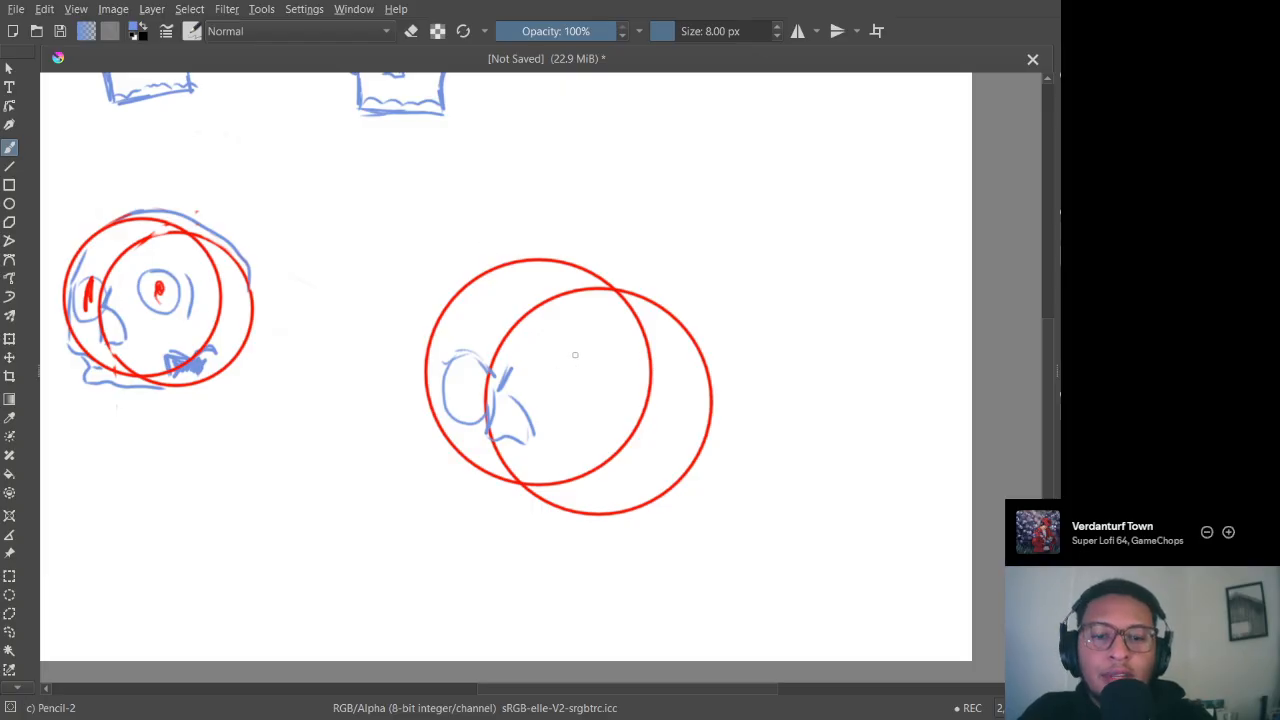
mouse_move(575, 354)
left_mouse_down()
mouse_move(553, 419)
mouse_move(587, 421)
mouse_move(602, 381)
mouse_move(580, 349)
mouse_move(557, 367)
left_mouse_up()
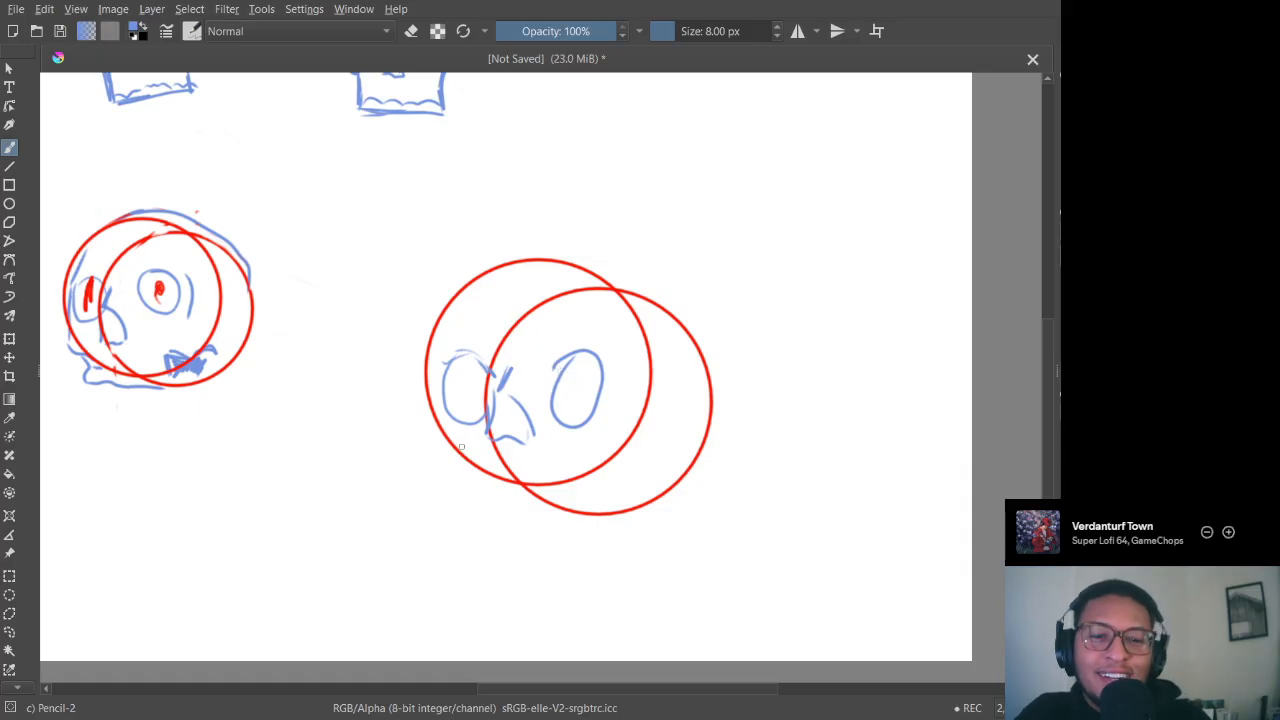
mouse_move(451, 427)
left_mouse_down()
mouse_move(448, 466)
mouse_move(452, 435)
mouse_move(454, 466)
mouse_move(482, 475)
mouse_move(490, 513)
mouse_move(479, 480)
mouse_move(478, 503)
mouse_move(498, 507)
mouse_move(477, 506)
mouse_move(556, 506)
left_mouse_up()
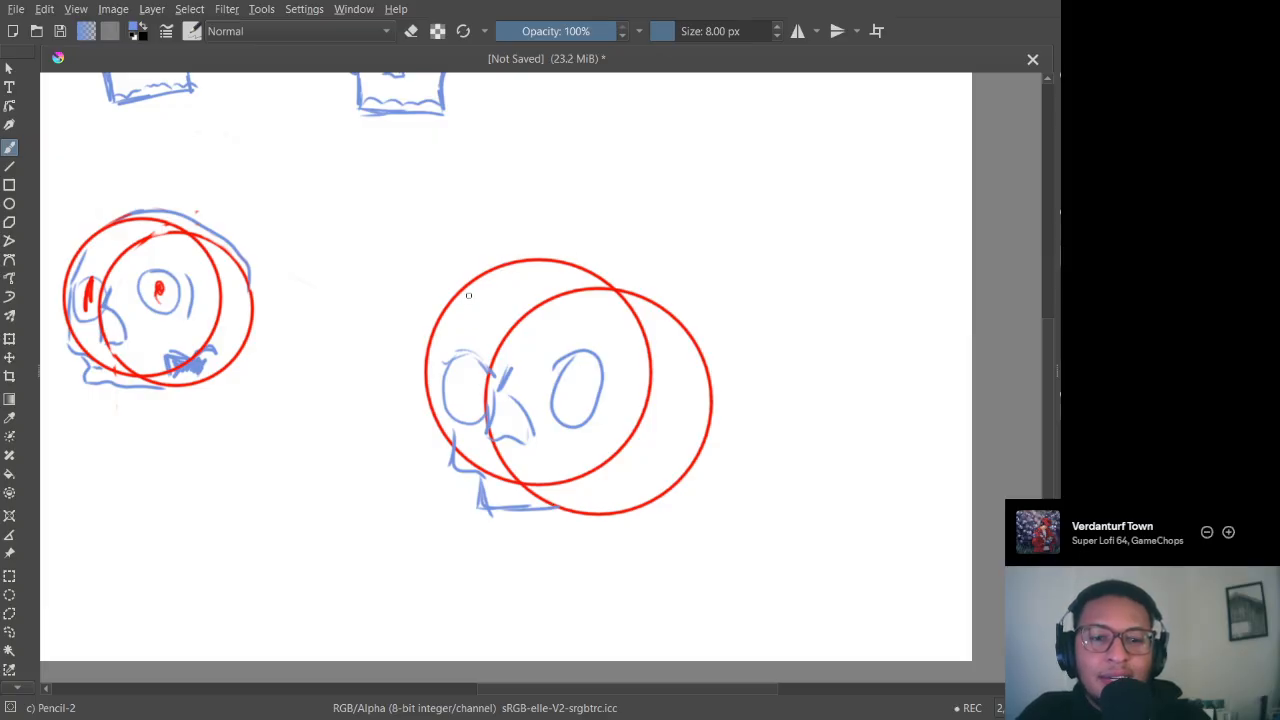
Step: Outline the cranium in blue from the brow over the top of both circles and down the back of the skull
mouse_move(470, 293)
left_mouse_down()
mouse_move(438, 373)
mouse_move(443, 424)
left_mouse_up()
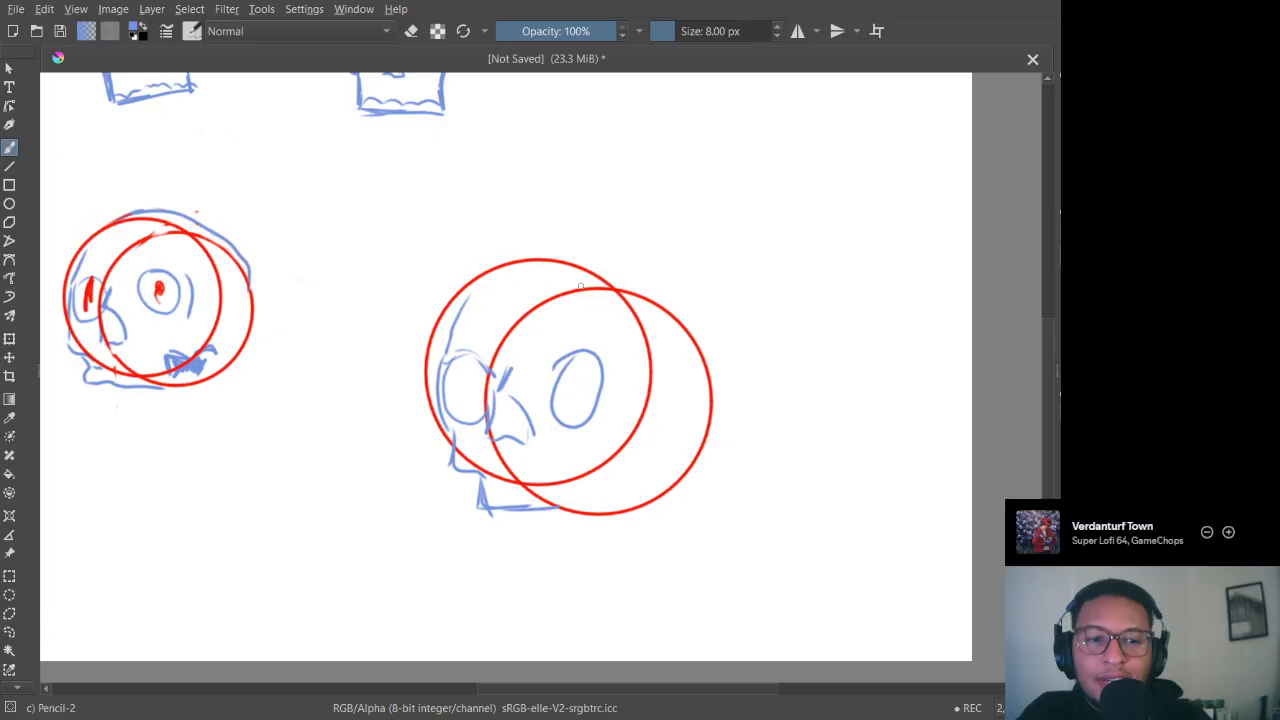
mouse_move(466, 296)
left_mouse_down()
mouse_move(514, 255)
mouse_move(492, 267)
mouse_move(590, 248)
mouse_move(654, 277)
mouse_move(705, 350)
left_mouse_up()
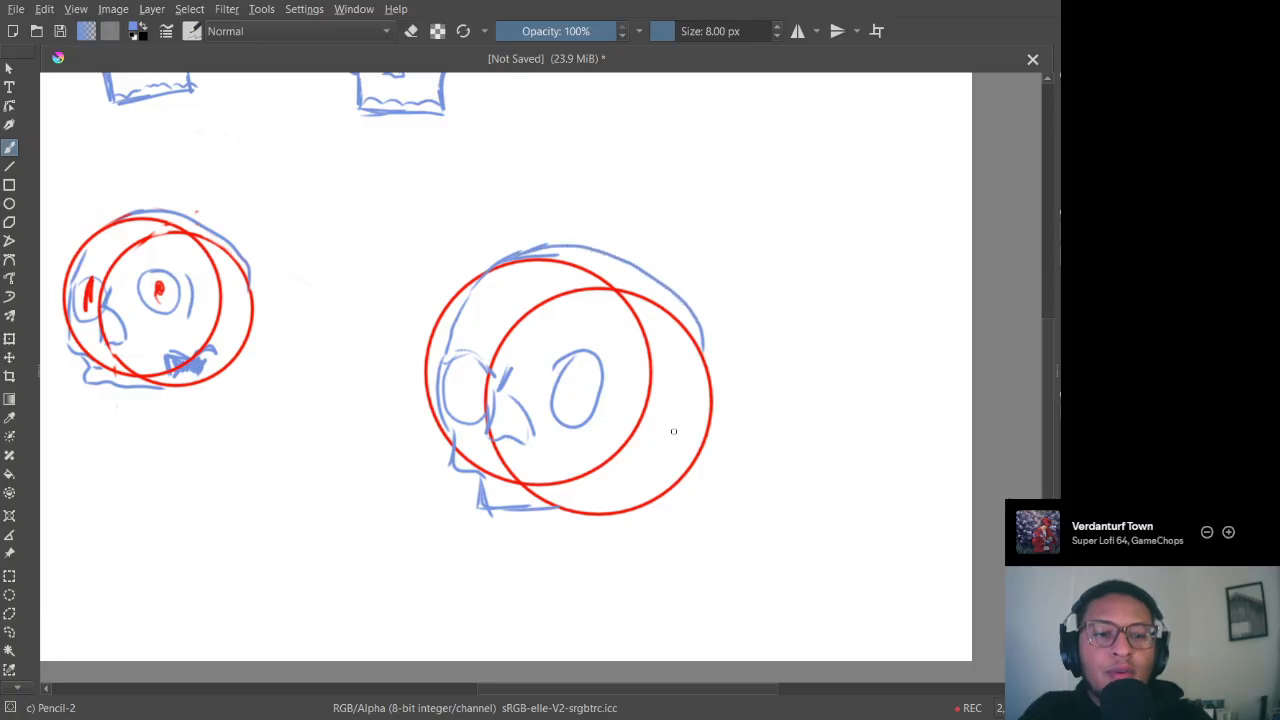
left_click_drag(708, 352, 707, 386)
left_click_drag(699, 436, 678, 468)
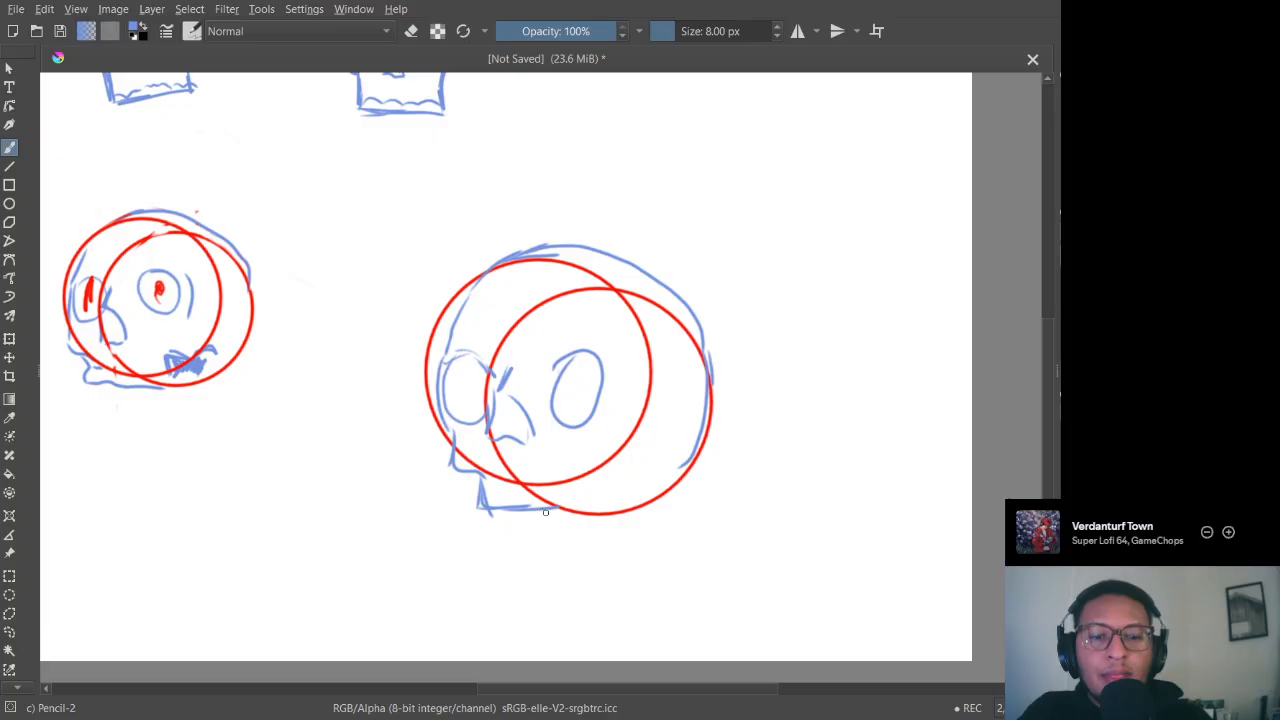
Step: Strengthen the bottom jaw line and add the temple arc beside the near socket, the shaded jaw hinge and the skull base
left_click_drag(590, 512, 495, 503)
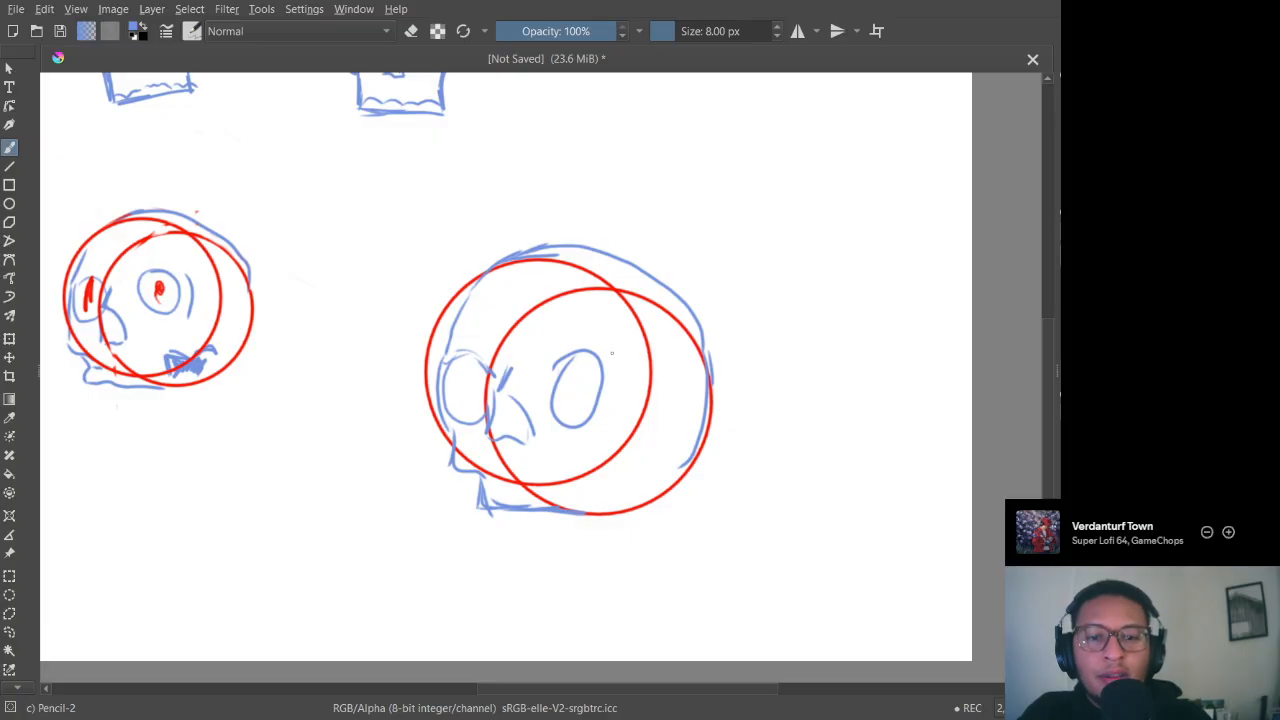
mouse_move(617, 356)
left_mouse_down()
mouse_move(624, 384)
mouse_move(620, 414)
mouse_move(612, 352)
mouse_move(600, 495)
mouse_move(604, 469)
mouse_move(661, 455)
mouse_move(607, 474)
mouse_move(622, 490)
mouse_move(636, 472)
mouse_move(606, 486)
left_mouse_up()
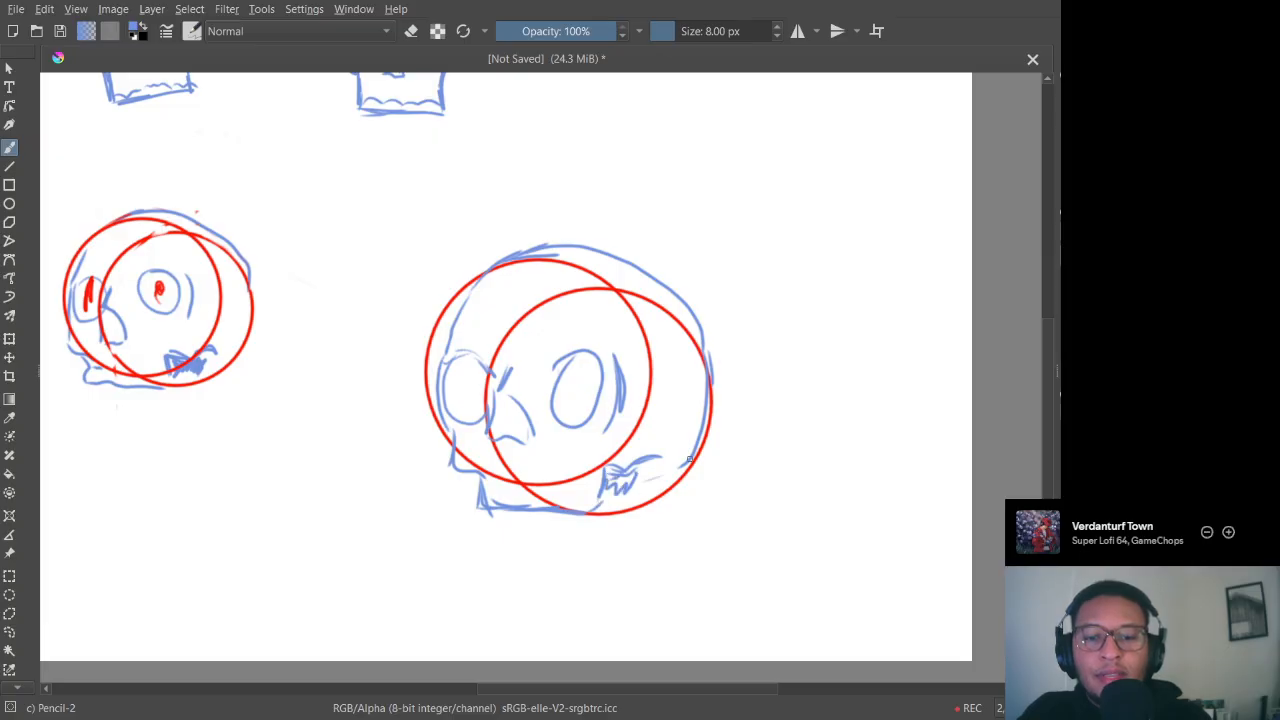
left_click_drag(690, 460, 632, 477)
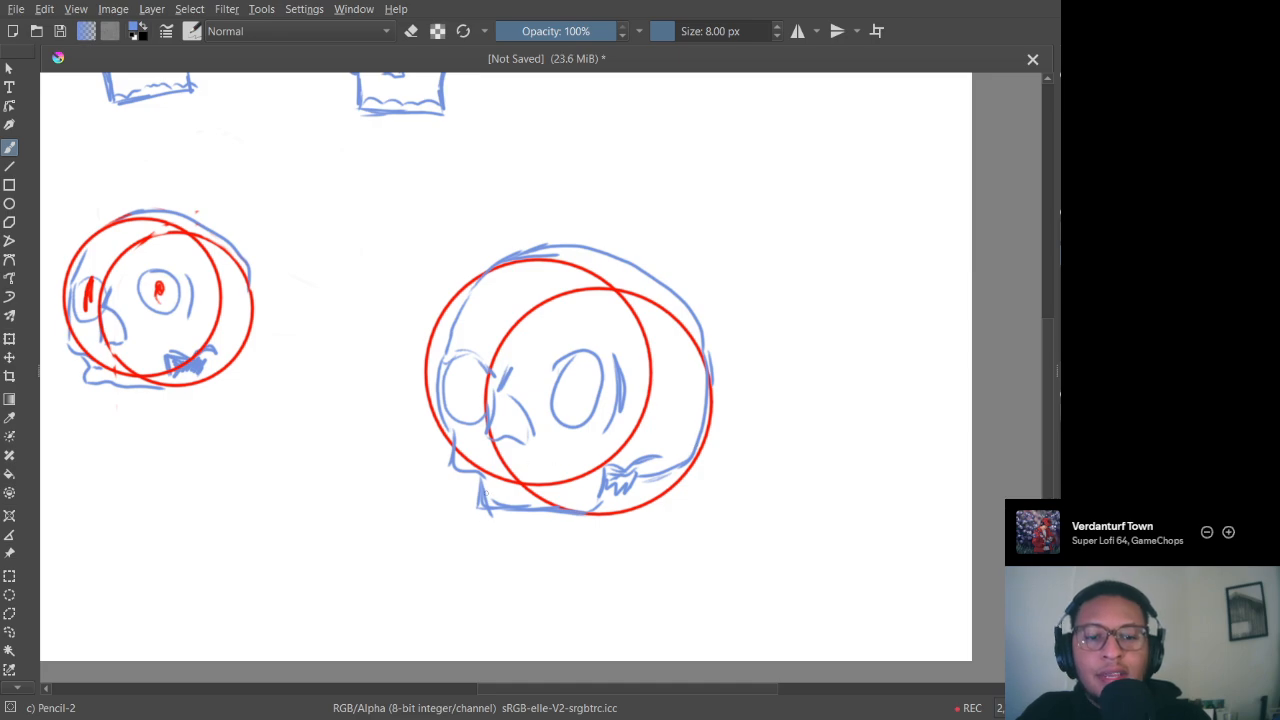
Step: Add a scalloped row of teeth along the upper jaw and clear both red construction circles from the new skull
left_click_drag(485, 494, 587, 494)
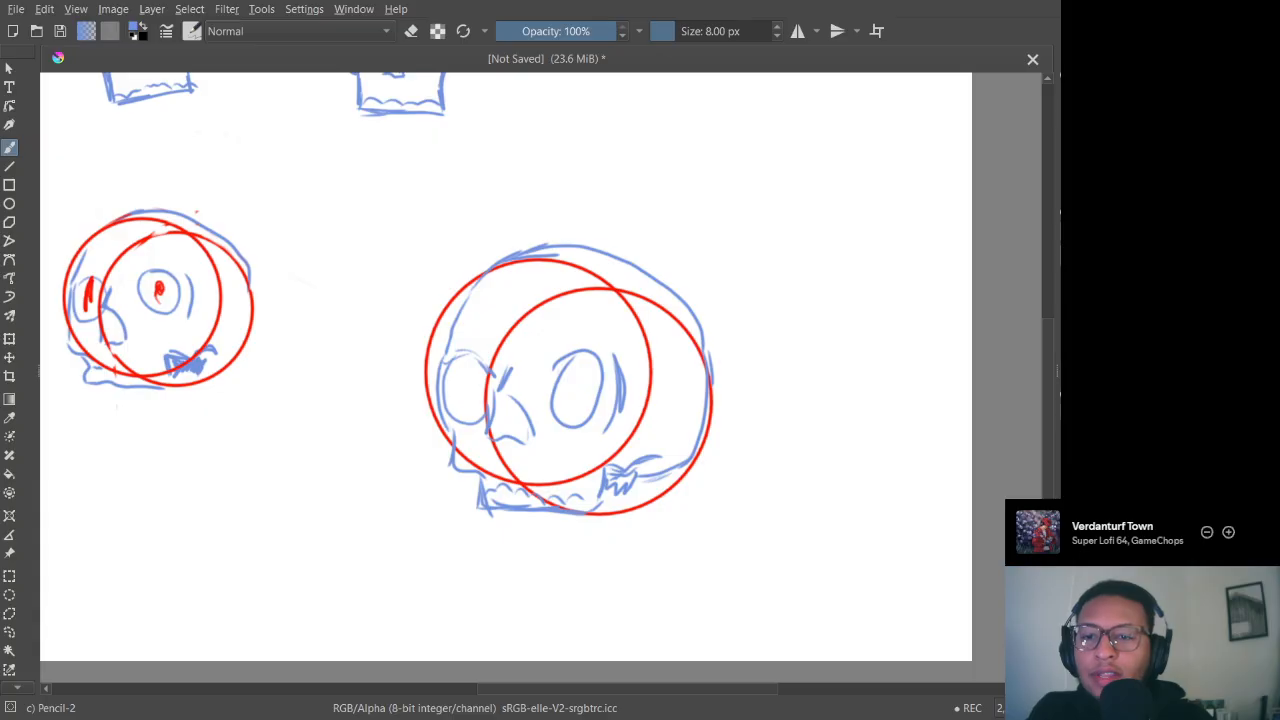
key("ctrl+z")
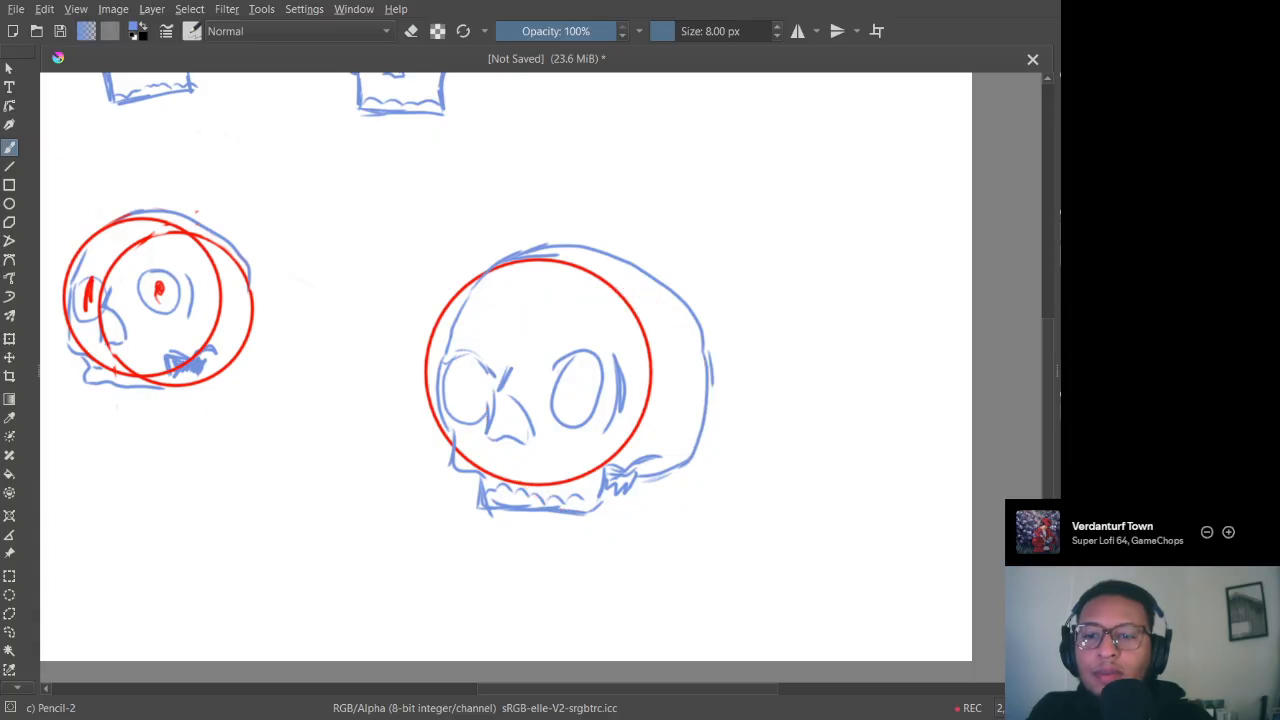
key("ctrl+z")
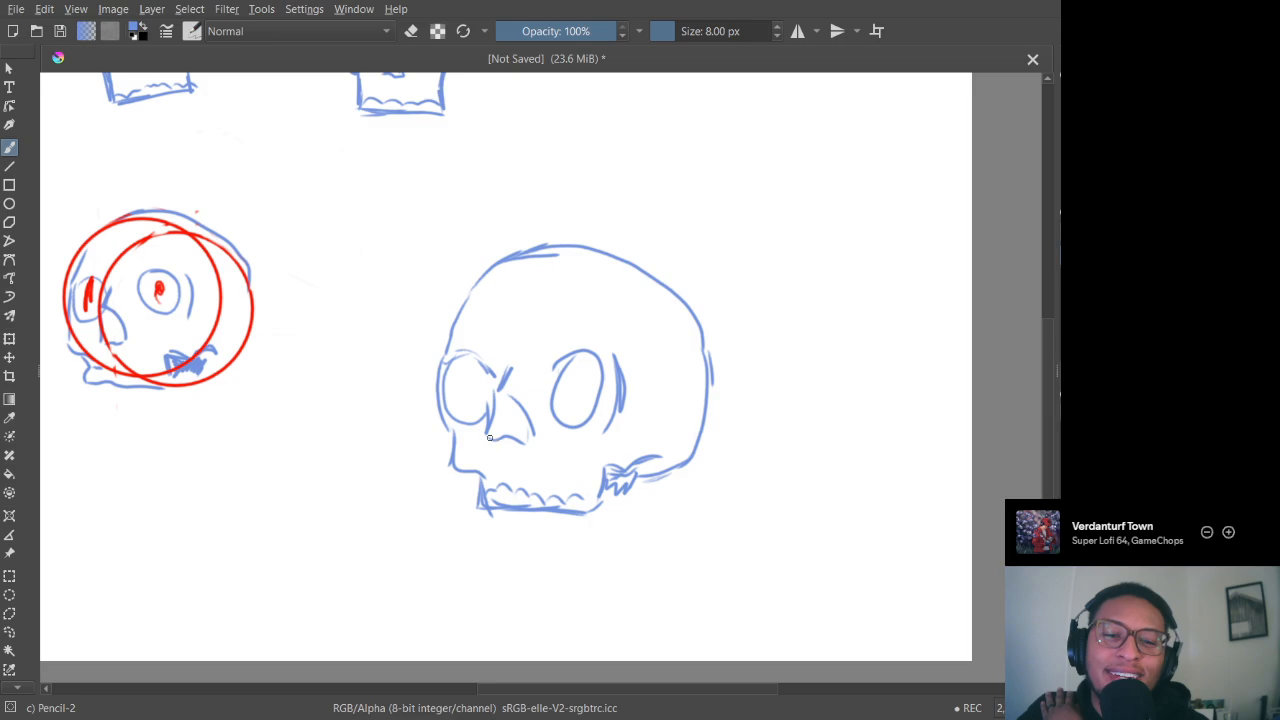
Step: Reinforce the nose cavity outline and reshape the near eye socket, erasing its excess outer lines
mouse_move(492, 402)
left_mouse_down()
mouse_move(490, 462)
mouse_move(492, 433)
mouse_move(496, 453)
mouse_move(539, 452)
mouse_move(510, 451)
mouse_move(535, 455)
mouse_move(511, 408)
mouse_move(534, 446)
left_mouse_up()
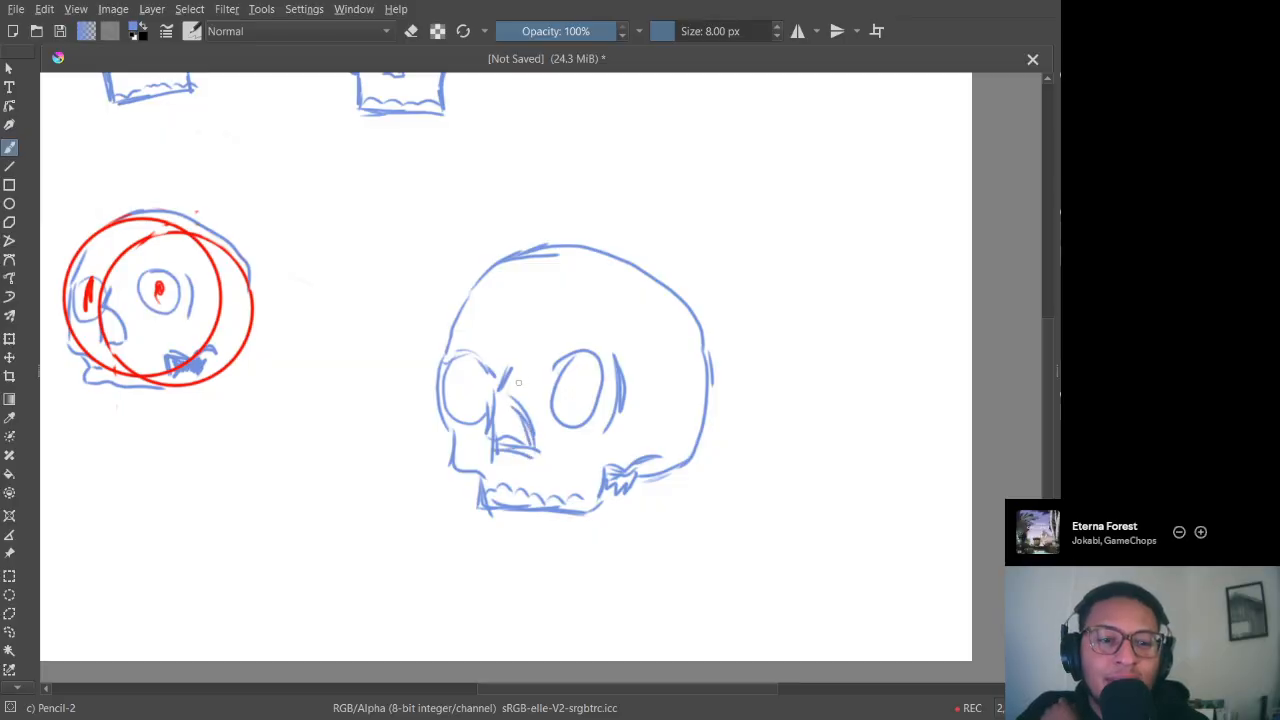
mouse_move(548, 377)
left_mouse_down()
mouse_move(588, 358)
mouse_move(599, 406)
mouse_move(591, 421)
mouse_move(571, 410)
mouse_move(589, 425)
mouse_move(550, 384)
left_mouse_up()
key("e")
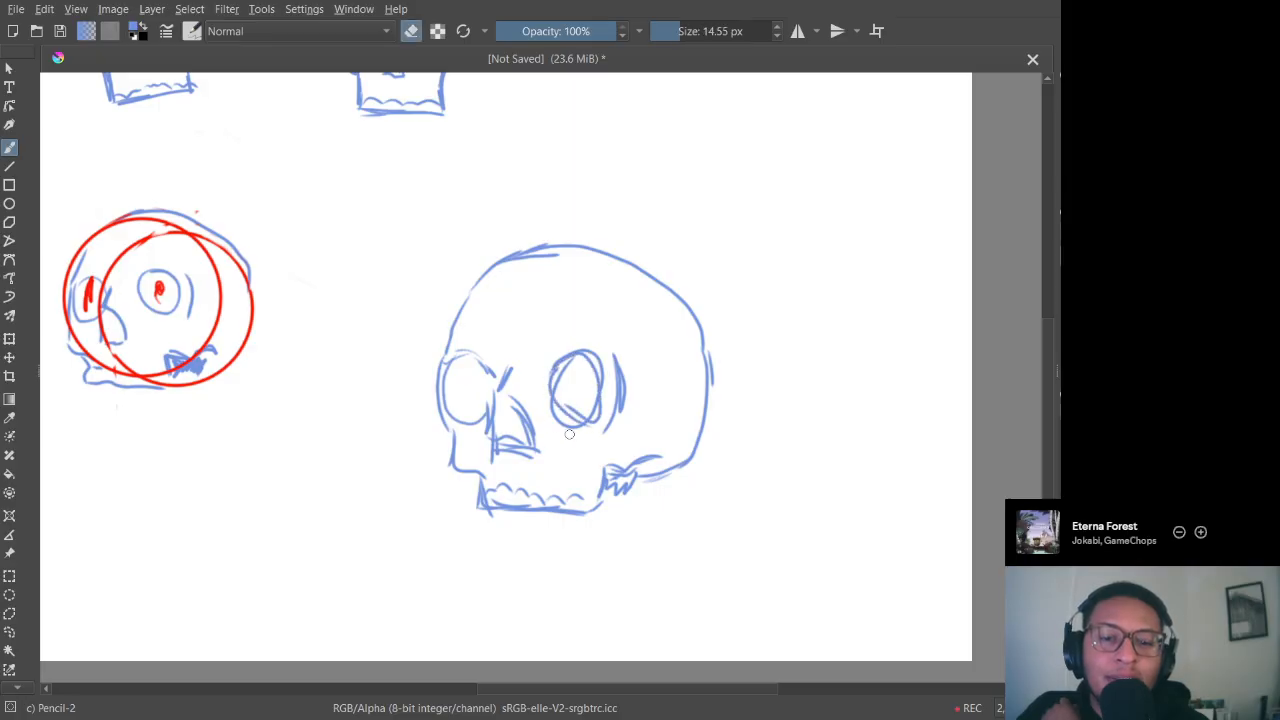
mouse_move(570, 434)
left_mouse_down()
mouse_move(562, 419)
mouse_move(576, 424)
left_mouse_up()
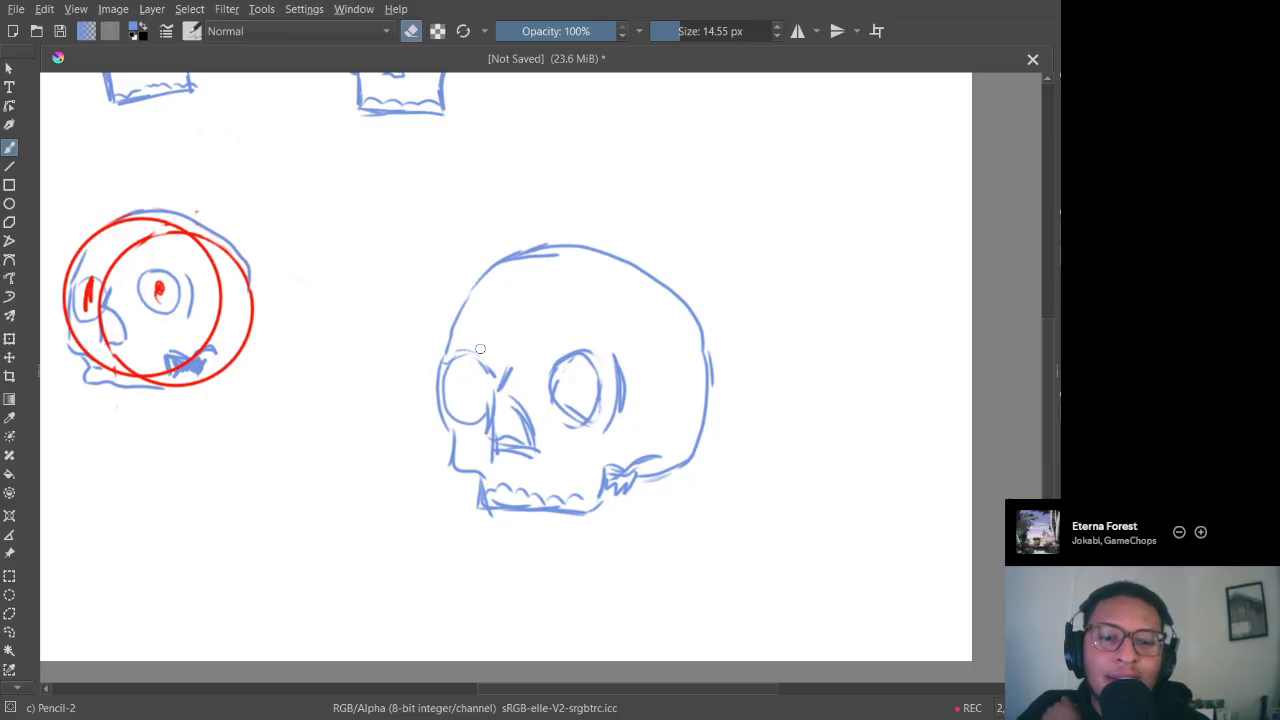
Step: Refine the rounded teeth and hatch the inside of both eye sockets and the nose cavity with blue pencil strokes
key("e")
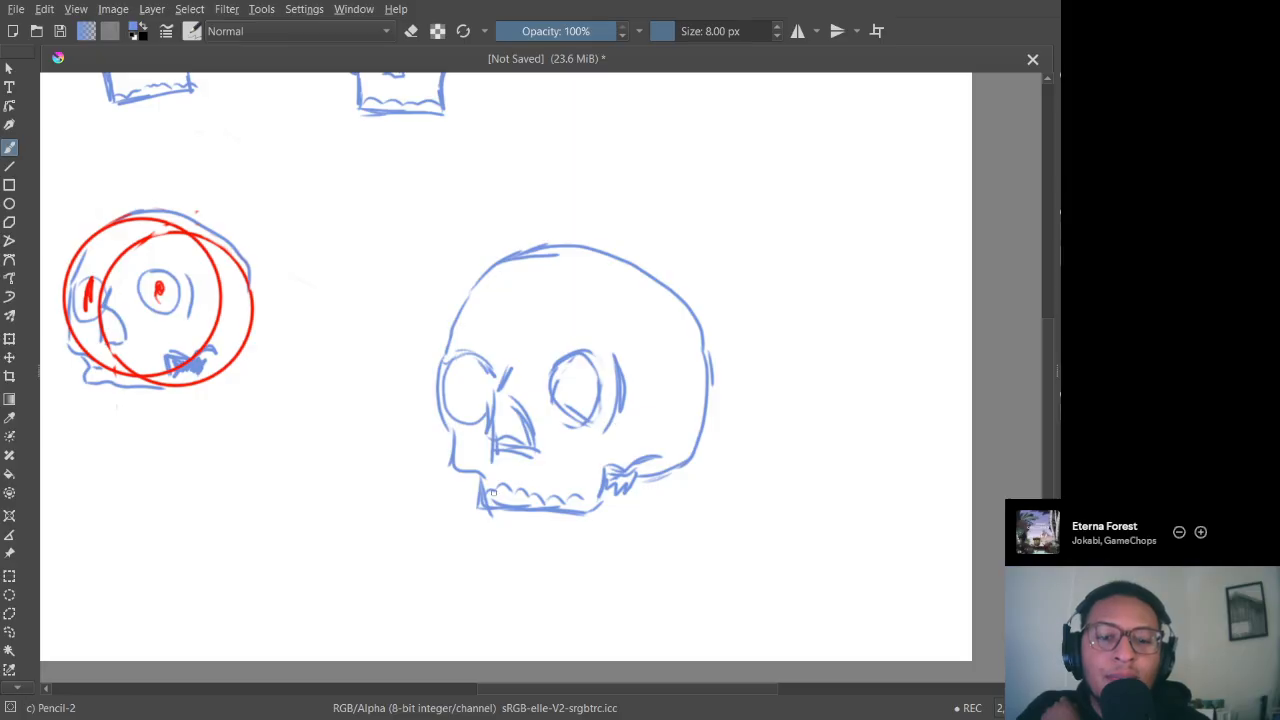
mouse_move(514, 490)
left_mouse_down()
mouse_move(515, 502)
mouse_move(570, 510)
left_mouse_up()
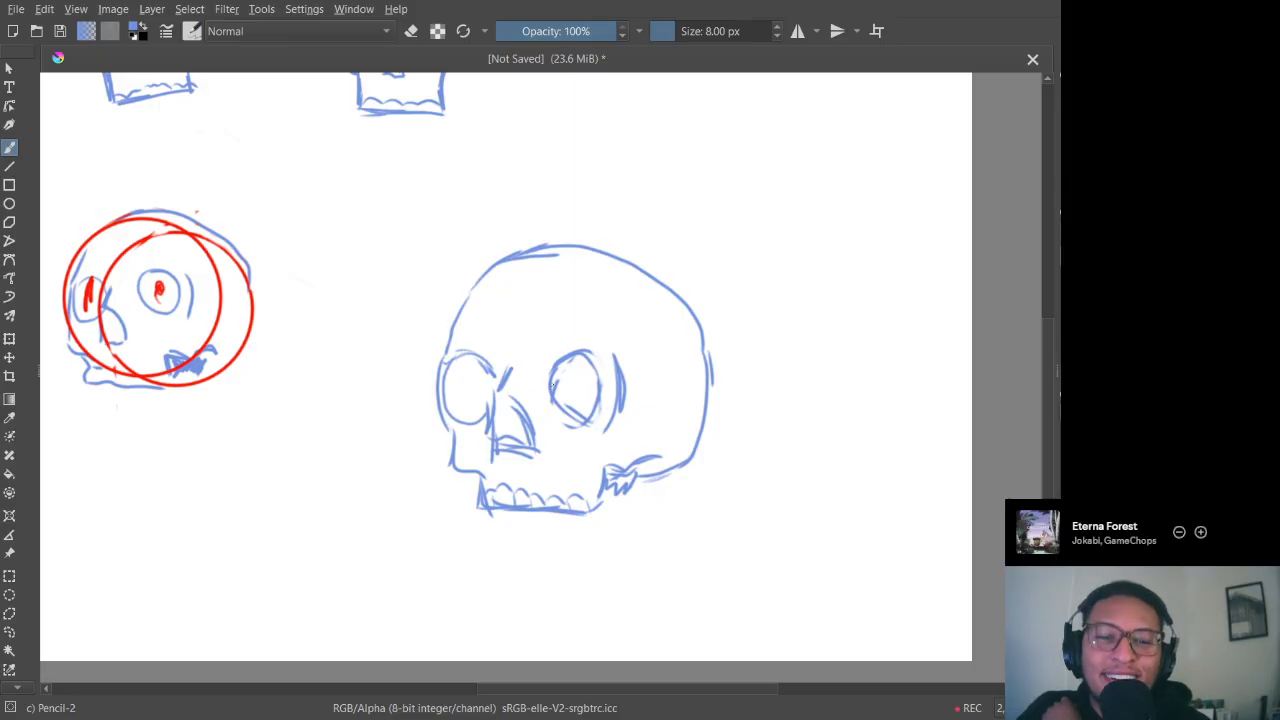
mouse_move(562, 376)
left_mouse_down()
mouse_move(578, 366)
mouse_move(568, 386)
mouse_move(585, 394)
mouse_move(573, 402)
mouse_move(586, 416)
left_mouse_up()
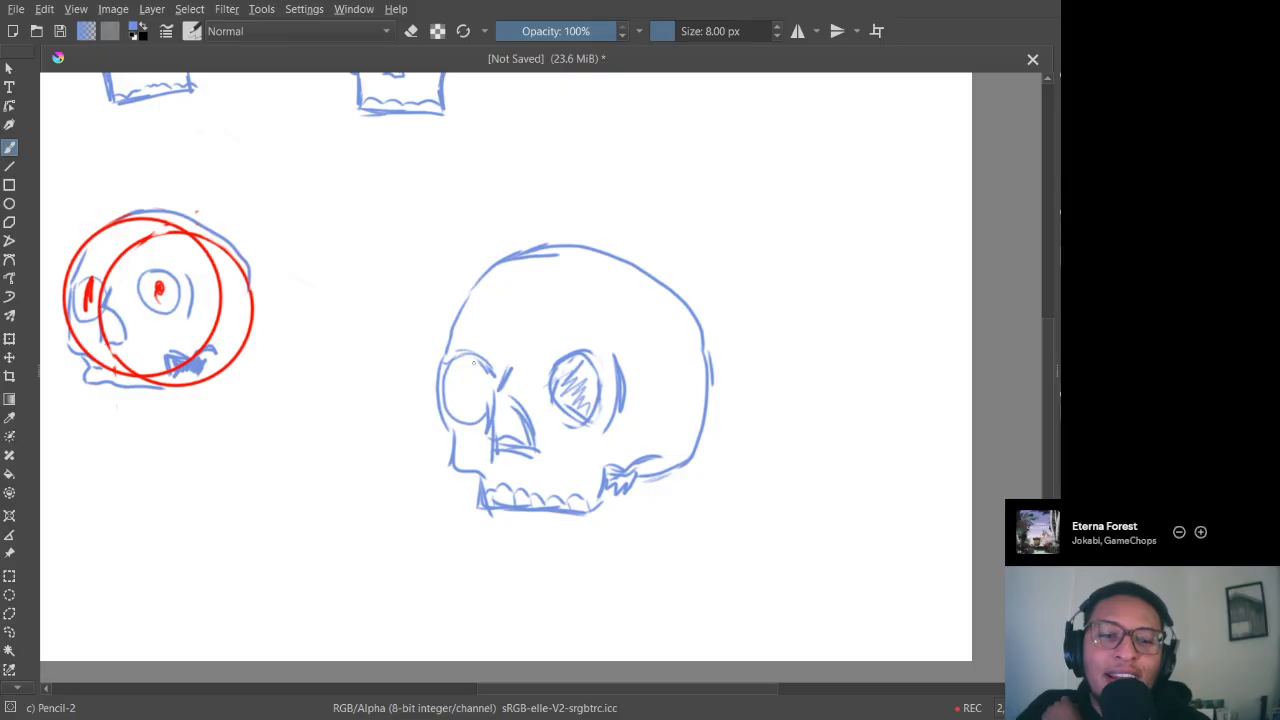
mouse_move(460, 382)
left_mouse_down()
mouse_move(476, 368)
mouse_move(454, 366)
mouse_move(450, 384)
mouse_move(476, 378)
mouse_move(462, 405)
mouse_move(481, 418)
left_mouse_up()
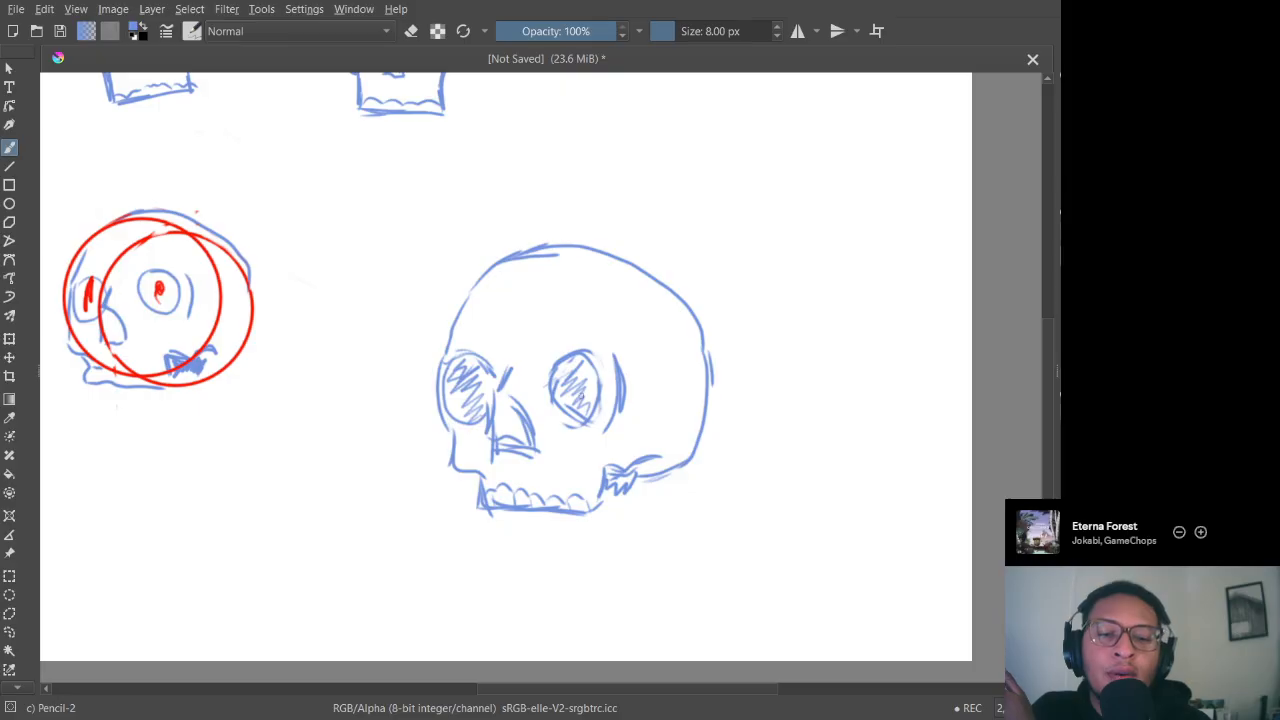
mouse_move(506, 418)
left_mouse_down()
mouse_move(500, 404)
mouse_move(500, 425)
mouse_move(518, 428)
left_mouse_up()
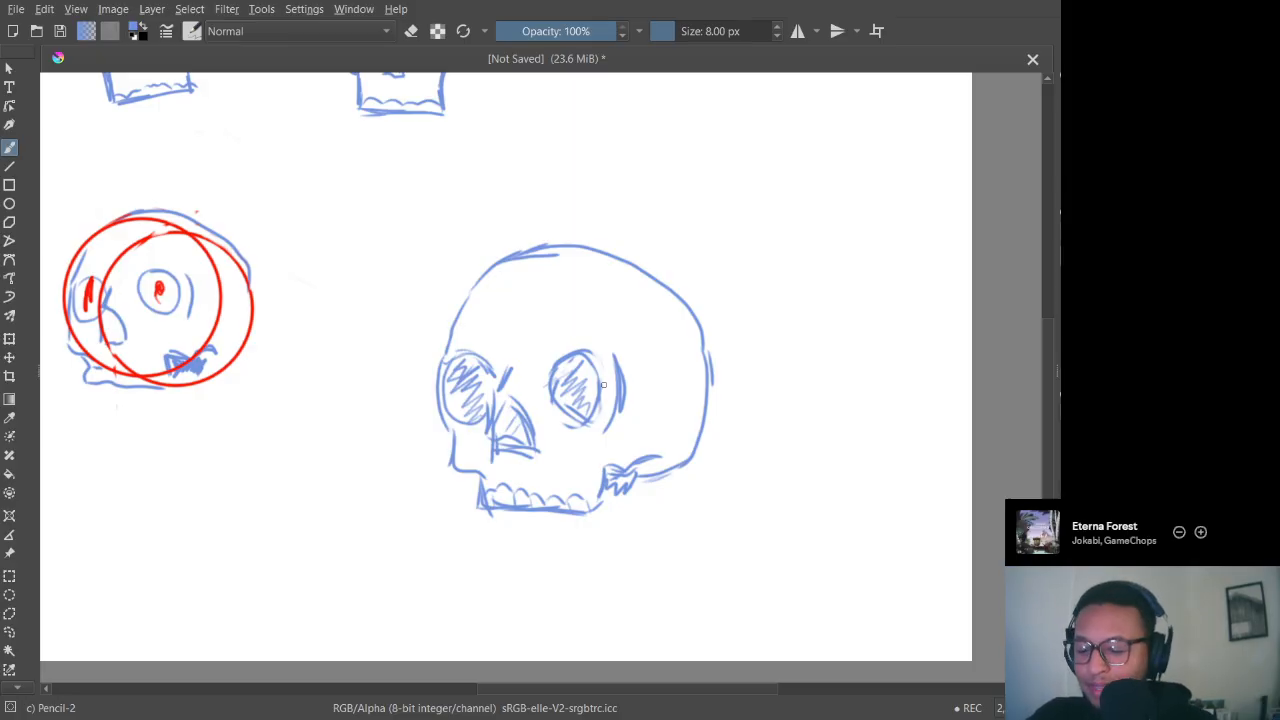
Step: Compare the finished skull drawing with the skull references, the circle tracings and the earlier blue sketches across the whole canvas
mouse_move(492, 382)
left_mouse_down()
mouse_move(564, 373)
mouse_move(610, 420)
left_mouse_up()
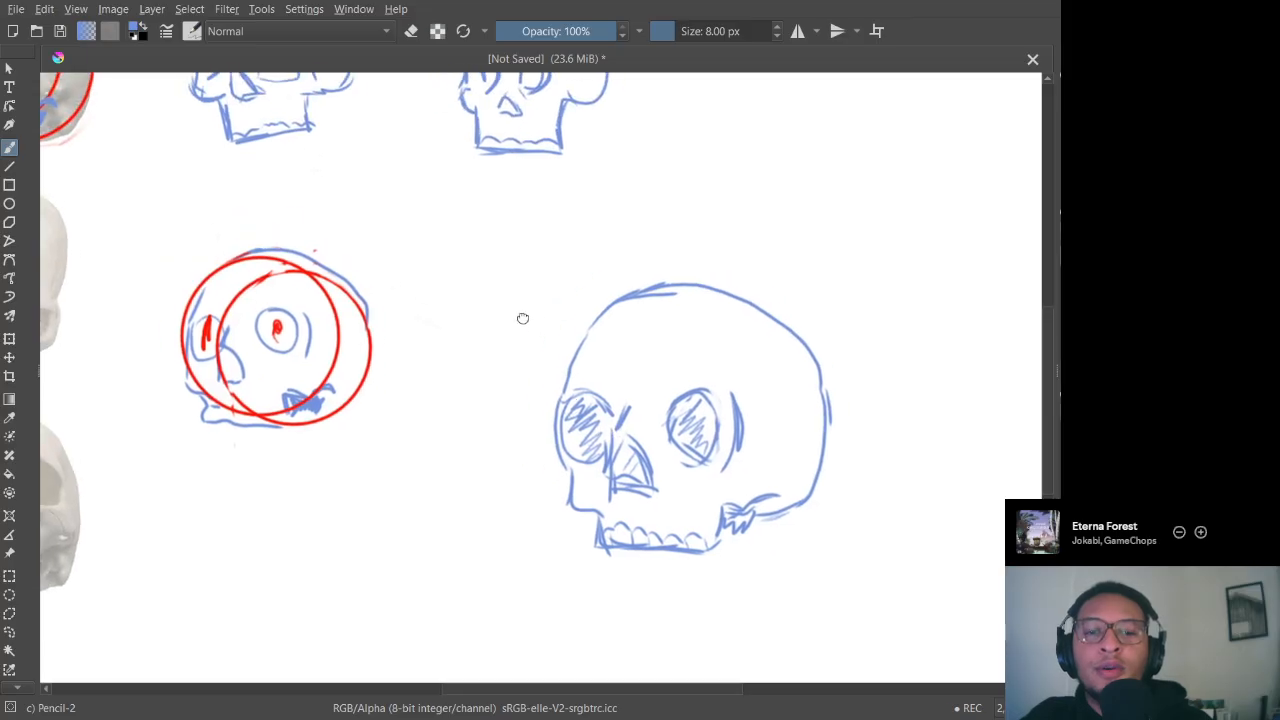
left_click_drag(523, 320, 595, 425)
mouse_move(531, 352)
left_mouse_down()
mouse_move(663, 317)
mouse_move(728, 375)
left_mouse_up()
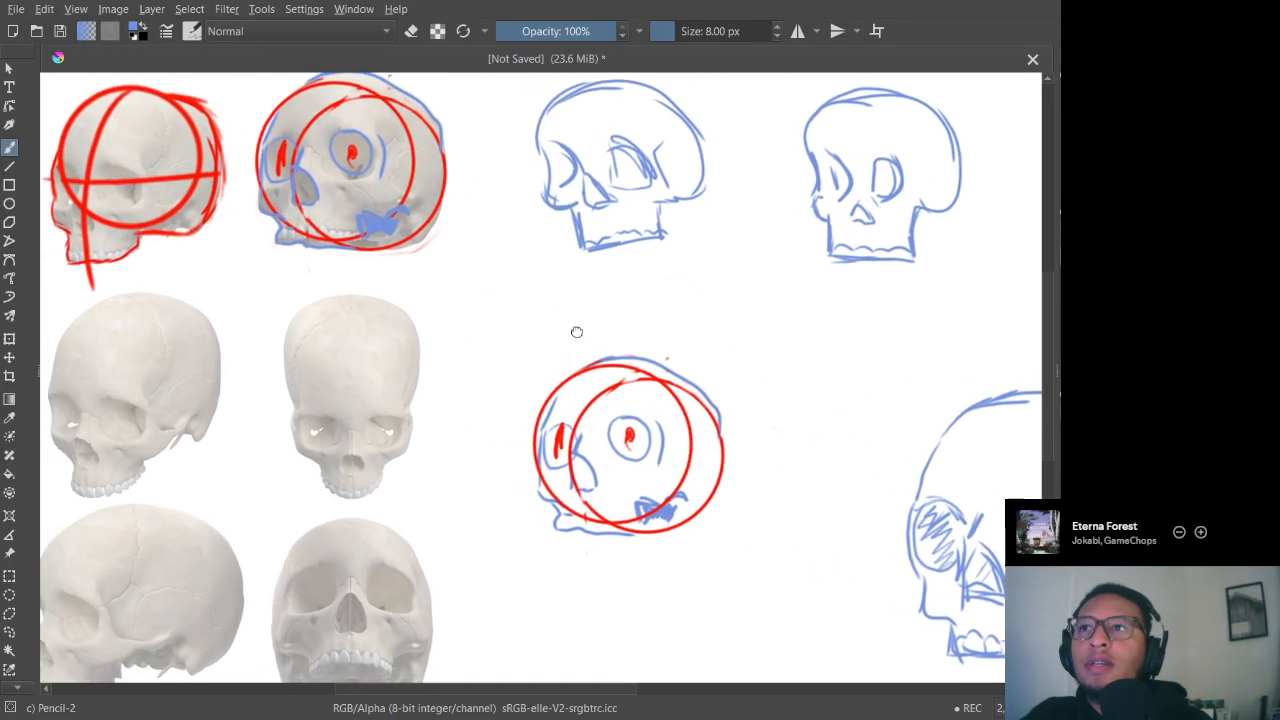
mouse_move(436, 337)
left_mouse_down()
mouse_move(550, 351)
mouse_move(589, 309)
mouse_move(571, 363)
left_mouse_up()
left_click_drag(730, 320, 603, 320)
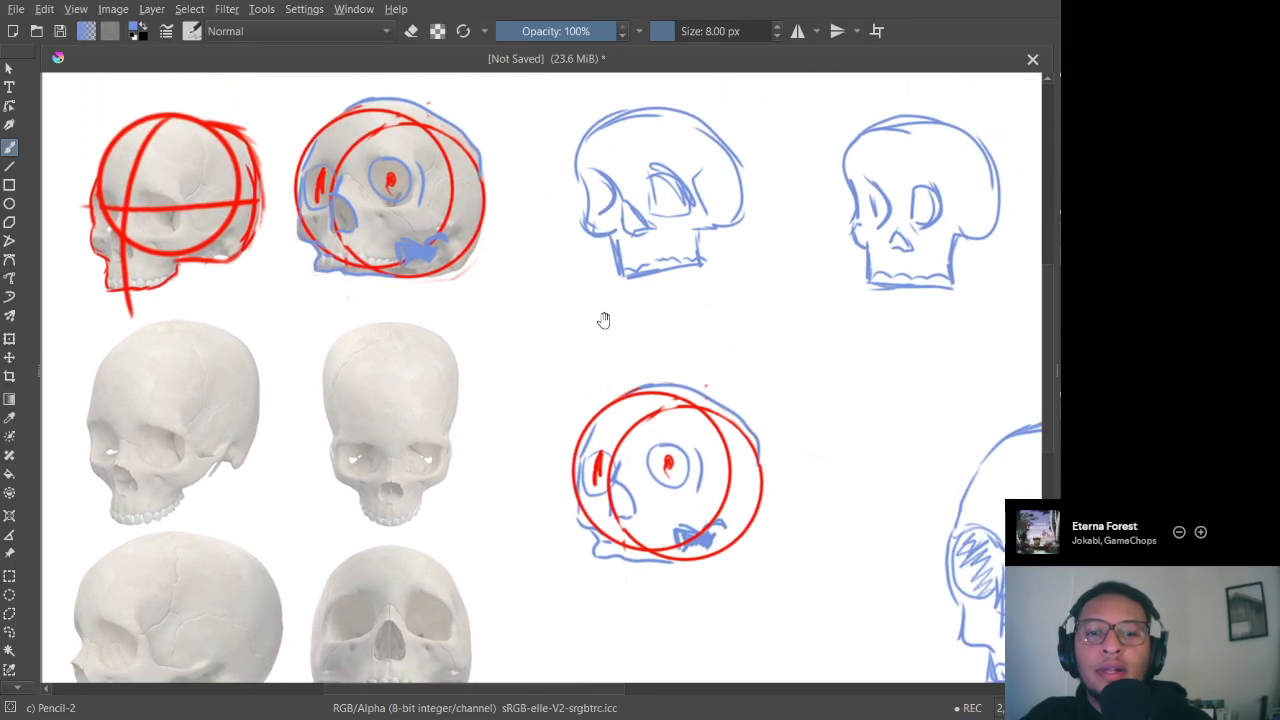
mouse_move(680, 315)
left_mouse_down()
mouse_move(571, 337)
mouse_move(551, 297)
left_mouse_up()
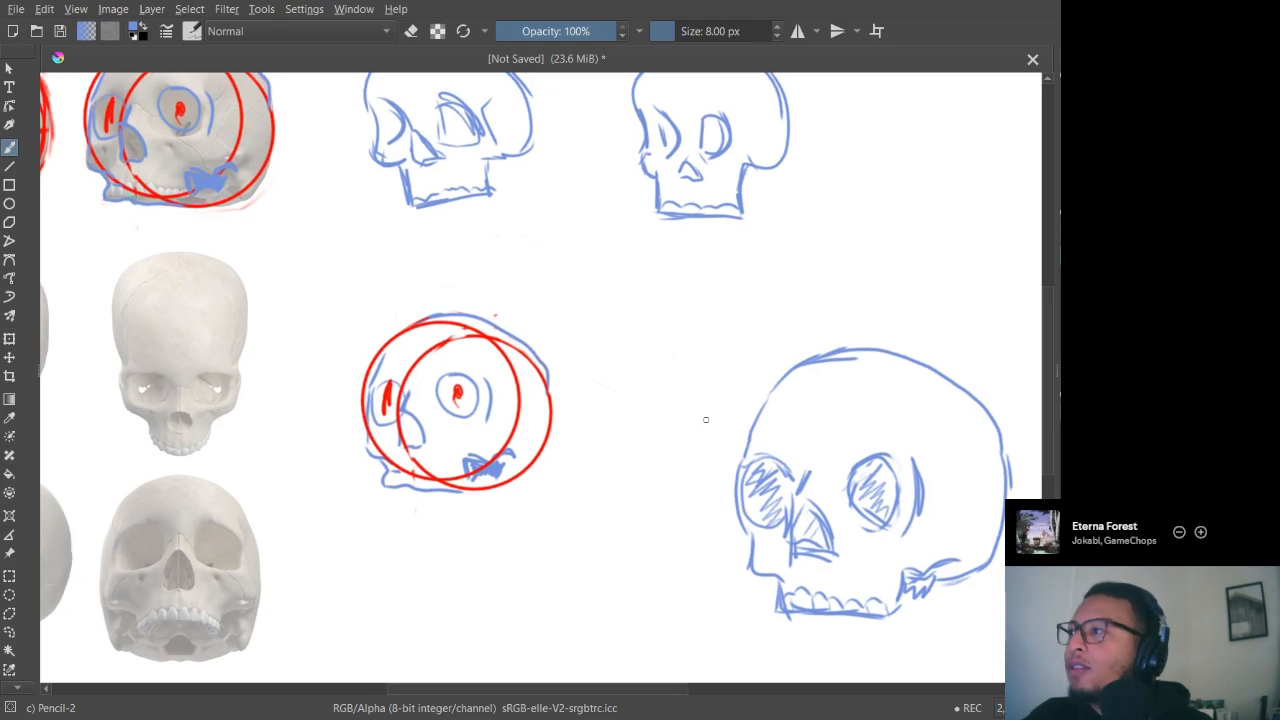
key("plus")
key("plus")
key("minus")
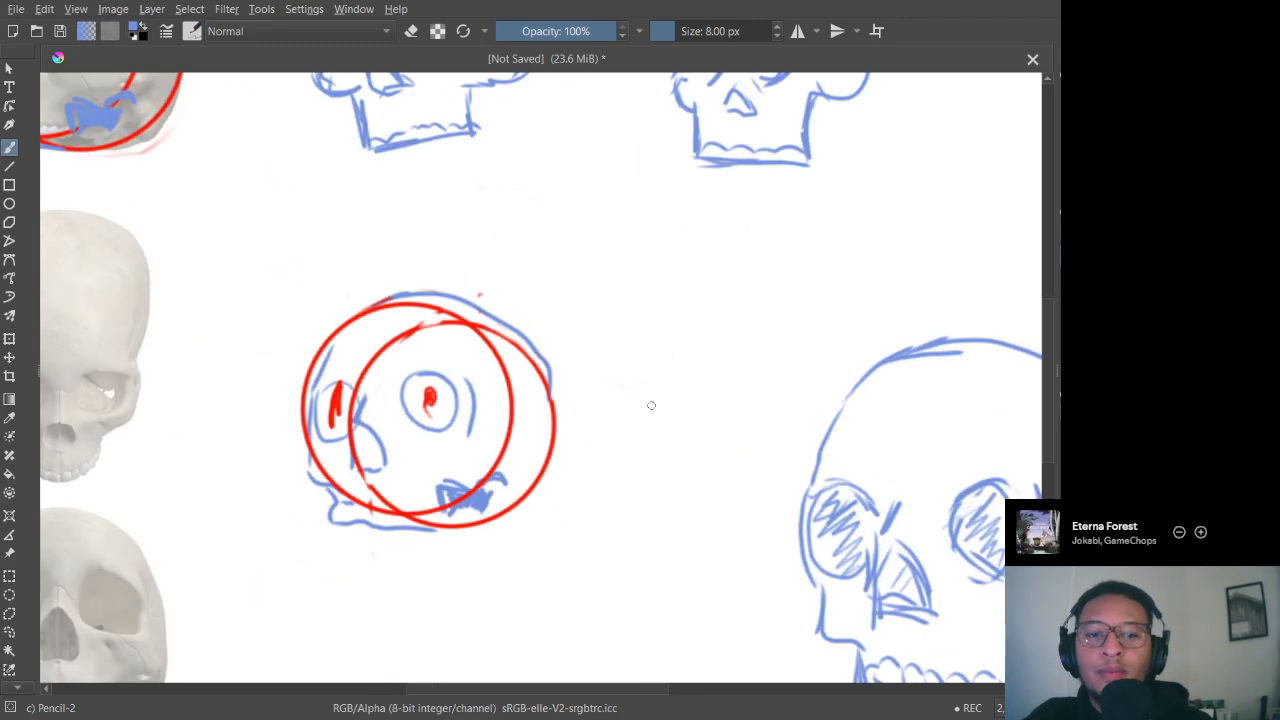
key("minus")
key("minus")
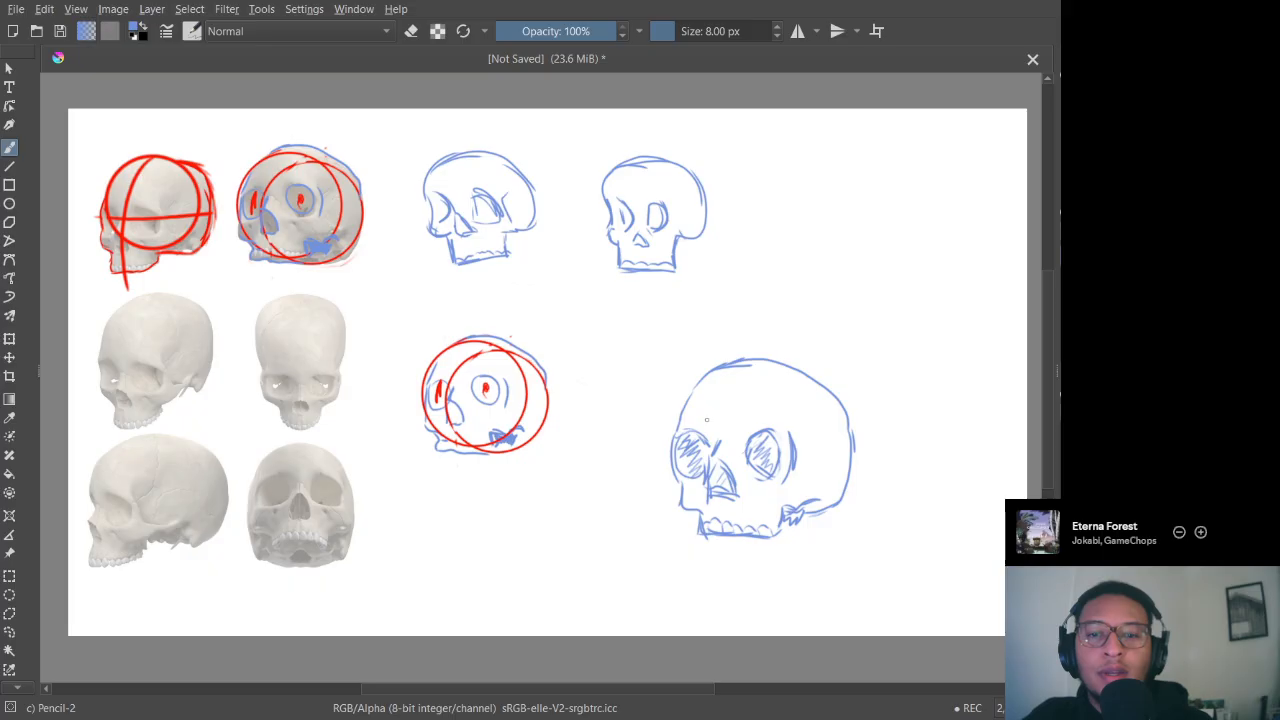